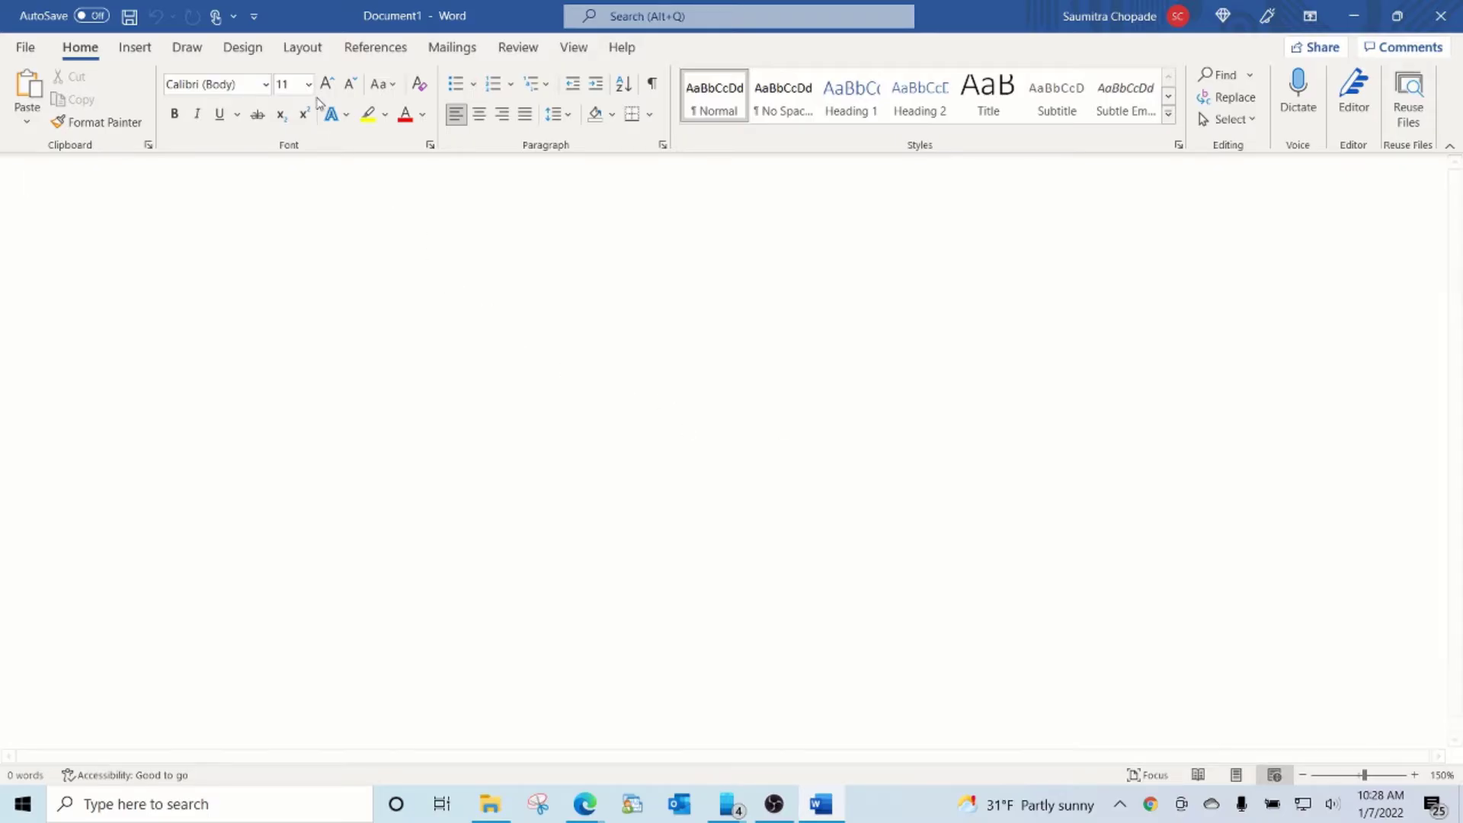
At 22 pt, type the intro sentence about accounts being created automatically by our automation
click(308, 84)
click(299, 311)
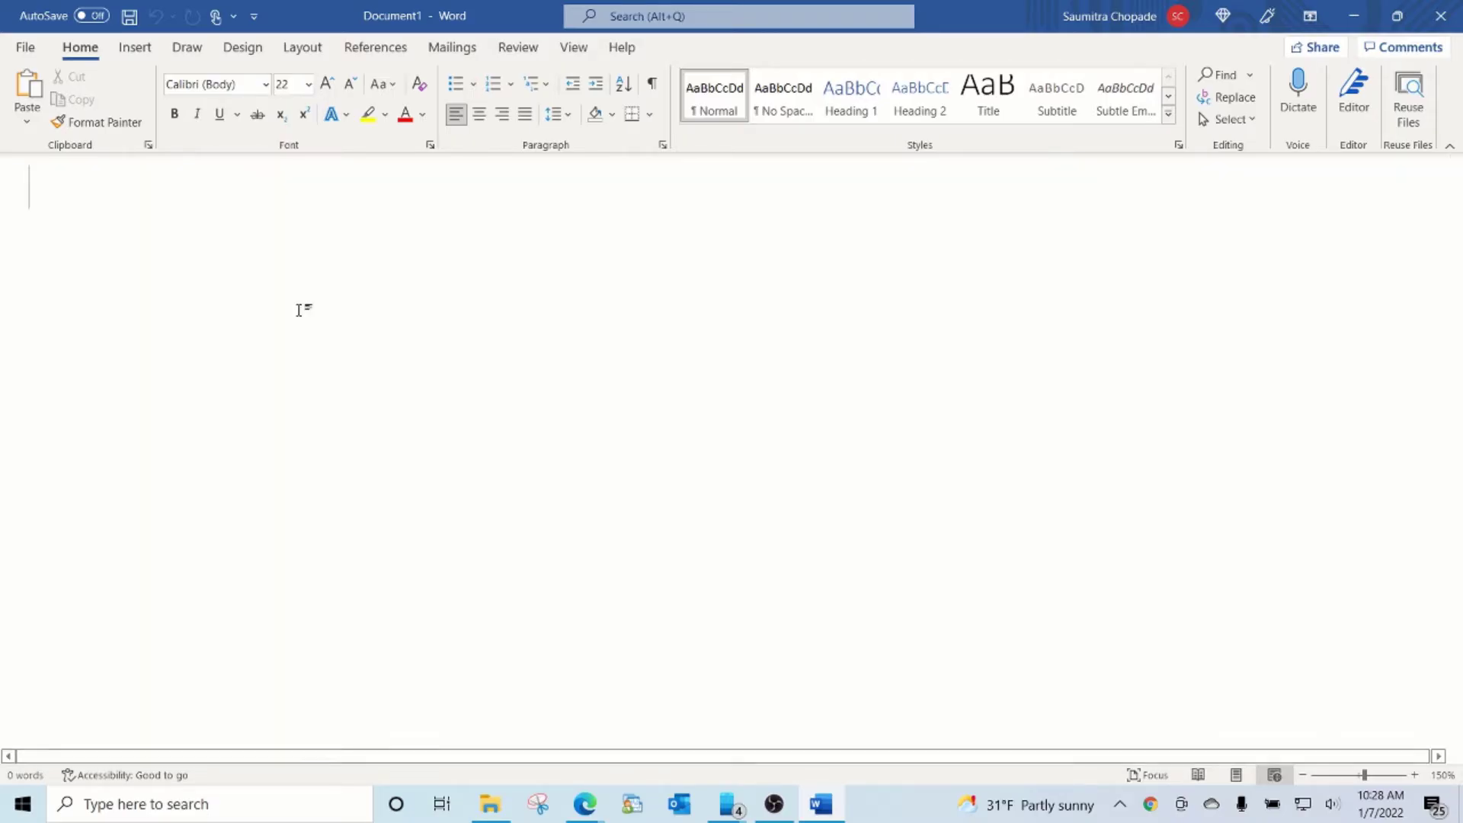
text(This vi)
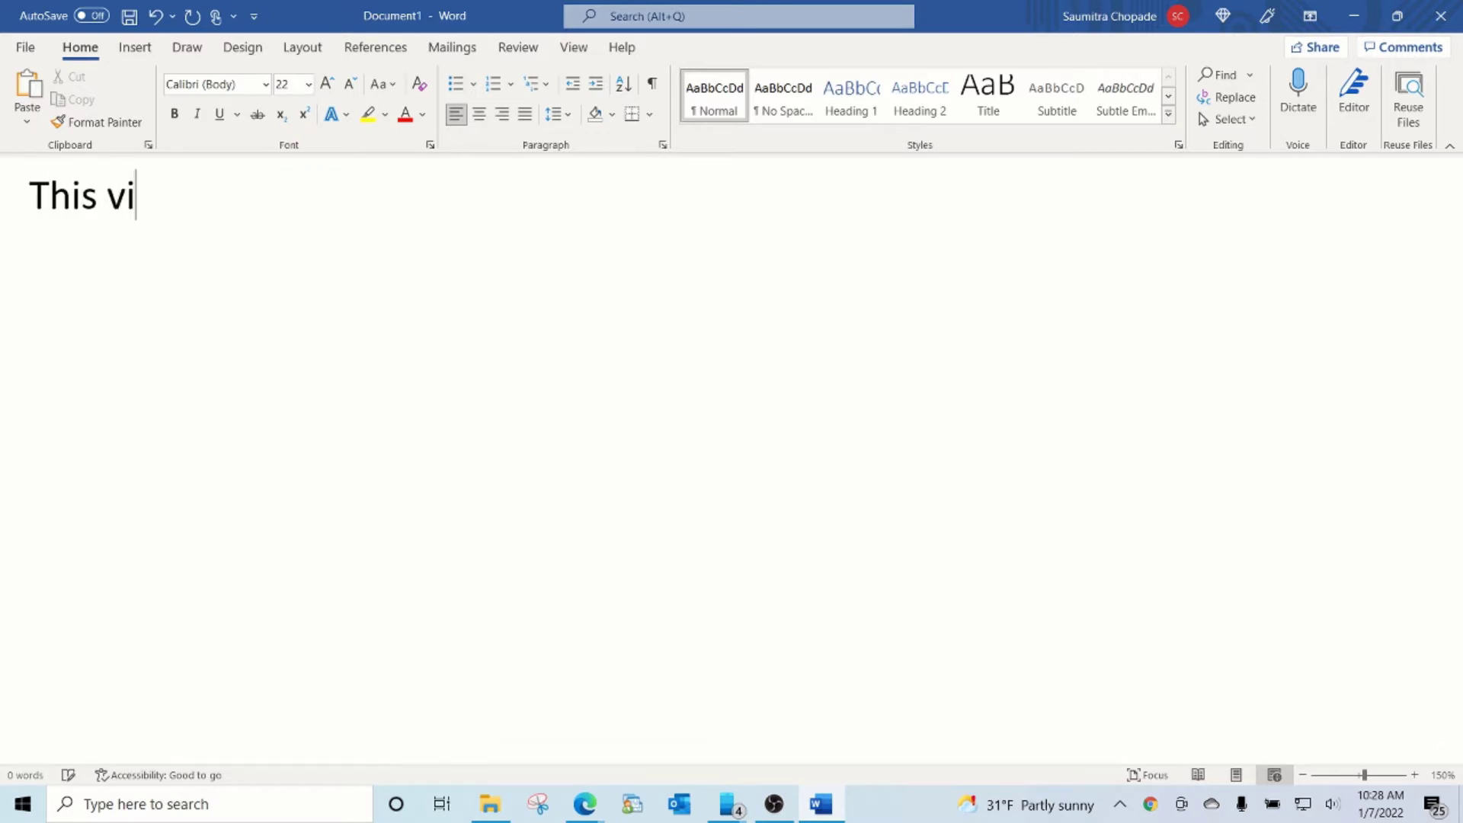
text(deo will explan)
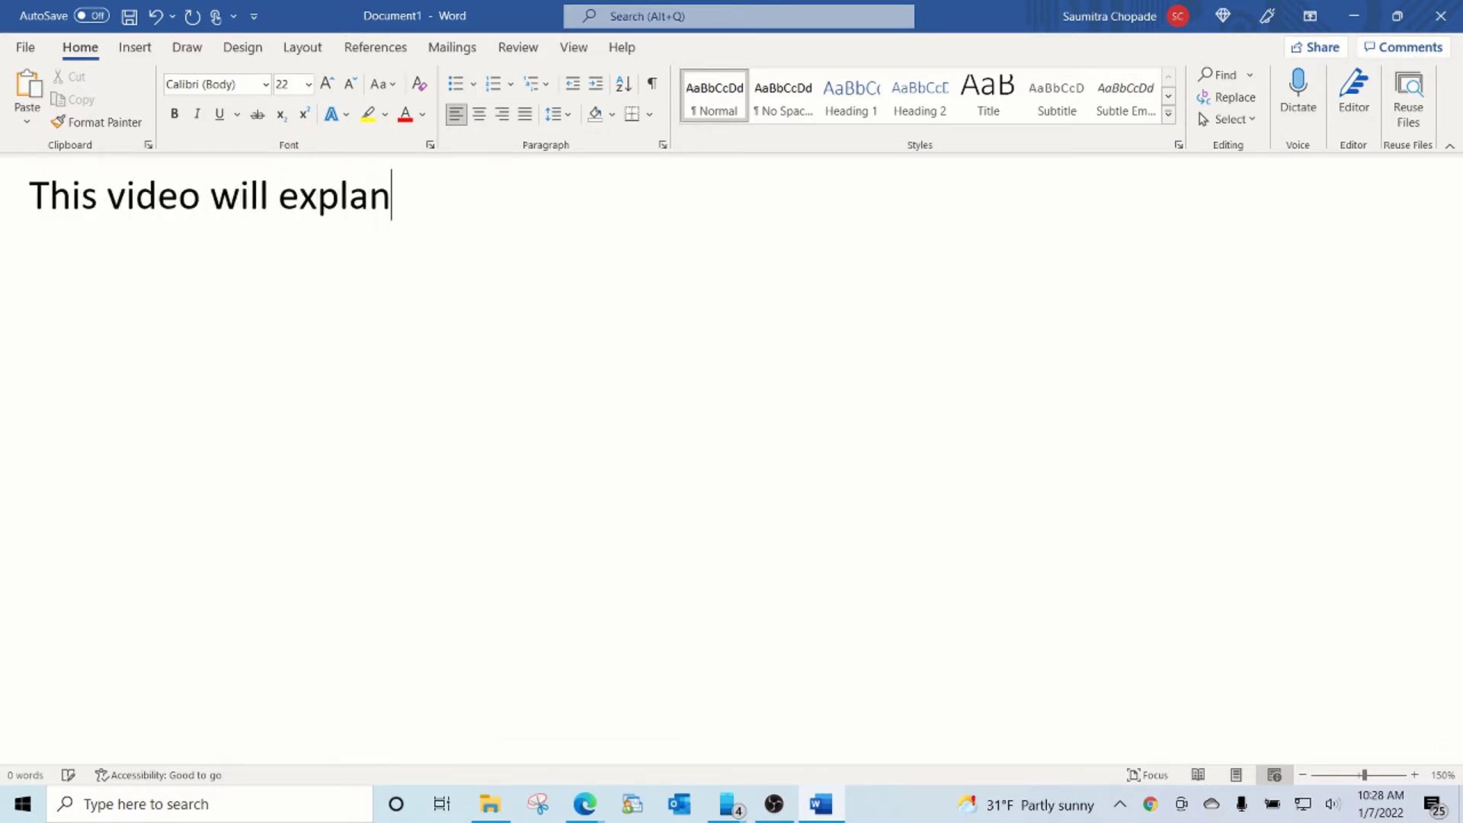
key(BackSpace)
text(in or de)
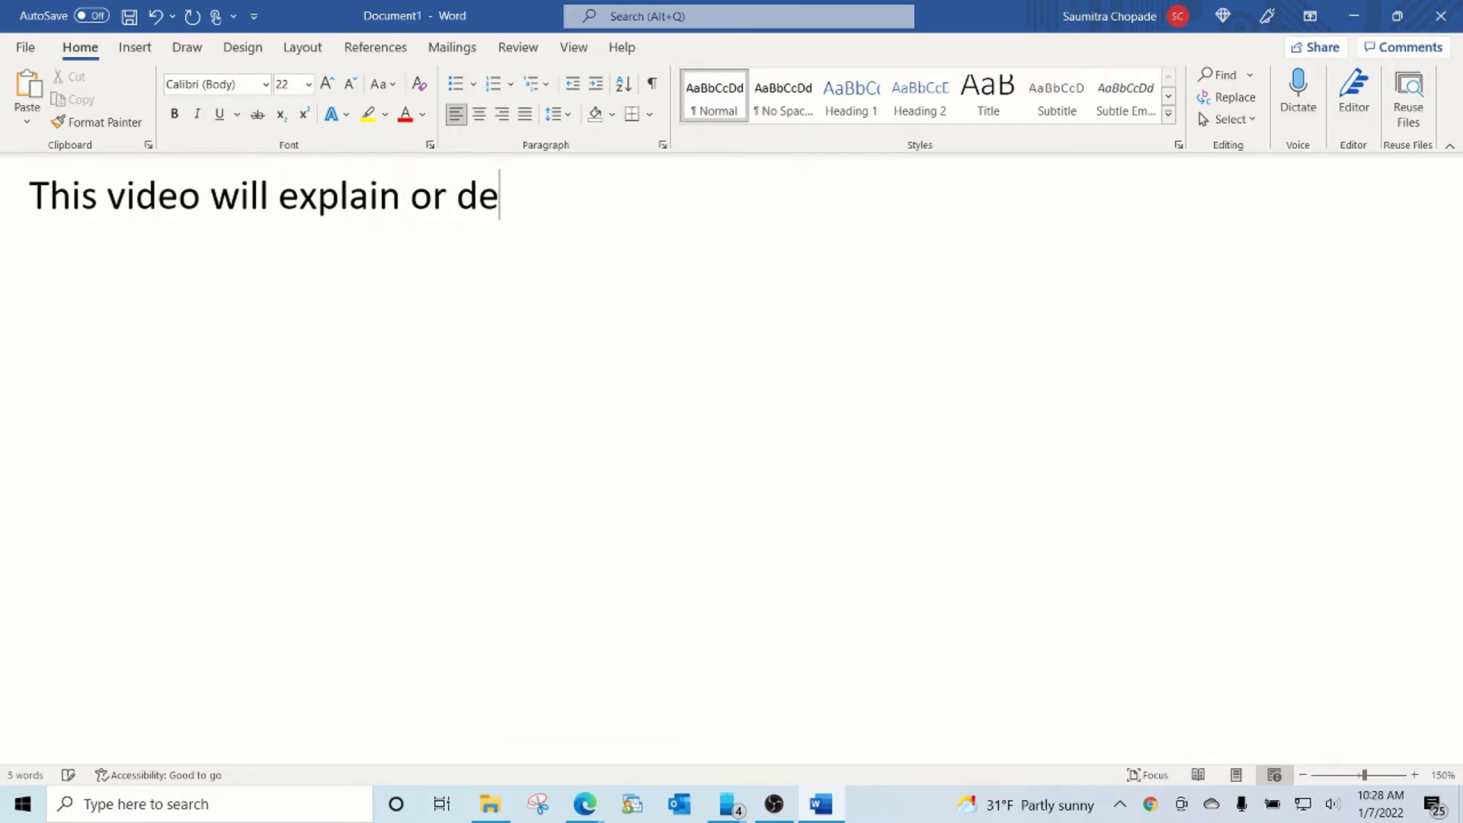
text(mo)
text(nstrate ho)
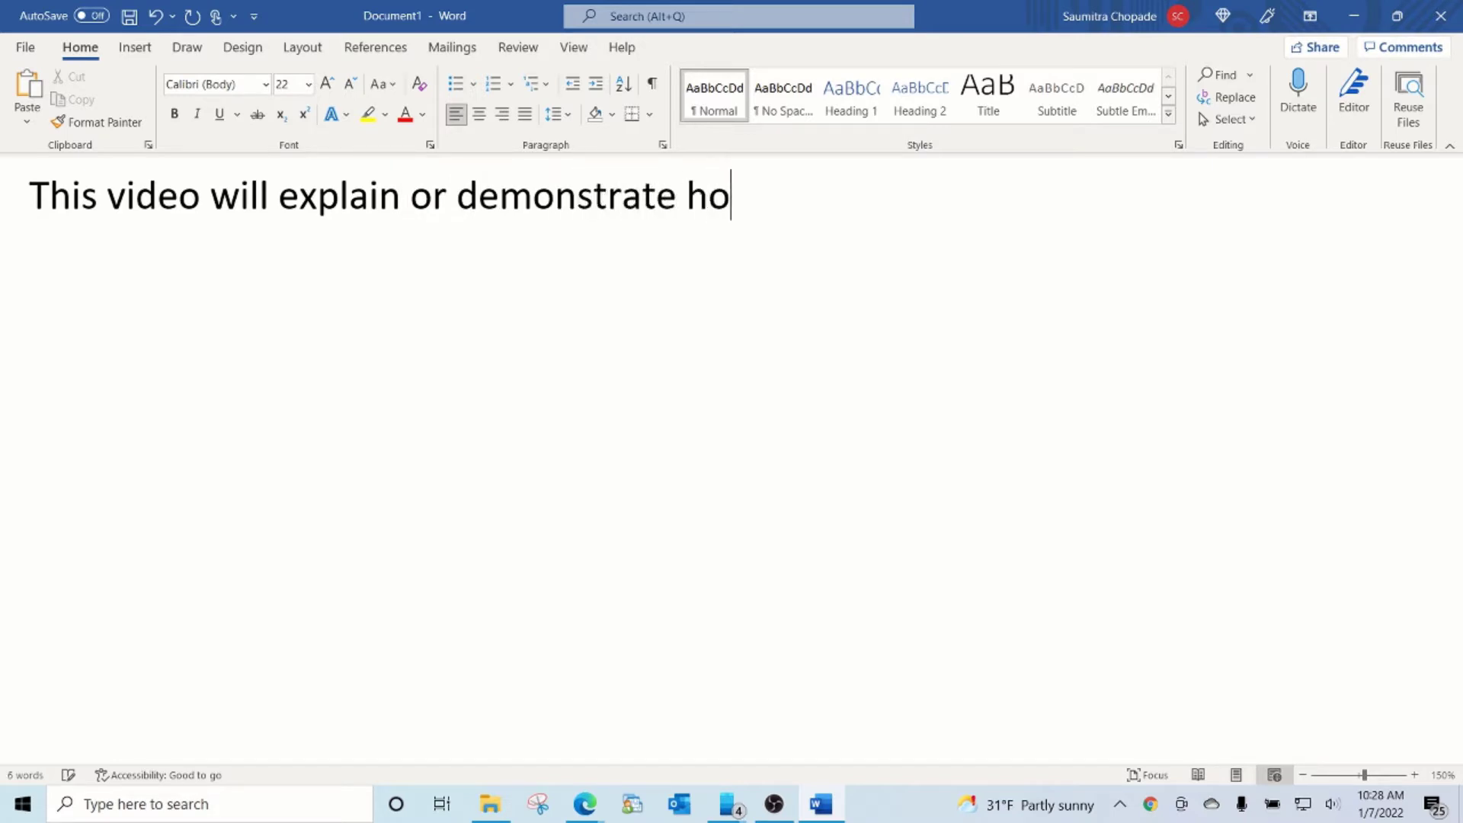
text(w new)
text( trad)
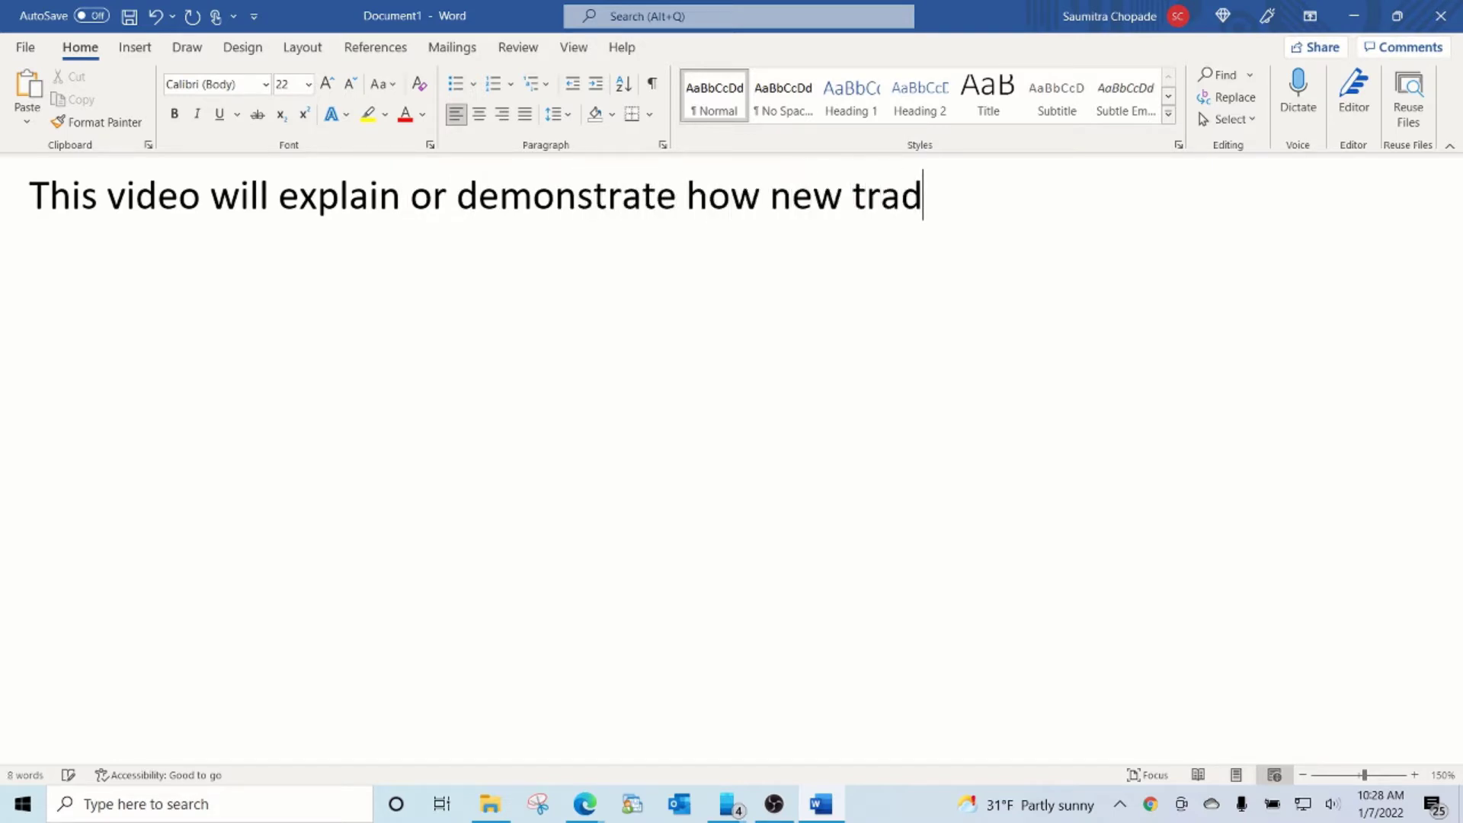
text(ing accounts are a)
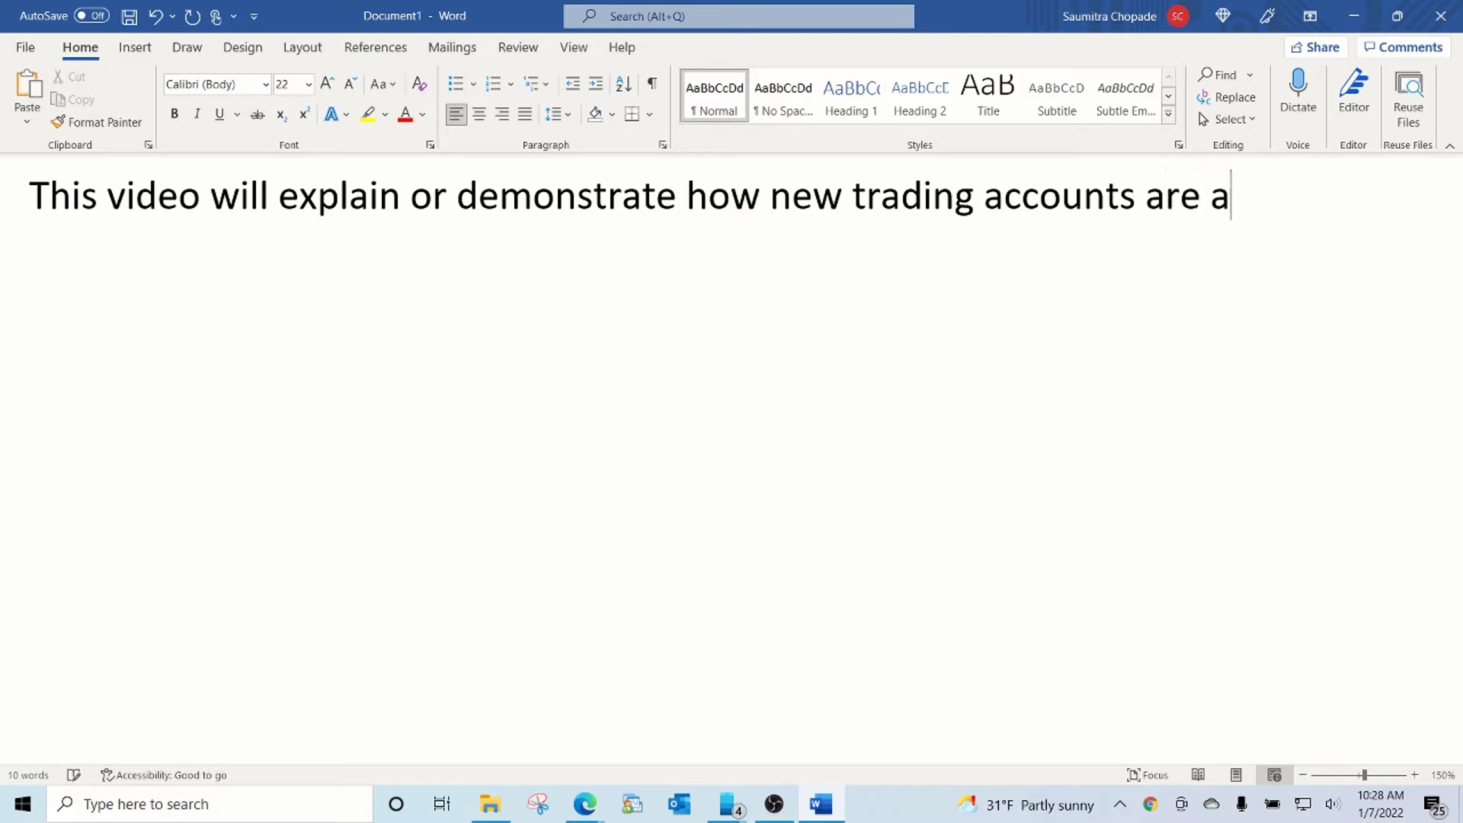
text(utomatically cr)
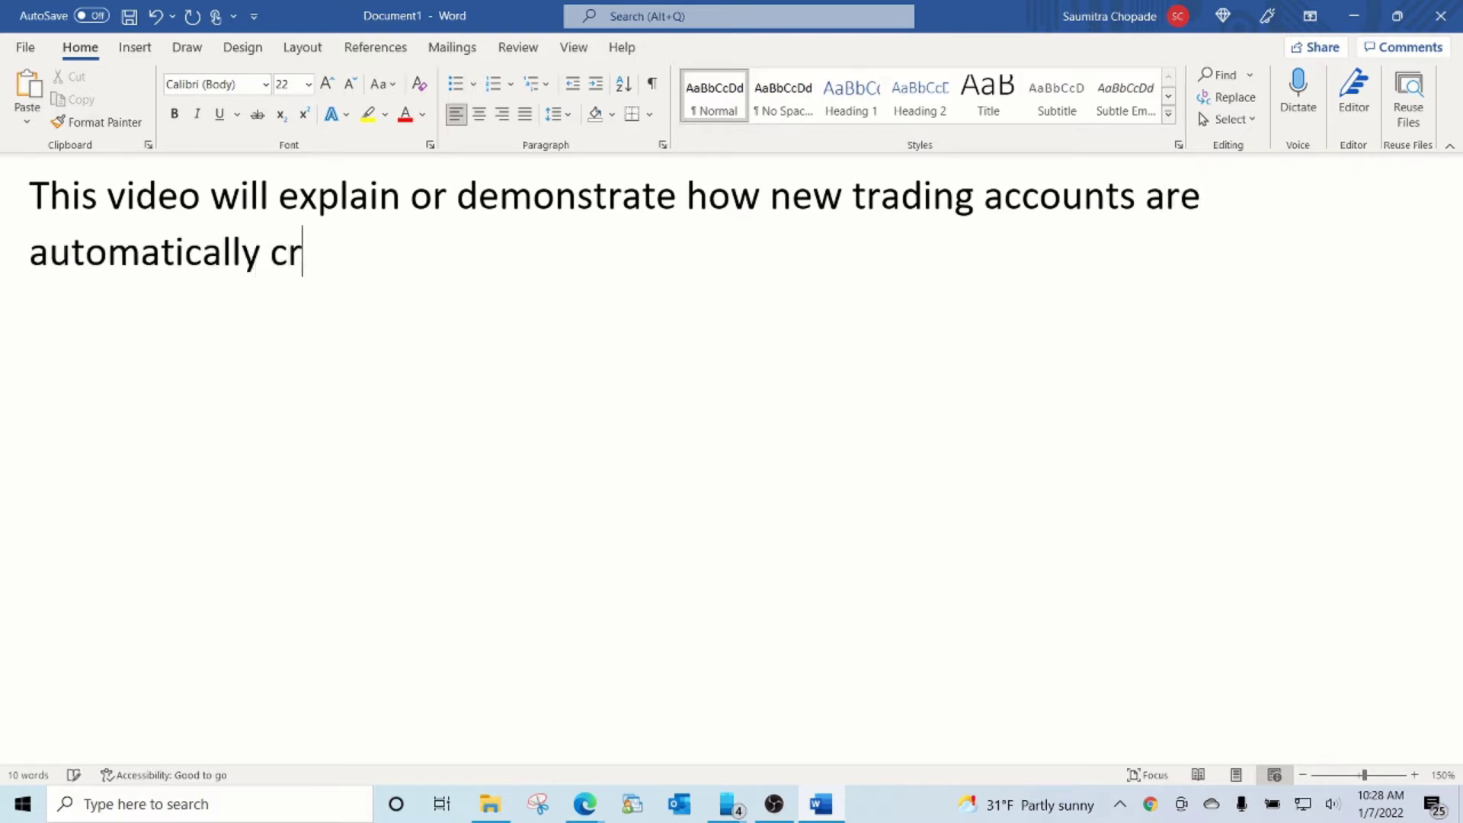
text(eated by our aut)
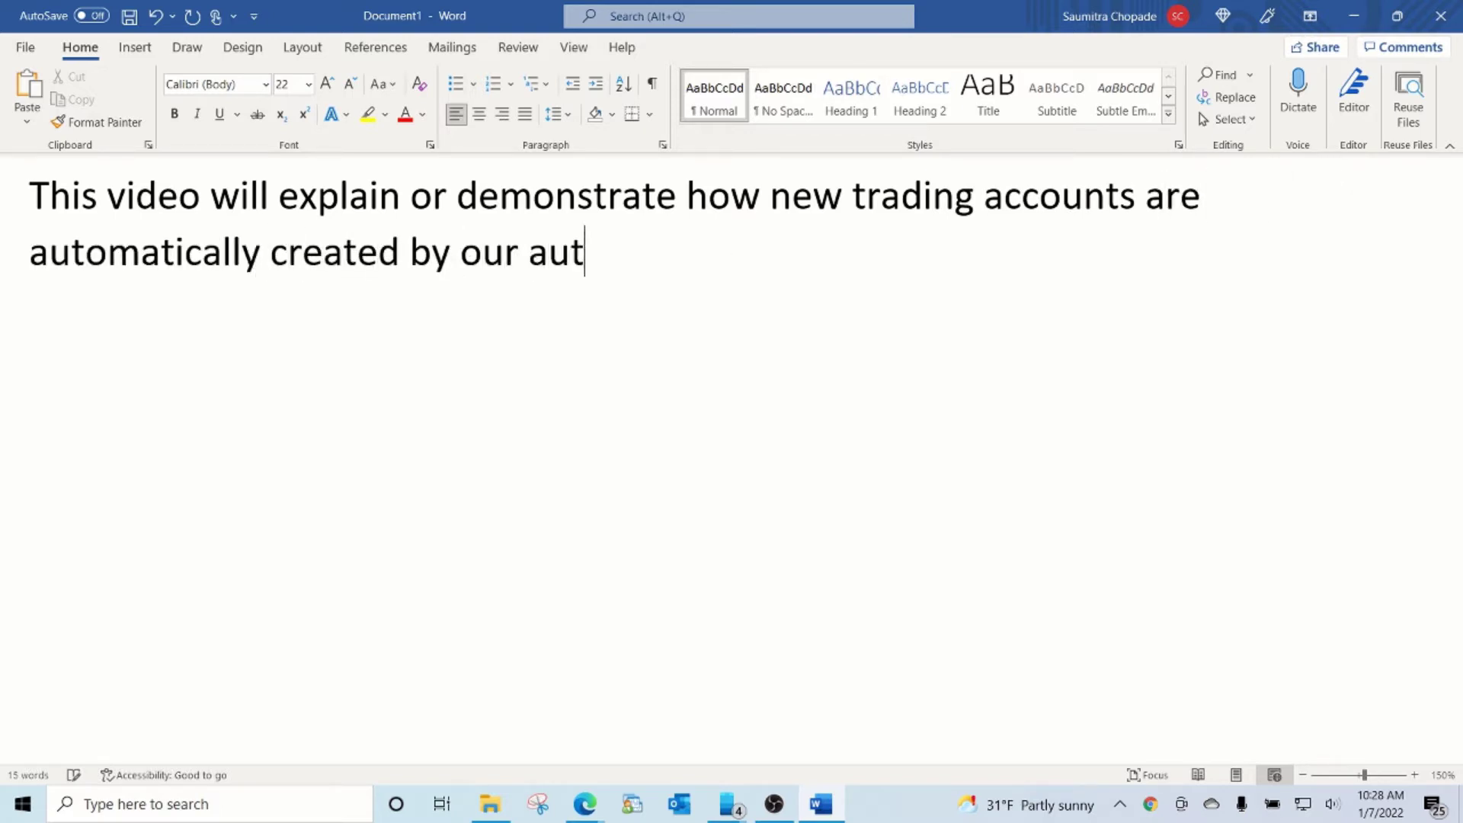
text(ooo)
key(BackSpace)
key(BackSpace)
text(mation.)
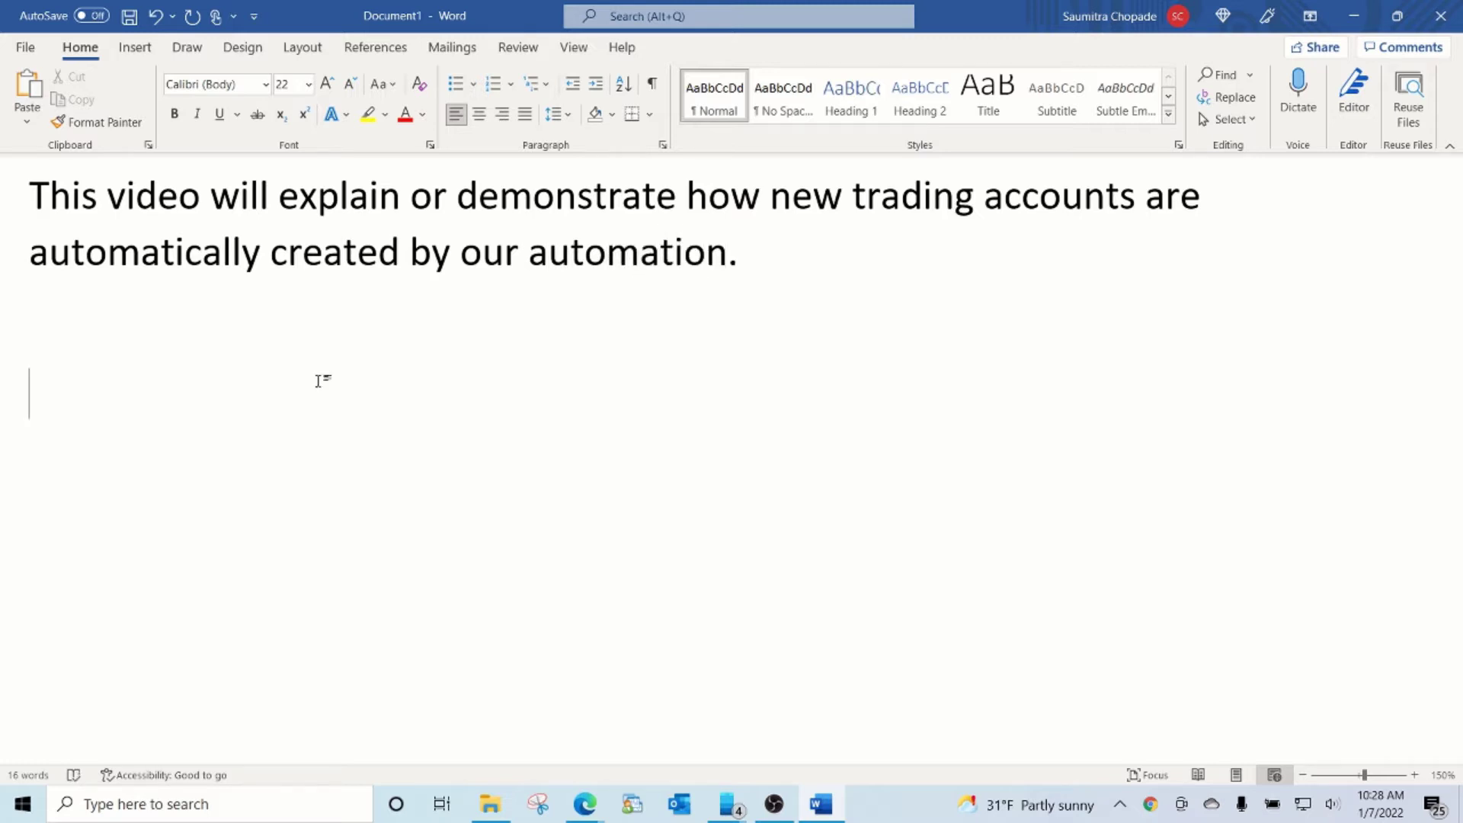
Glance at the account request page in Edge, then return to the Word notes
key(alt+Tab)
key(alt+Tab)
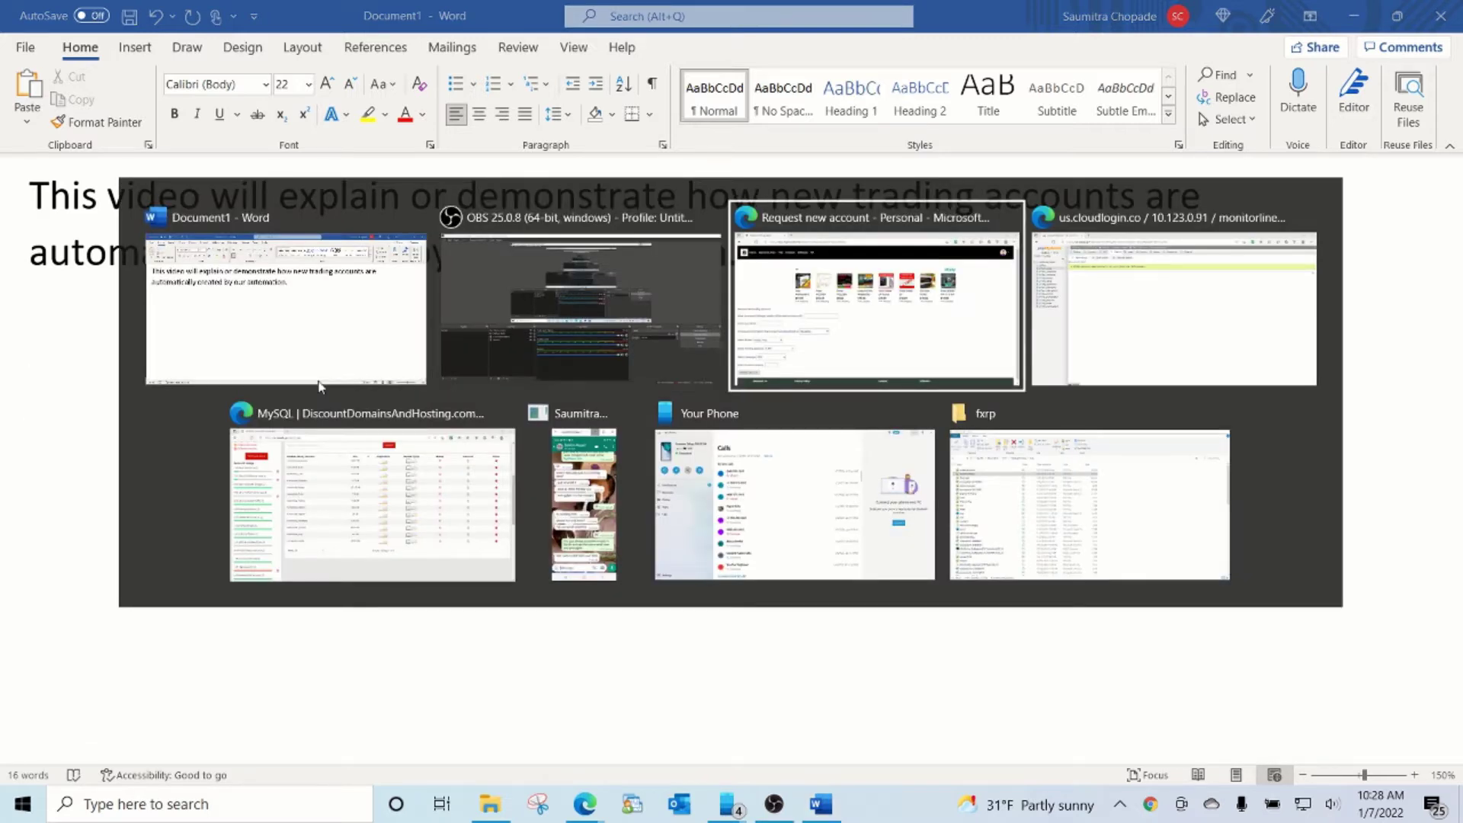
click(696, 48)
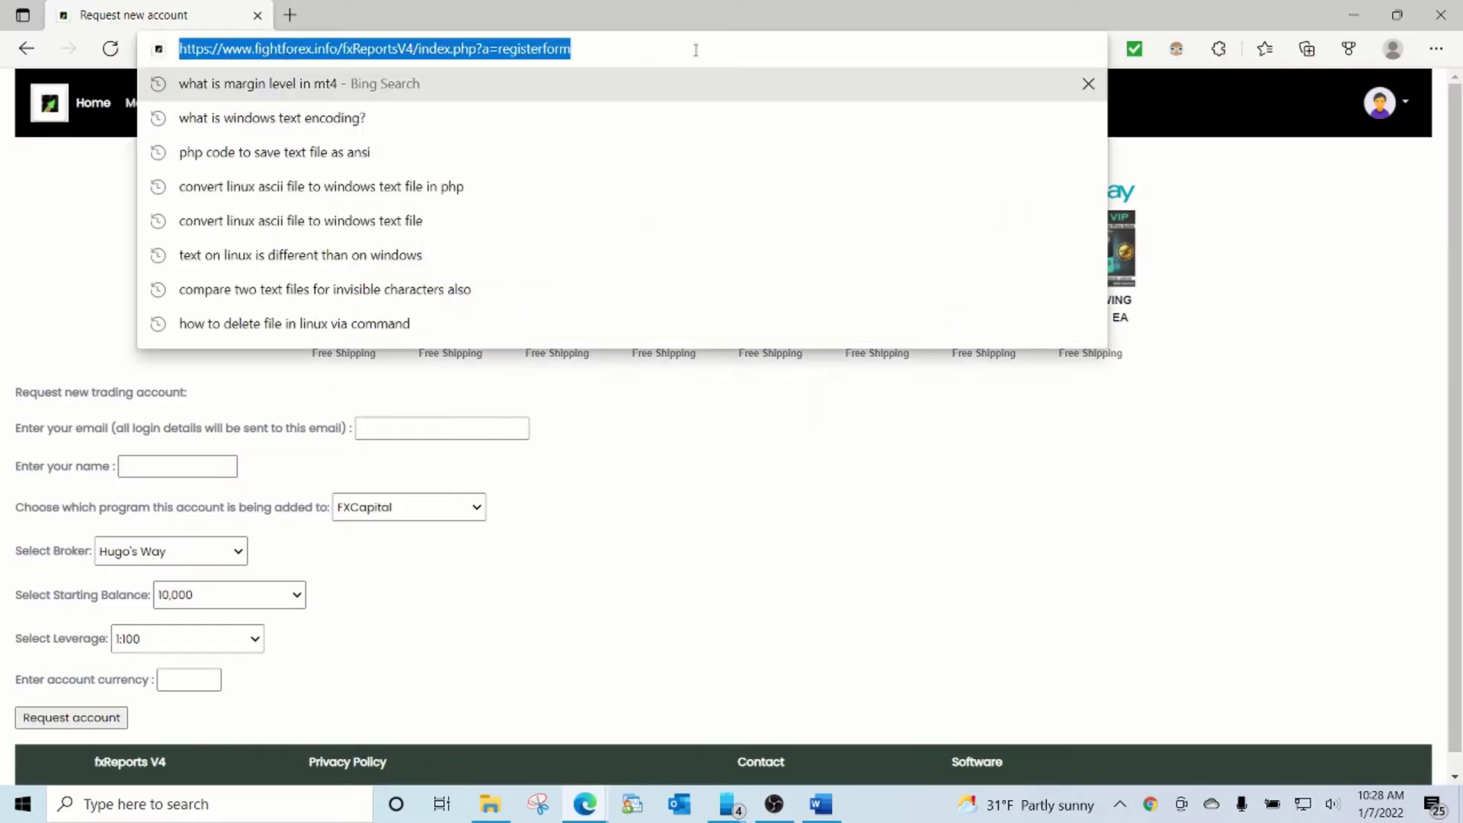
click(634, 48)
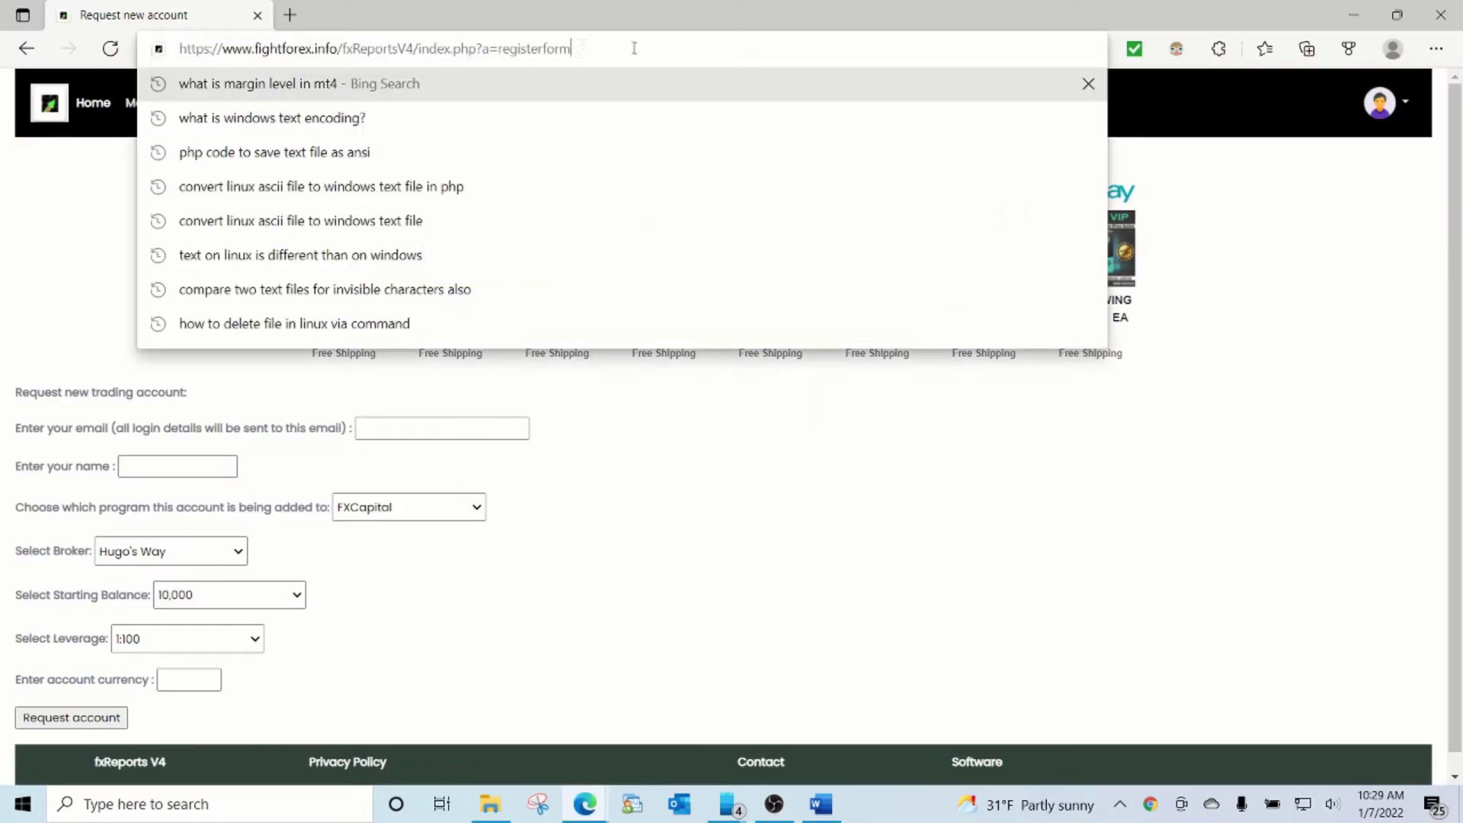
click(40, 481)
key(alt+Tab)
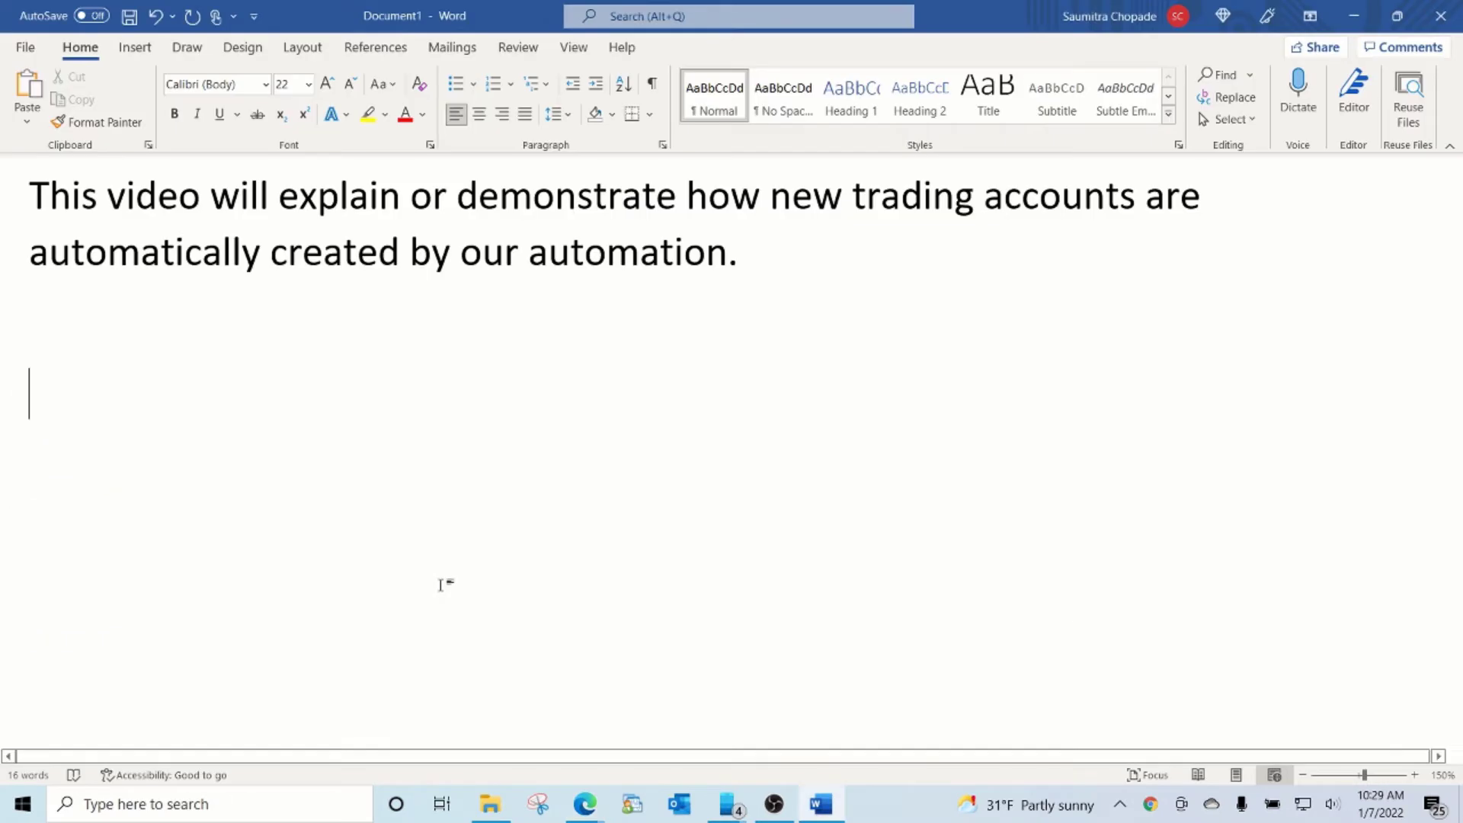
Type that this is a demo form and that the demo uses Hugos Way and IG, though other brokers work
text(This is a )
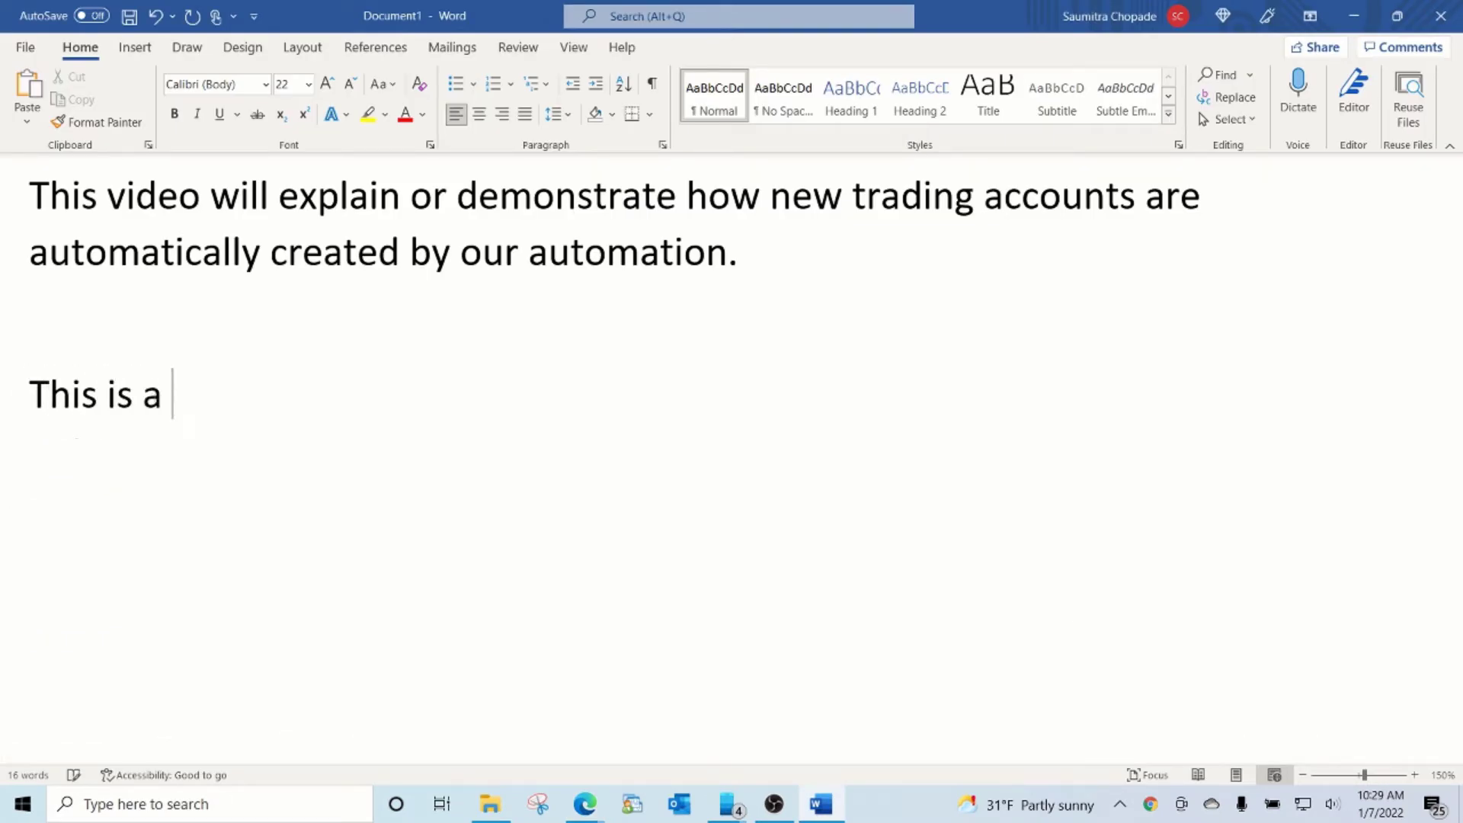
text(test form c)
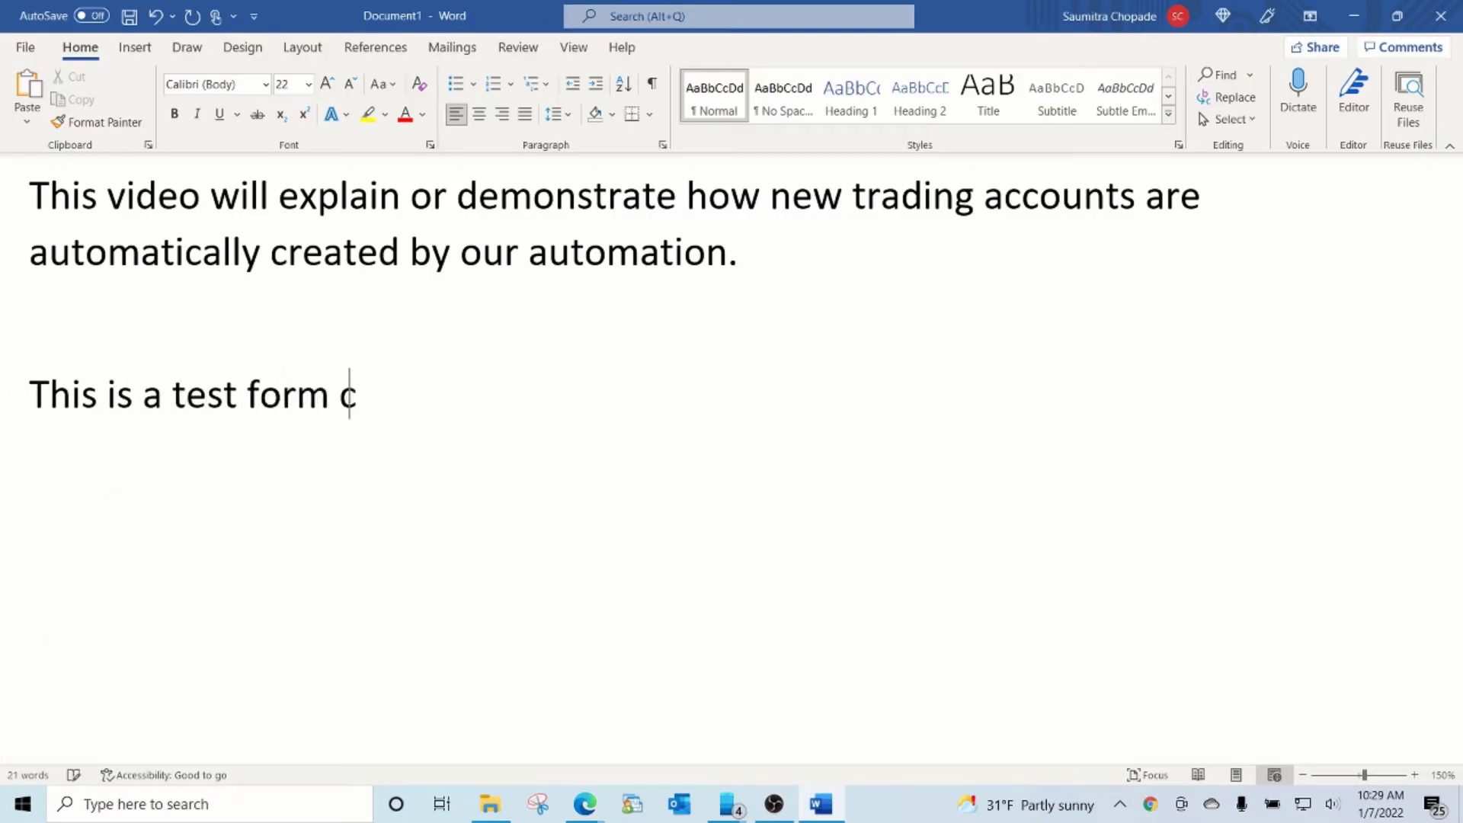
text(reated on our site)
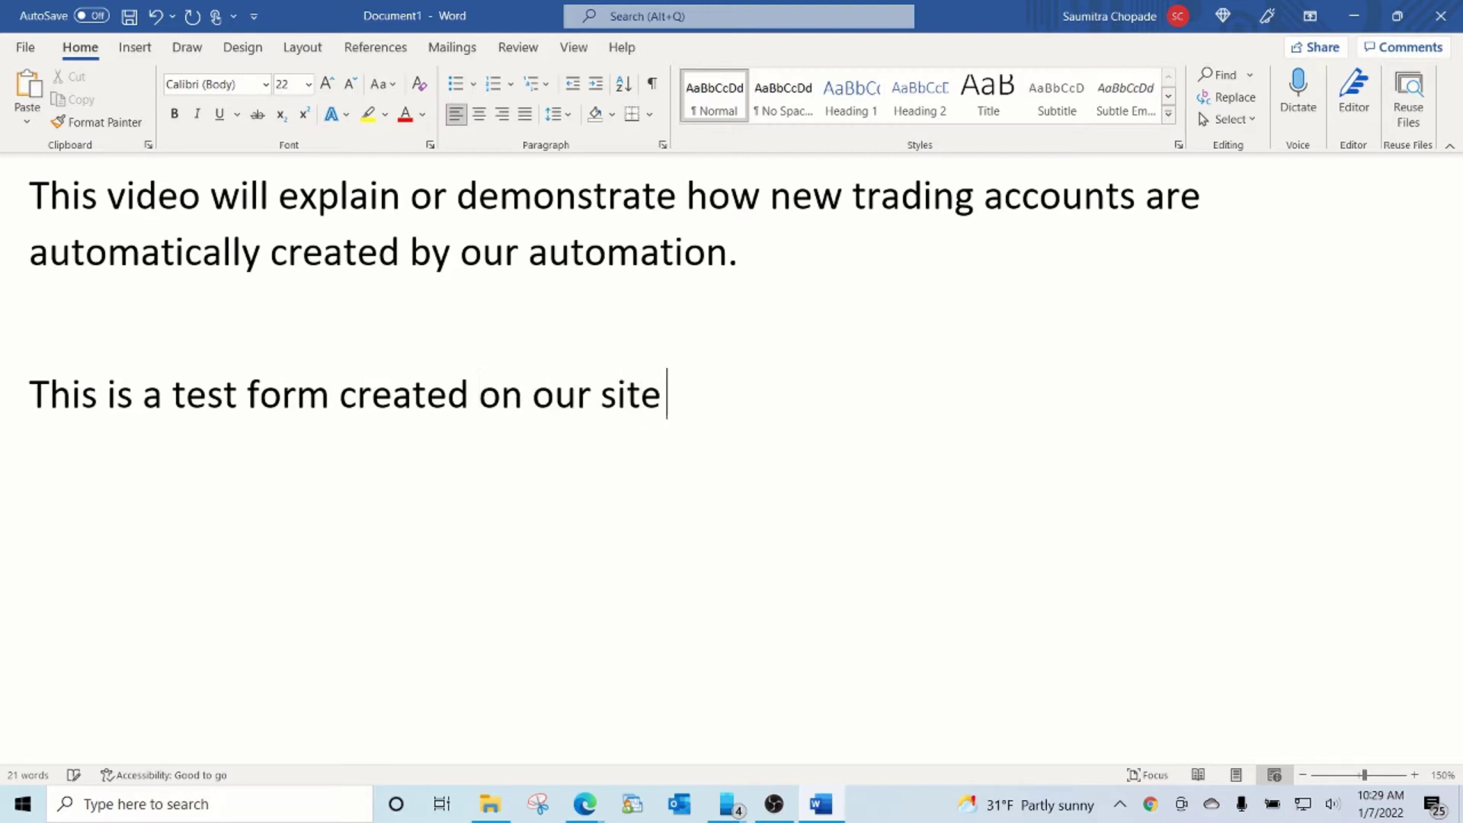
text( for only tes)
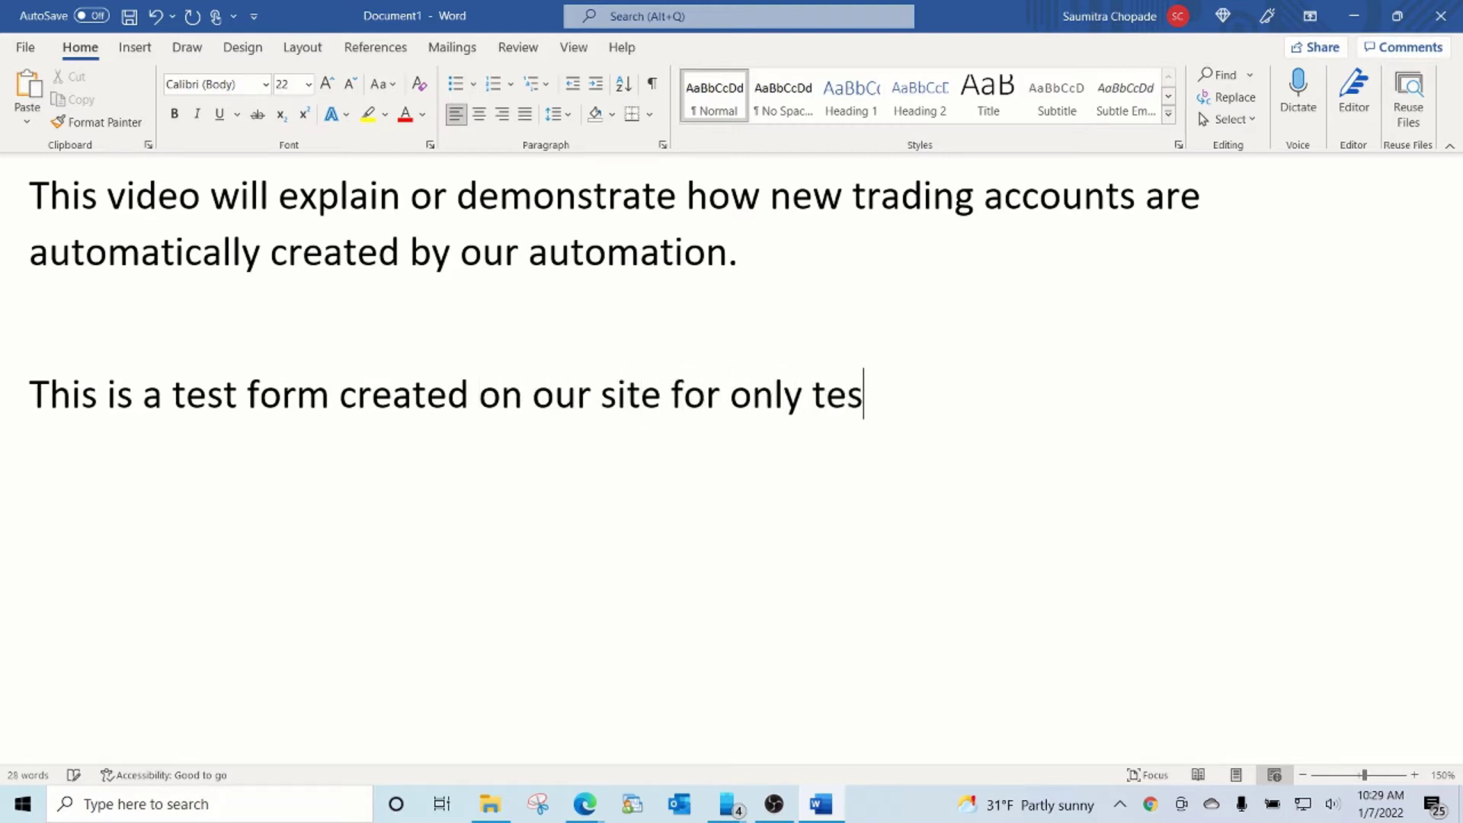
key(BackSpace)
key(BackSpace)
key(BackSpace)
text(demonstr)
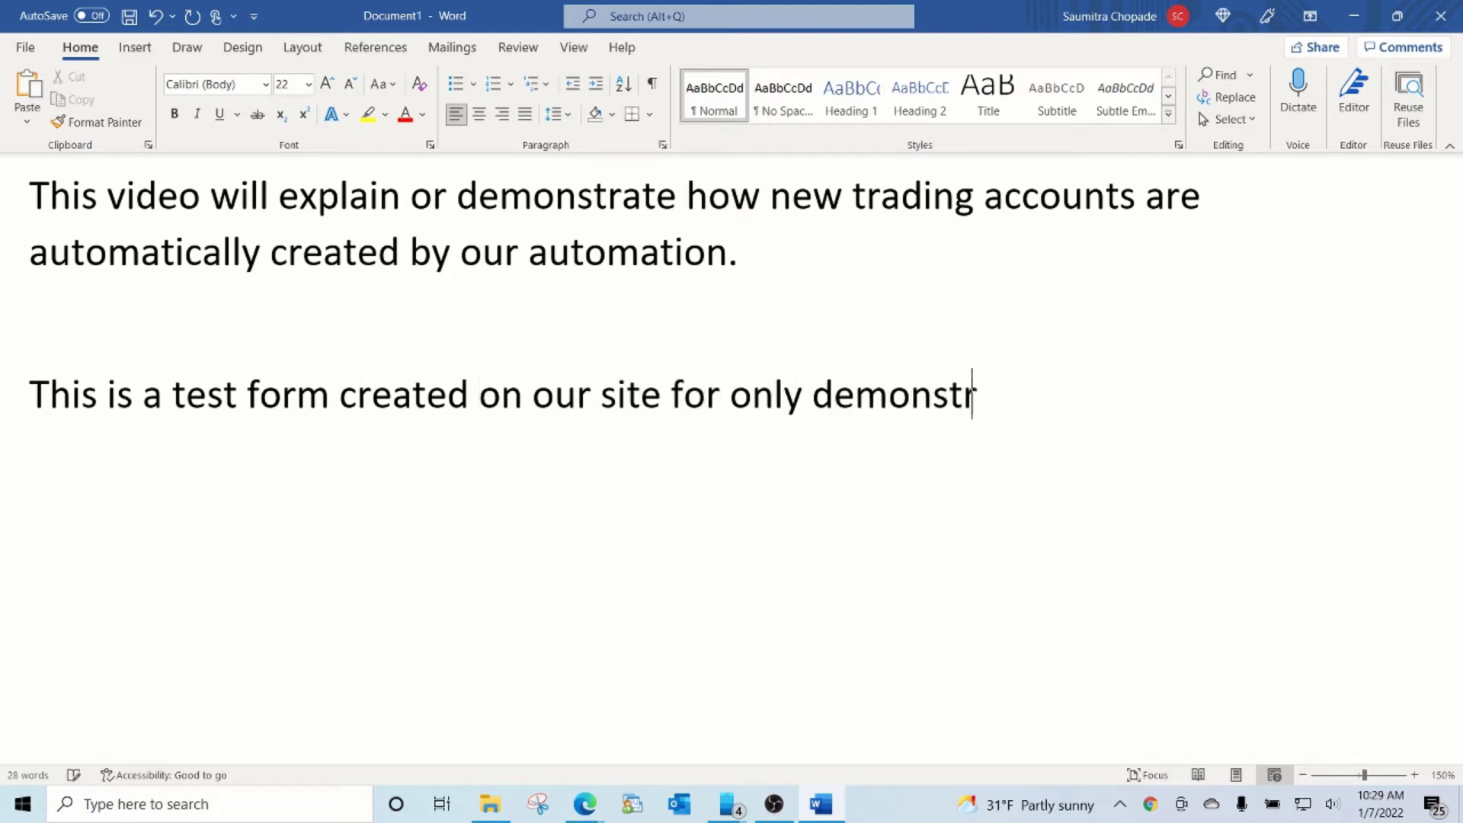
text(ation purposes. )
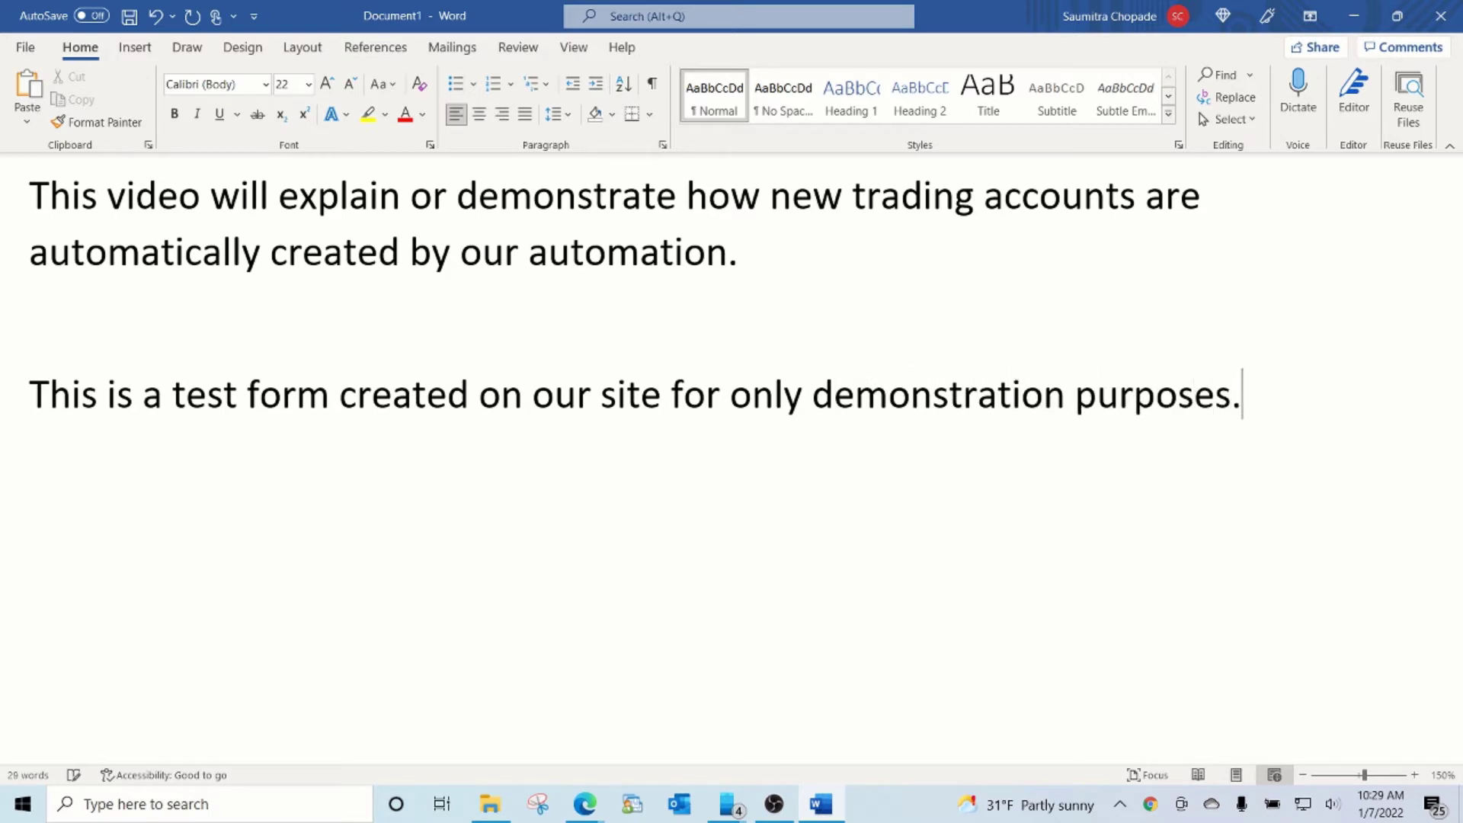
text(Similar)
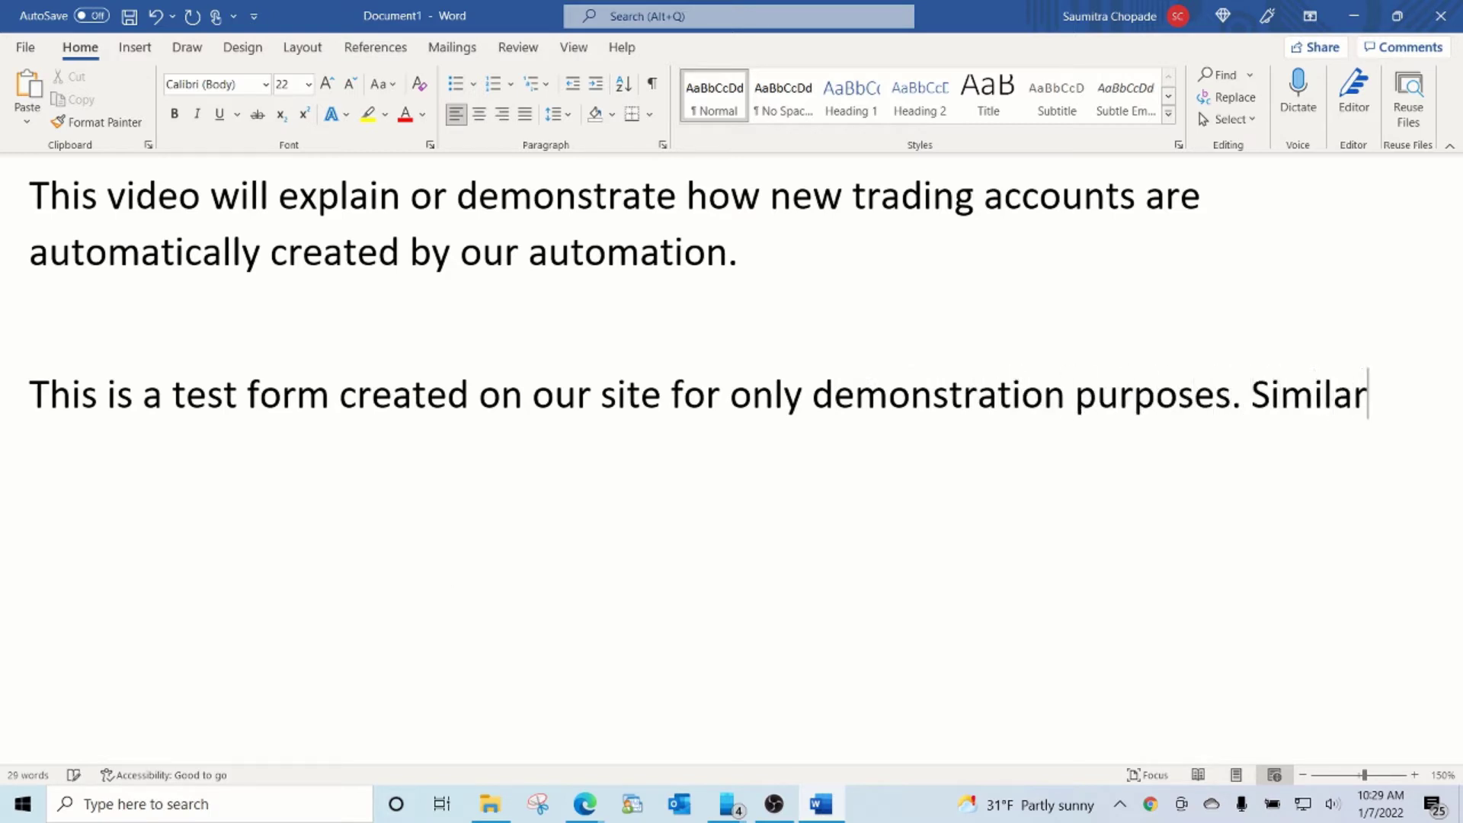
text( form w)
key(BackSpace)
text(can be)
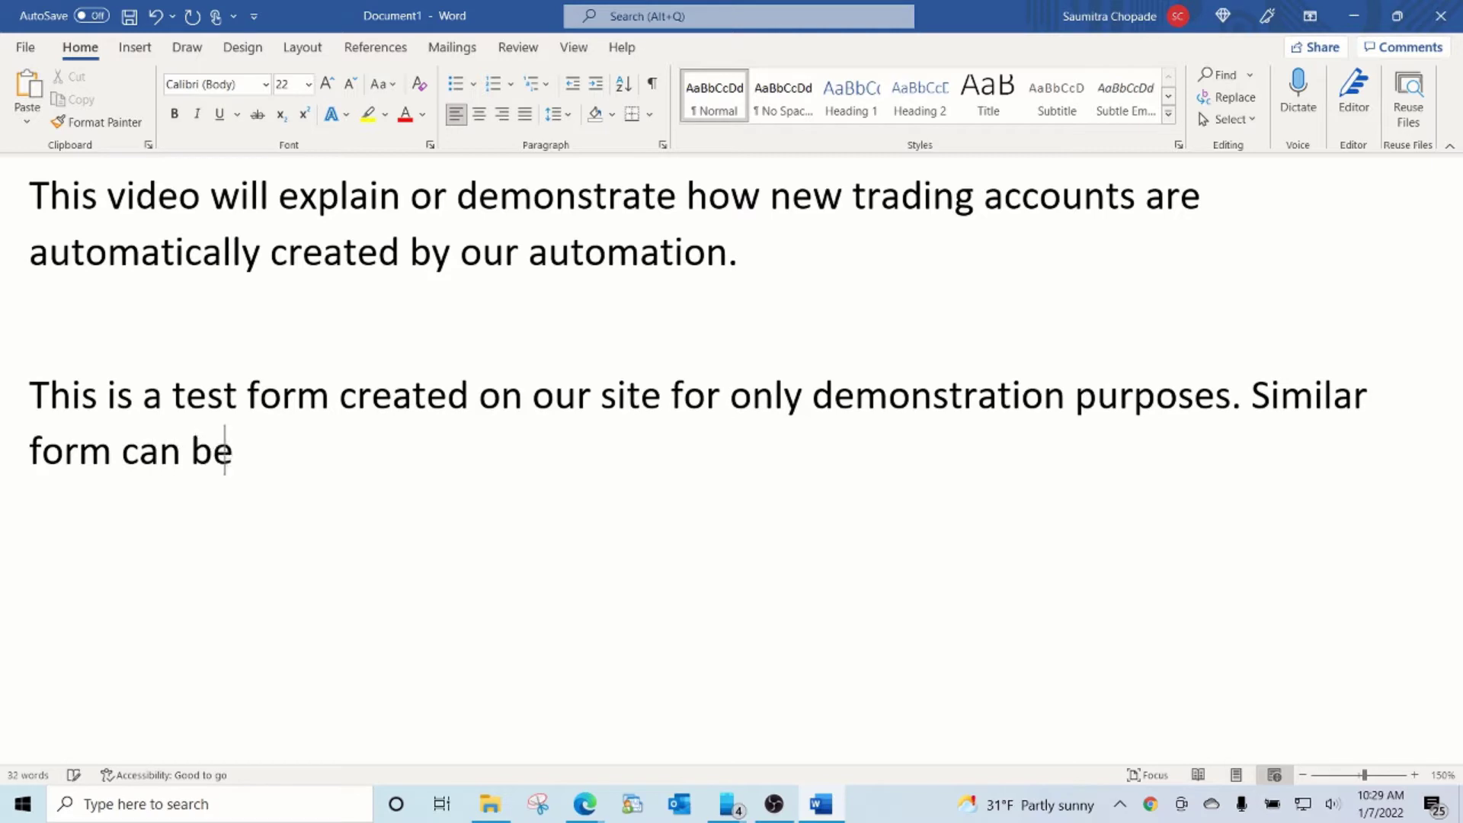
text( created on your we)
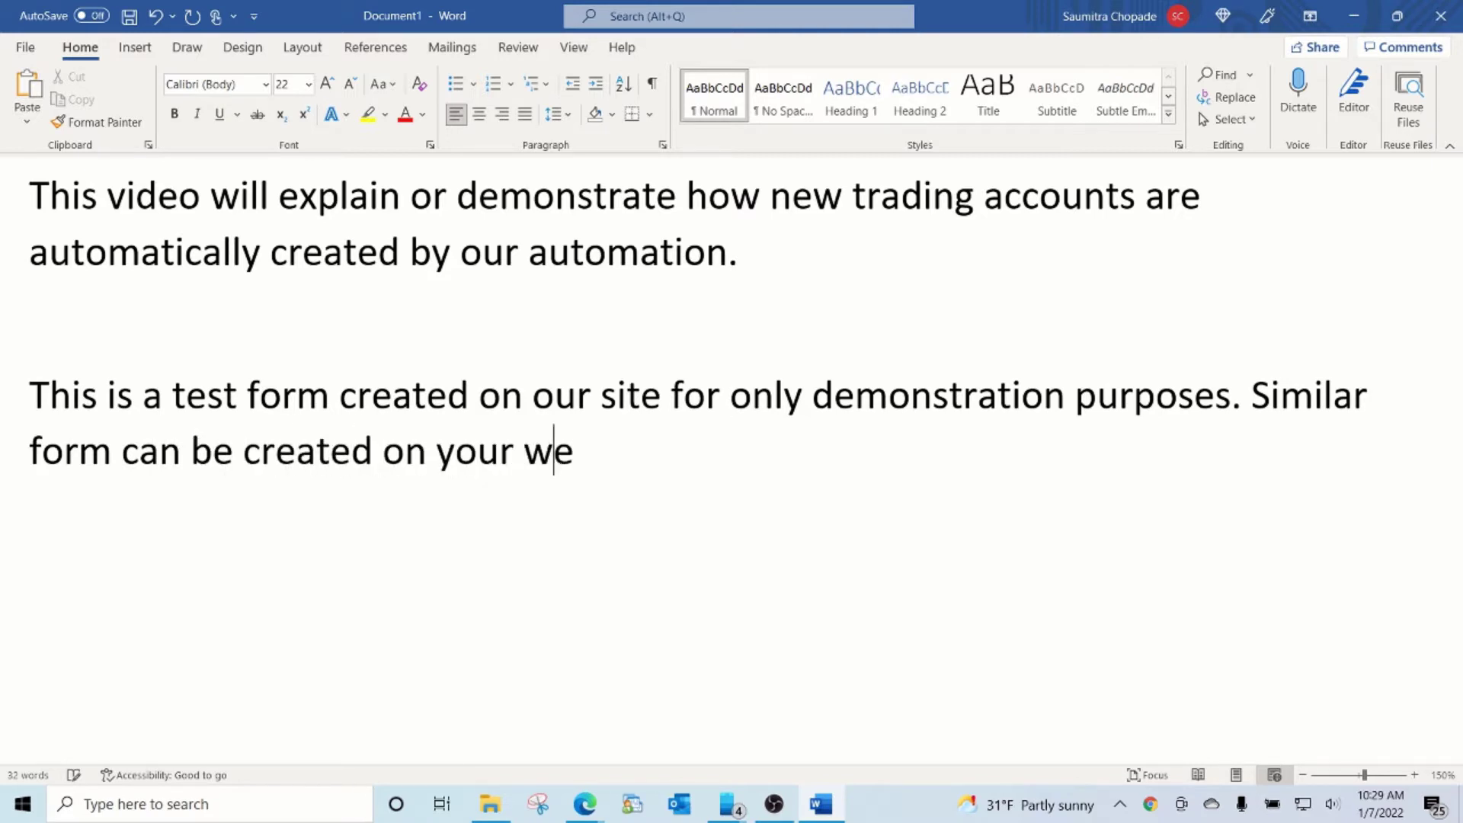
text(bsite where users )
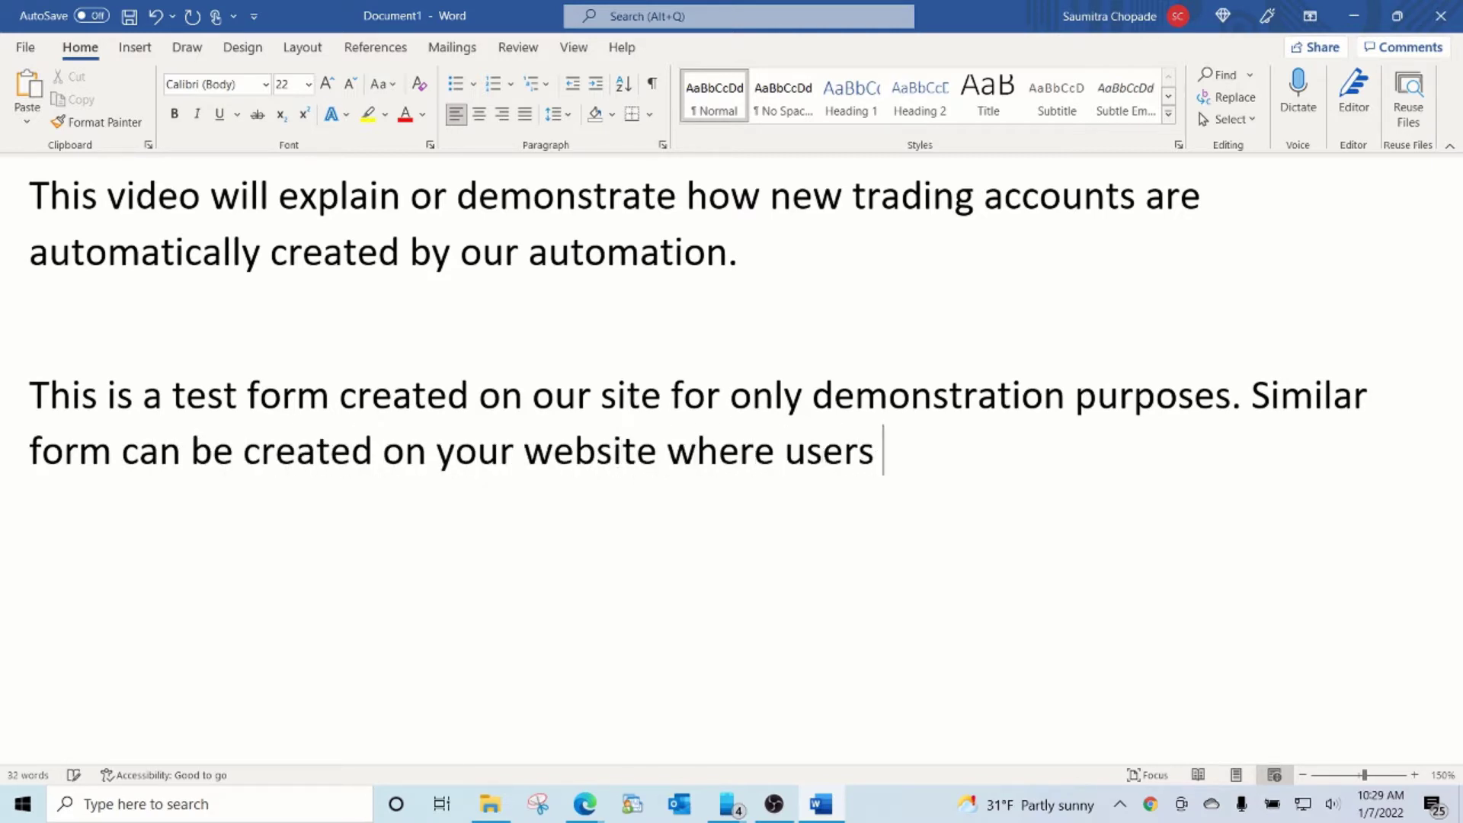
text(will request a )
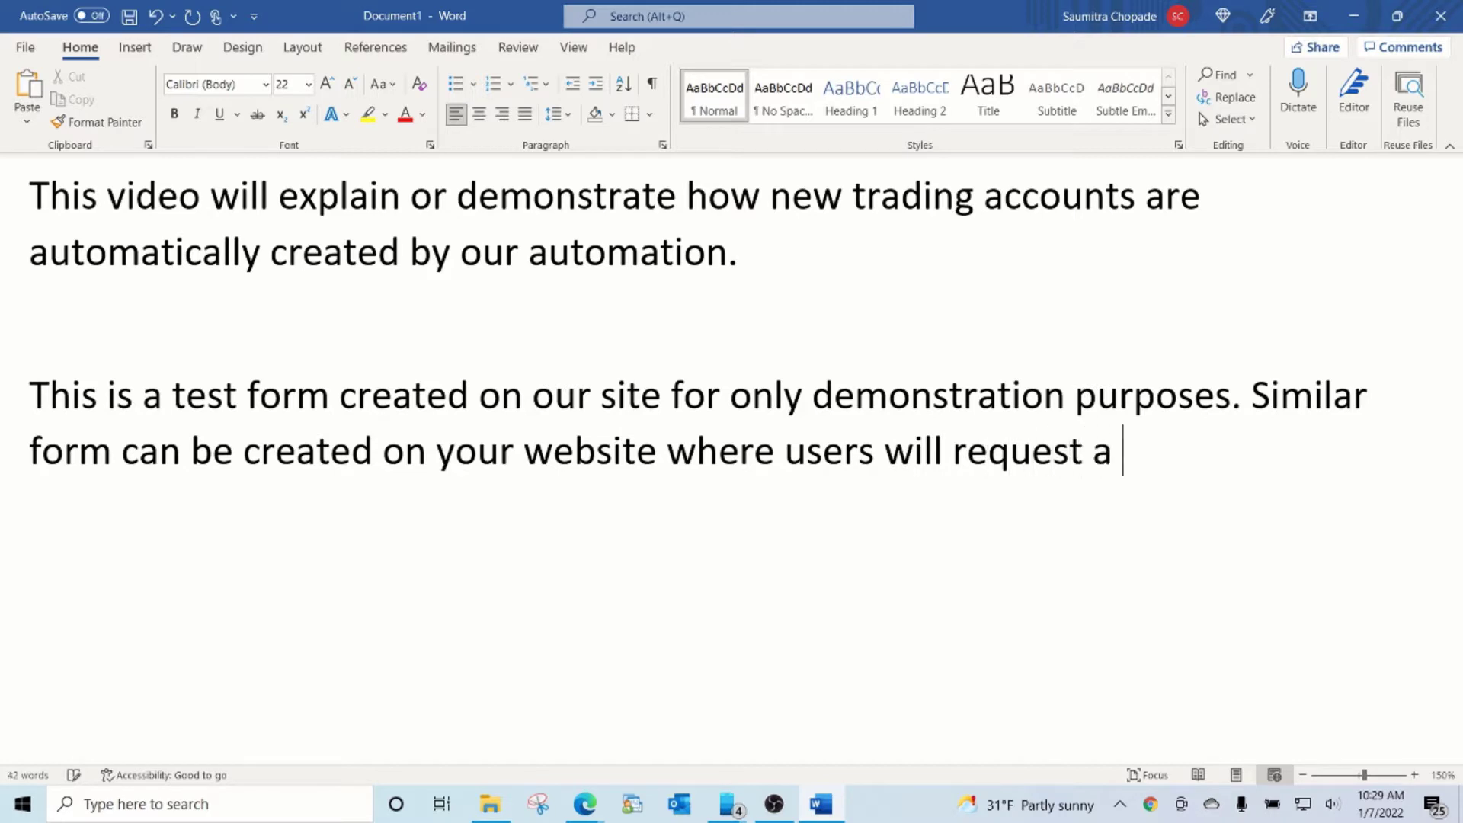
text(MT4 demo rt)
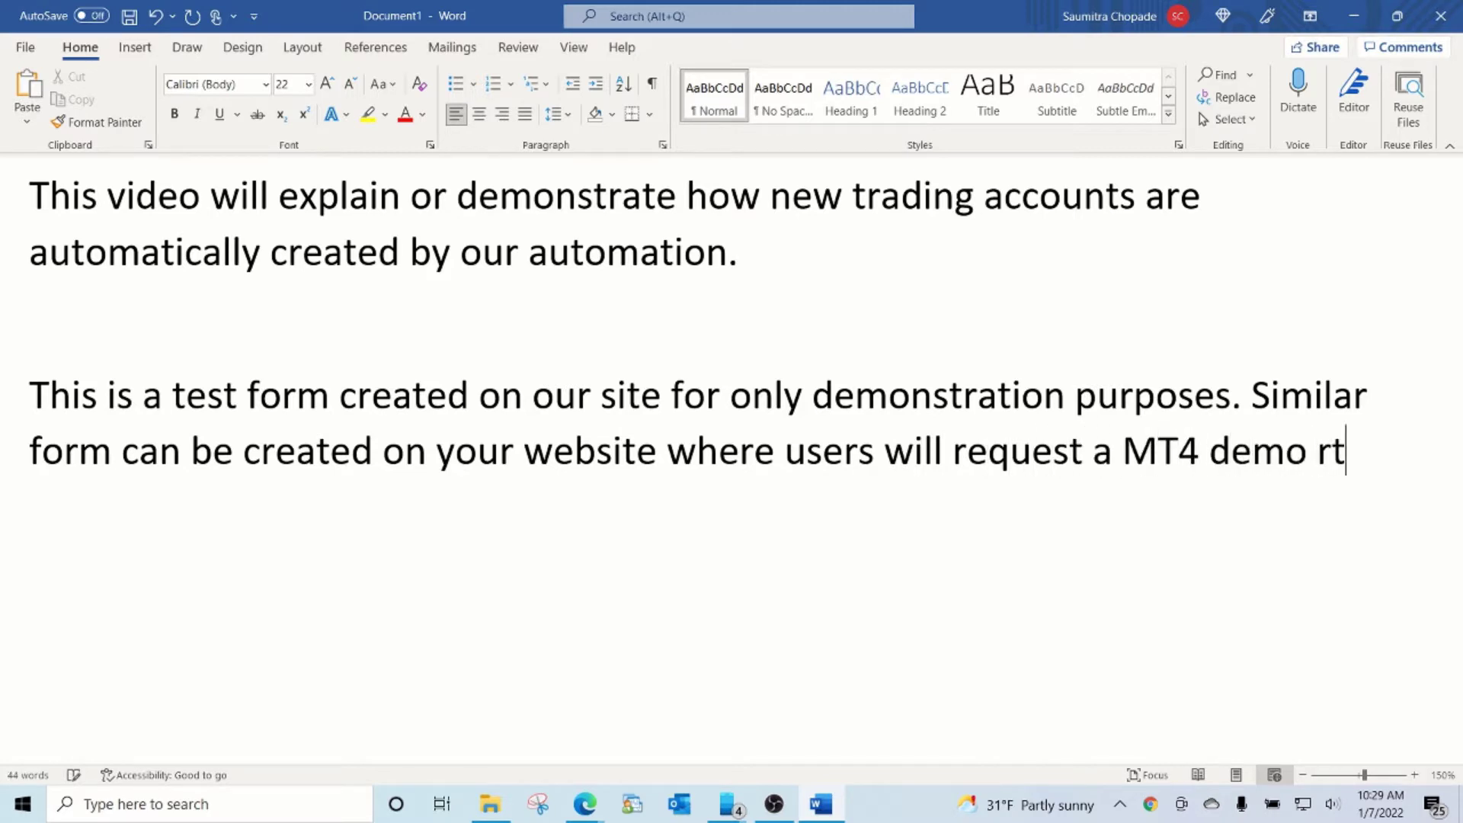
text(trading ac)
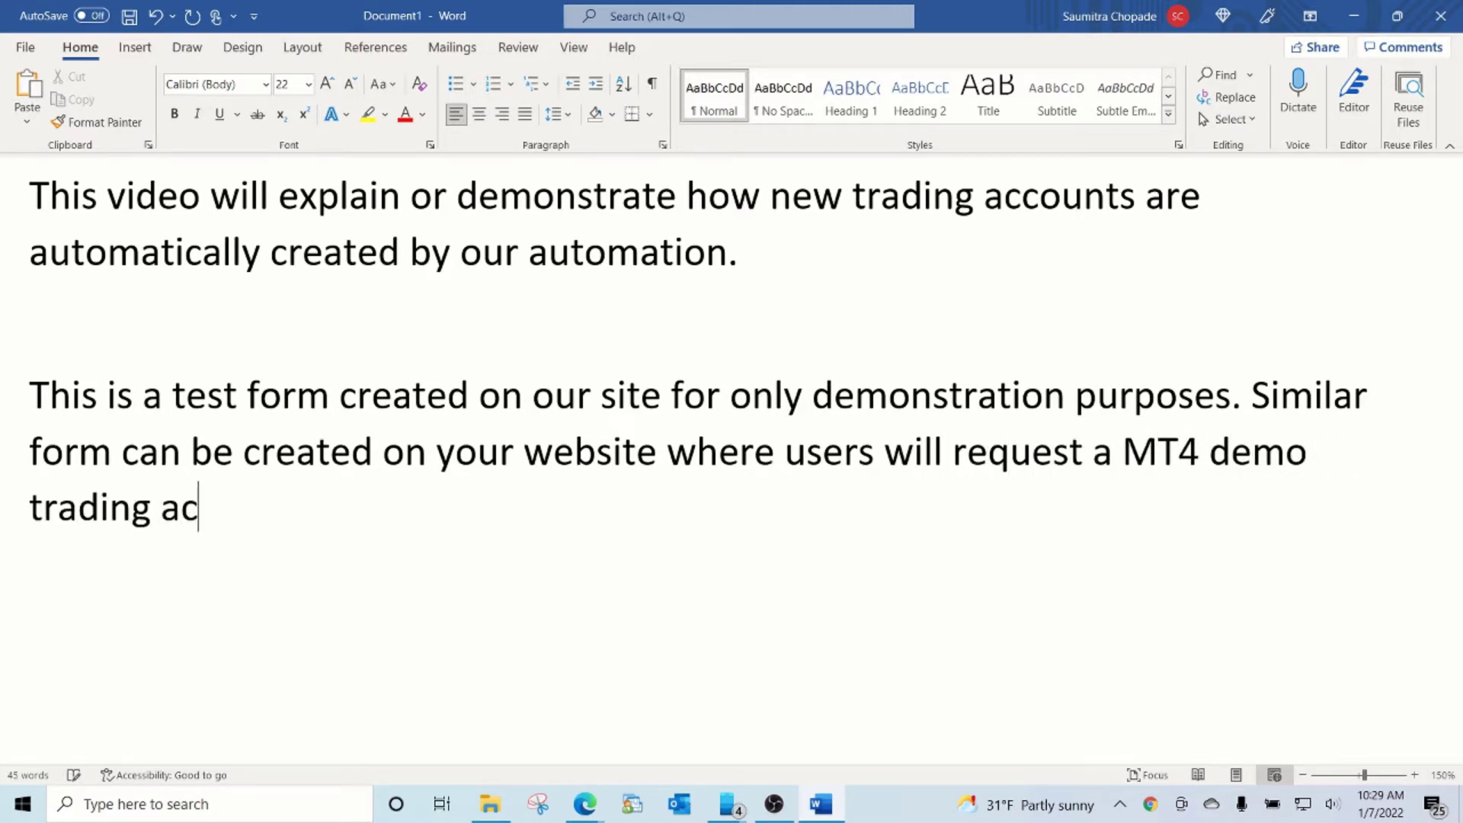
text(count.)
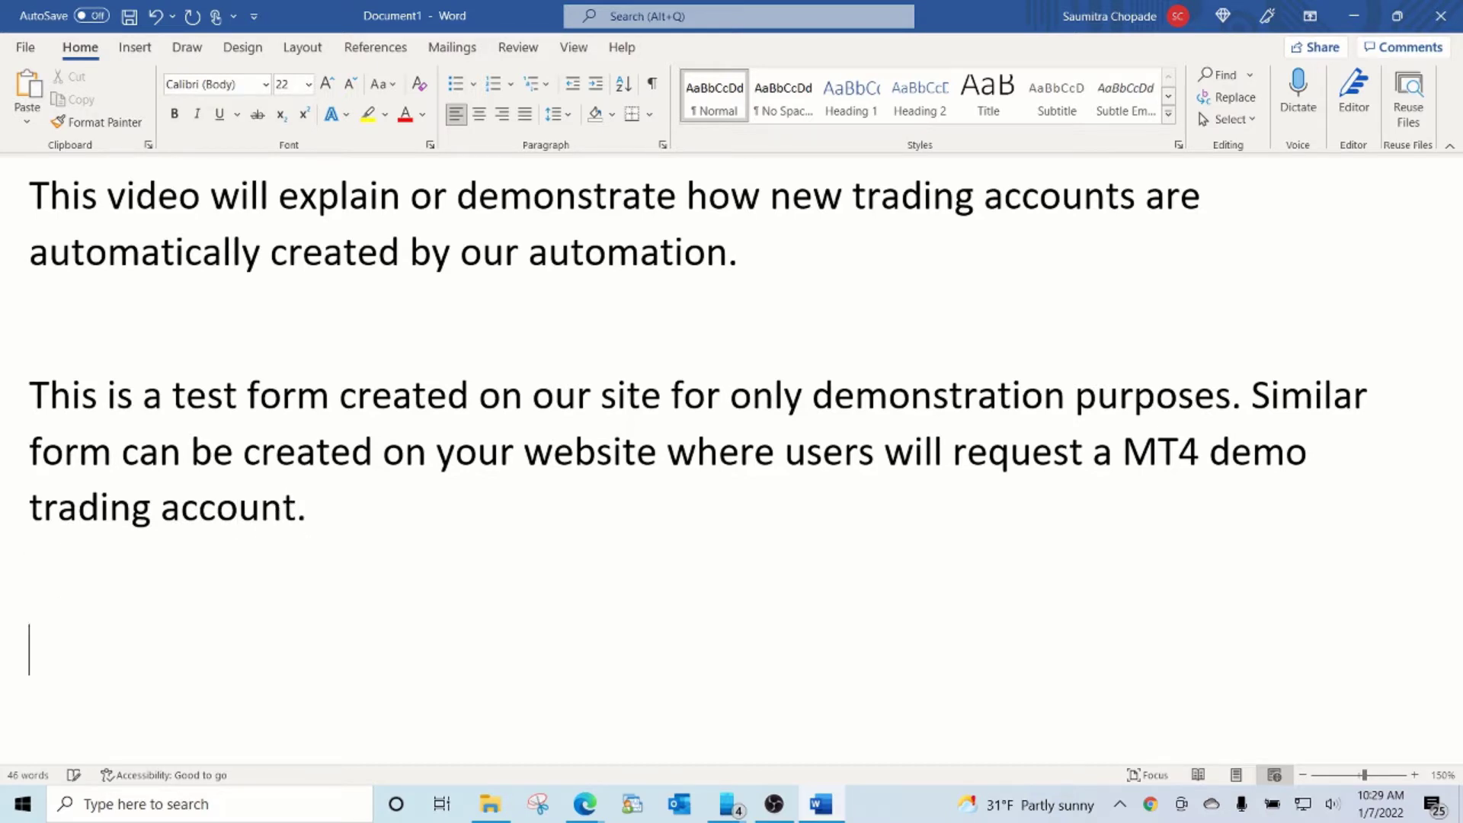
text(For this dm)
key(BackSpace)
text(e)
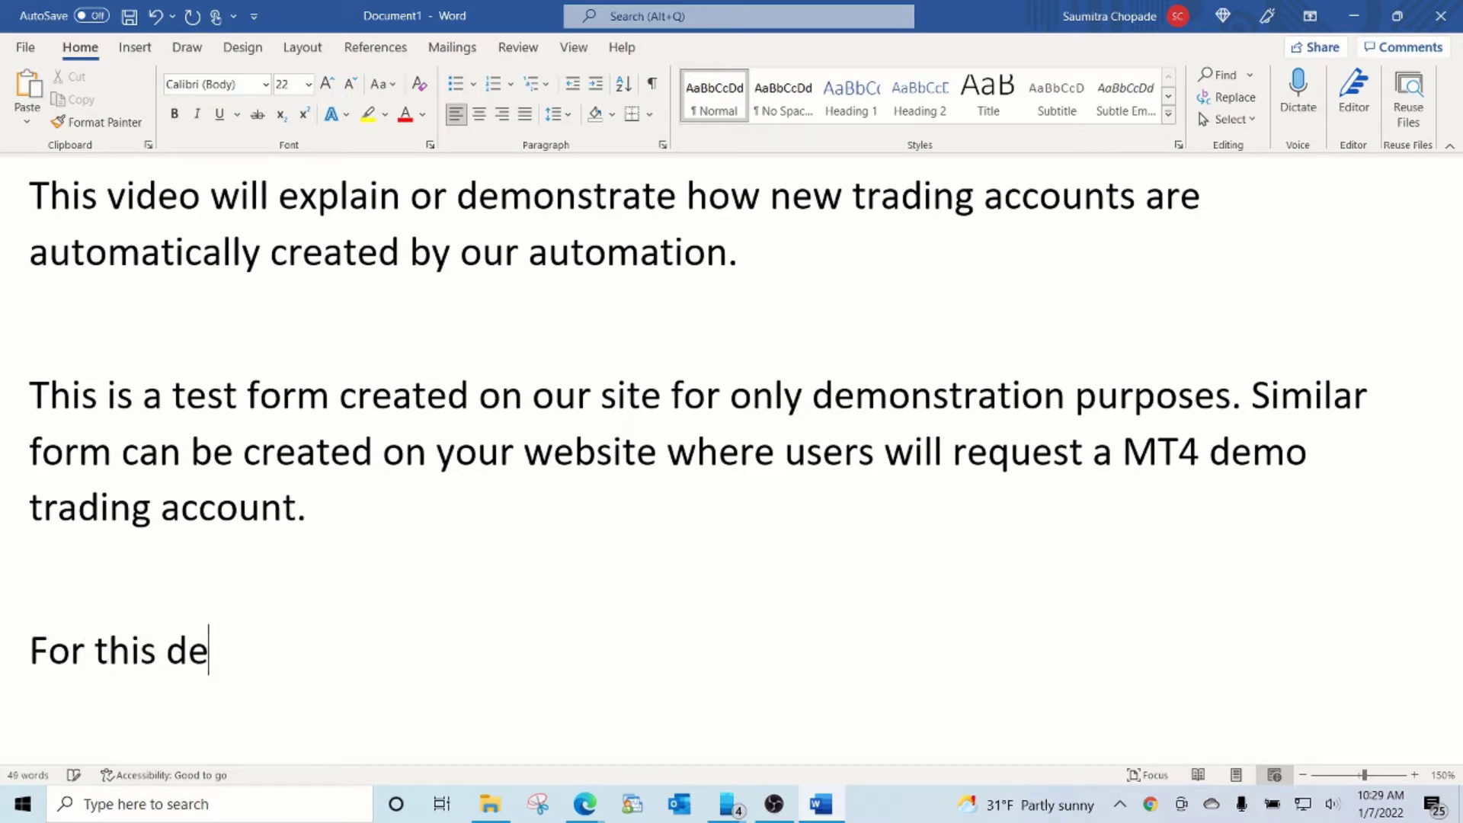
text(mo purposes, )
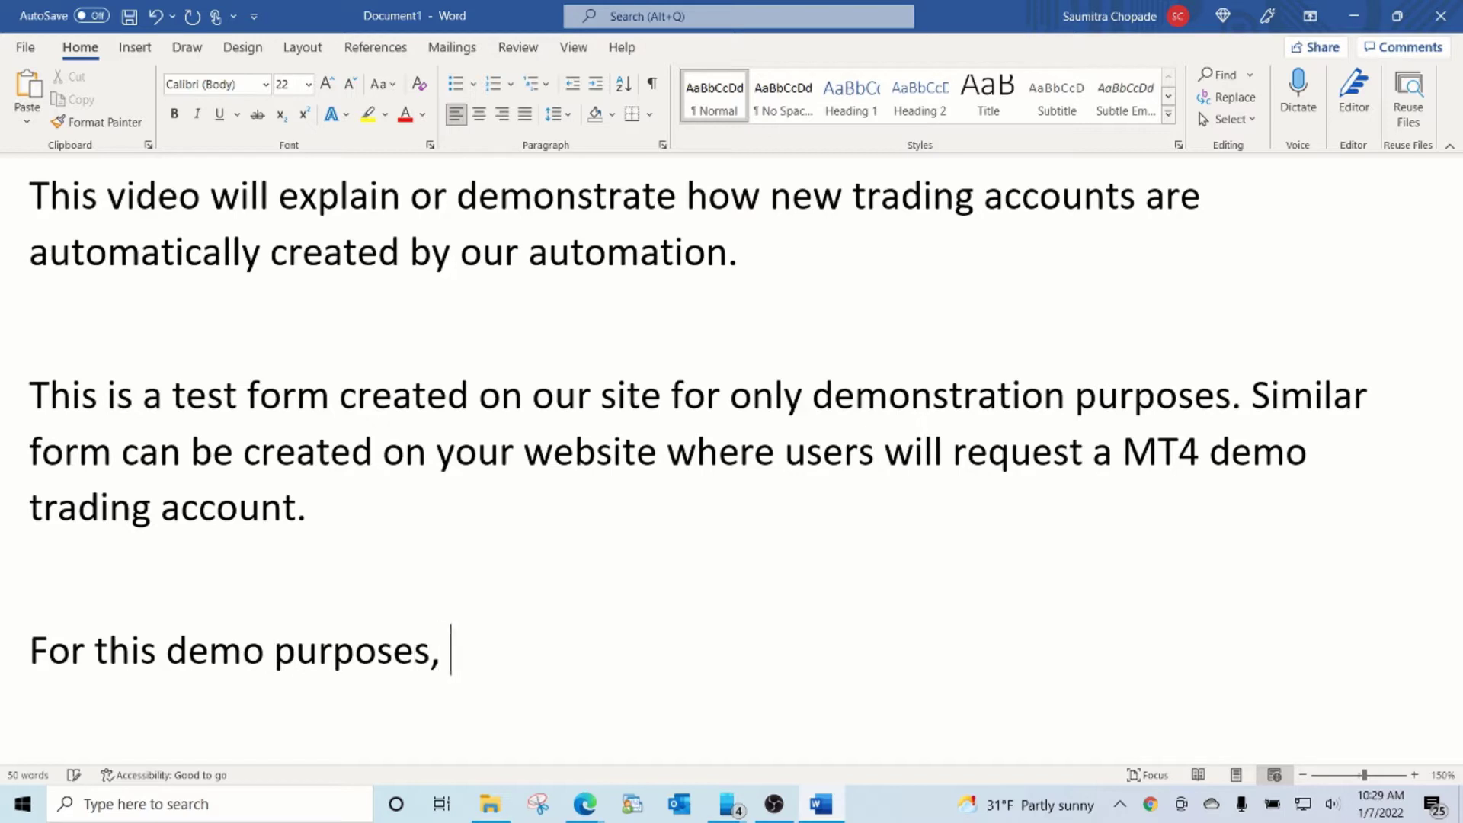
text(we are going to use )
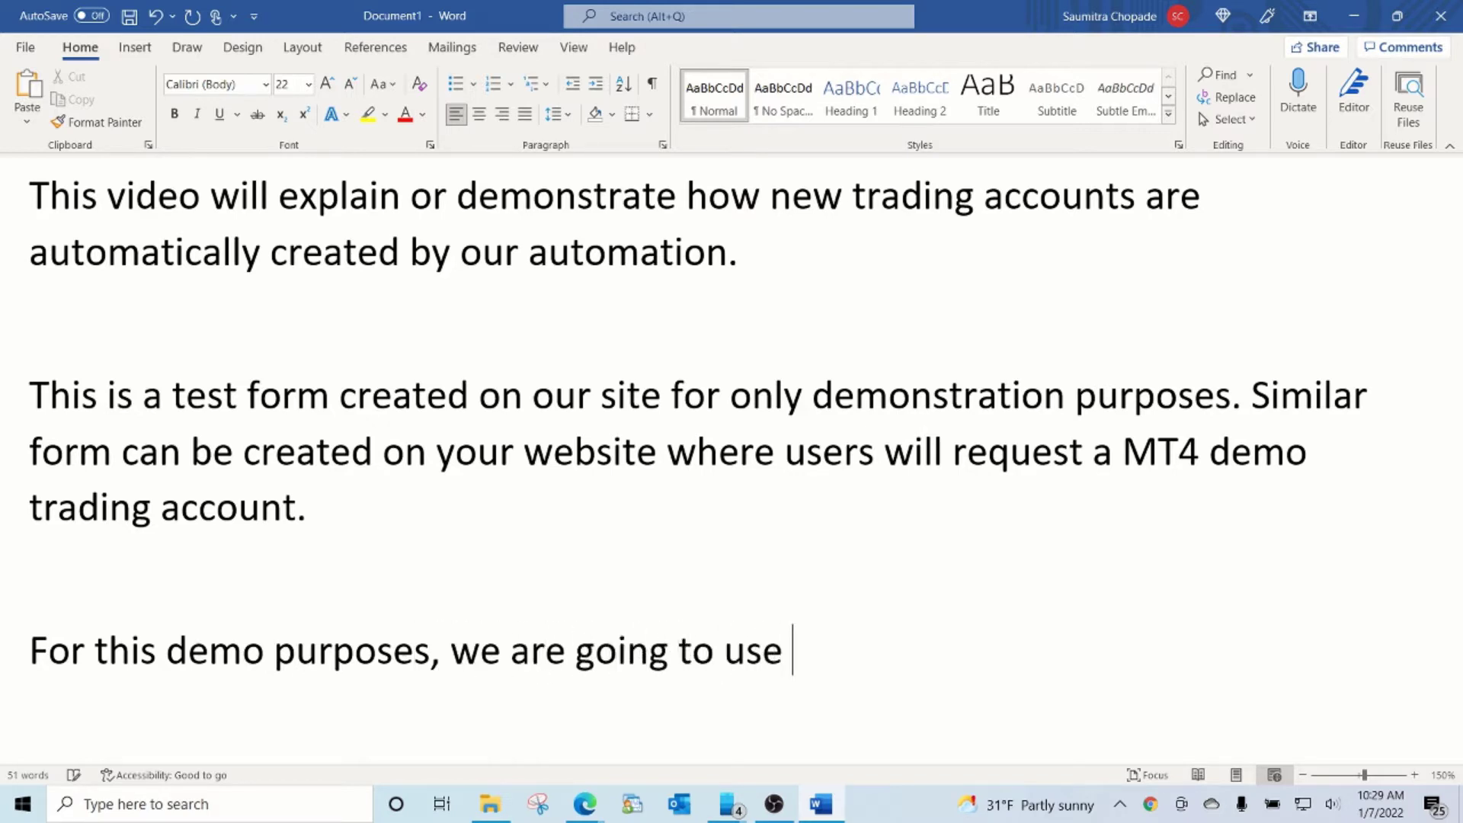
text(Hug)
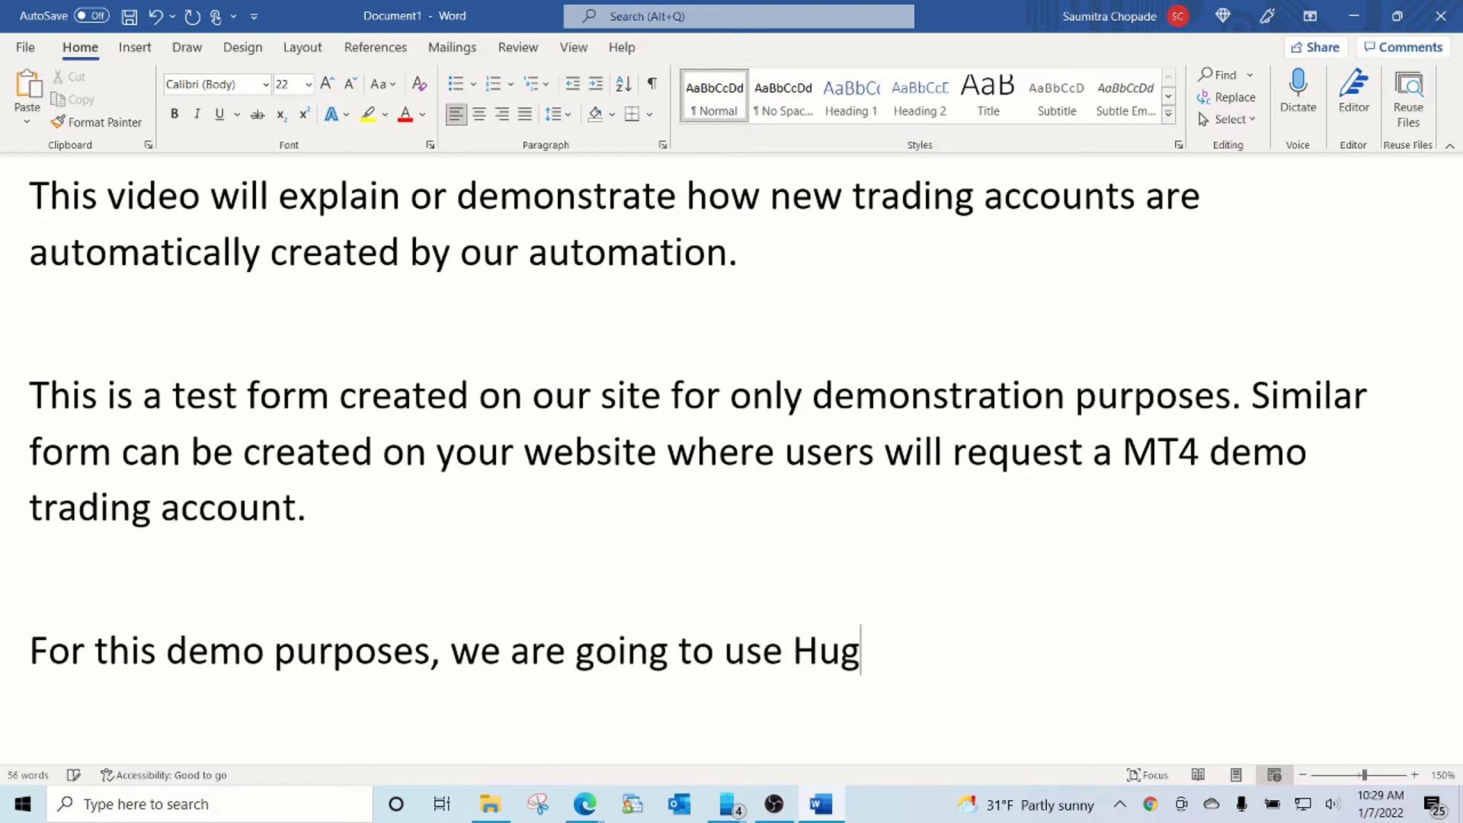
text(os Way and)
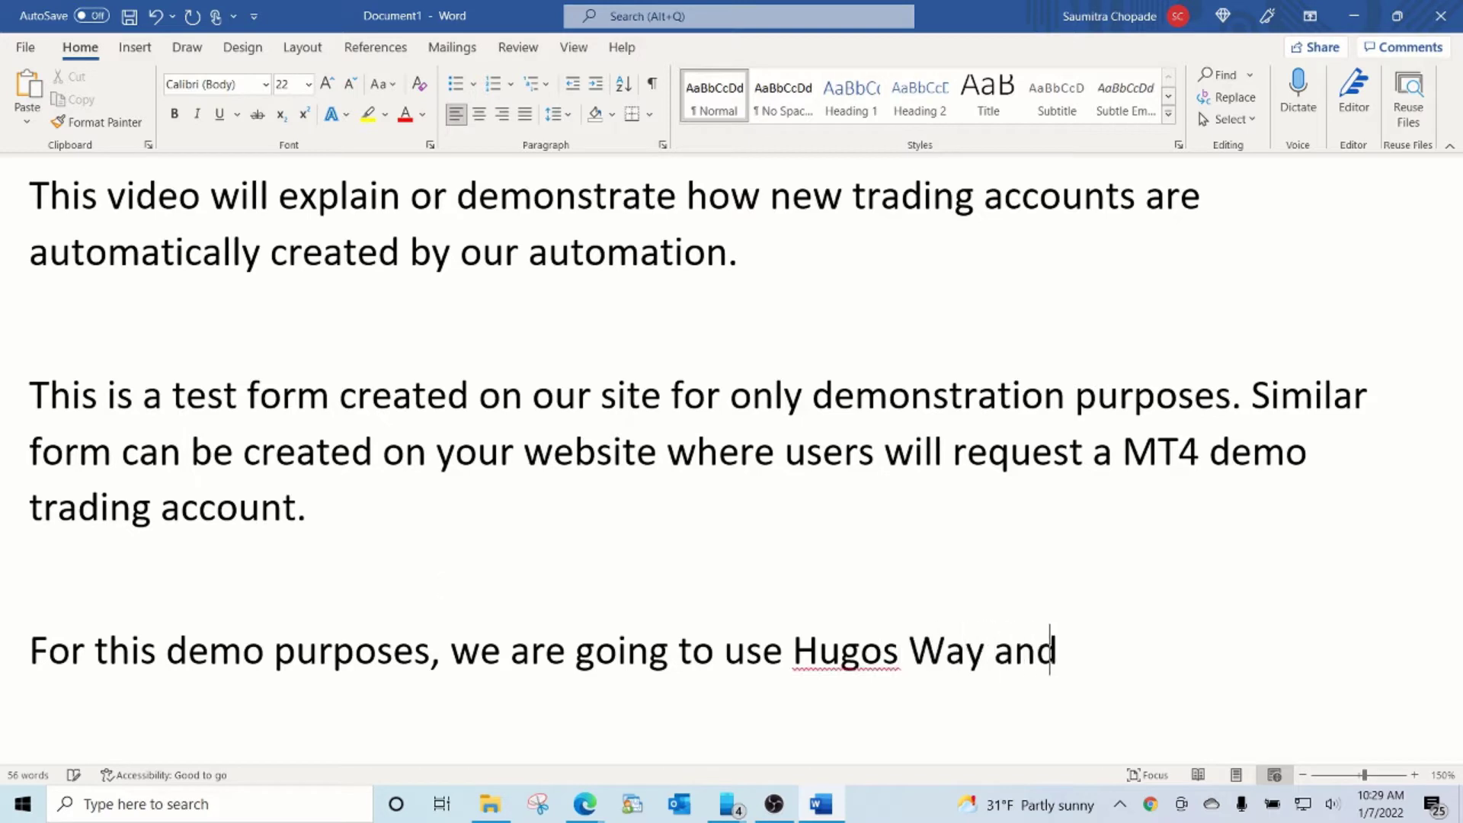
text( IG. )
text(But we can use )
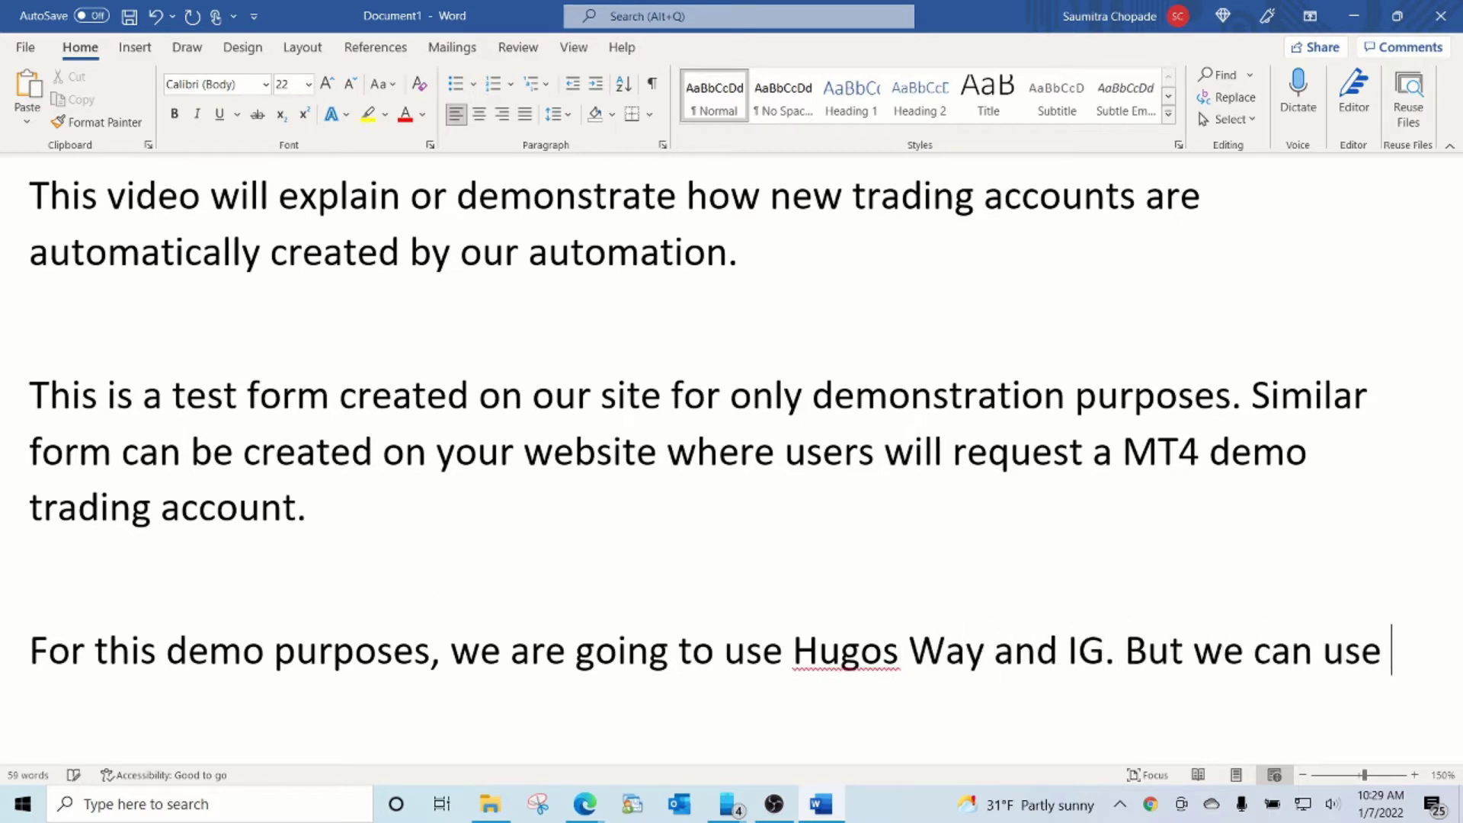
text(other brok)
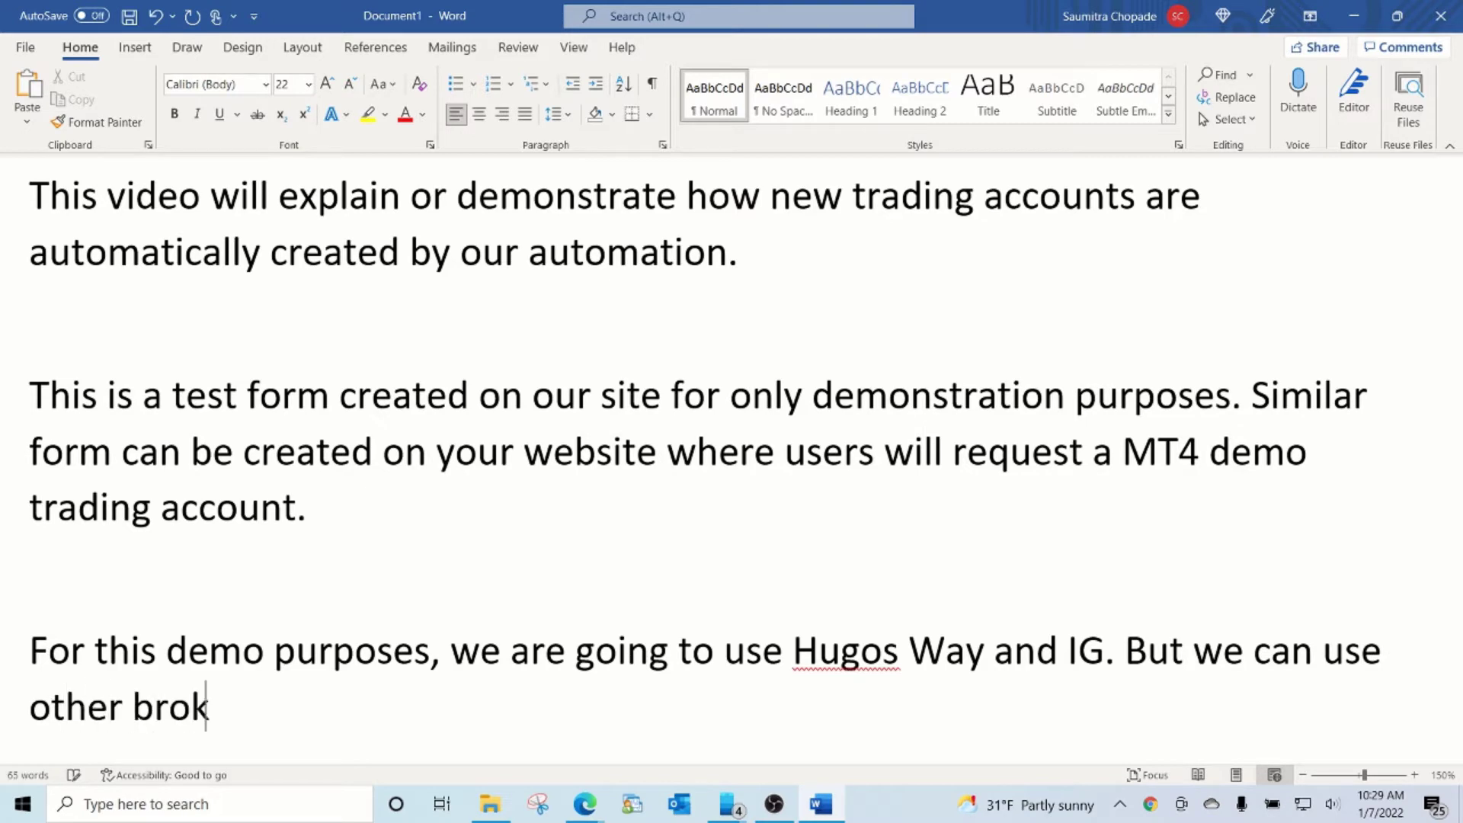
text(er if you want.)
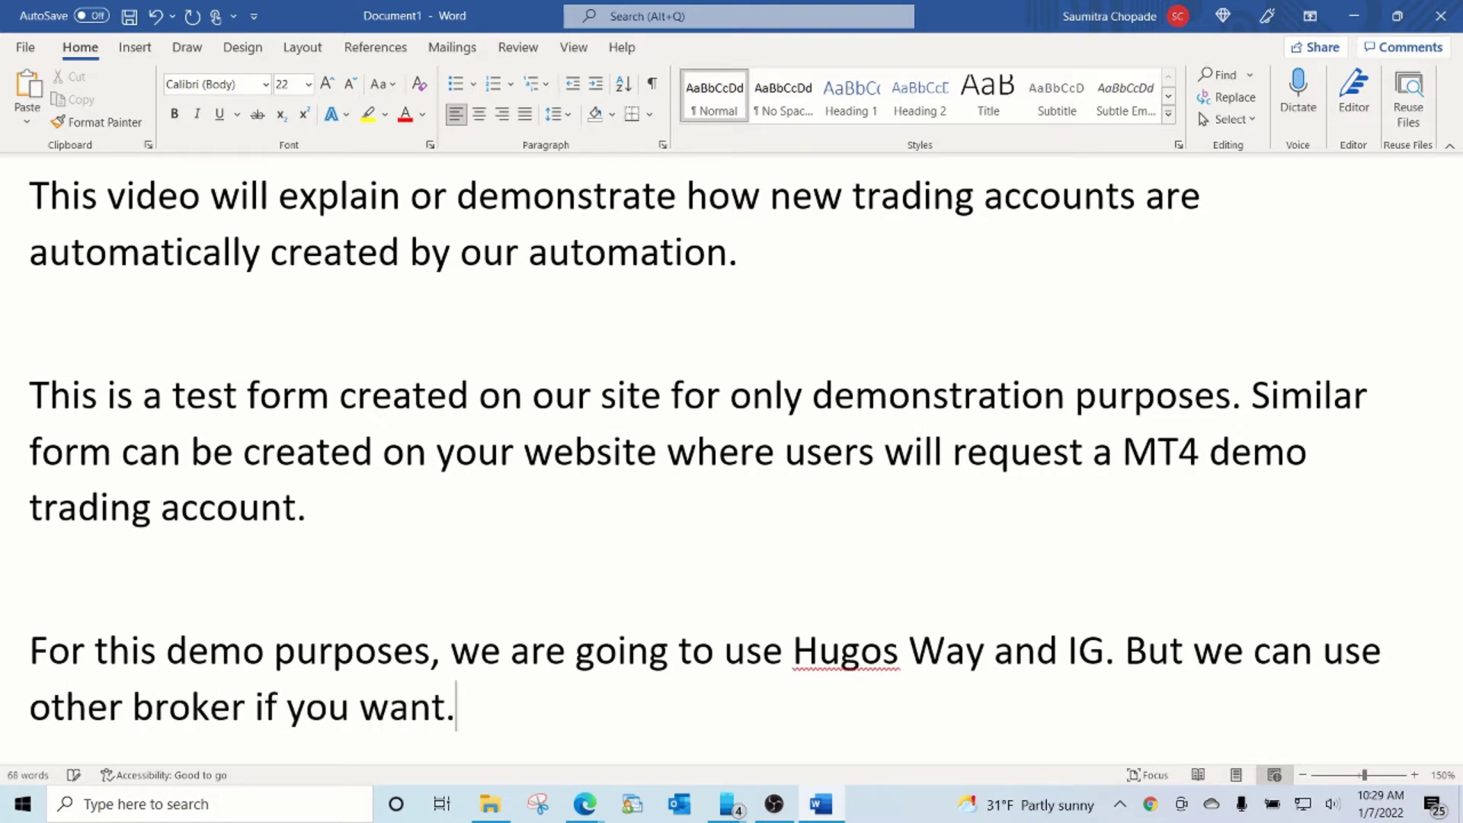
key(Return)
key(Return)
Bring up the fxReports request-account form in the browser and select its e-mail field
key(alt+Tab)
key(alt+Tab)
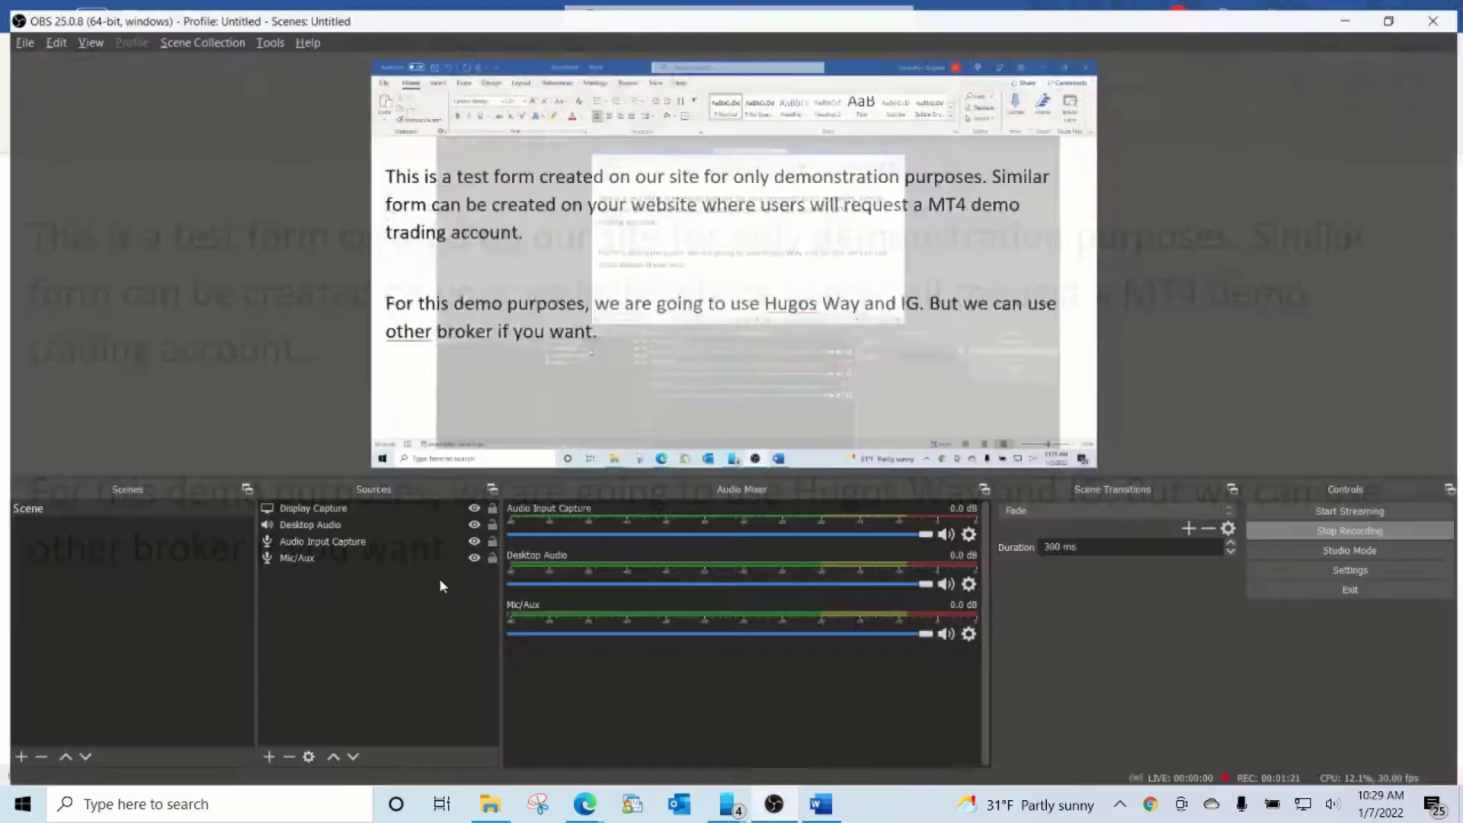
key(alt+Tab)
key(alt+Tab)
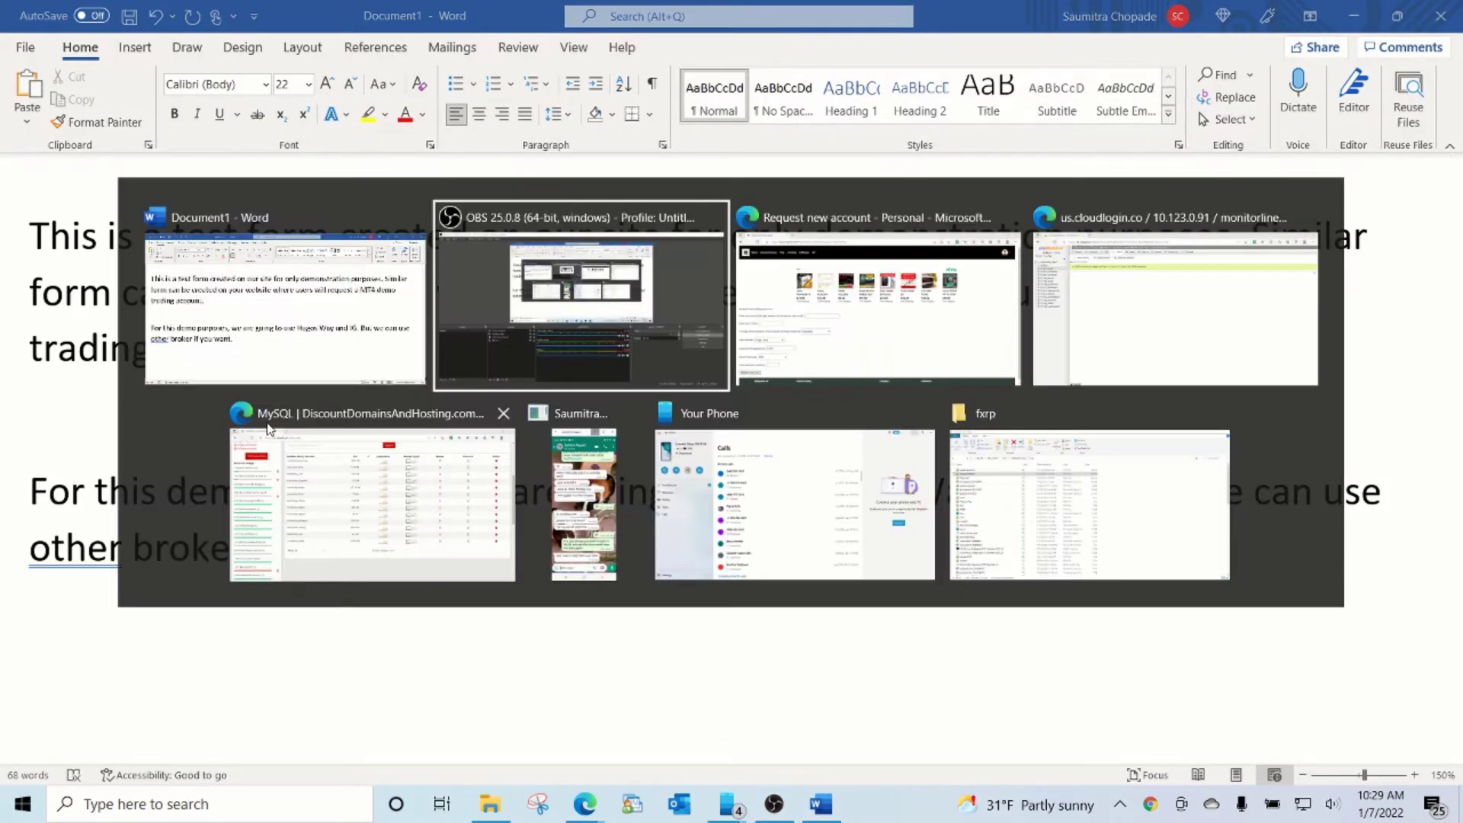
key(alt+Tab)
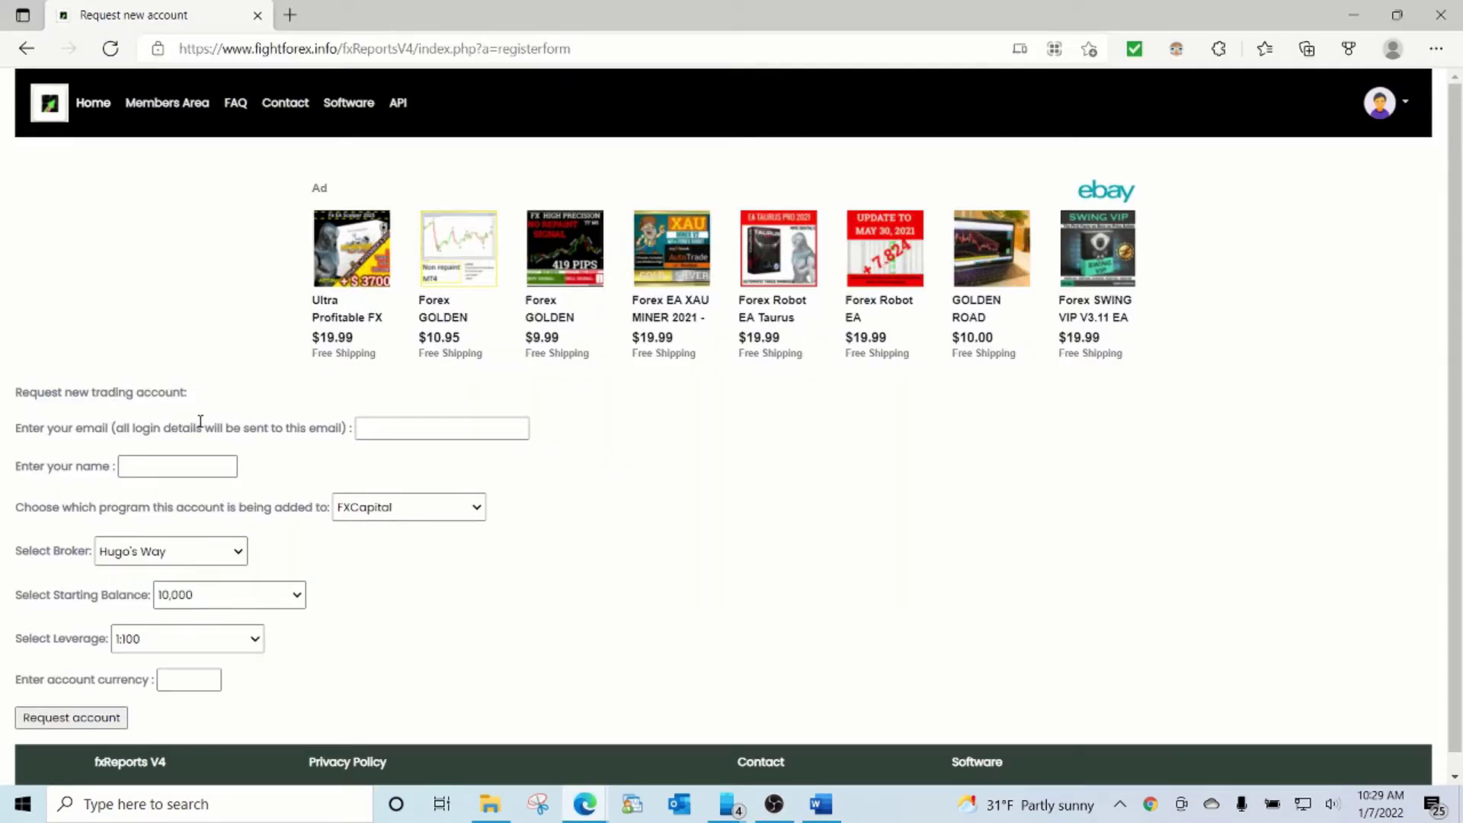
click(391, 432)
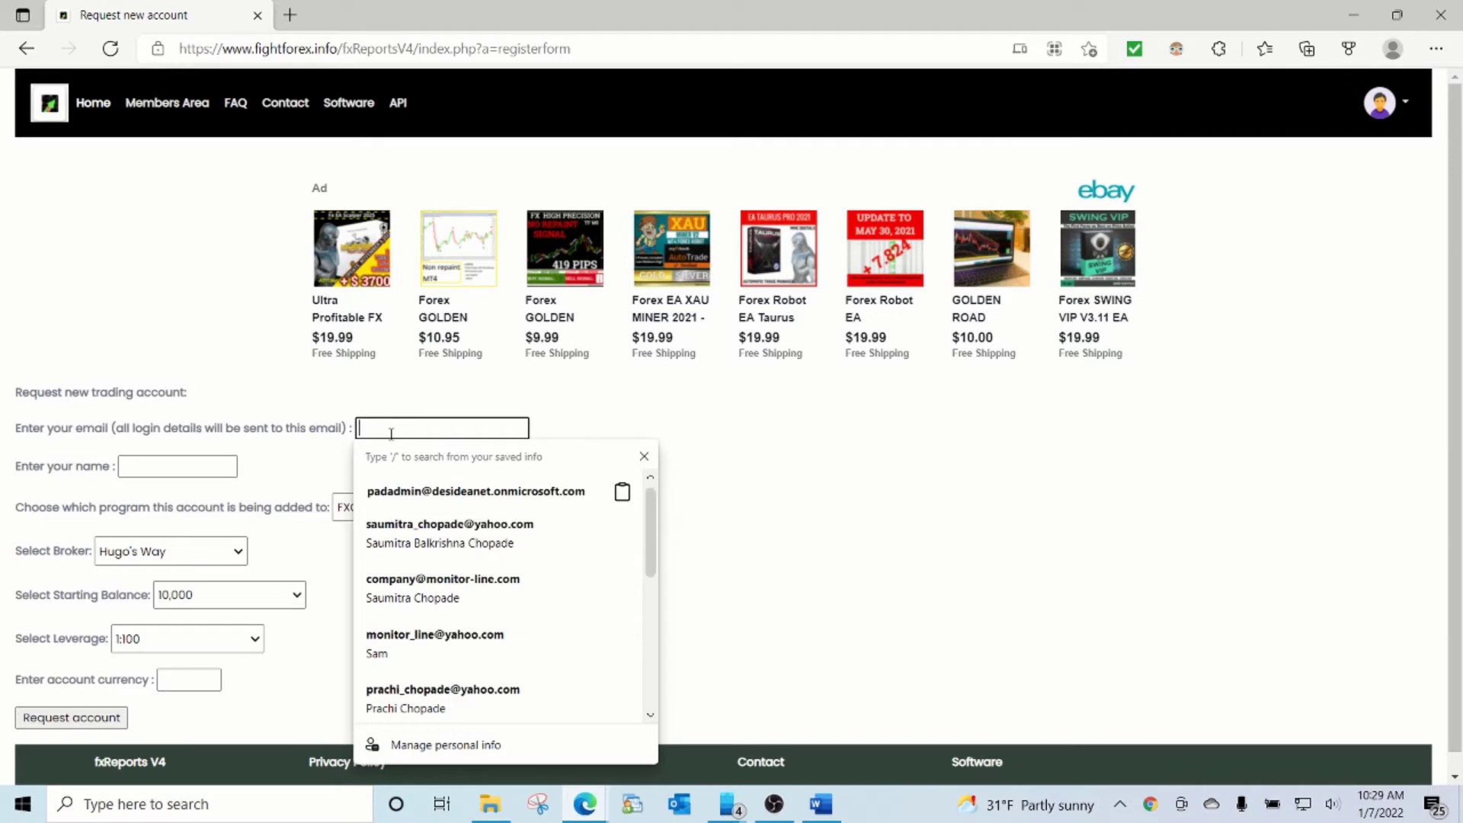
Fill in the saved e-mail and the name, and choose InHouseFTMOLikeChallenge as the program
text(monitor)
key(Down)
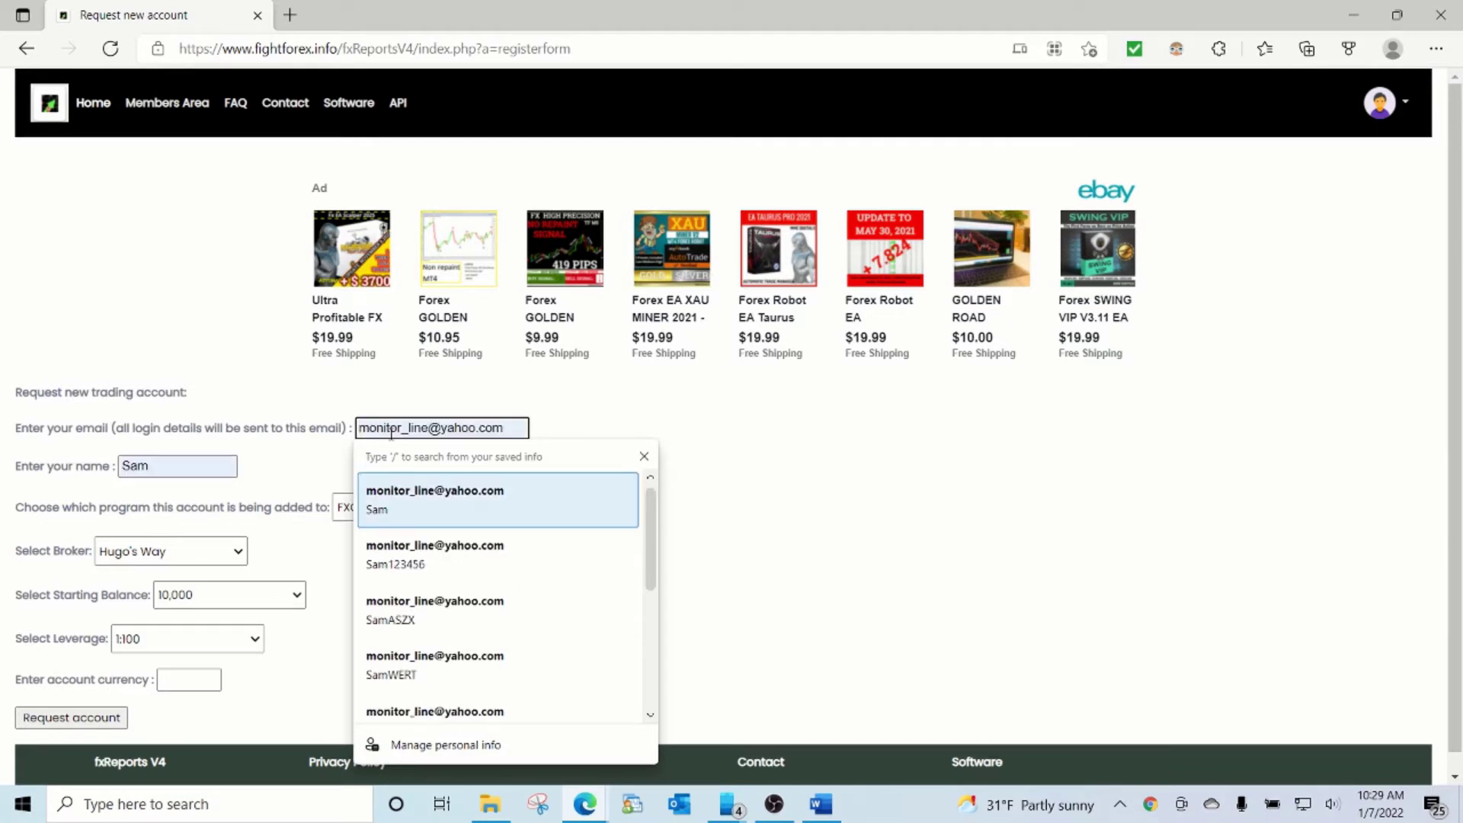
key(Return)
key(Tab)
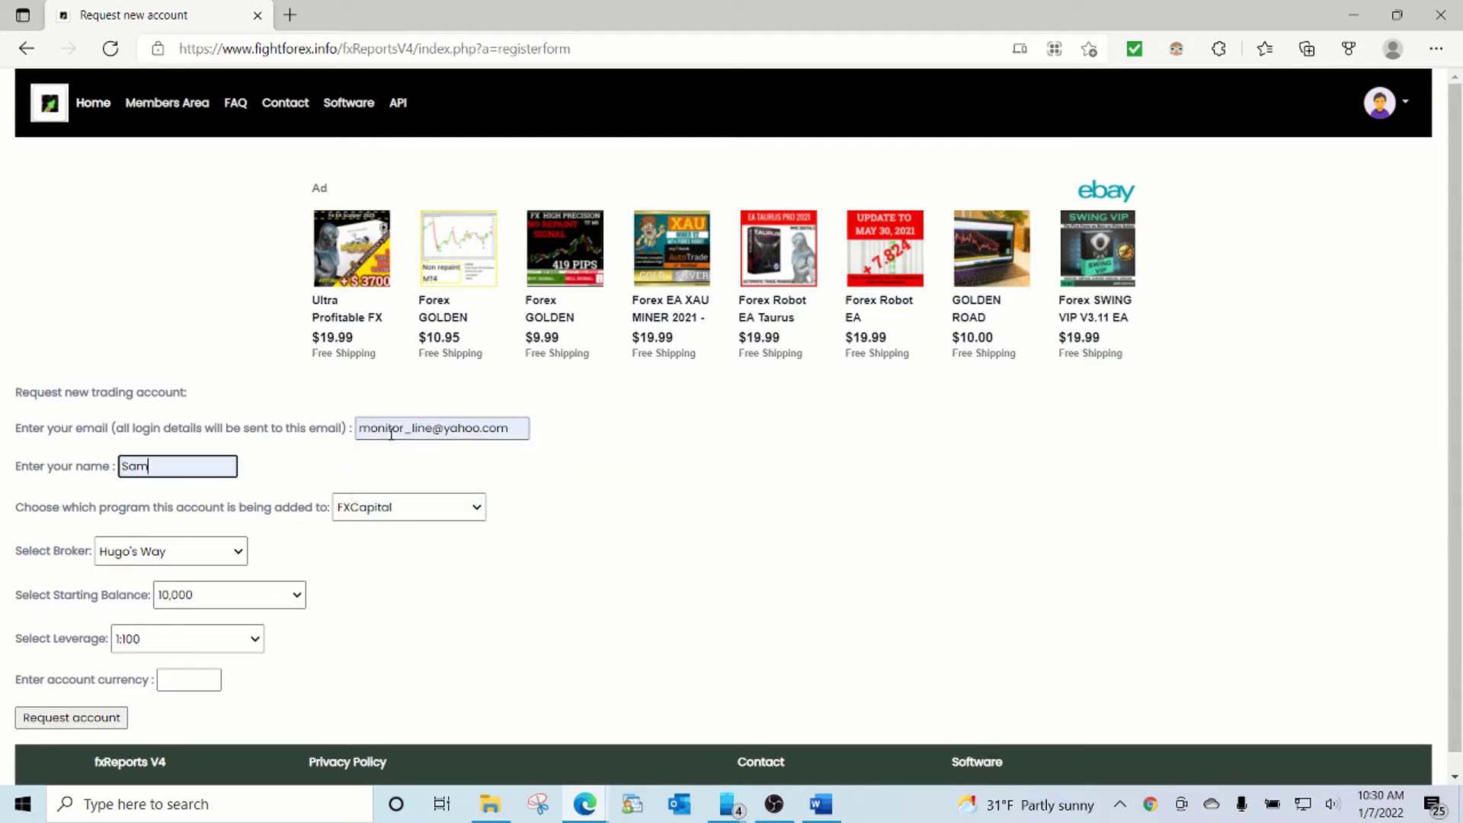
text(DFGH)
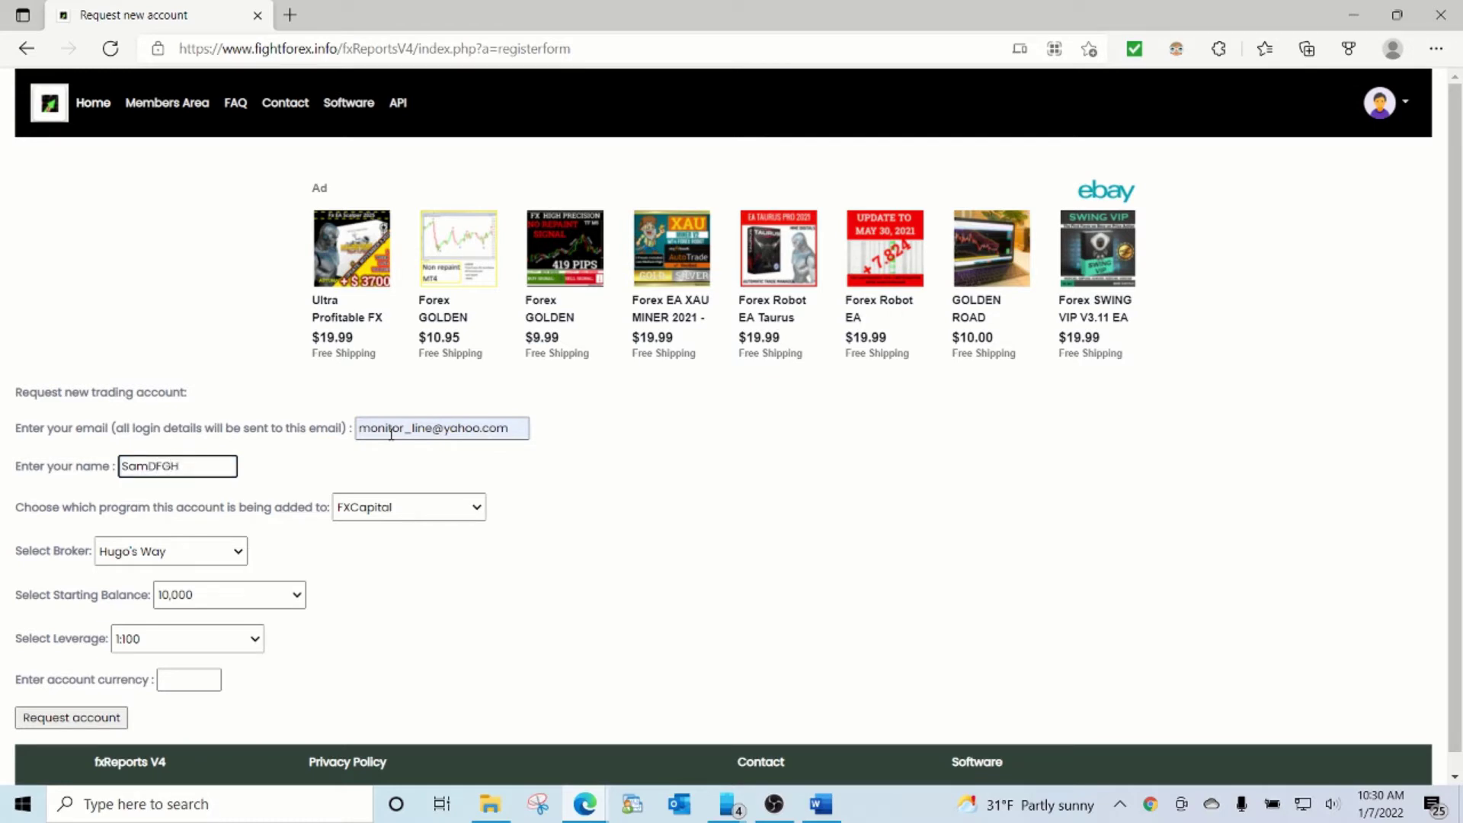
click(465, 510)
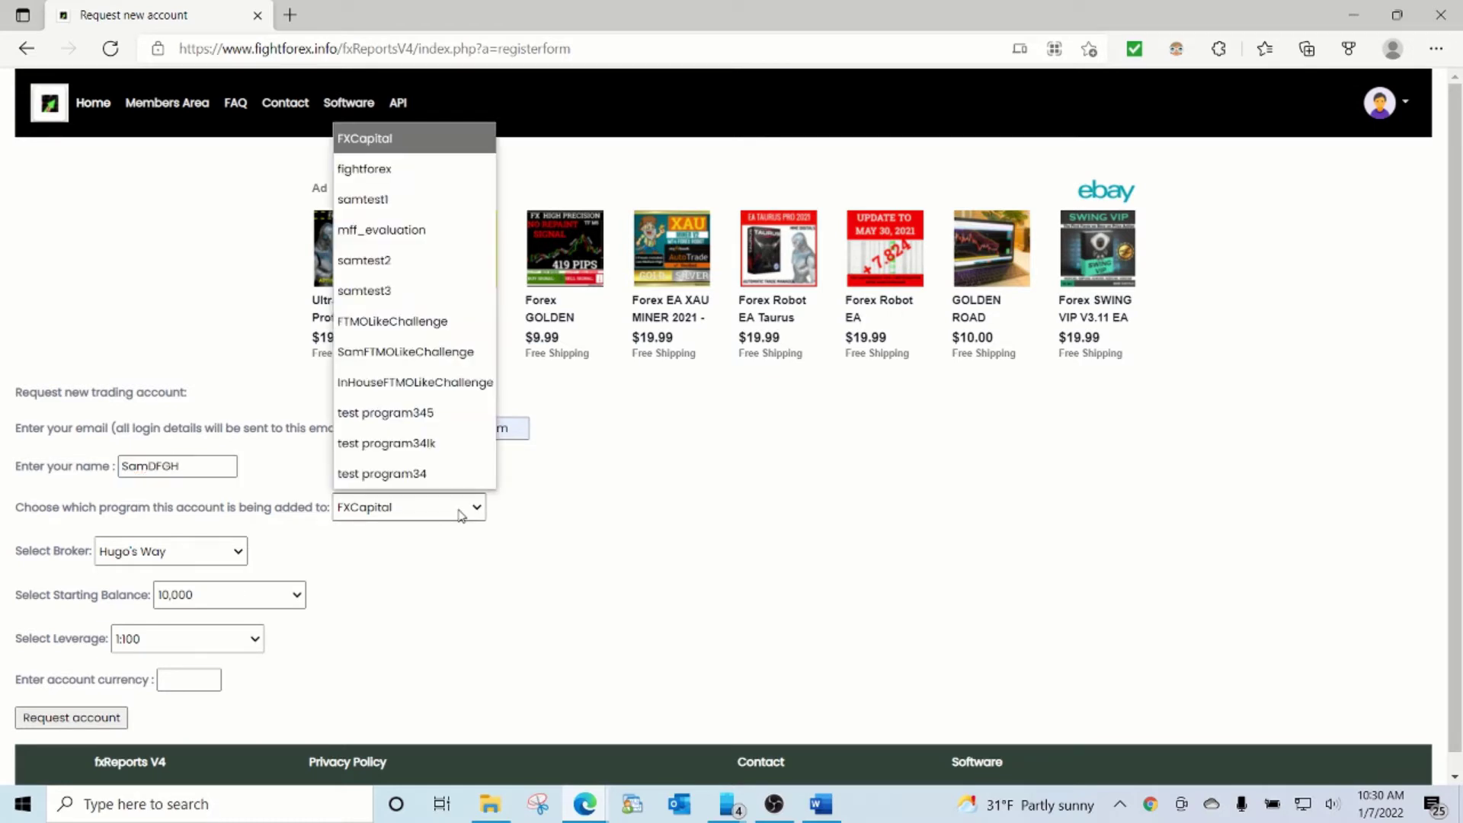
click(444, 389)
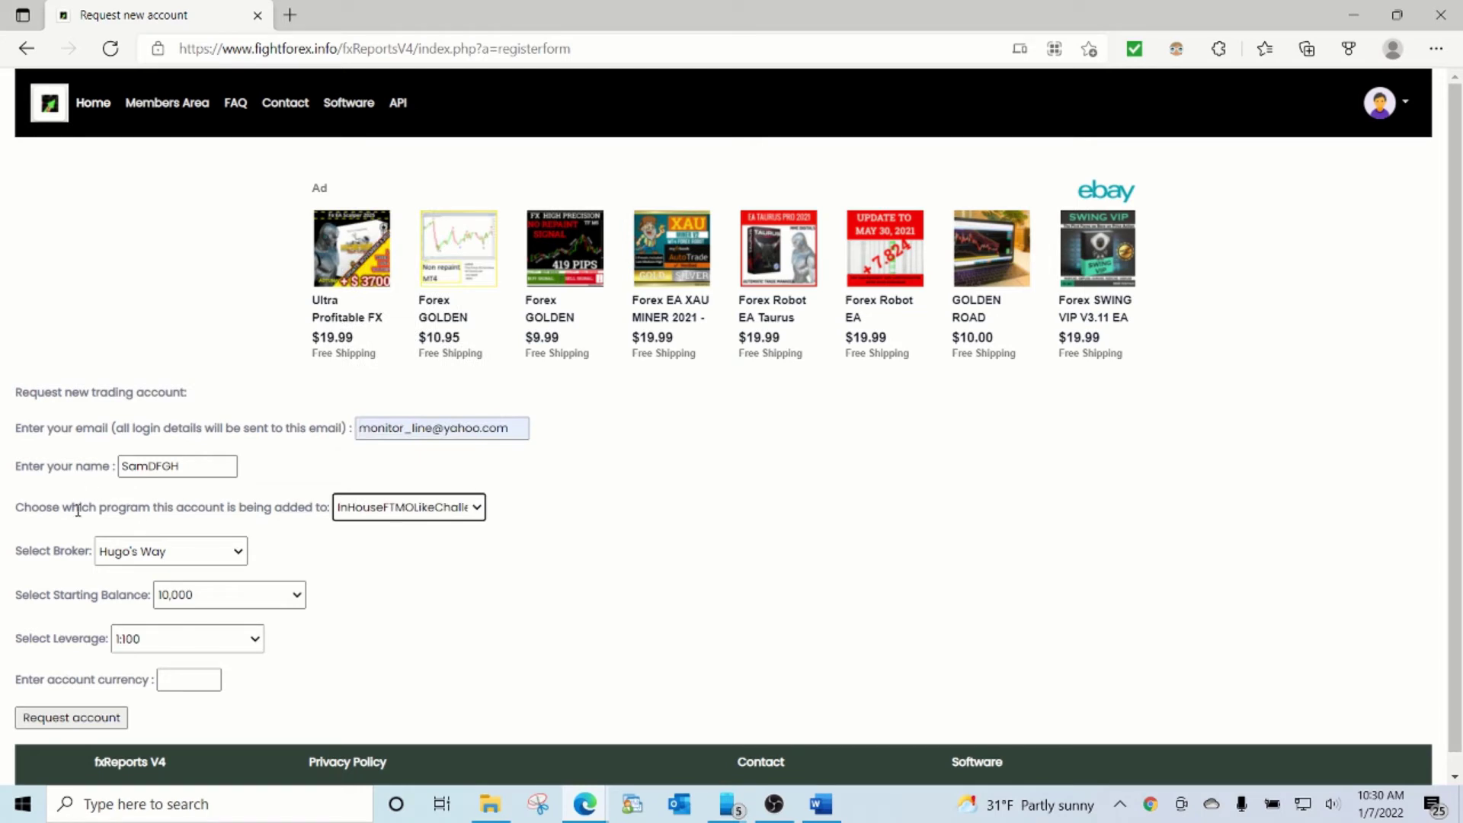
drag(98, 508, 319, 510)
Add a paragraph defining Program as your site's FTMO-like challenge, with one set up for this demo
key(alt+Tab)
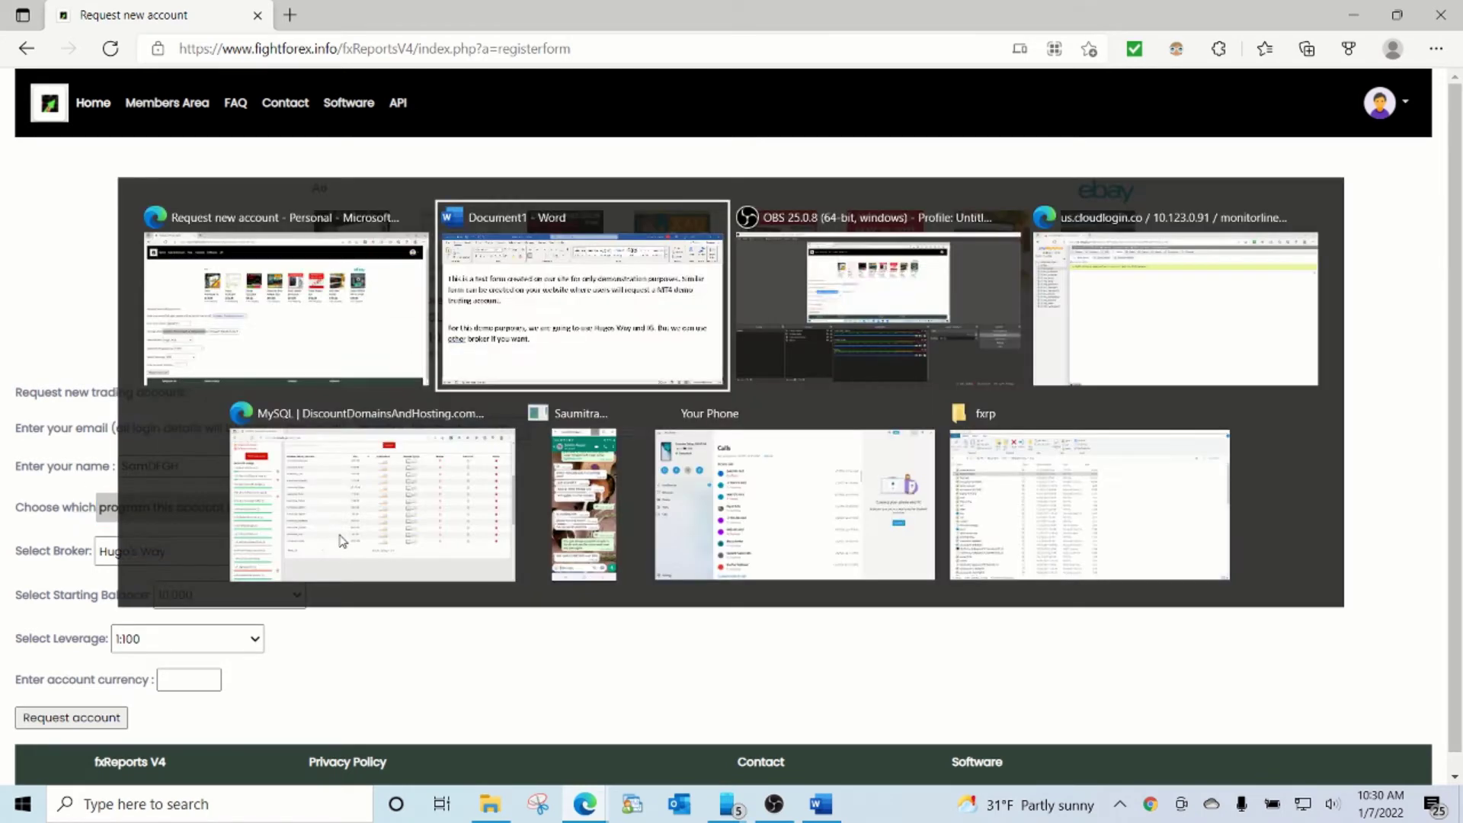
key(Return)
key(Return)
text(P)
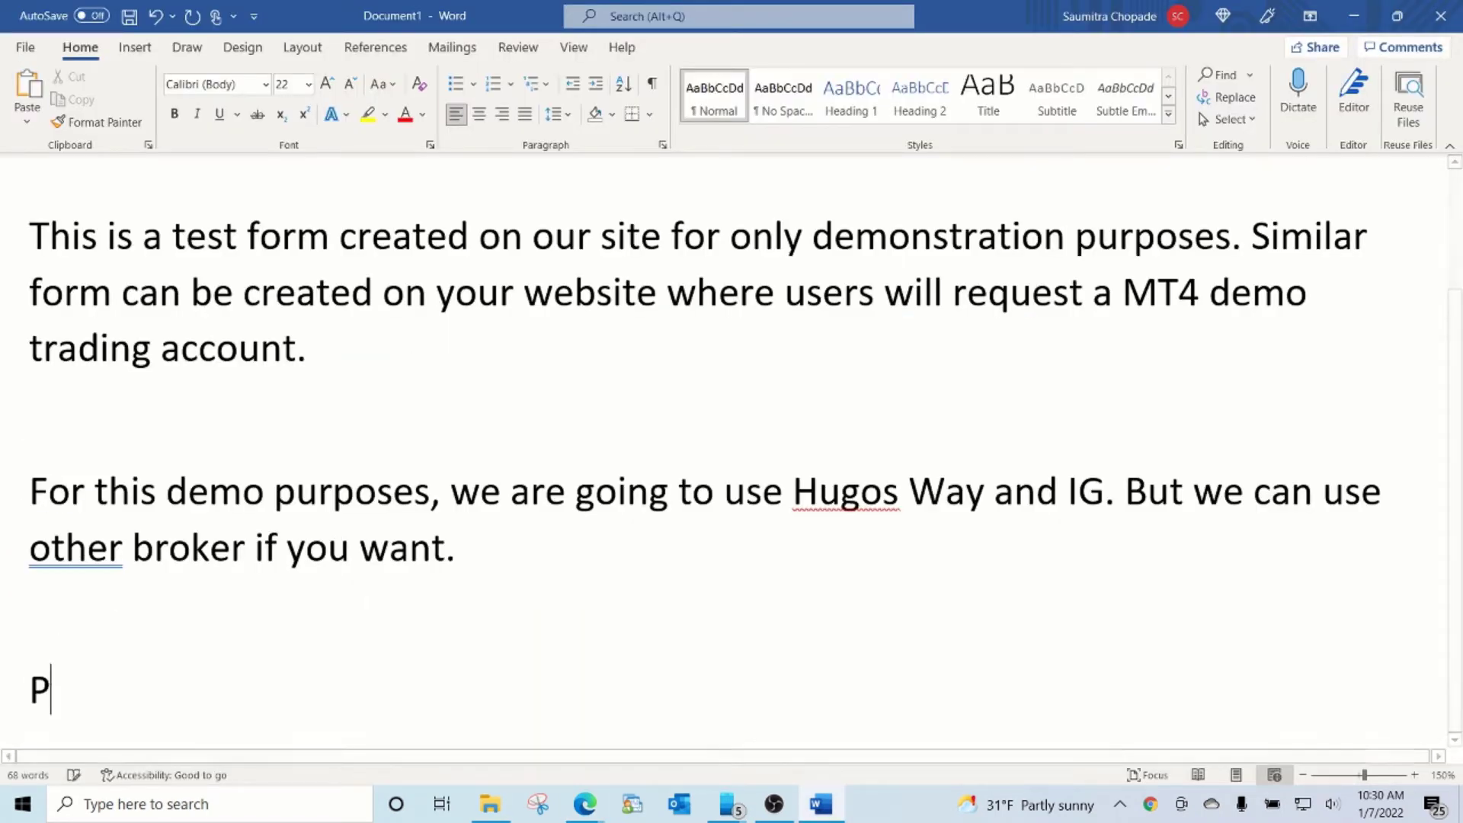
text(rogram is t)
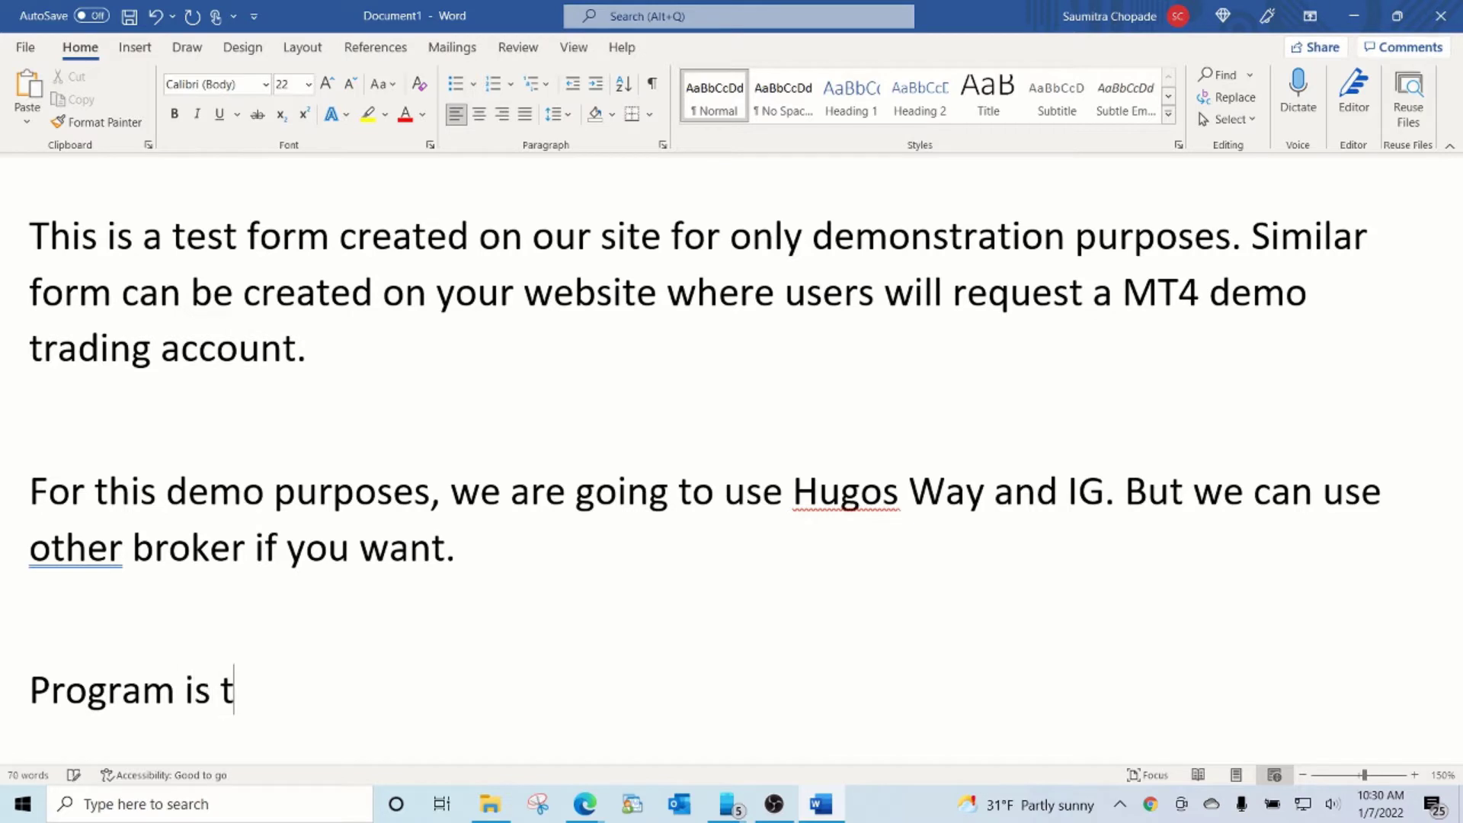
text(he challenge or p)
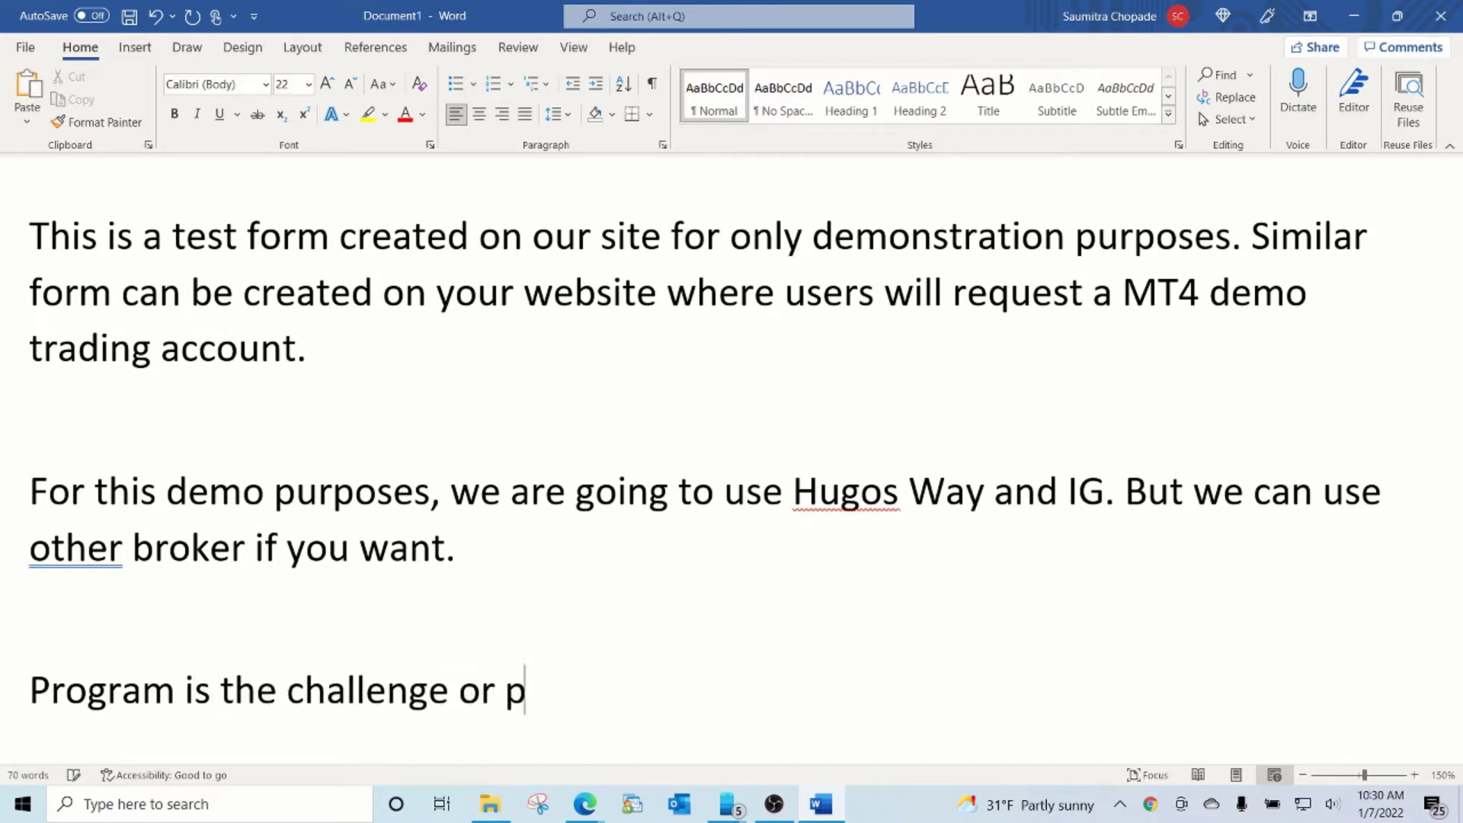
text(rogram you  ha)
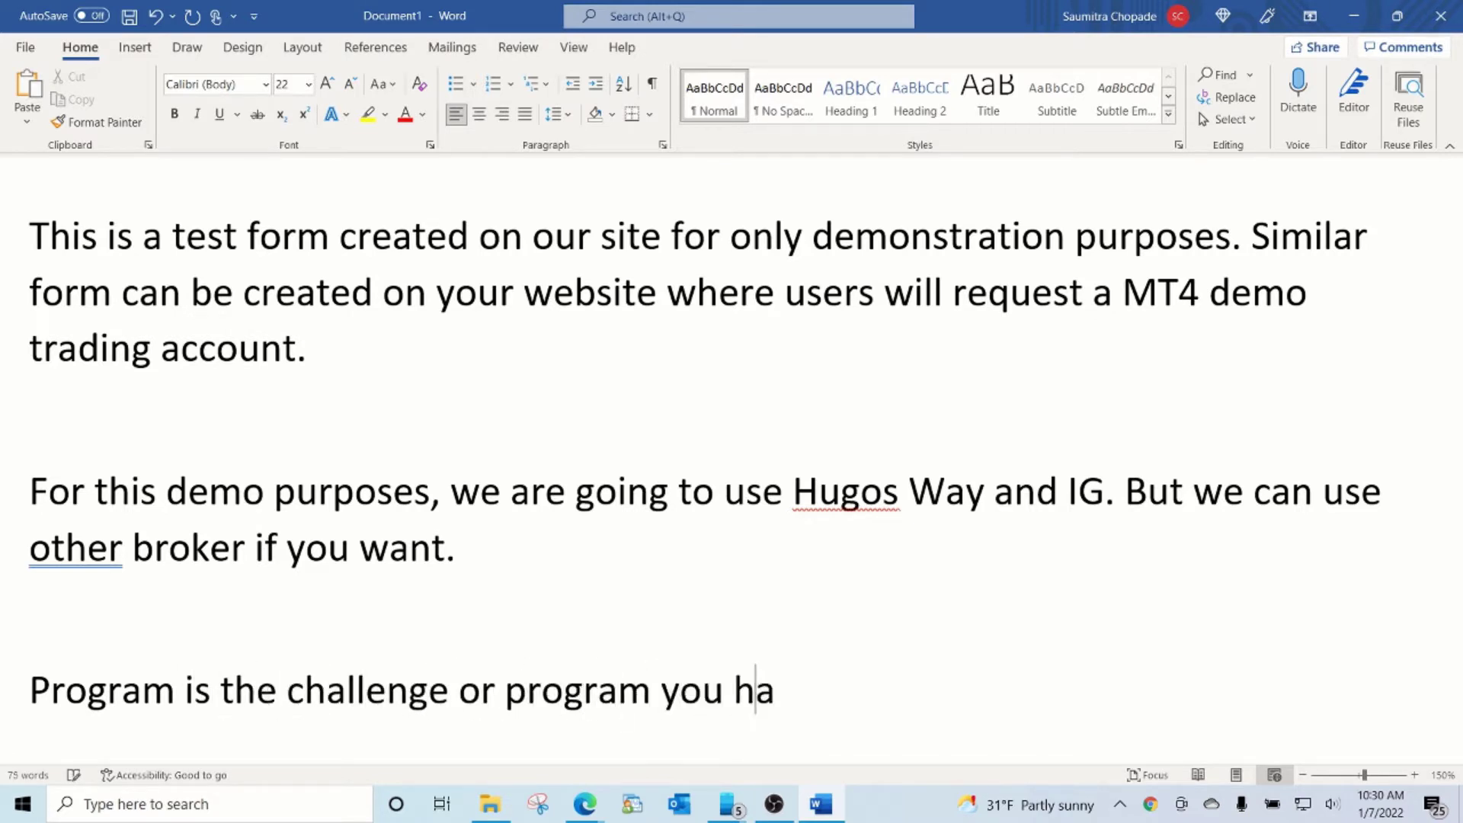
text(ve setup on)
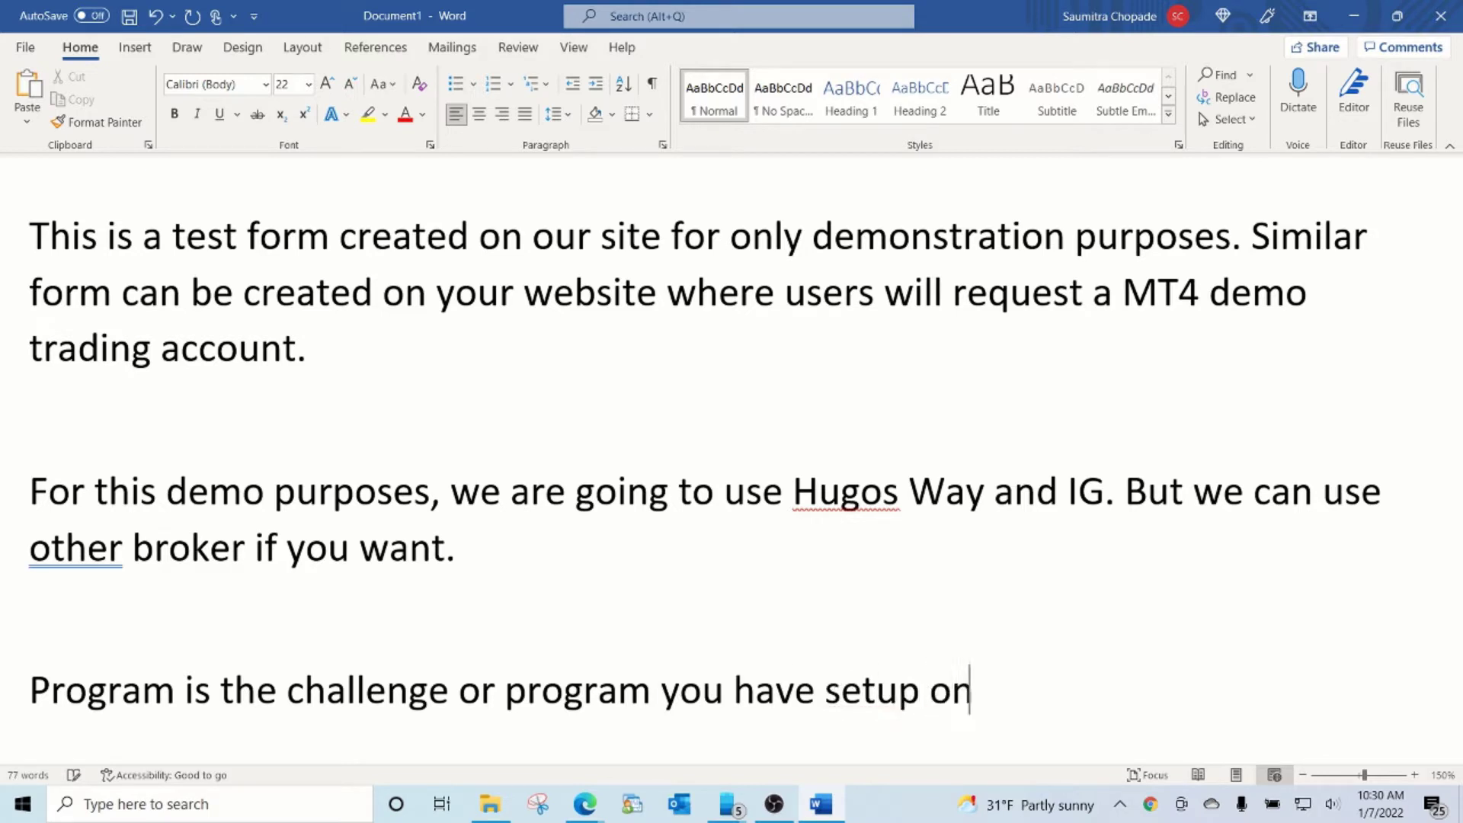
text( your site – s)
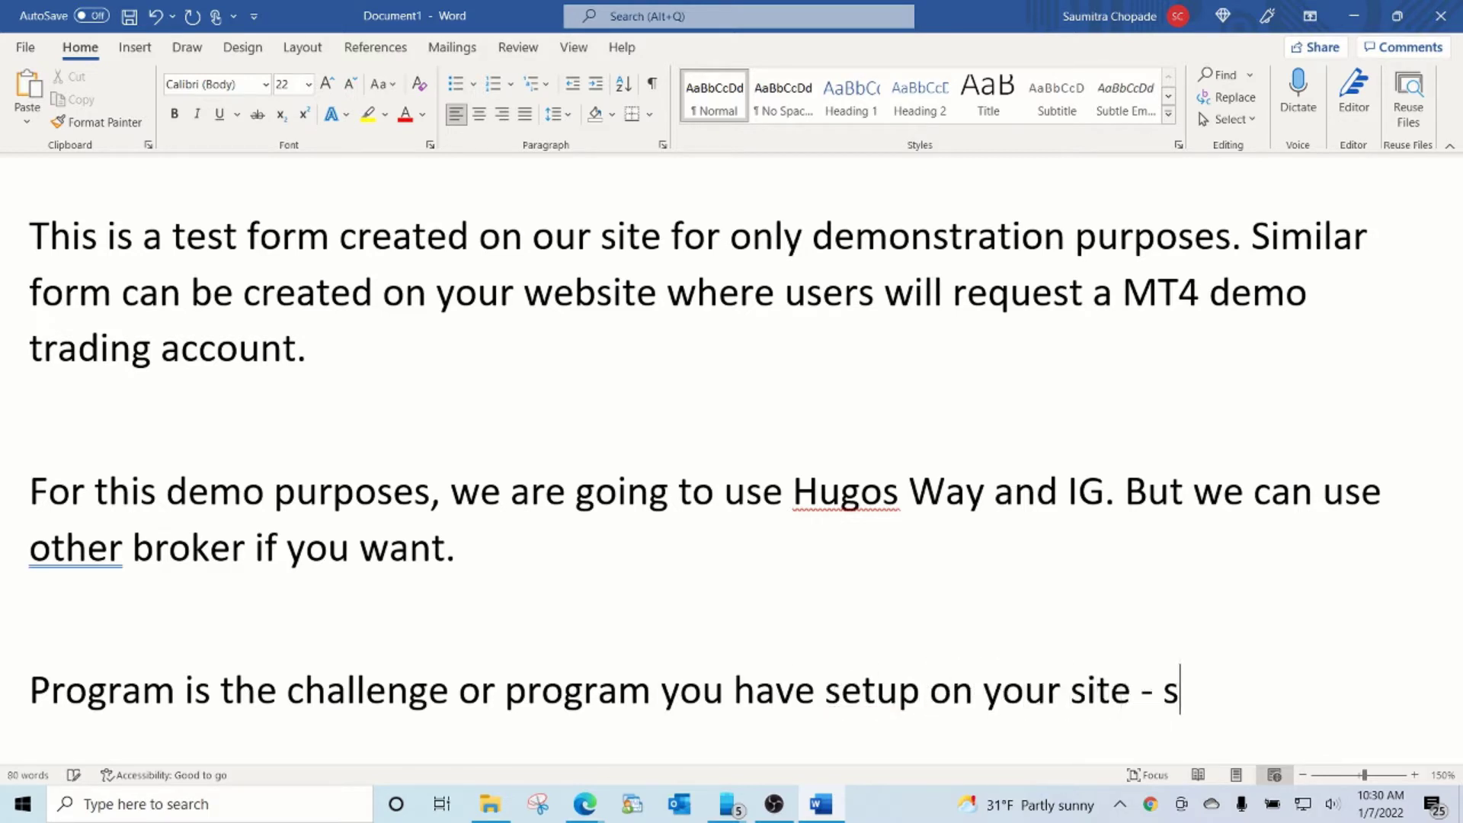
text(omething like FTMO )
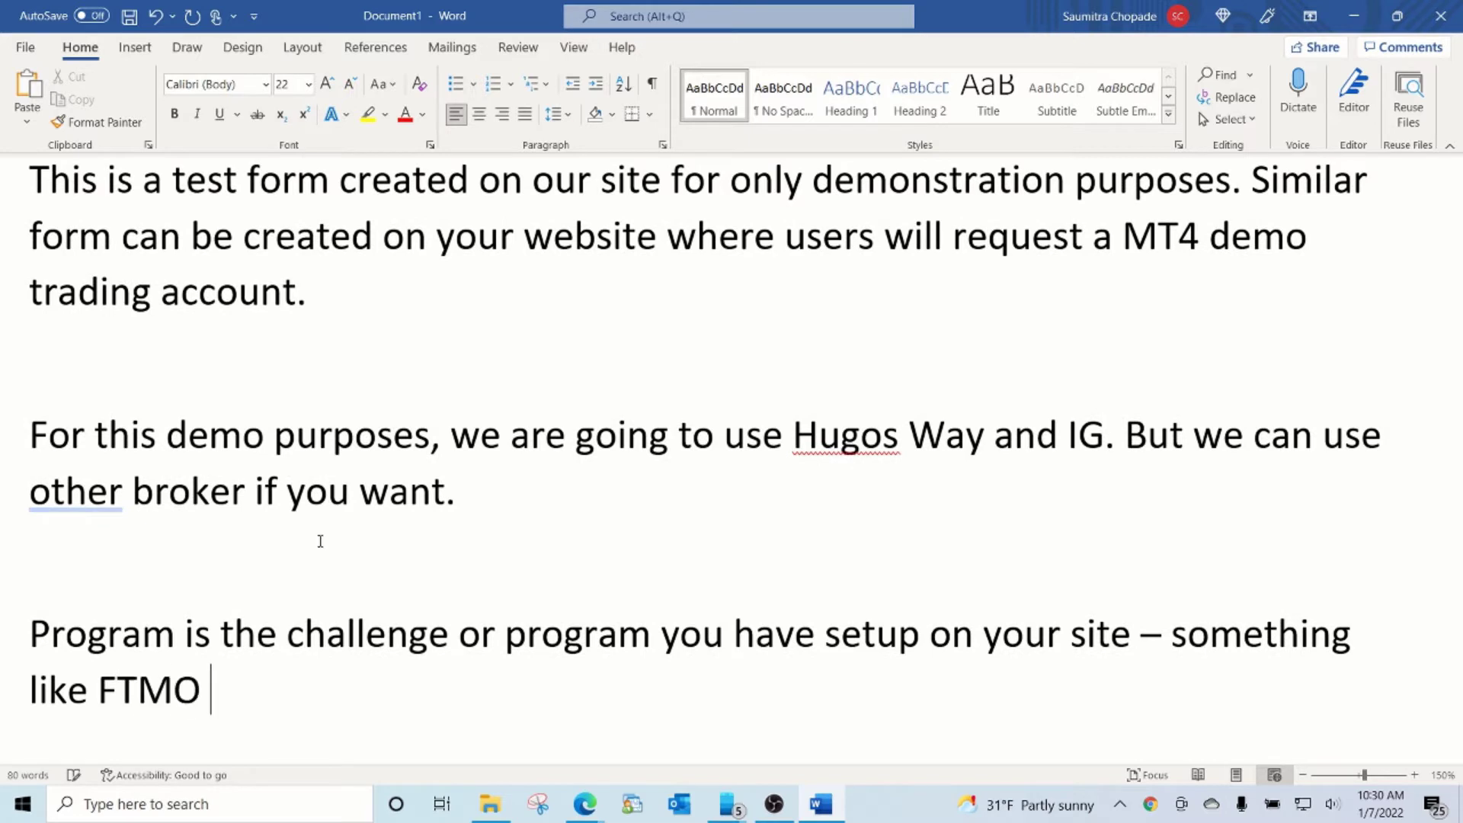
text(challenge or somethi)
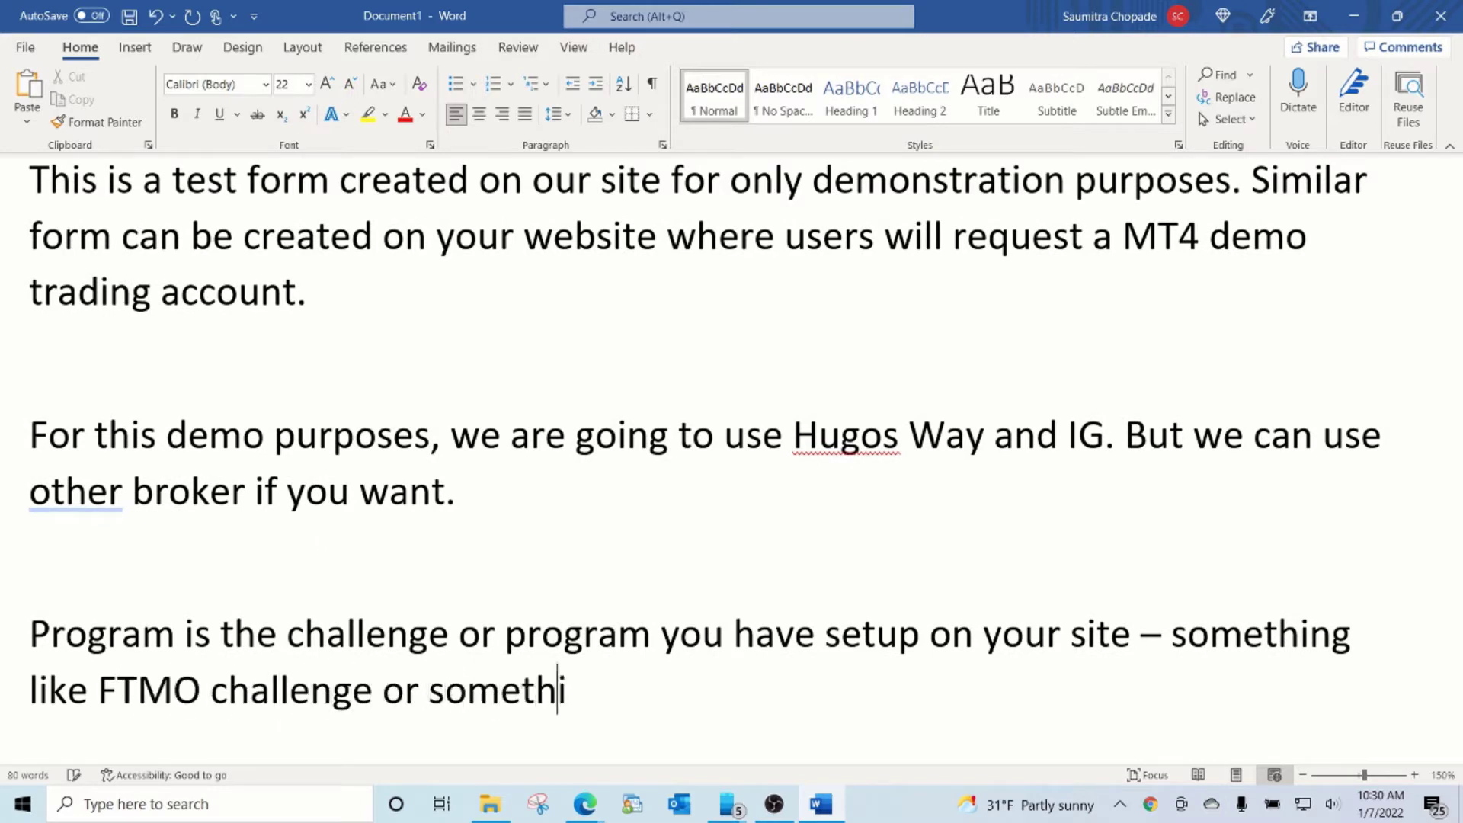
text(ng like that. For)
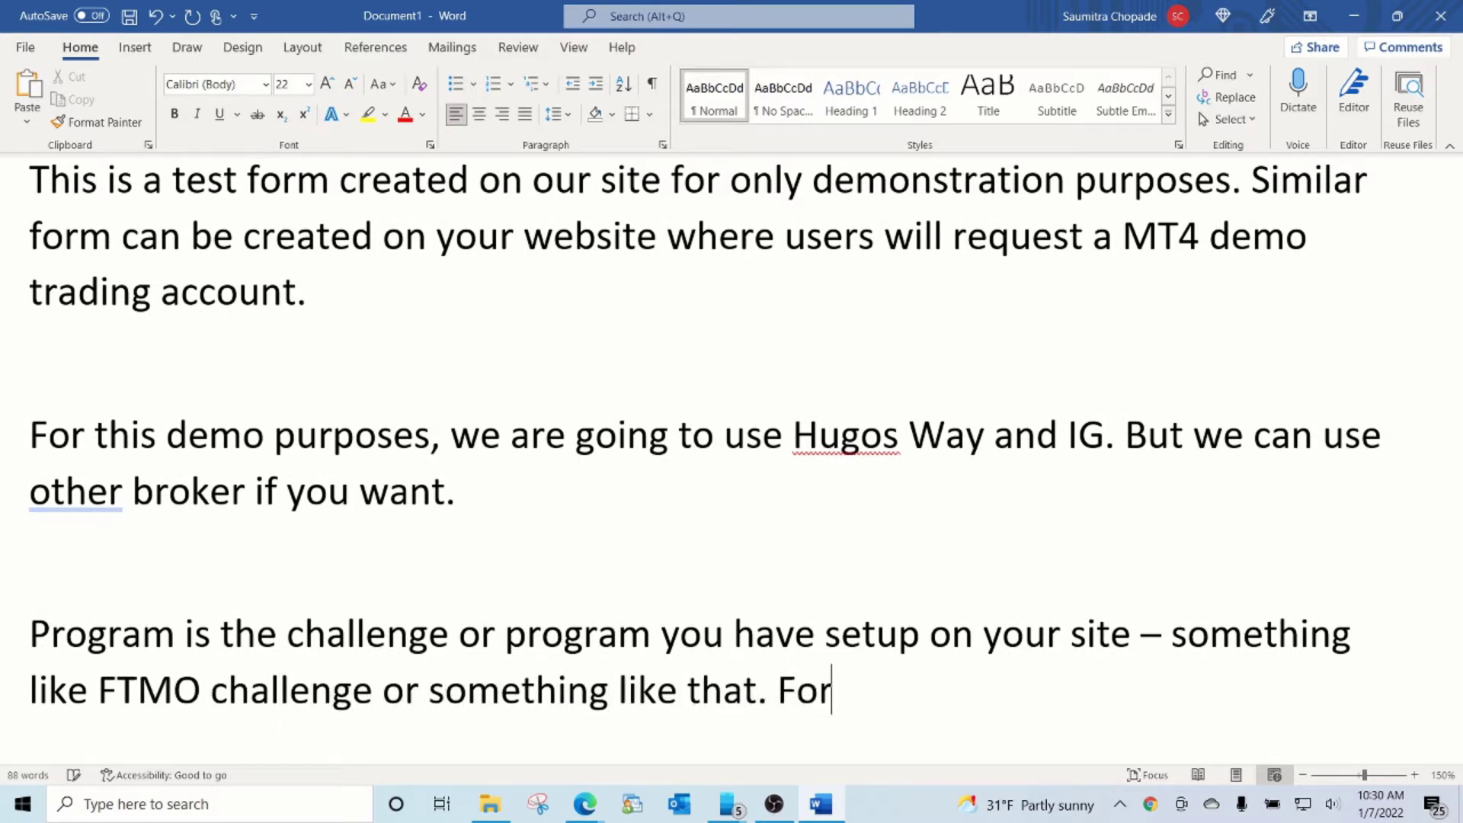
text( this demo, w)
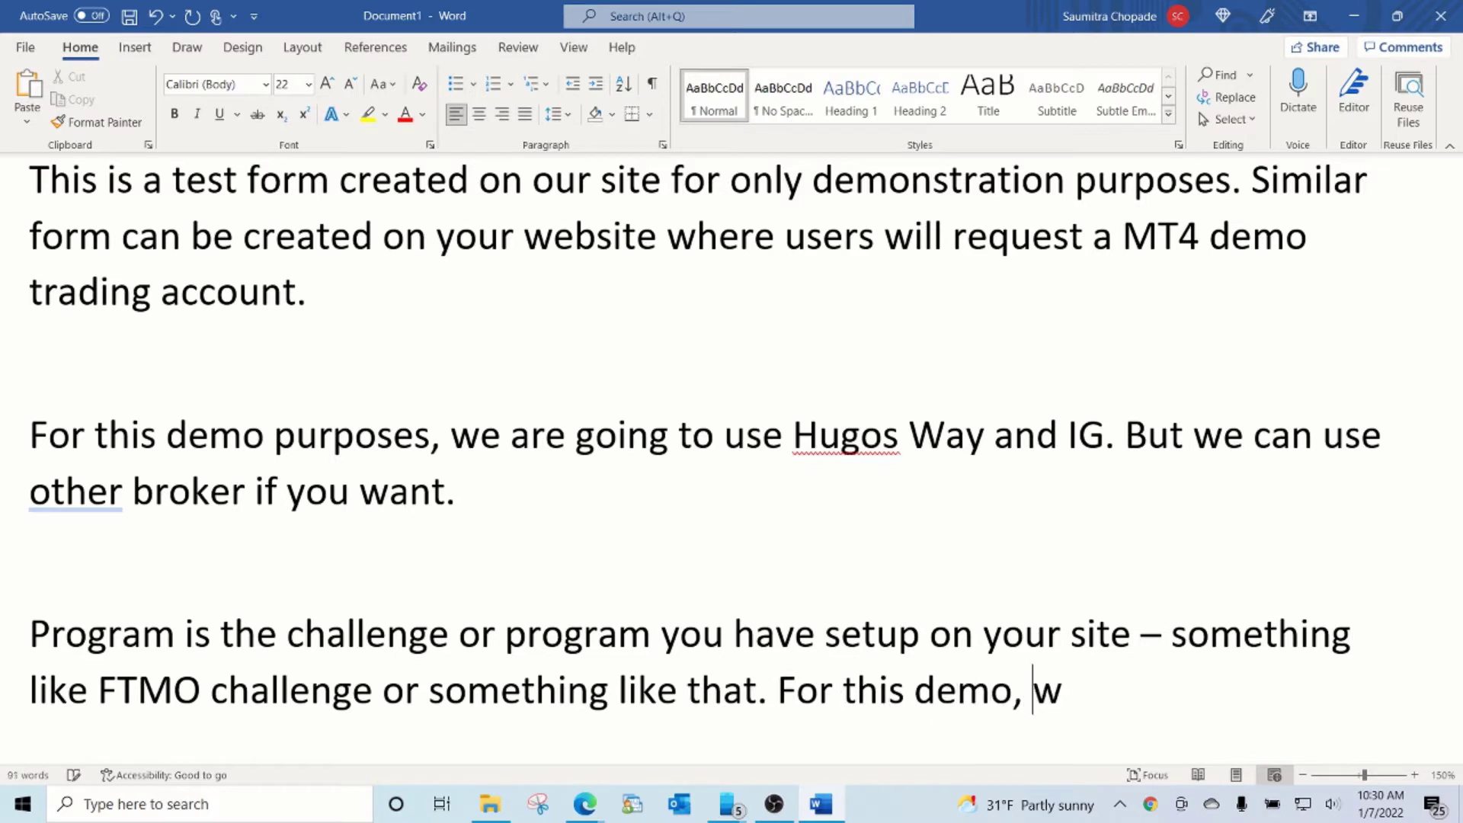
text(e have setup one )
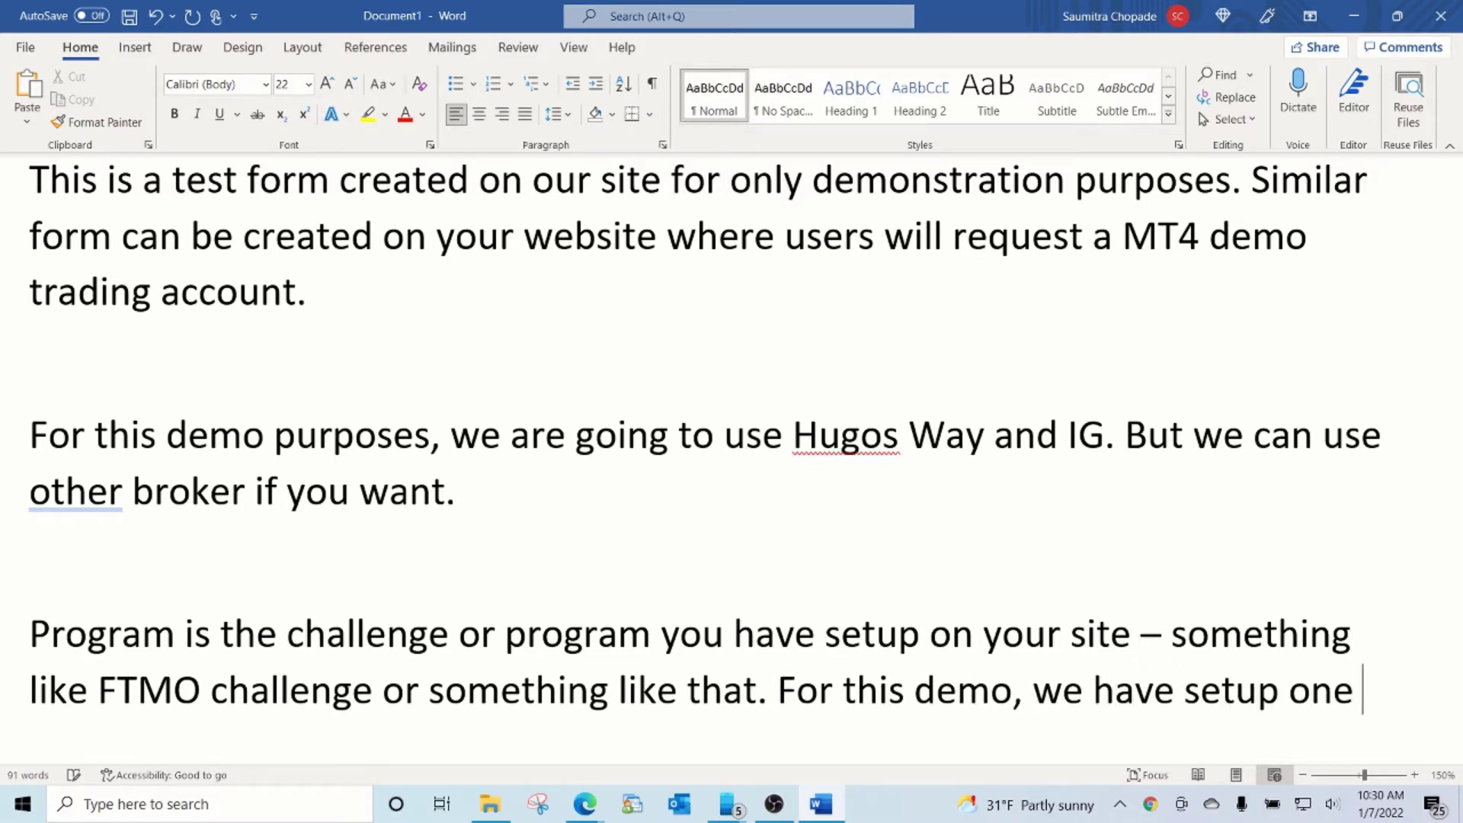
text(simple FTMO)
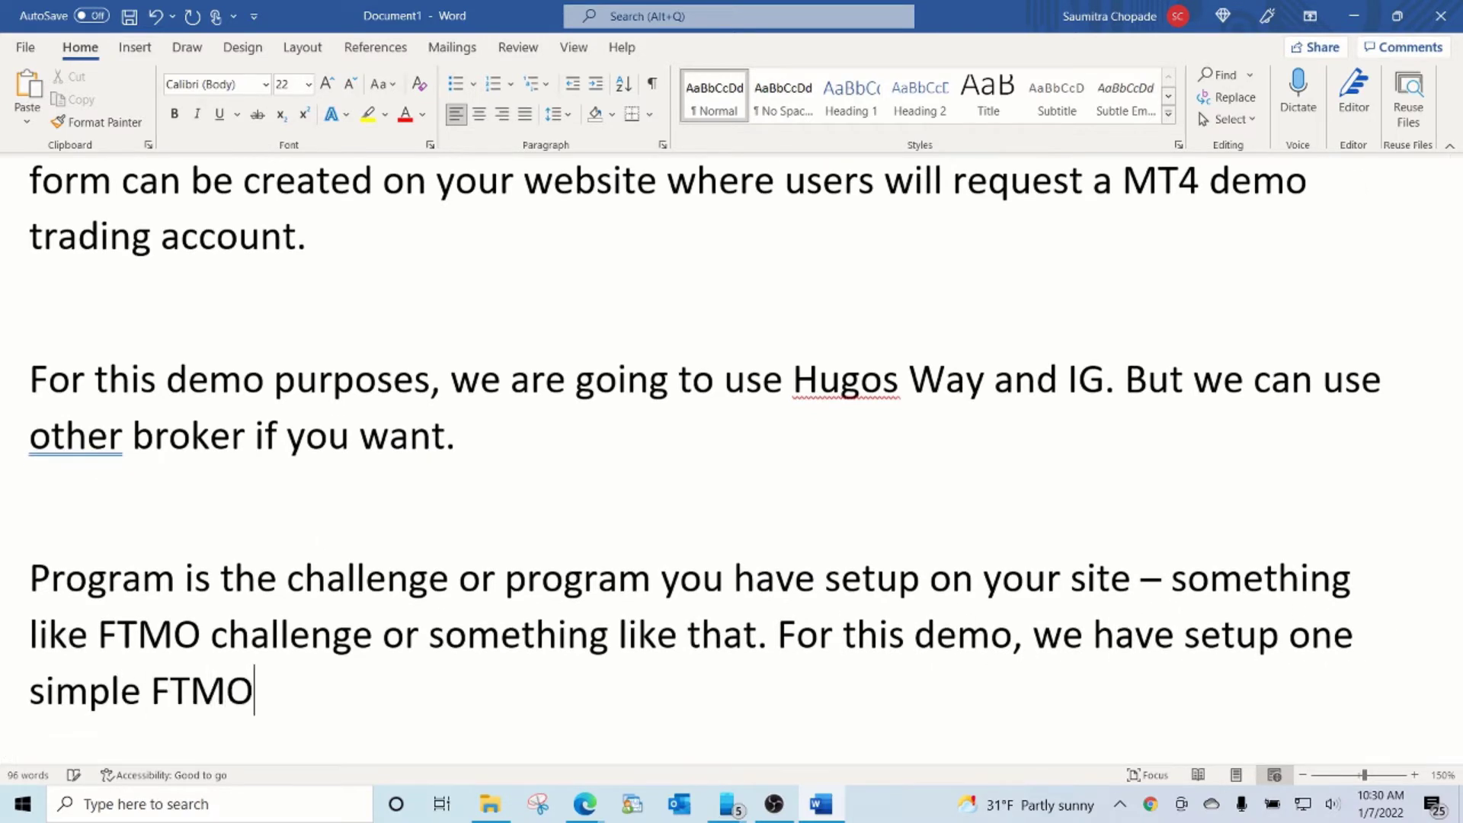
text(-like ch)
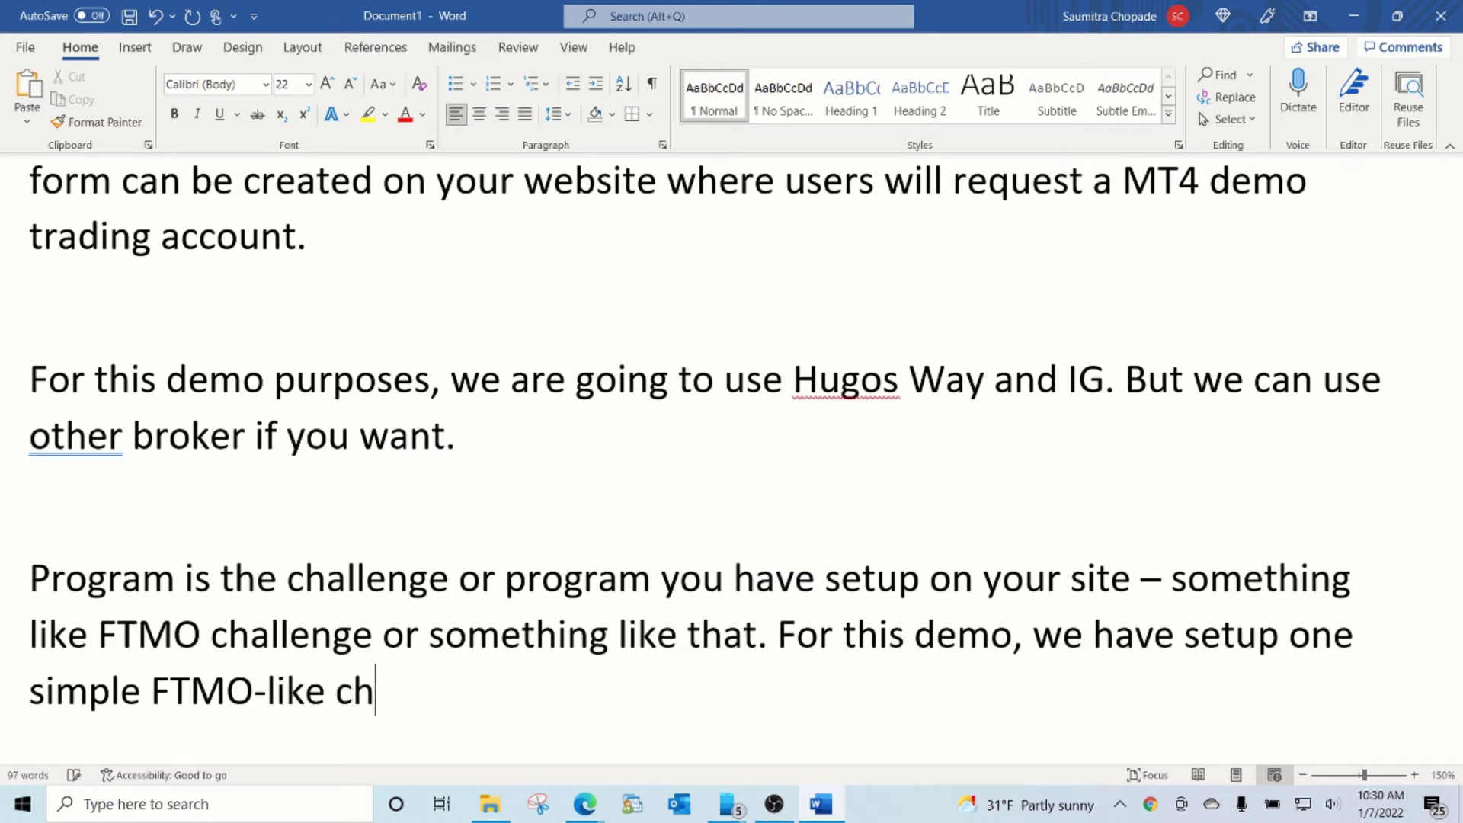
text(allenge.)
key(Return)
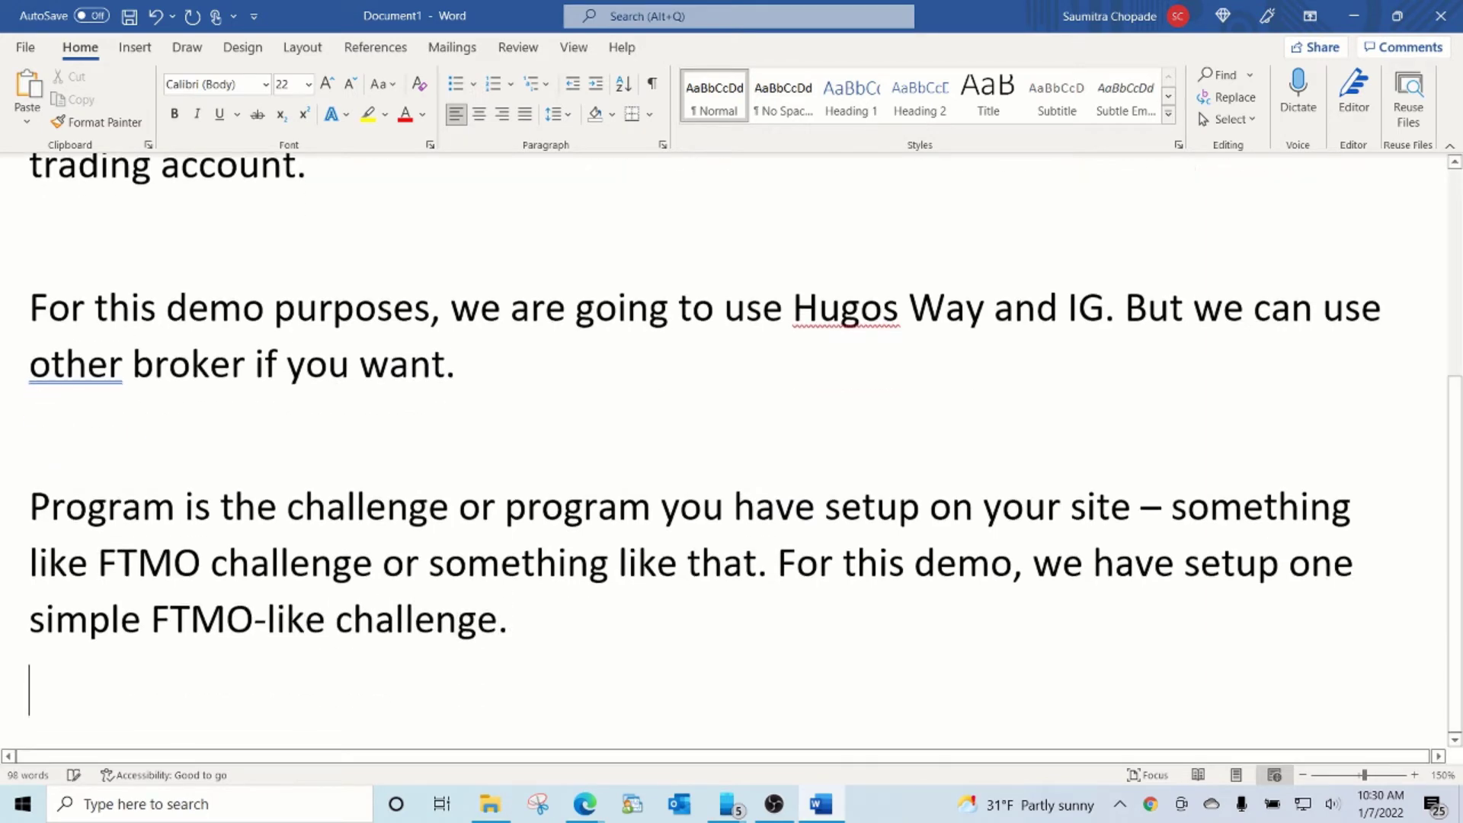
key(Return)
key(alt+Tab)
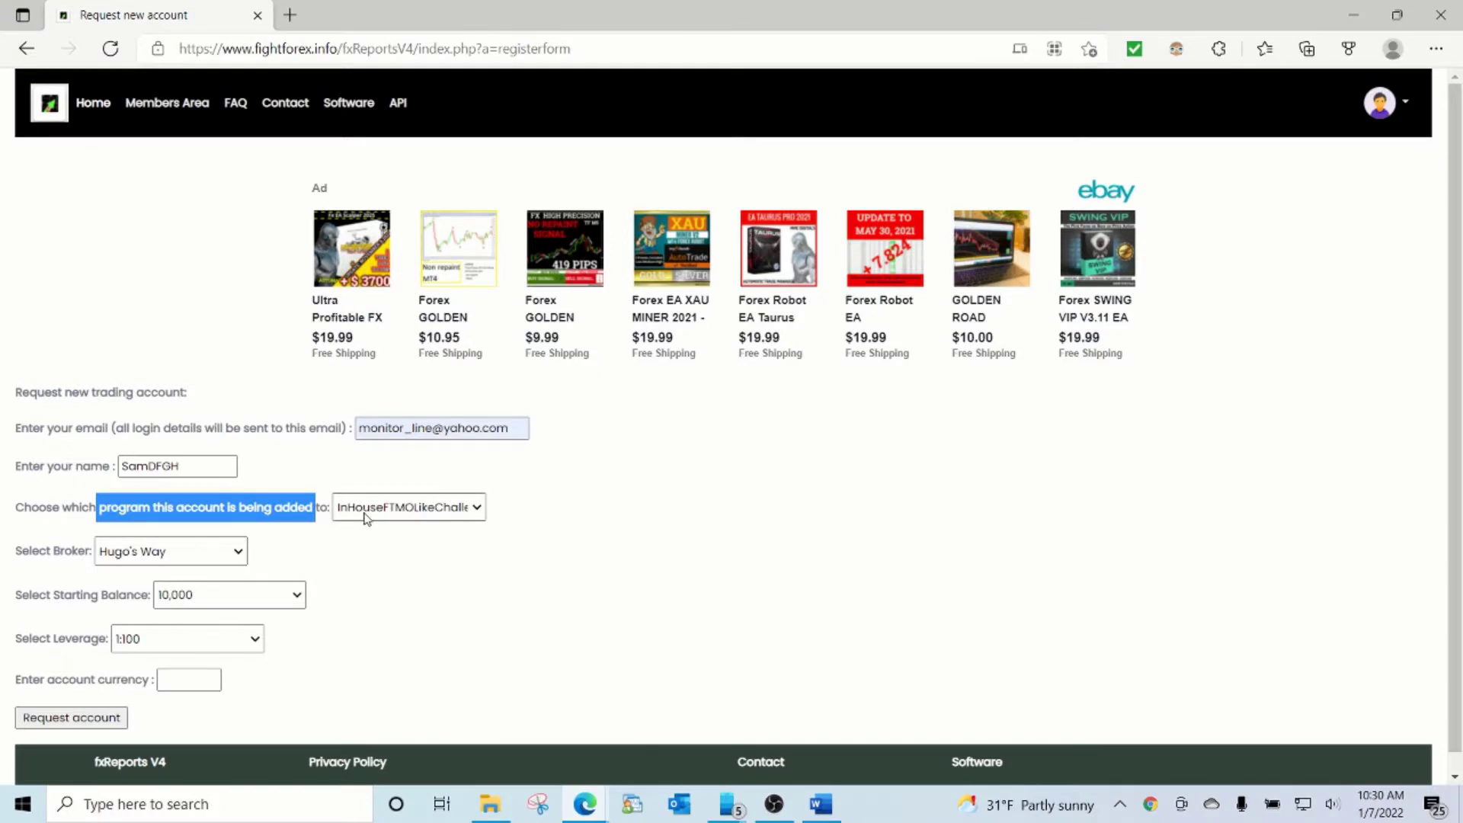
Keep the FTMO-like challenge, set USD currency, and keep the 10,000 balance and 1:100 leverage
click(366, 509)
click(382, 396)
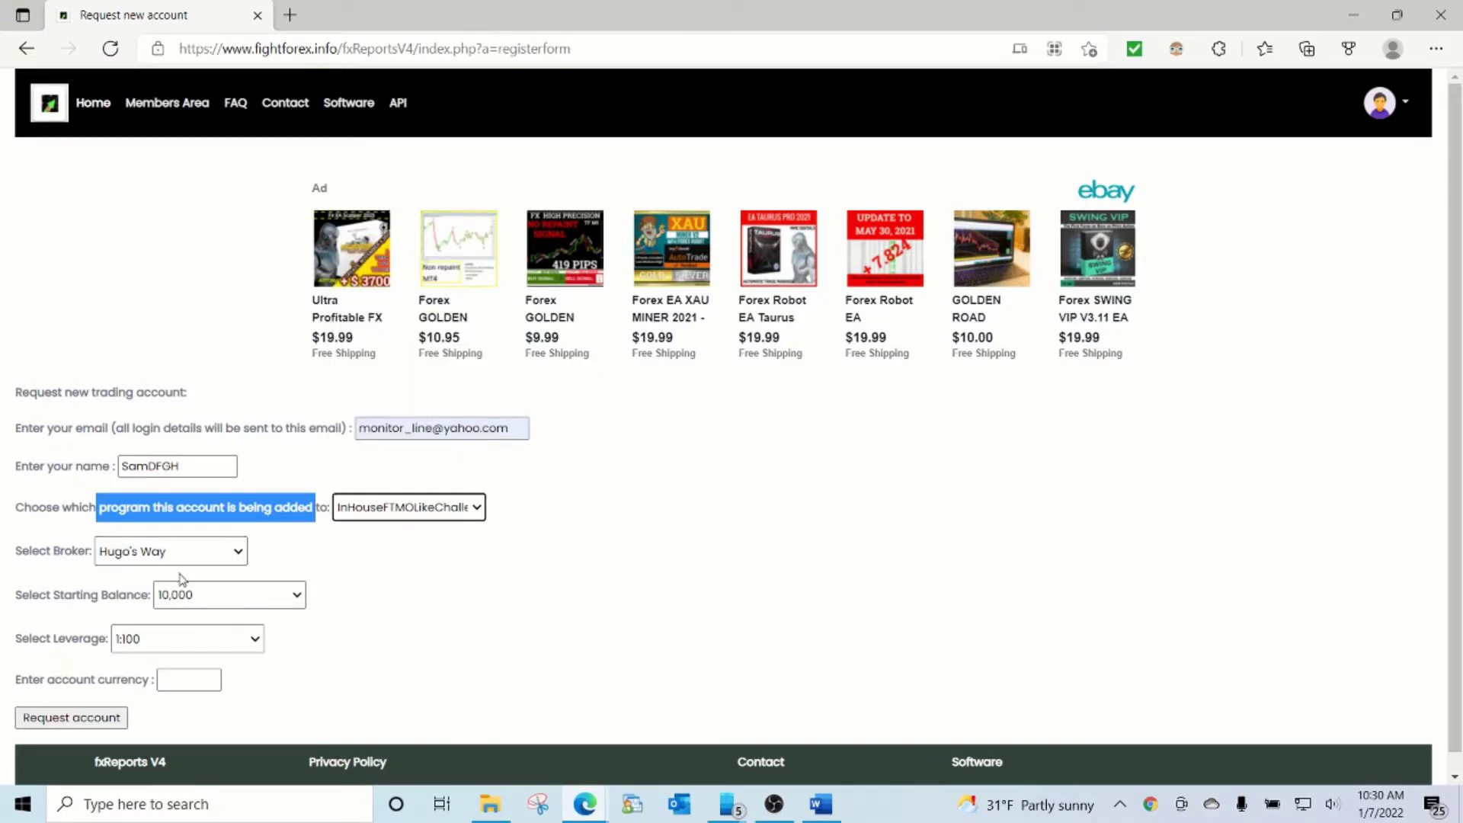
click(186, 679)
click(182, 616)
click(199, 596)
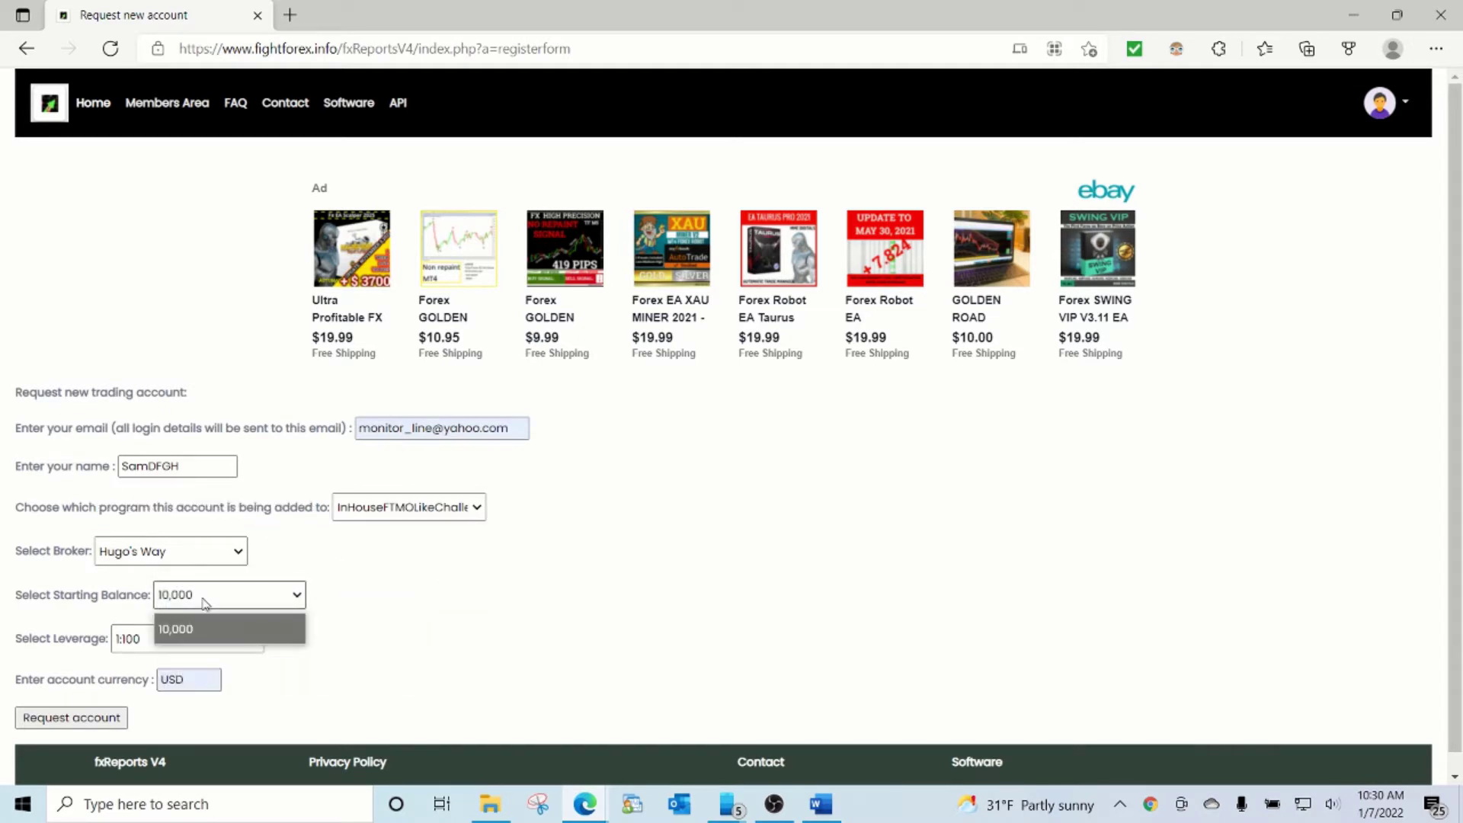
click(202, 599)
click(182, 641)
click(183, 640)
Add a paragraph saying the demo's balance and leverage are 10K and 1:100, adjustable as required
key(alt+Tab)
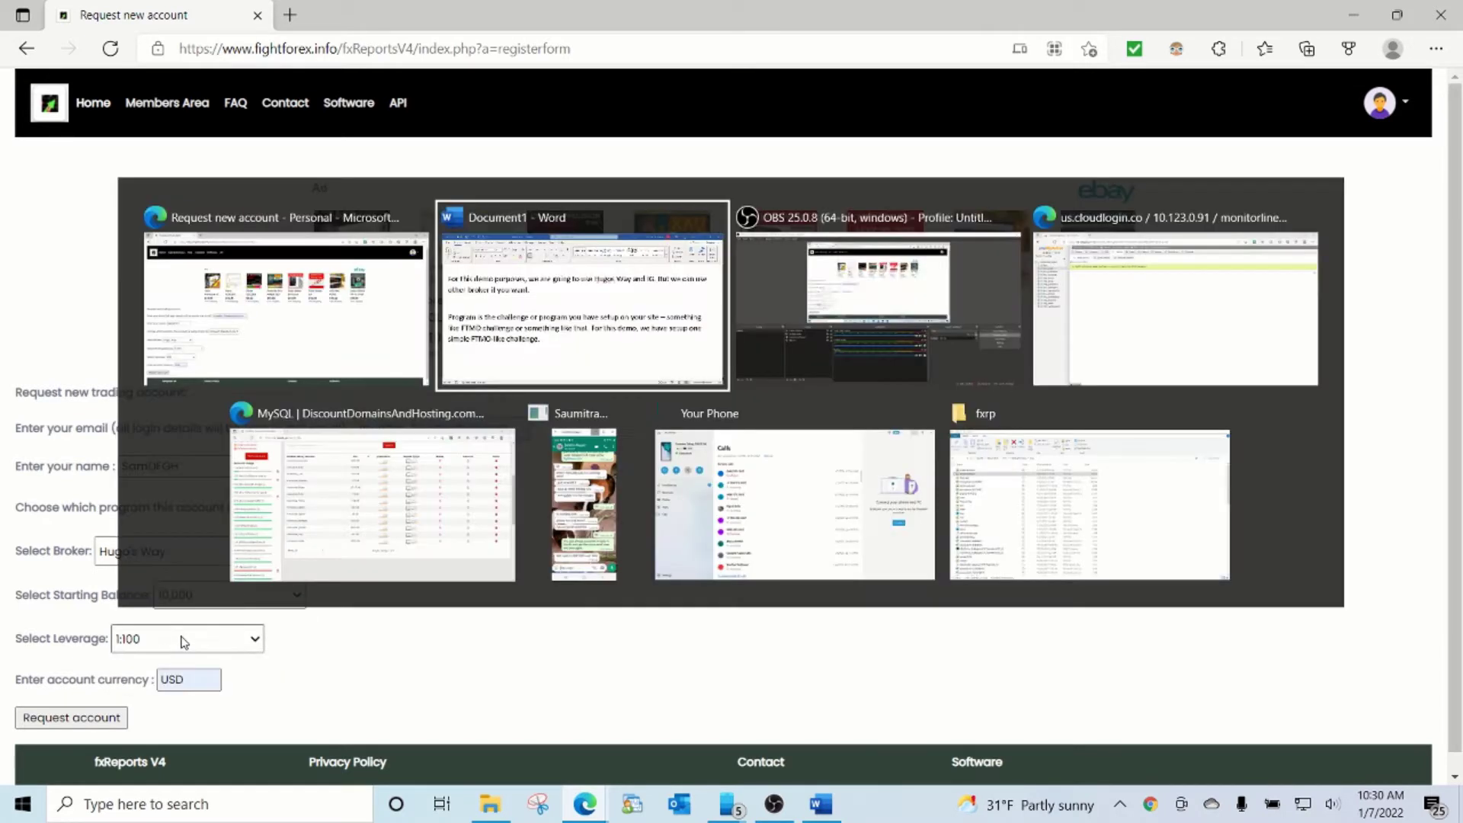
text(For this)
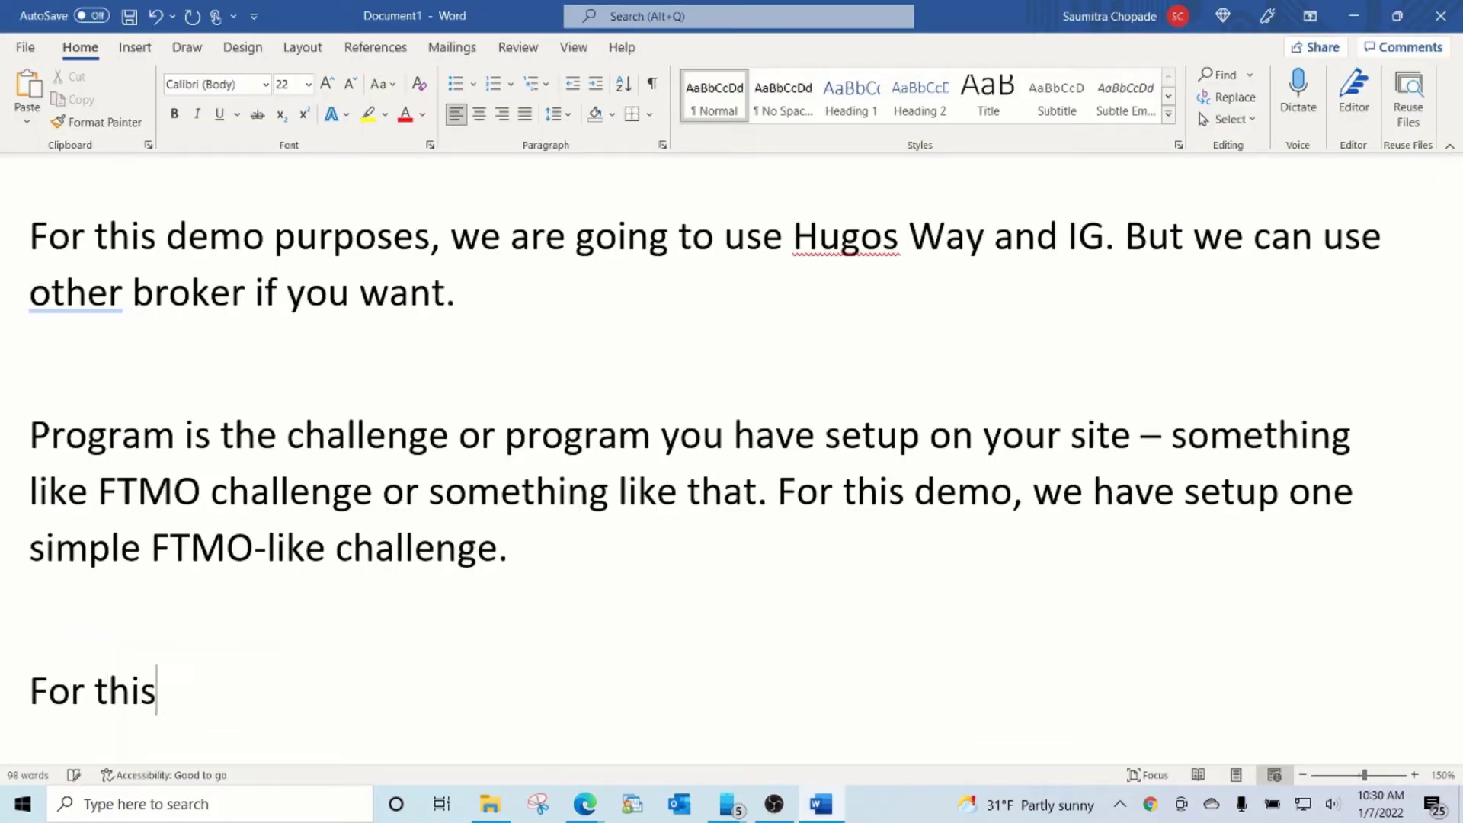
text( demo, )
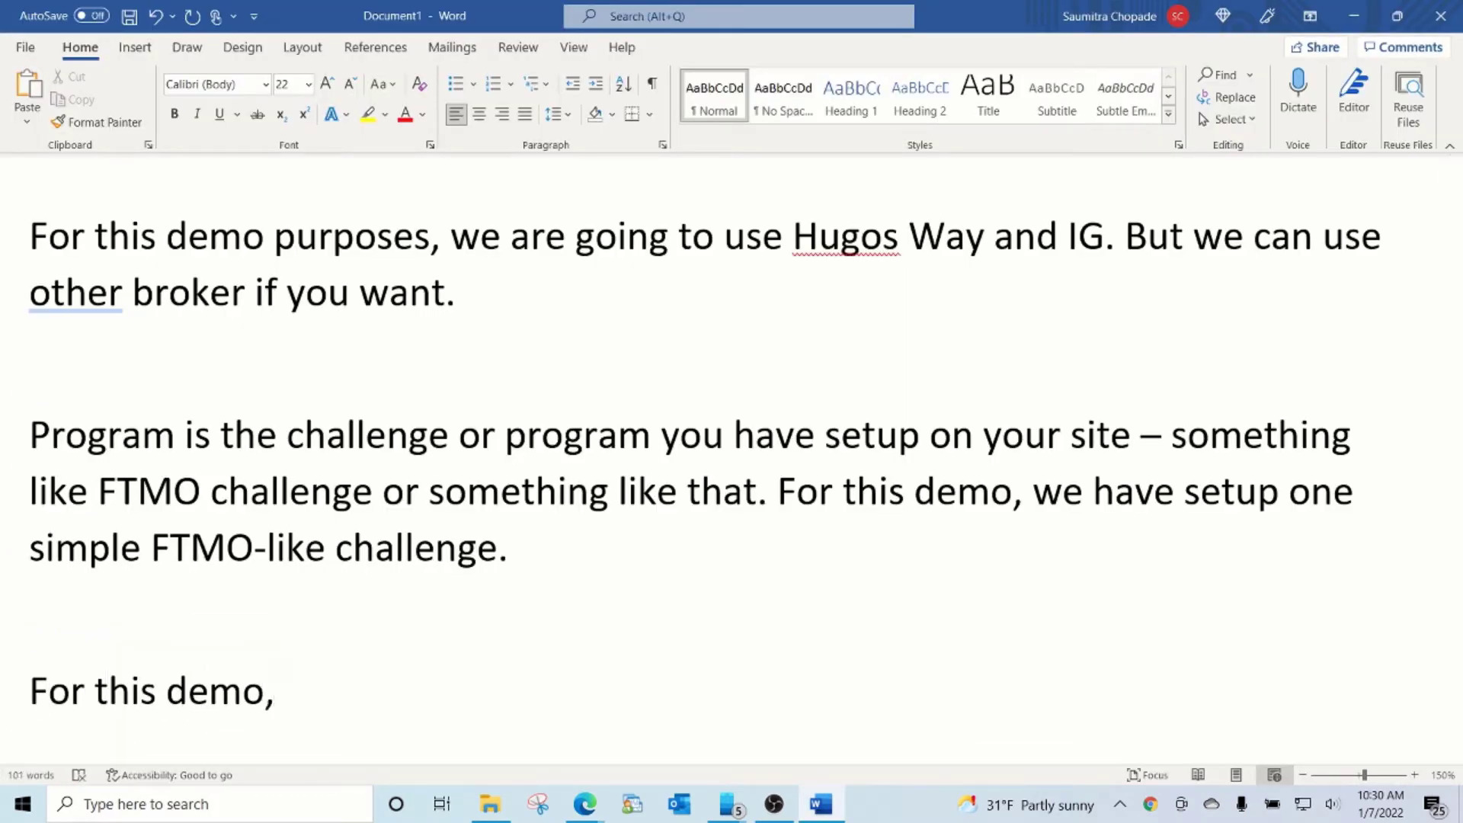
text(requested )
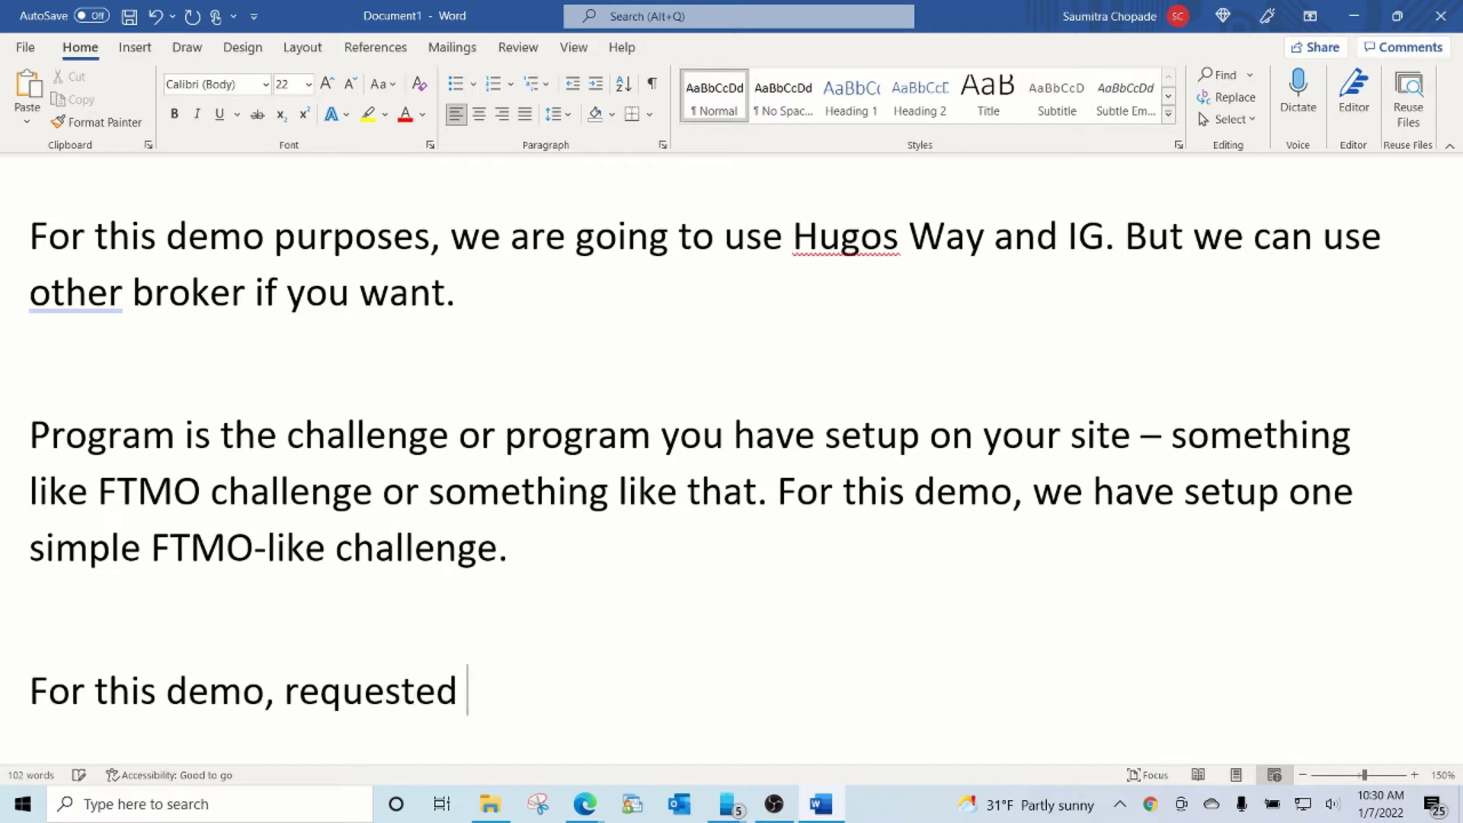
text(initial balance )
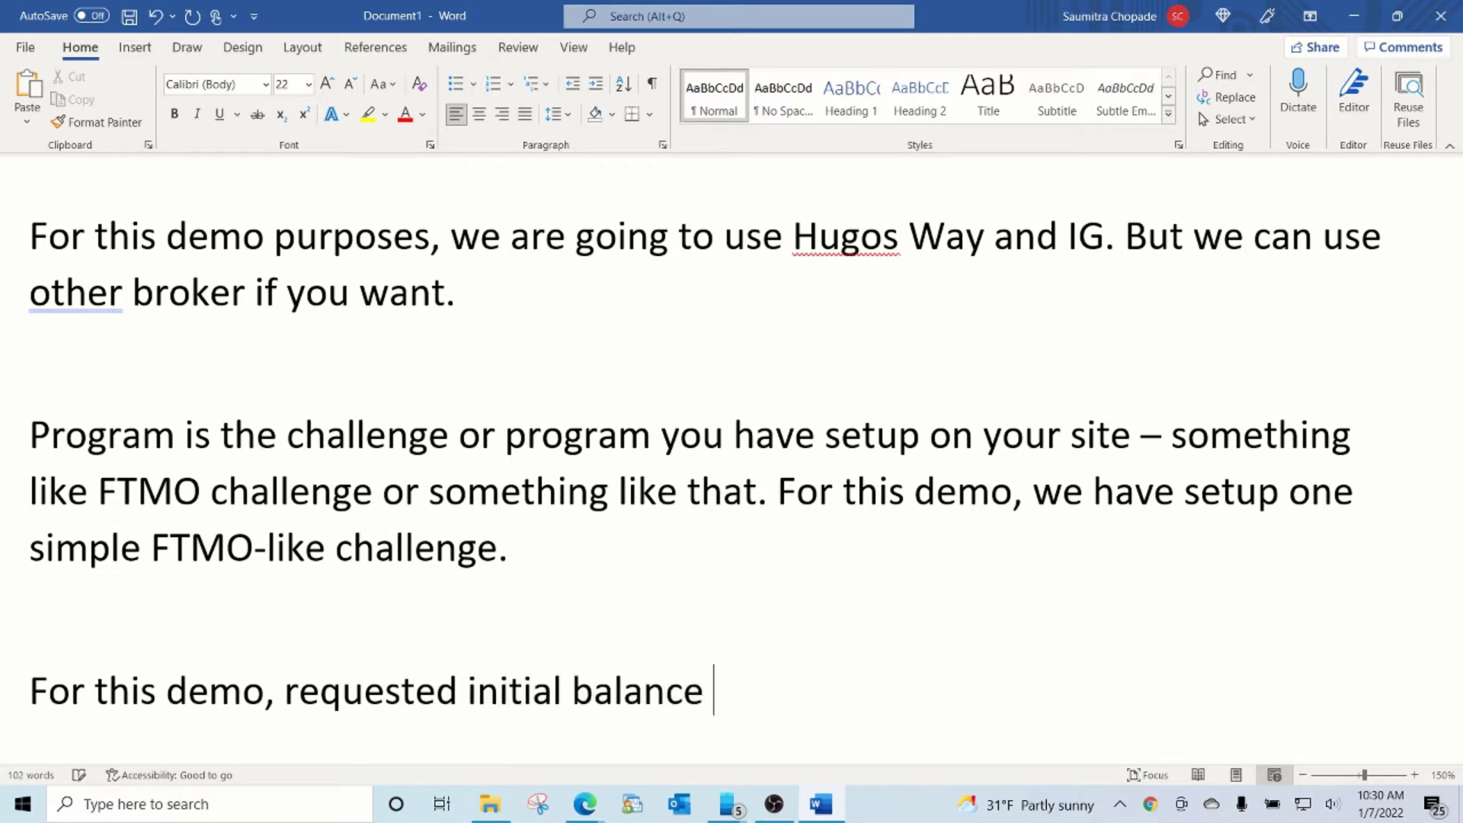
text(and leverage is)
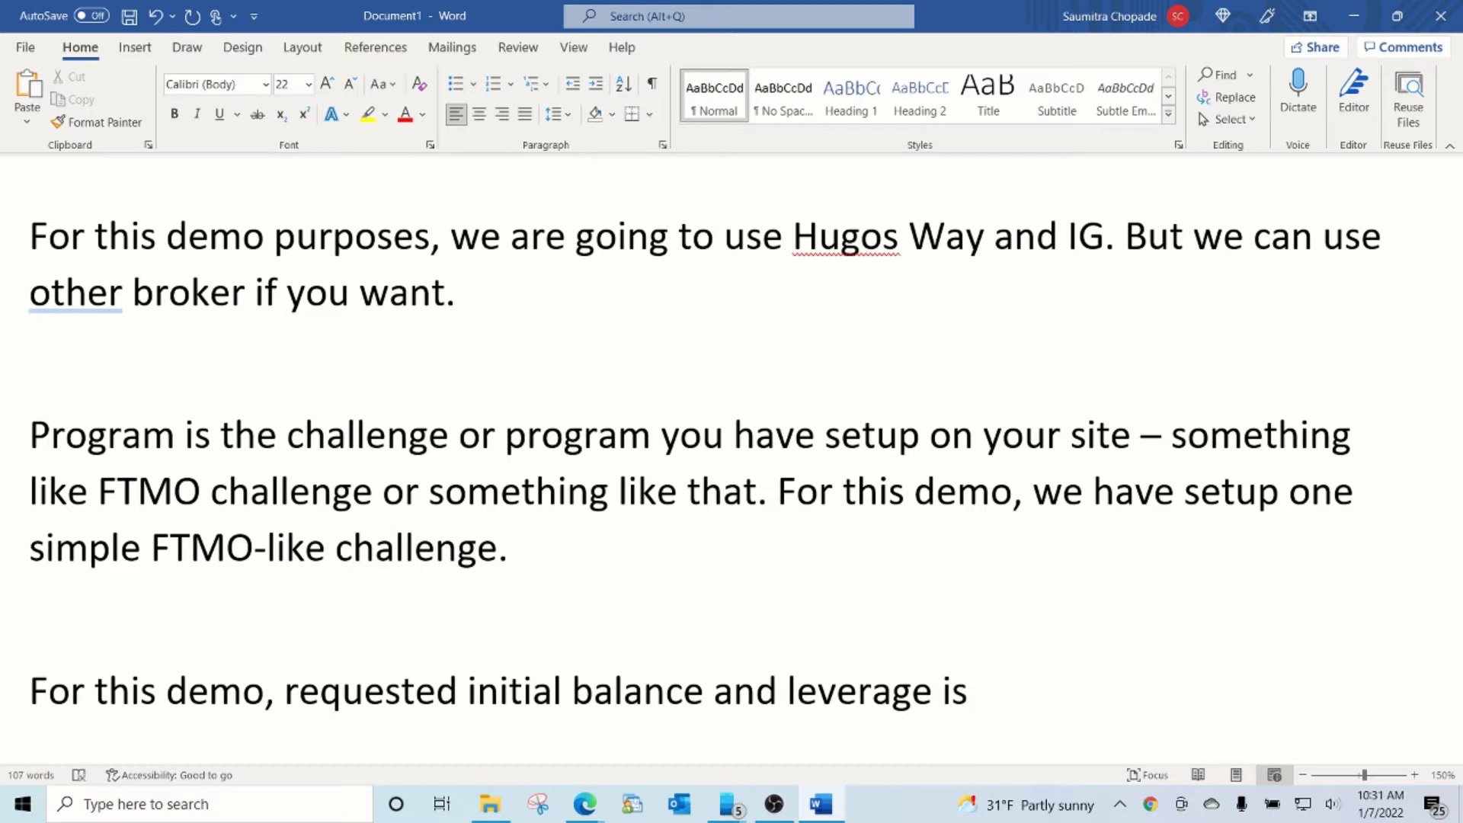
text( set to 10K a)
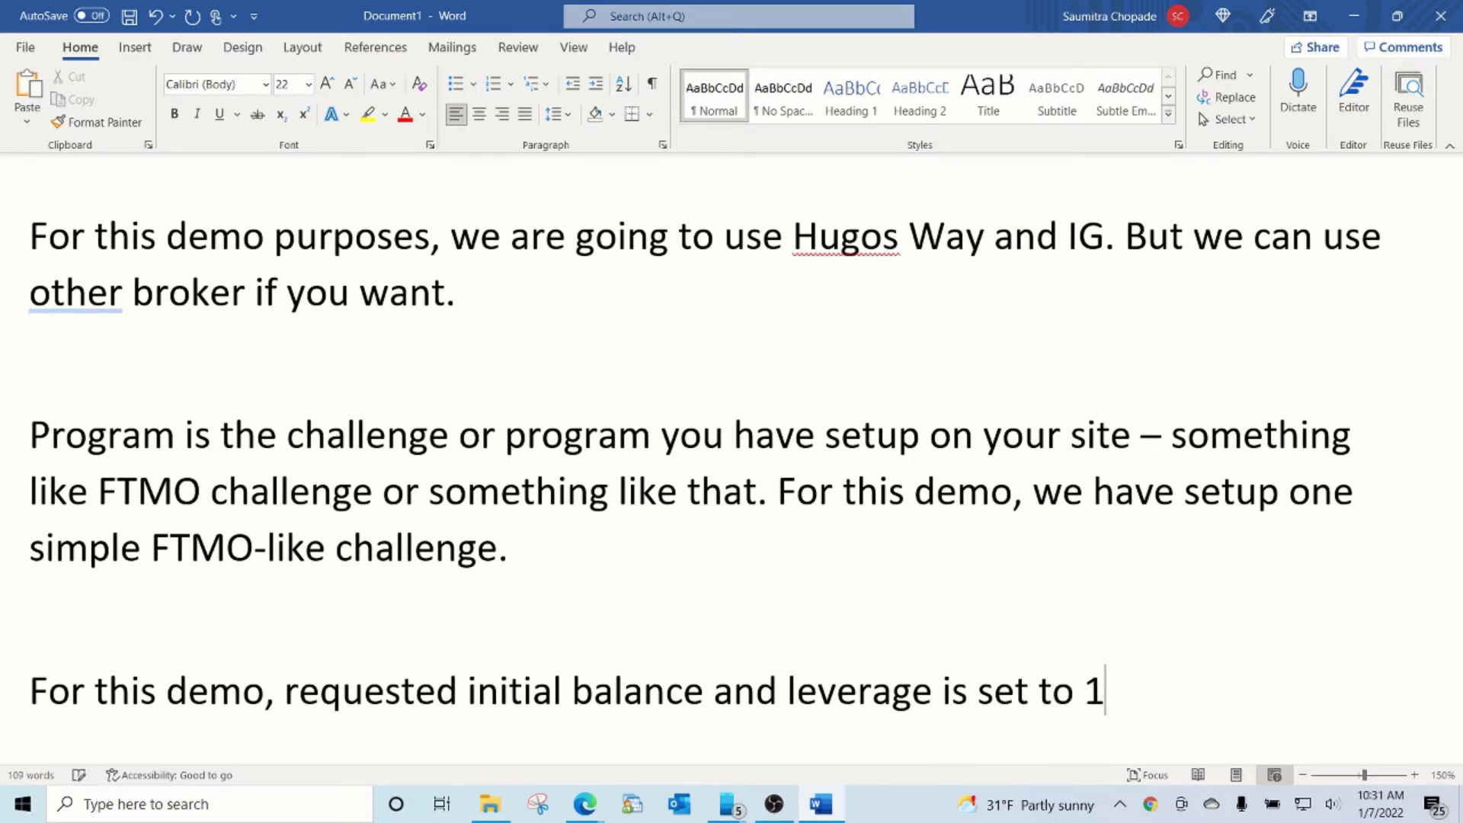
text(nd 1)
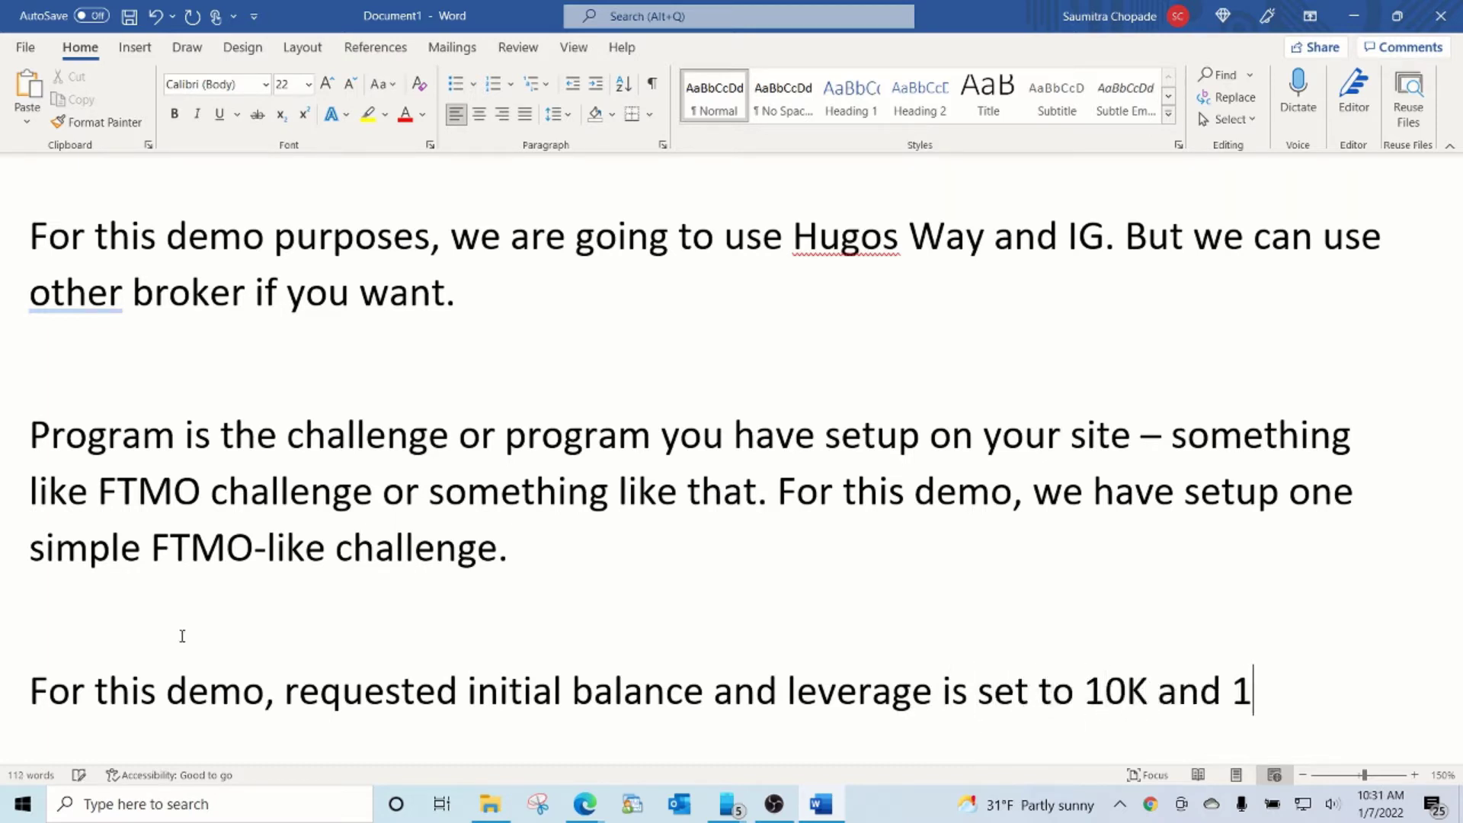
text(:100 res)
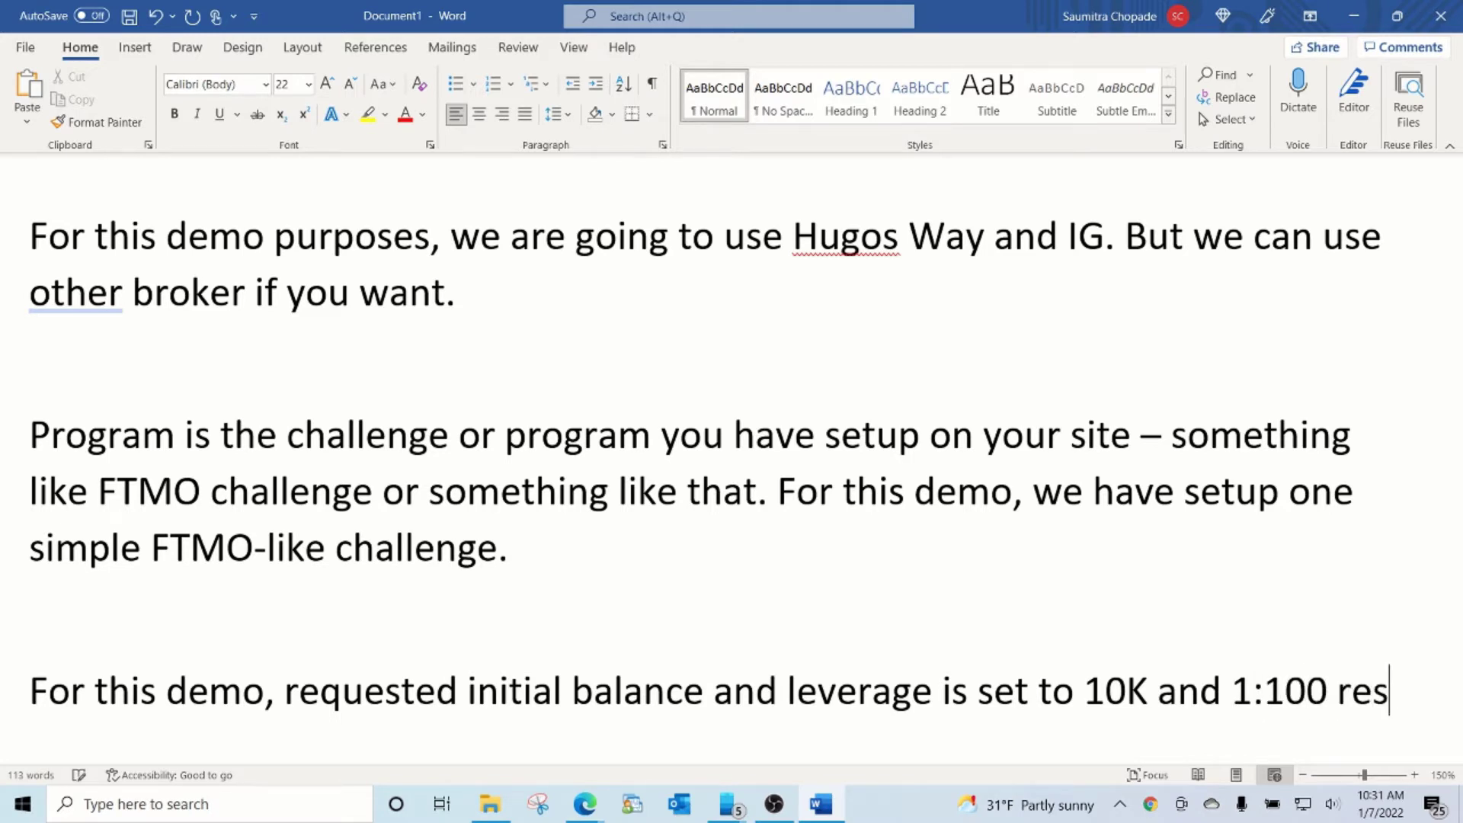
text(pectively but w)
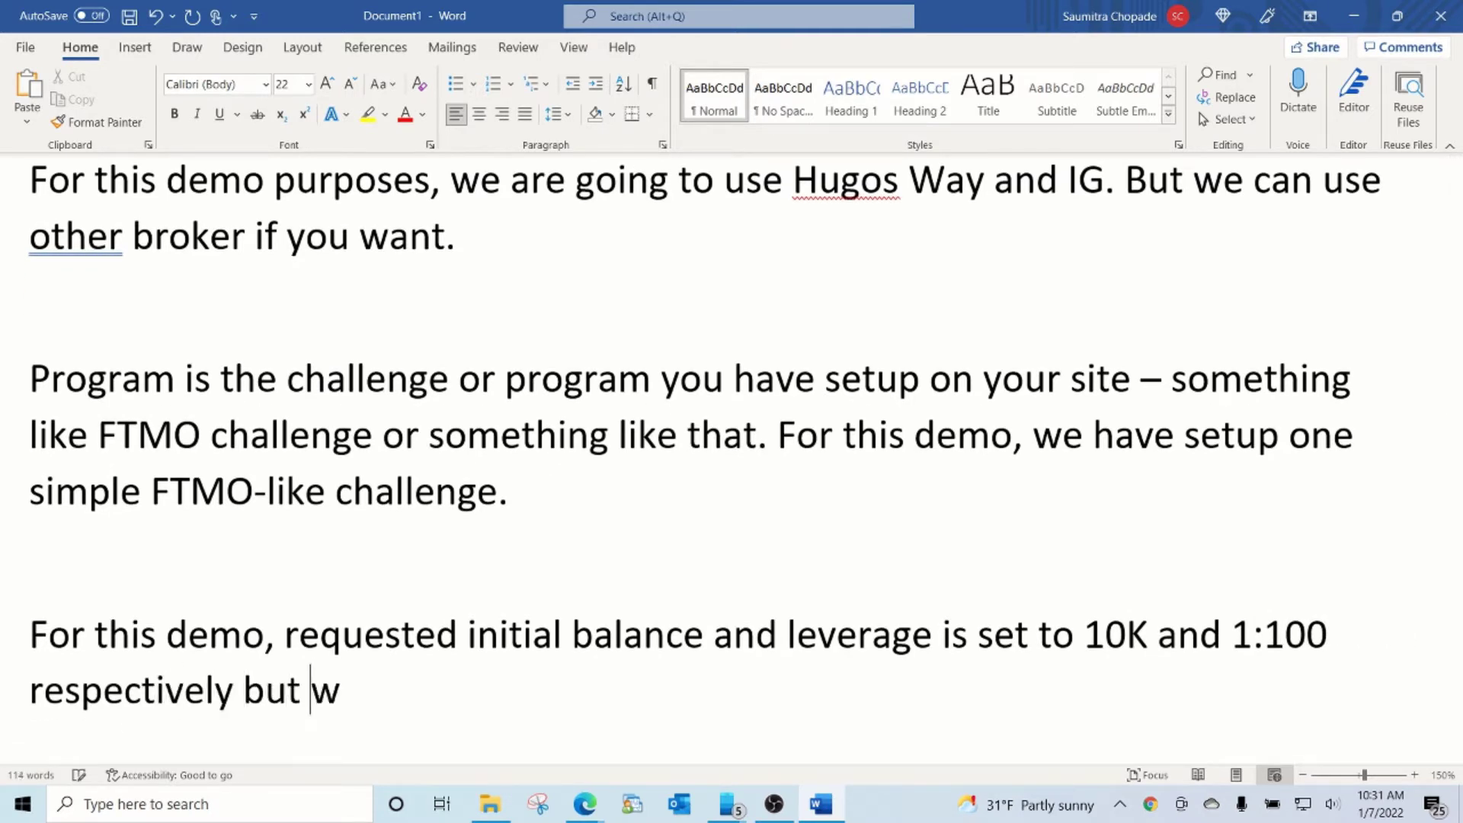
text(e can adjust it )
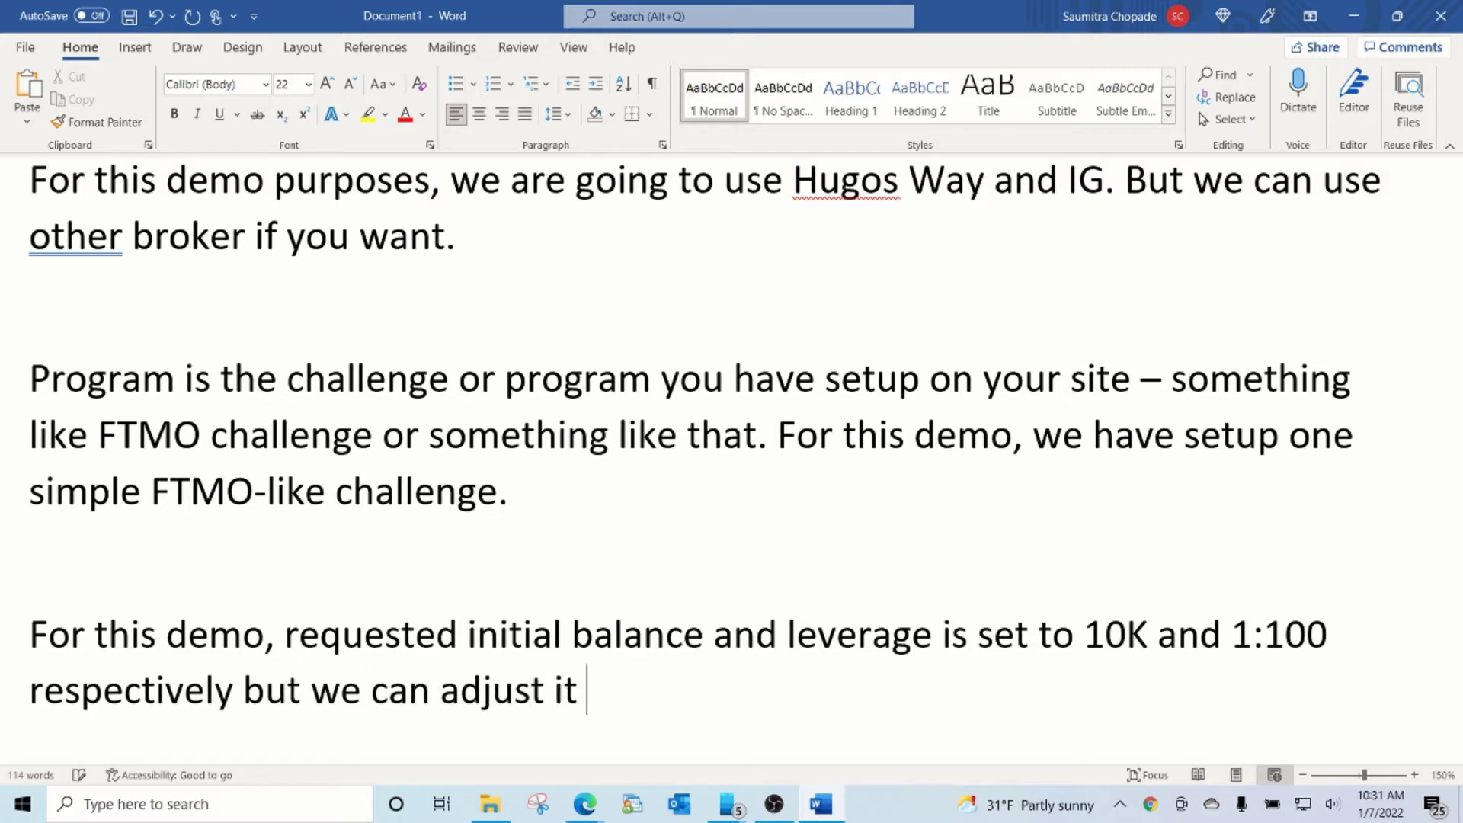
text(as per your requ)
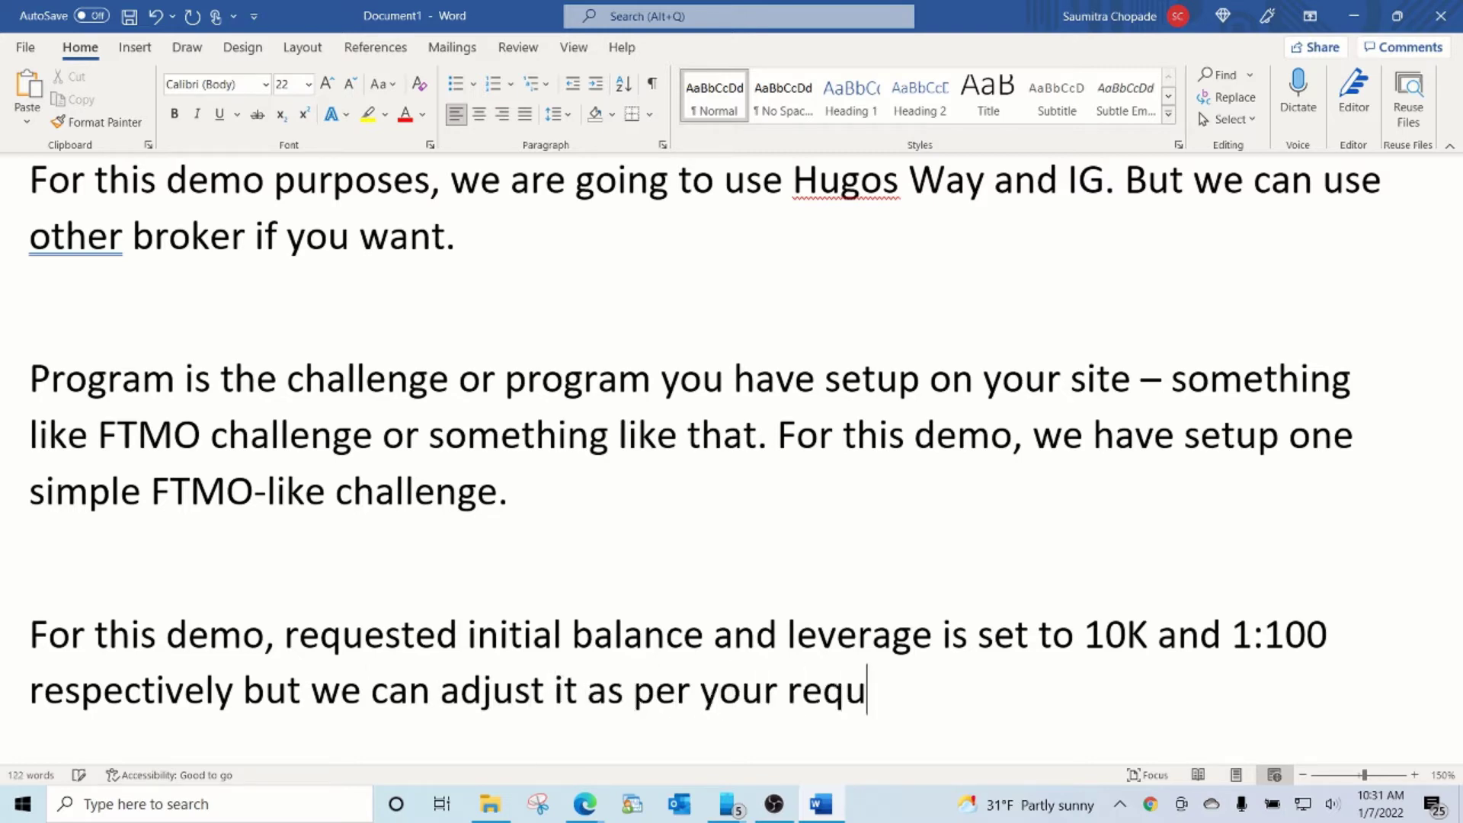
text(irements.)
key(Return)
key(Return)
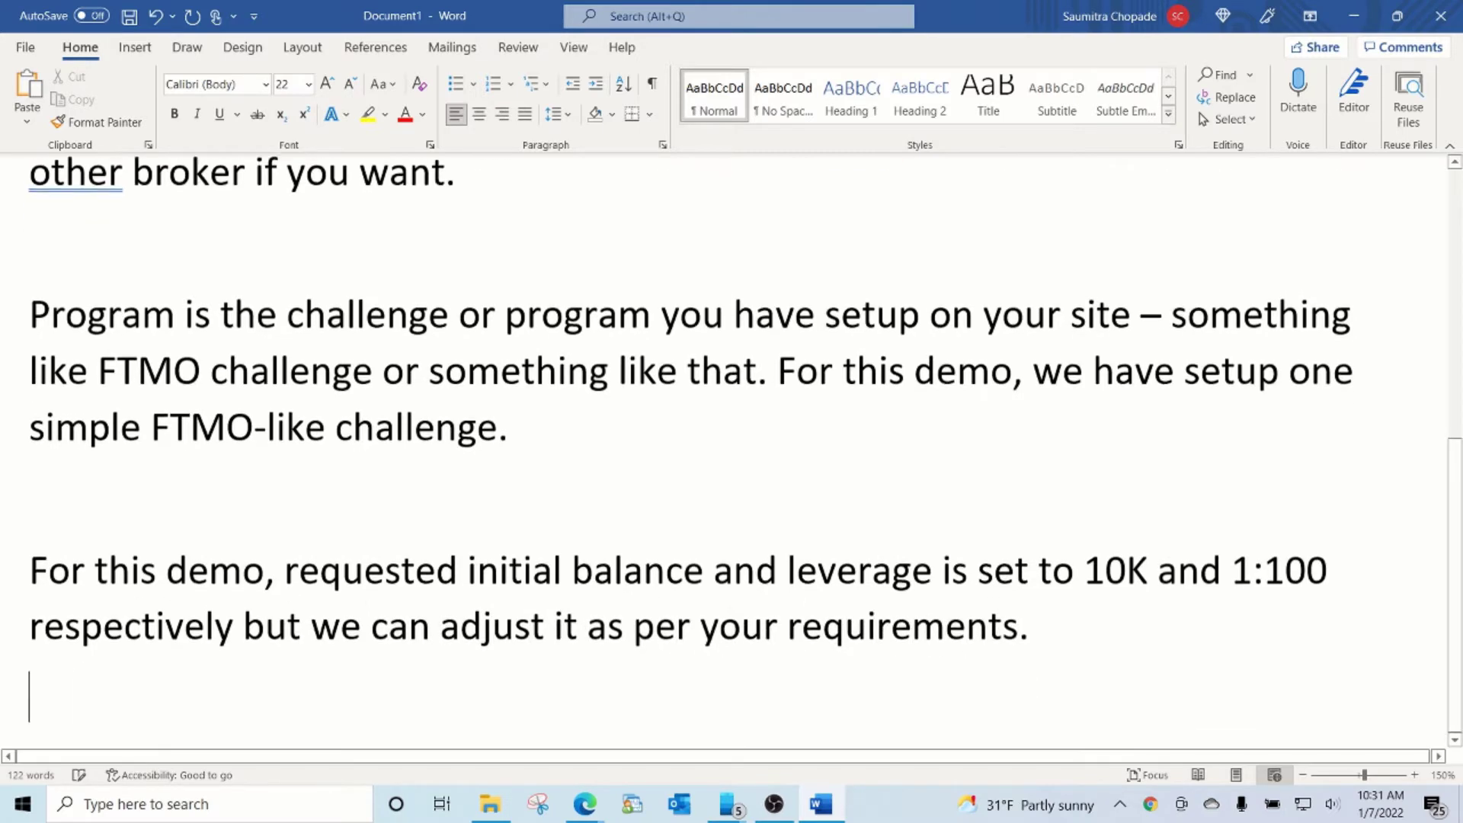
key(alt+Tab)
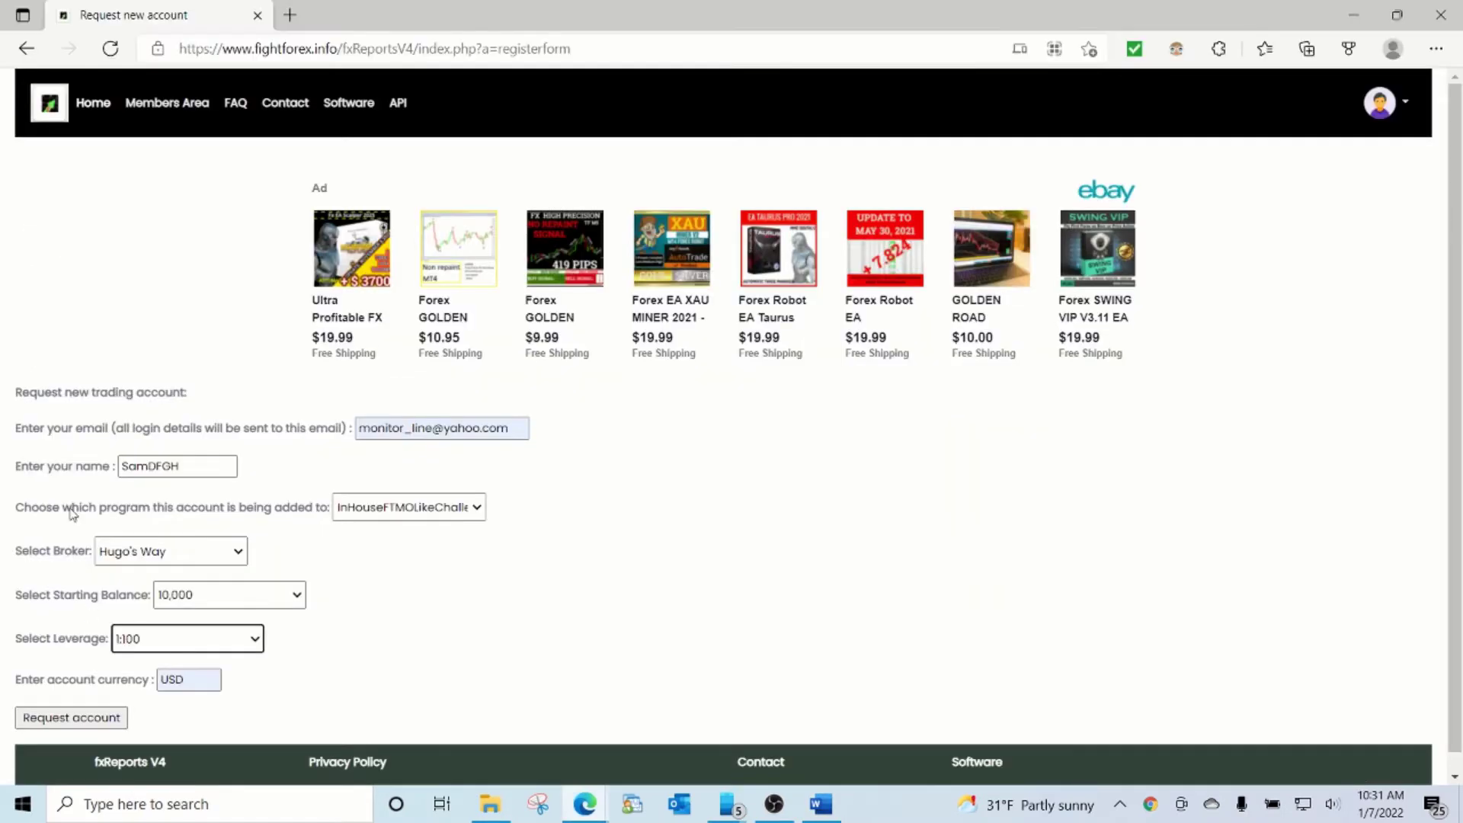
Submit the account request and confirm the success message about e-mailed account details
click(84, 718)
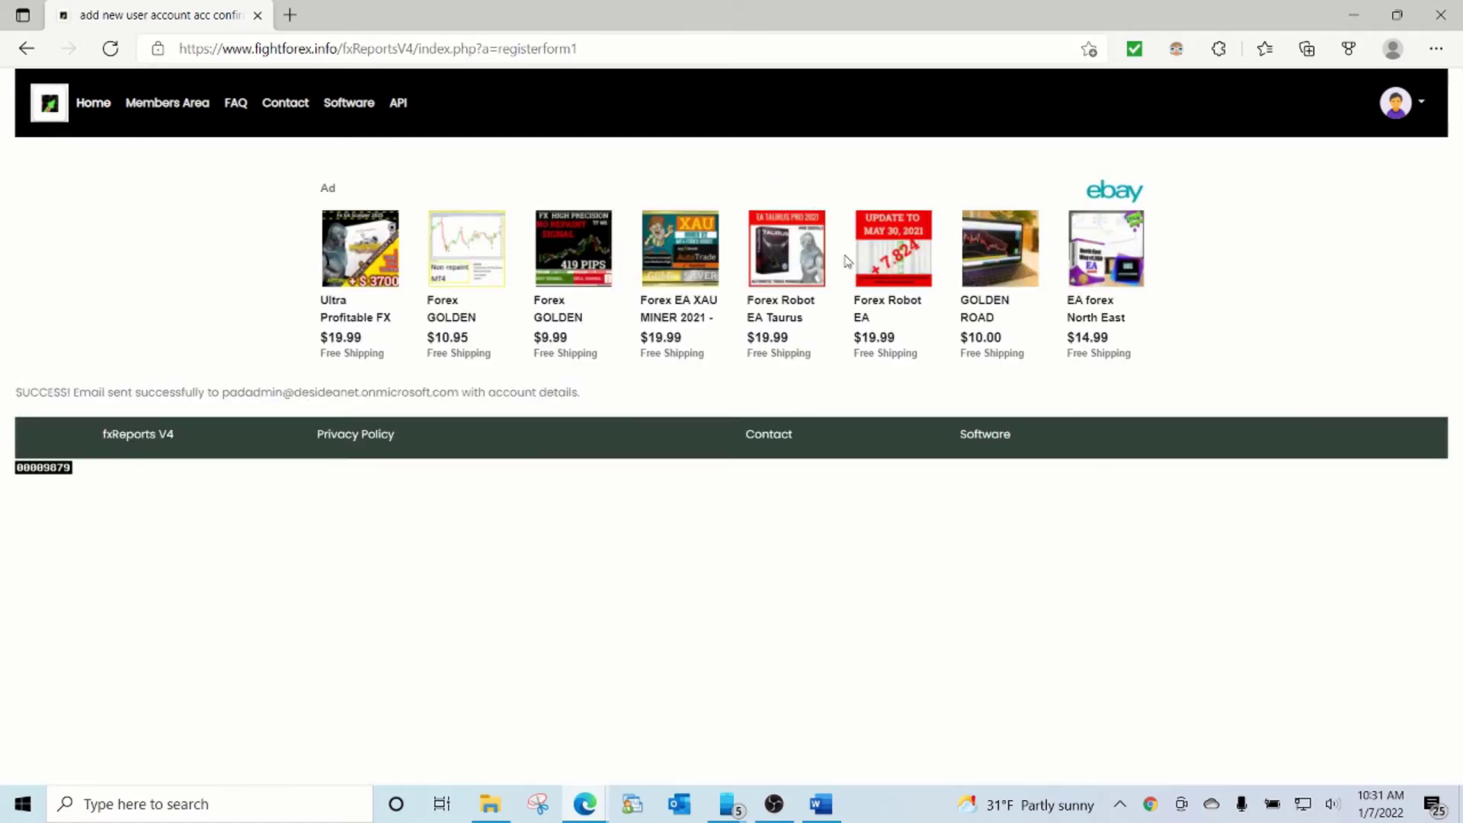
key(alt+Tab)
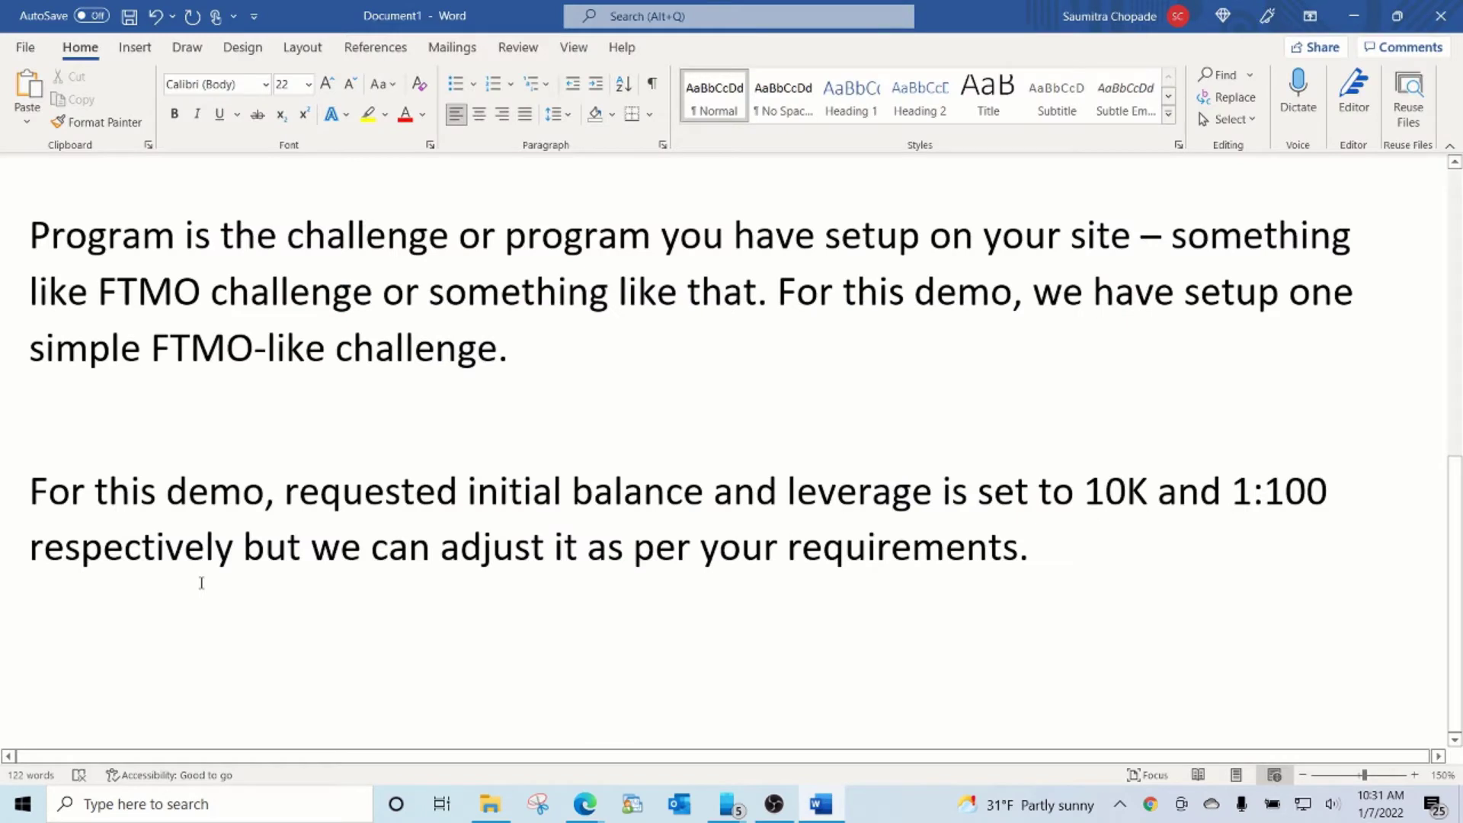
Write that the automated system creates the demo MT4 account at the selected broker and e-mails the details
text(Now user has )
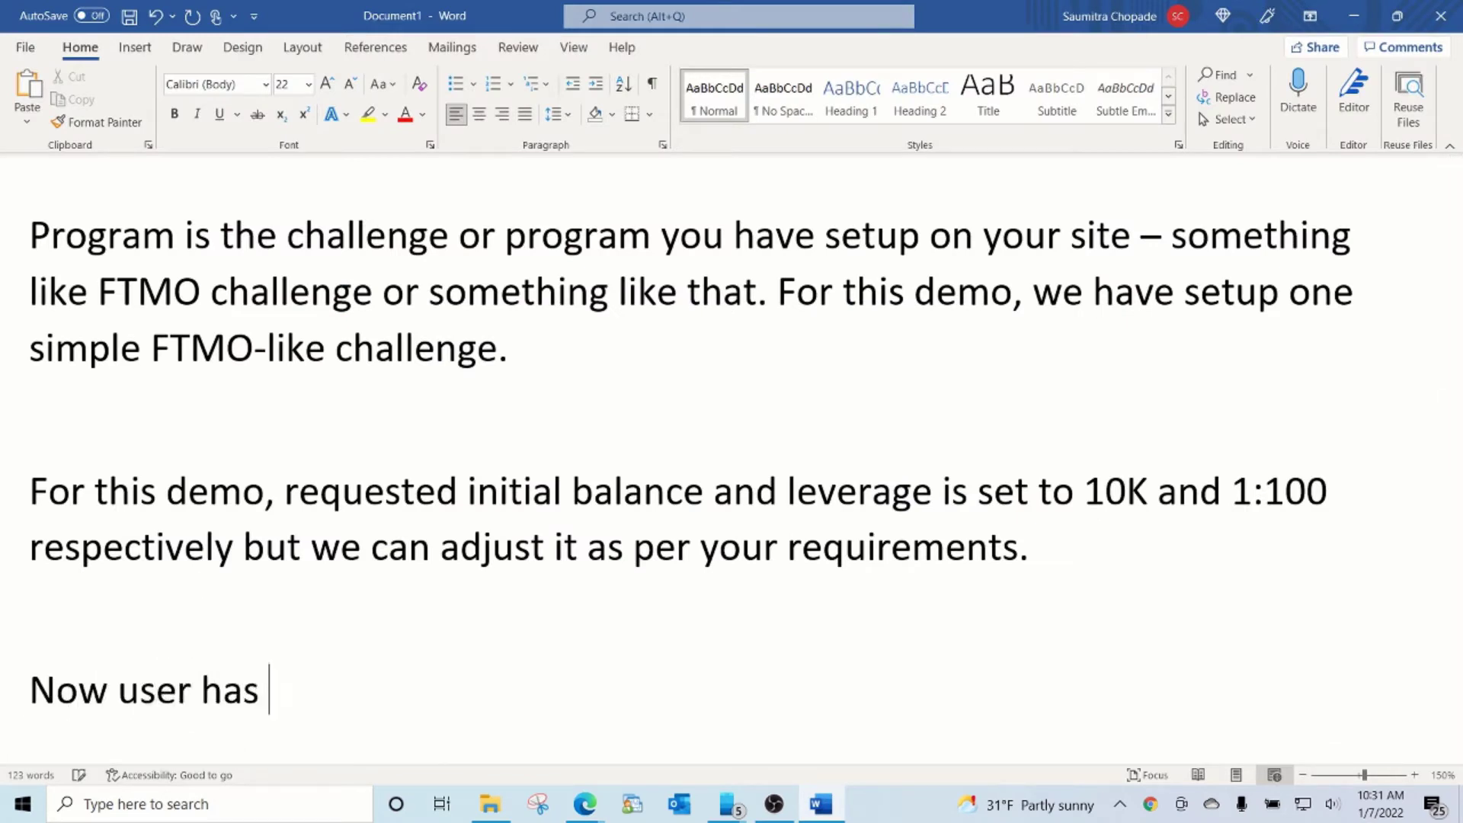
text(submitted the )
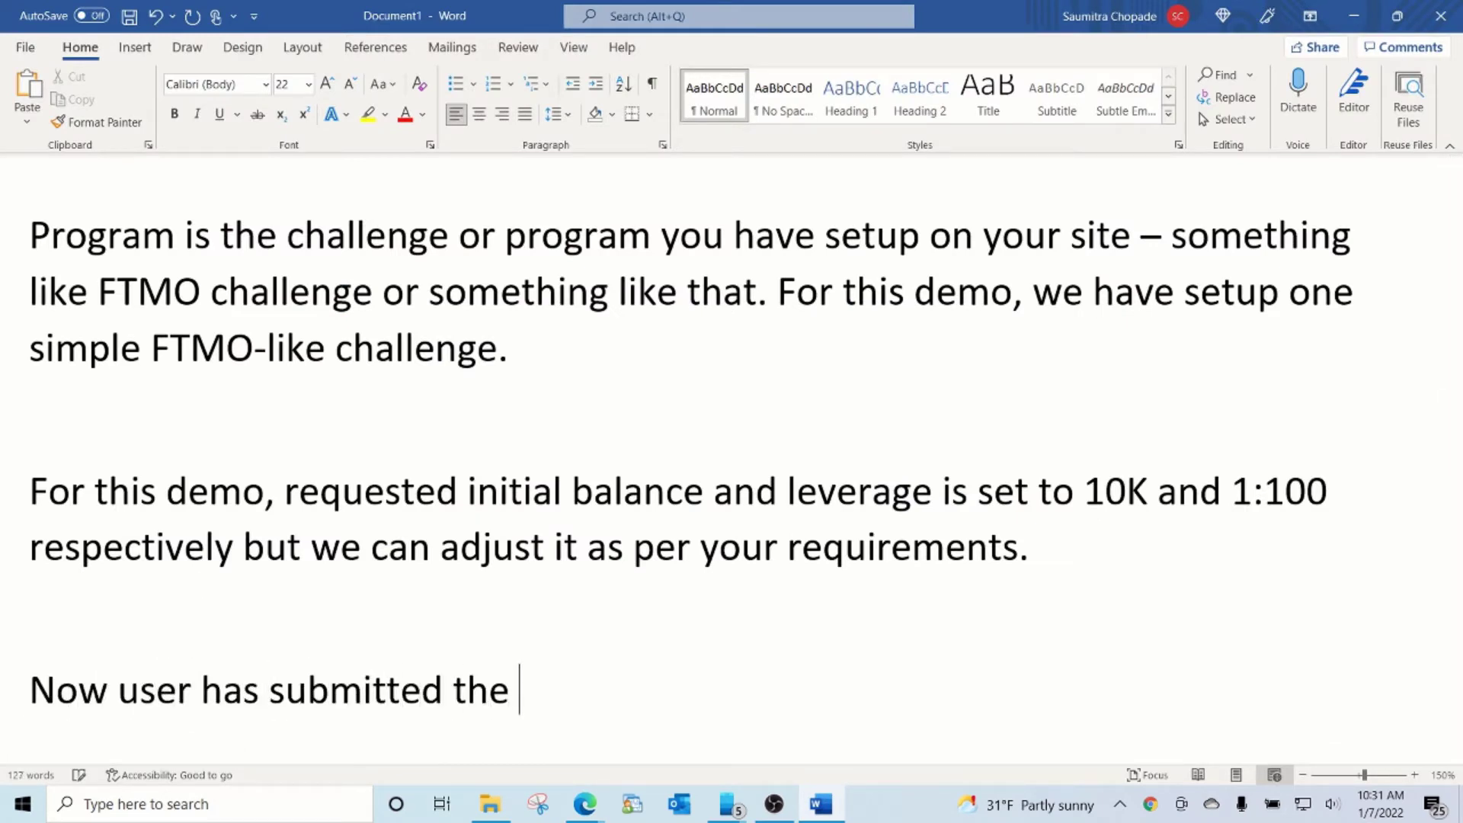
text(application to)
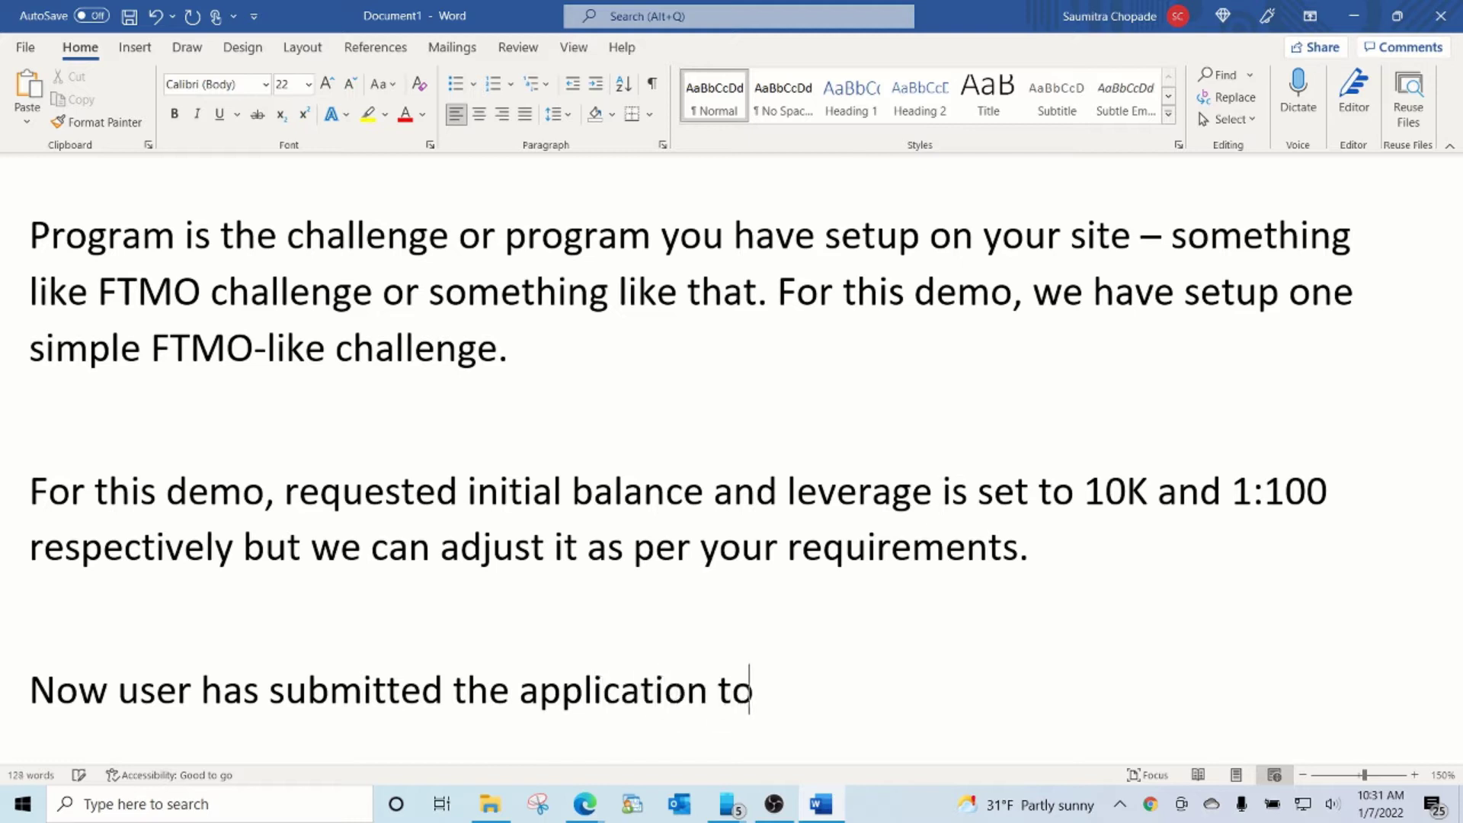
text( get new account.)
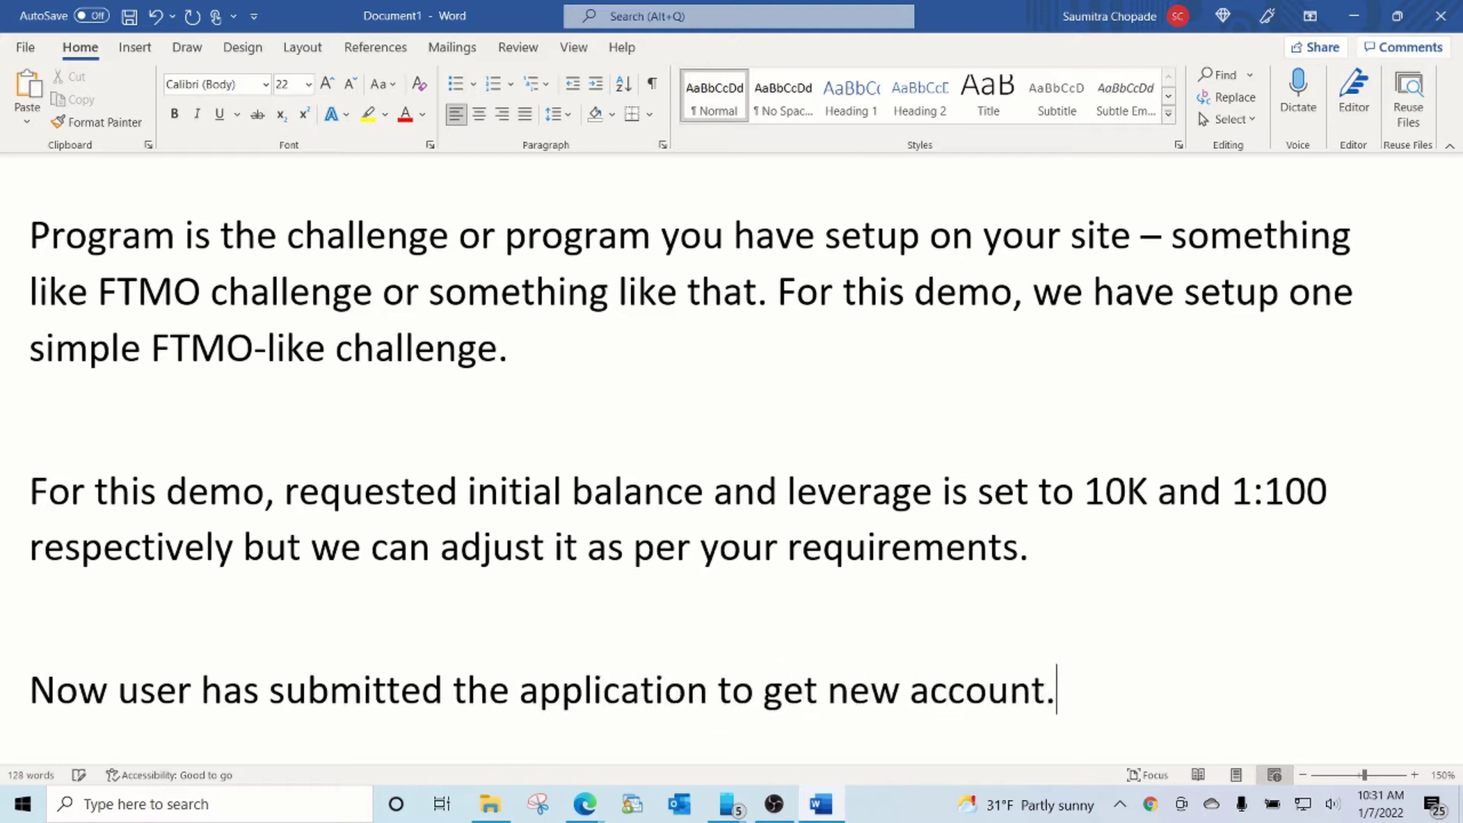
text( Now,)
key(BackSpace)
text(ou)
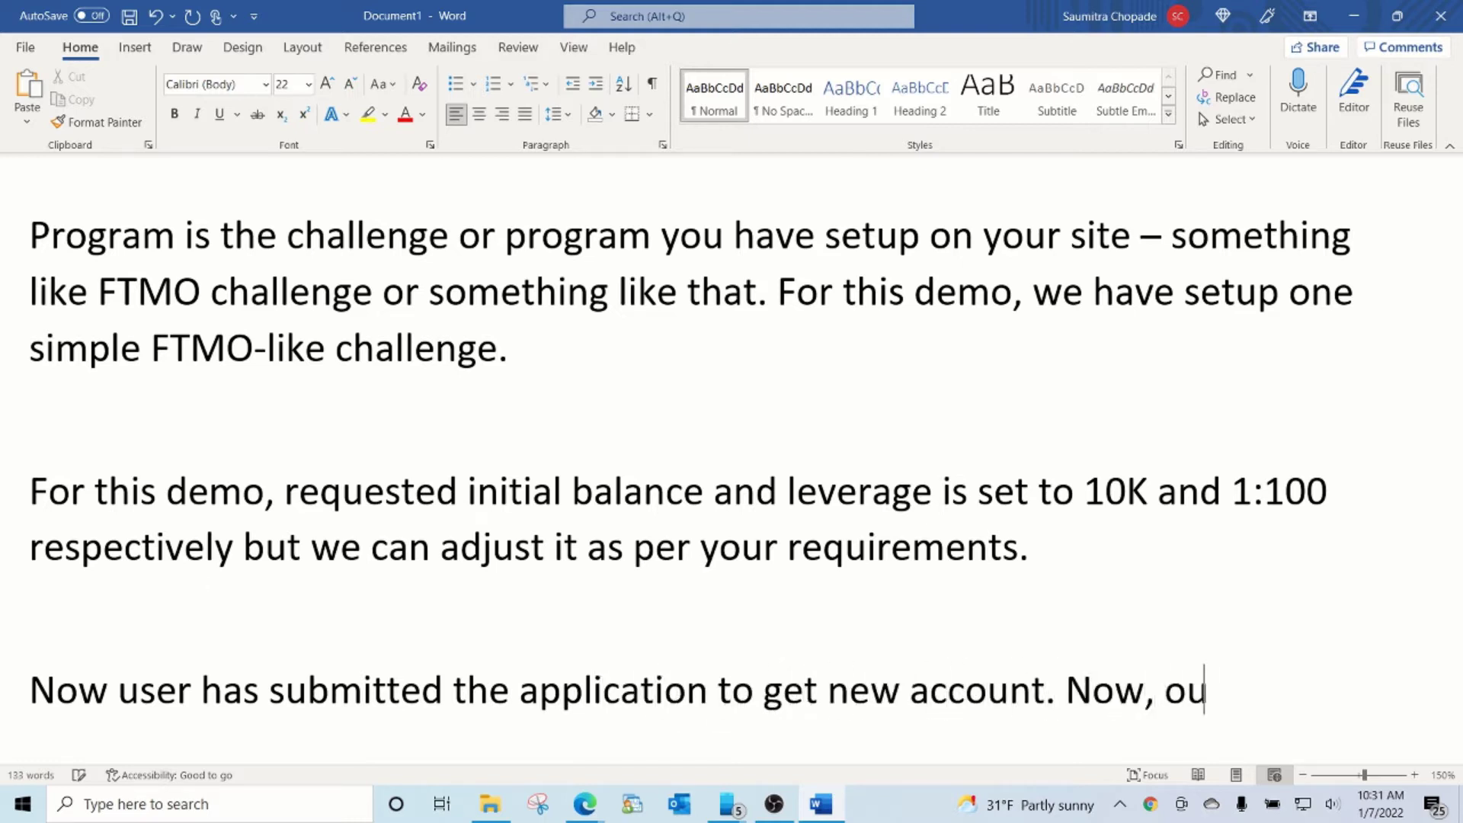
text(r automated sy)
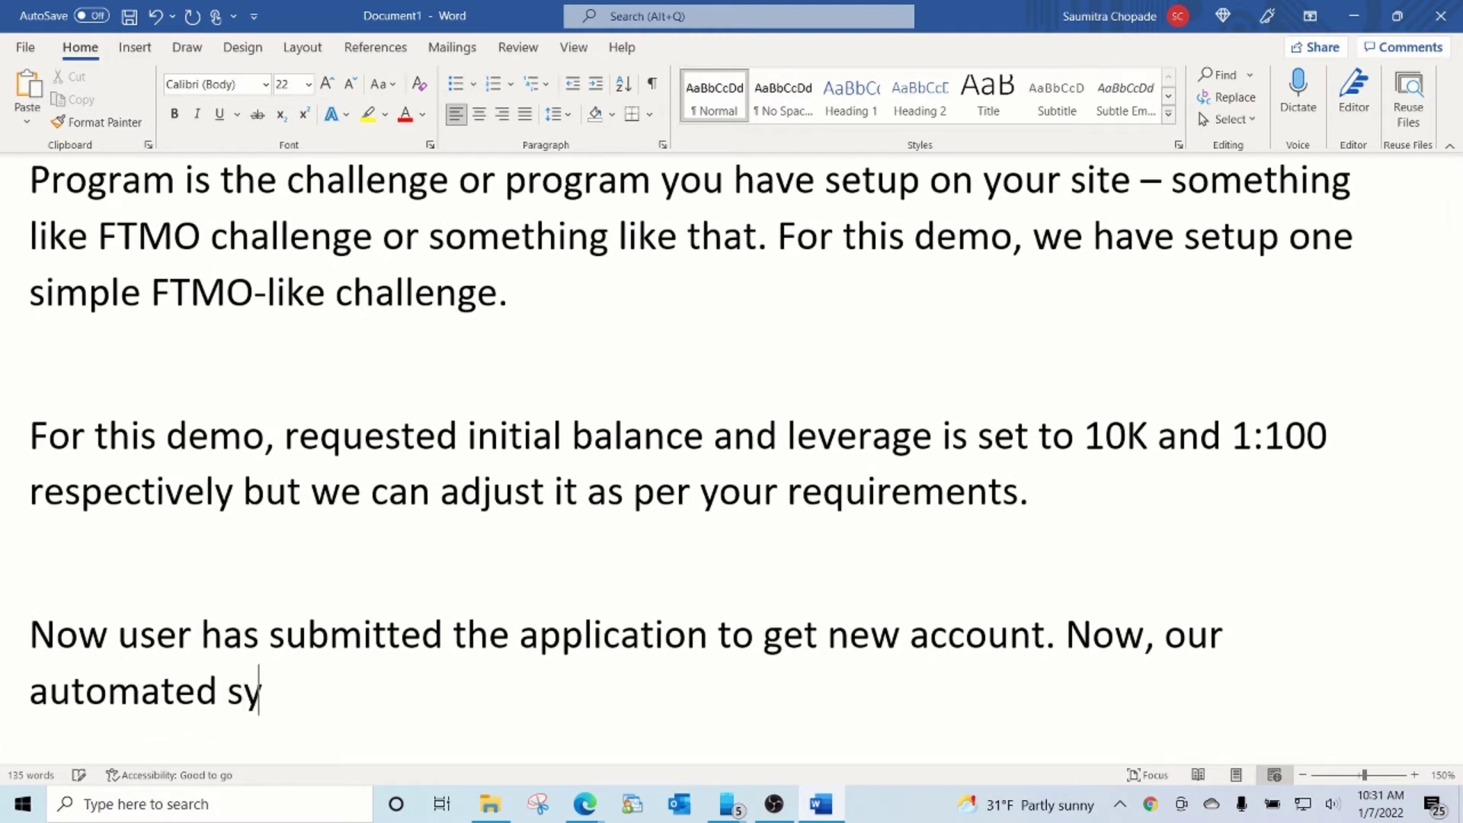
text(stem will work in t)
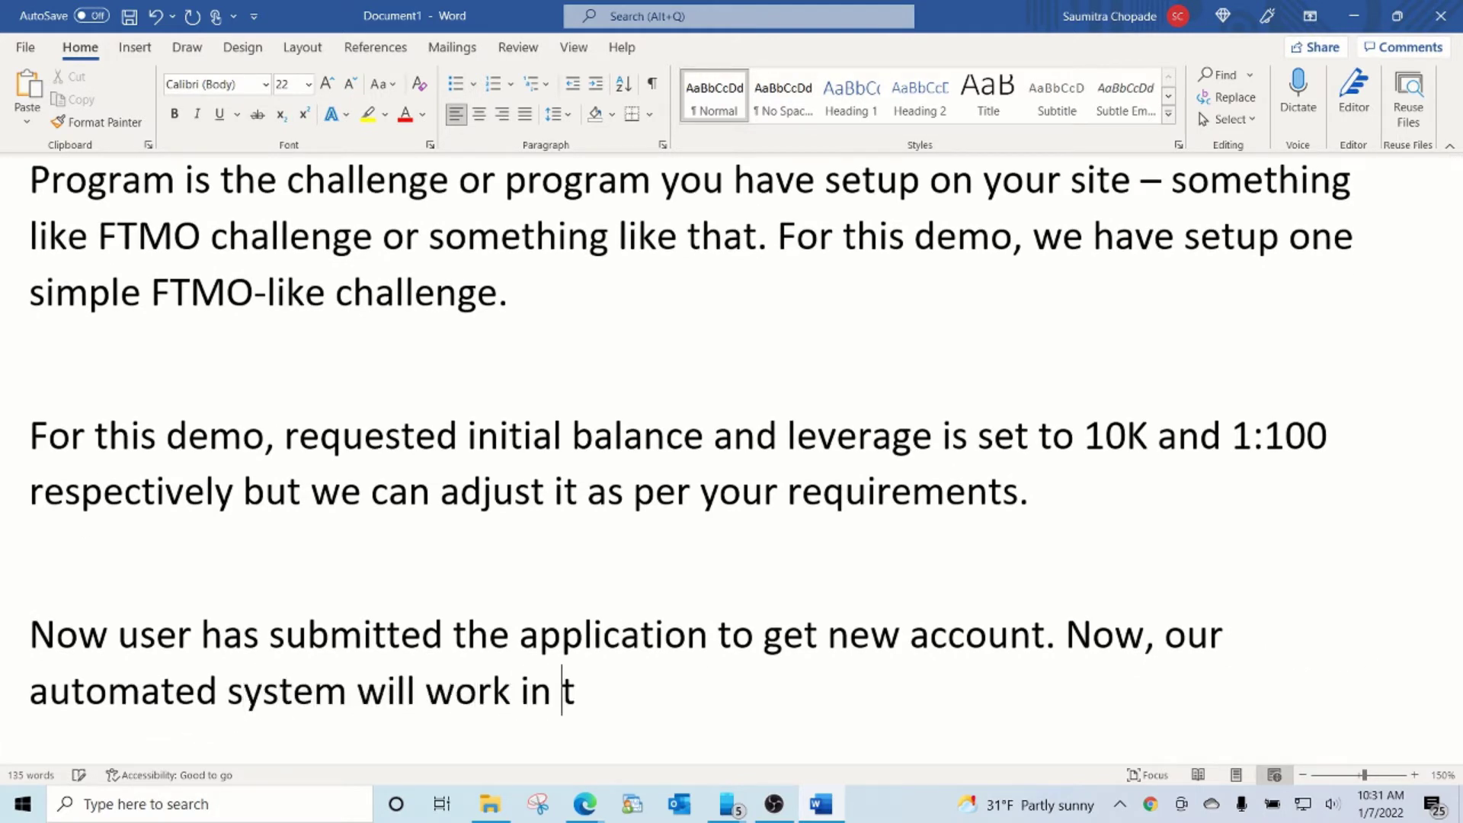
text(he background and)
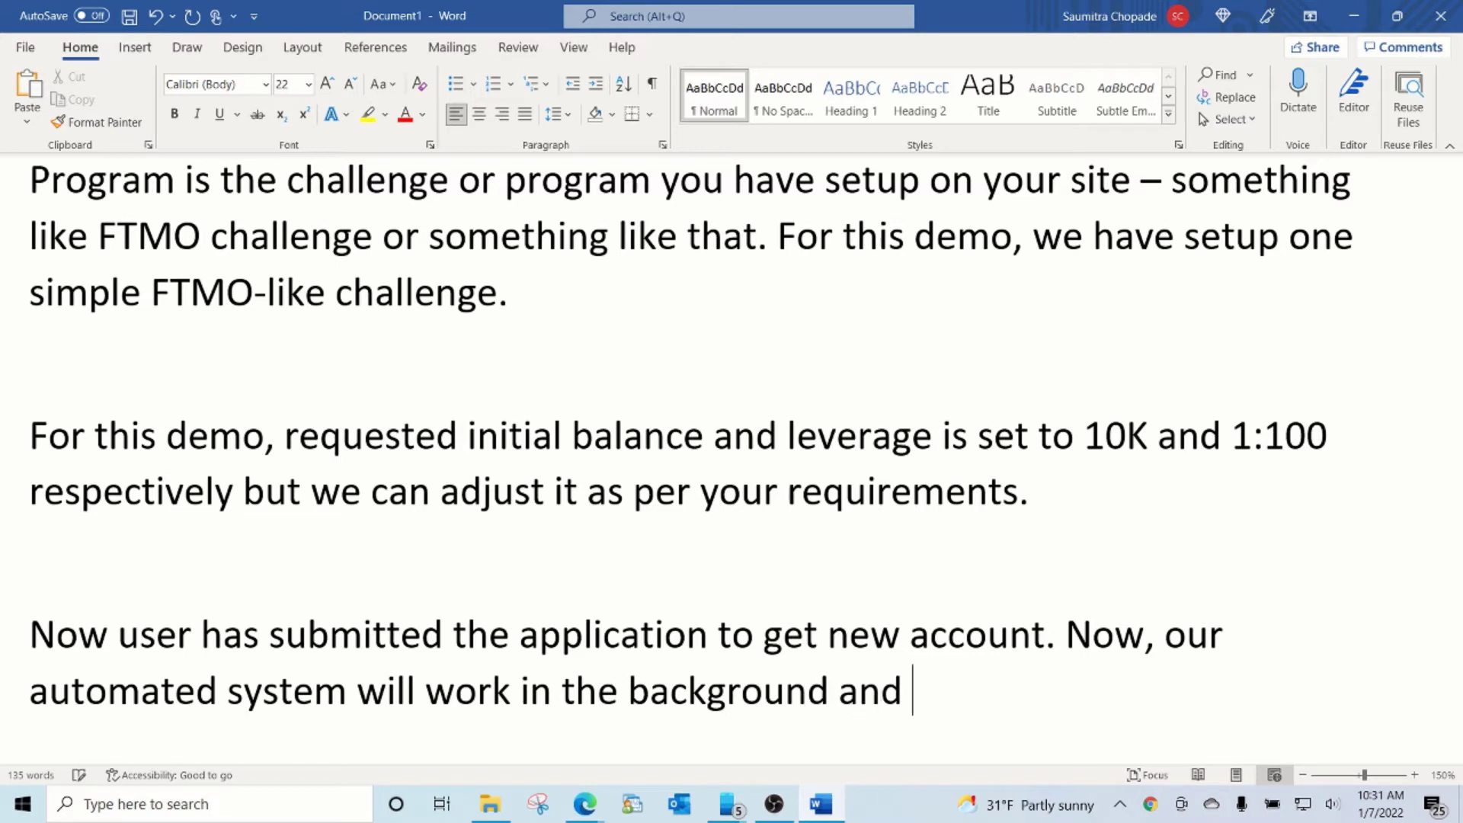
text( create et)
key(BackSpace)
key(BackSpace)
key(BackSpace)
text(t)
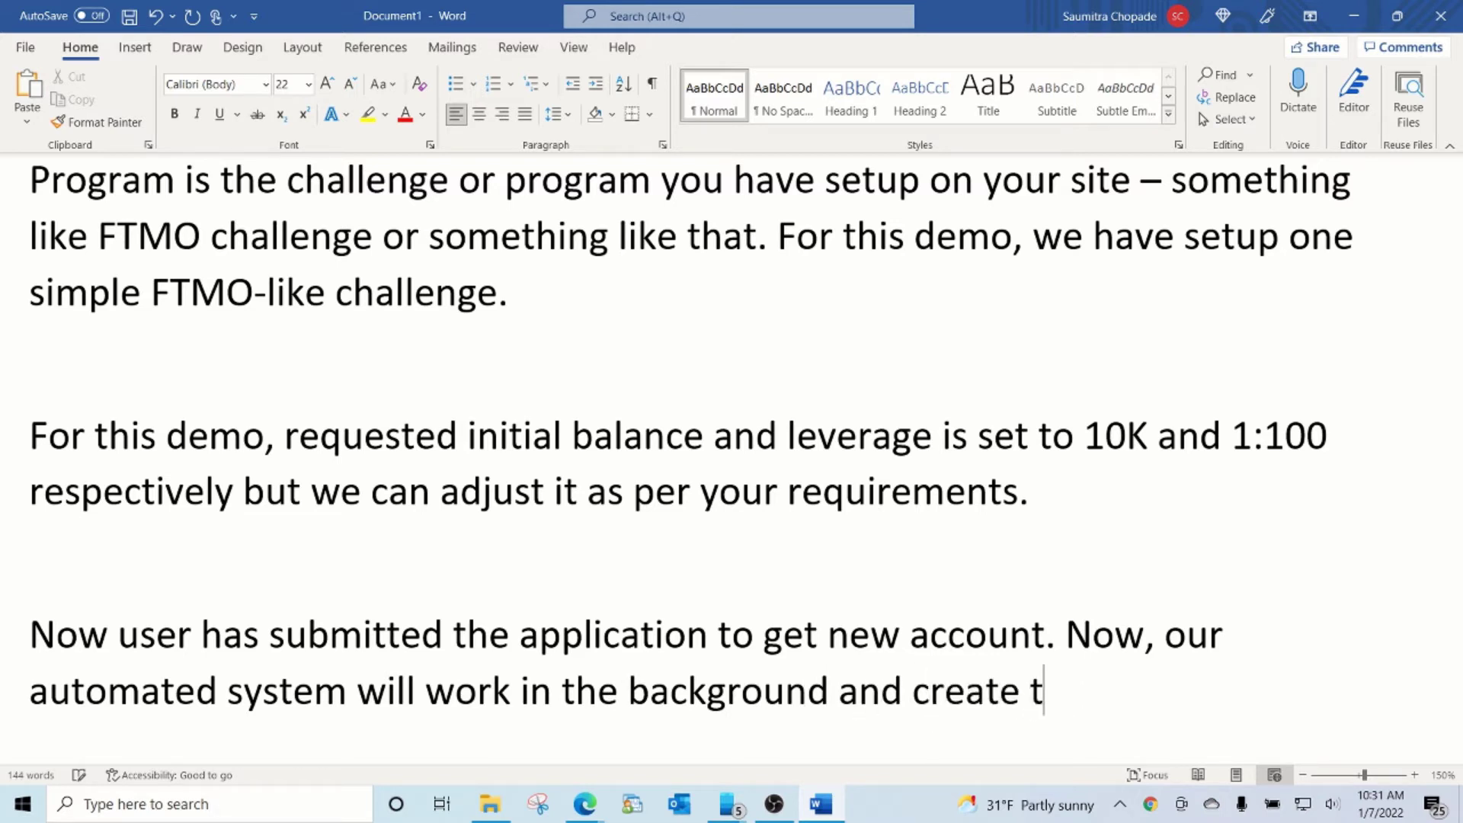
text(he demo MT4 ac)
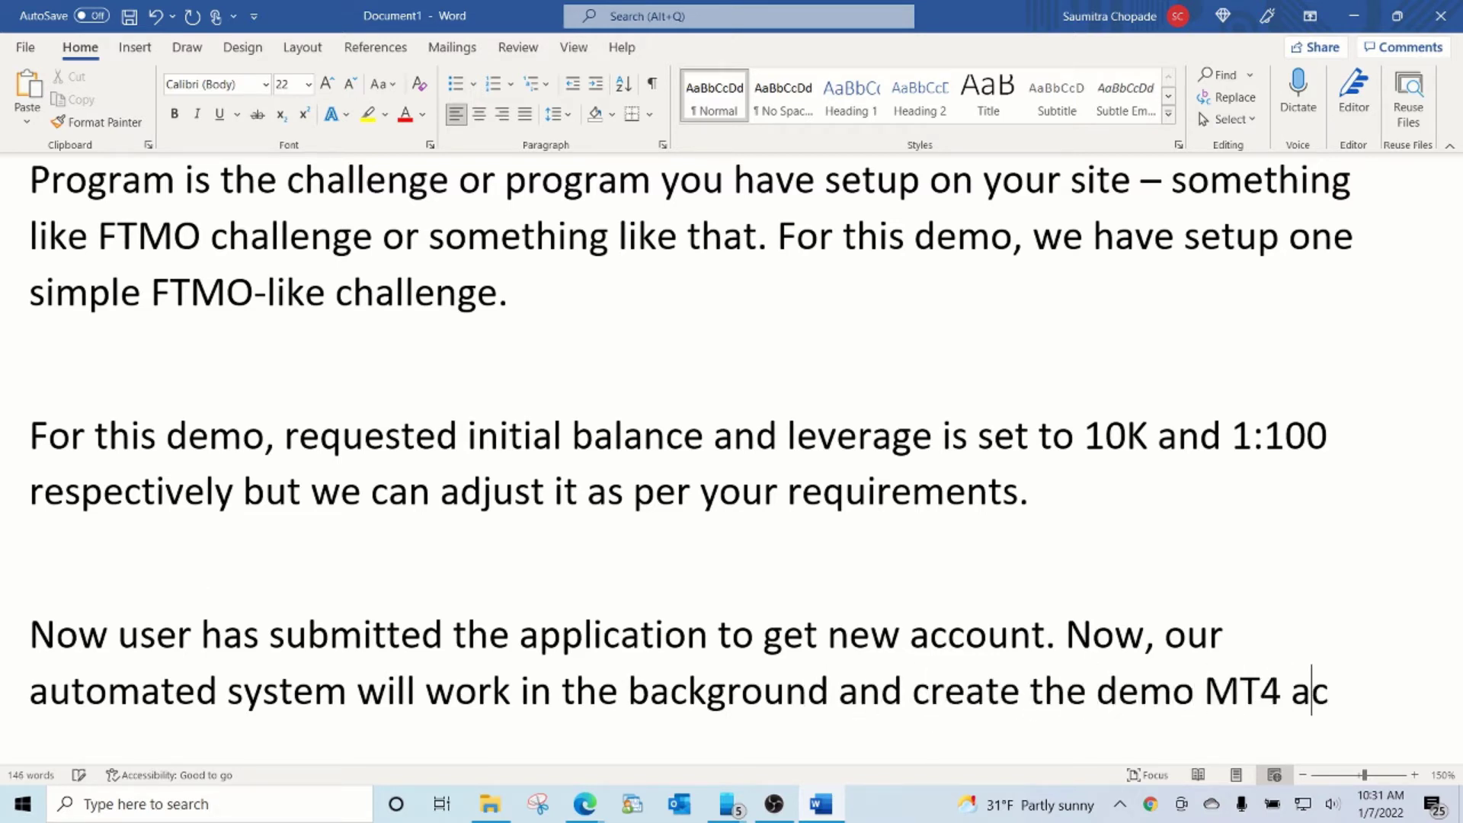
text(count in)
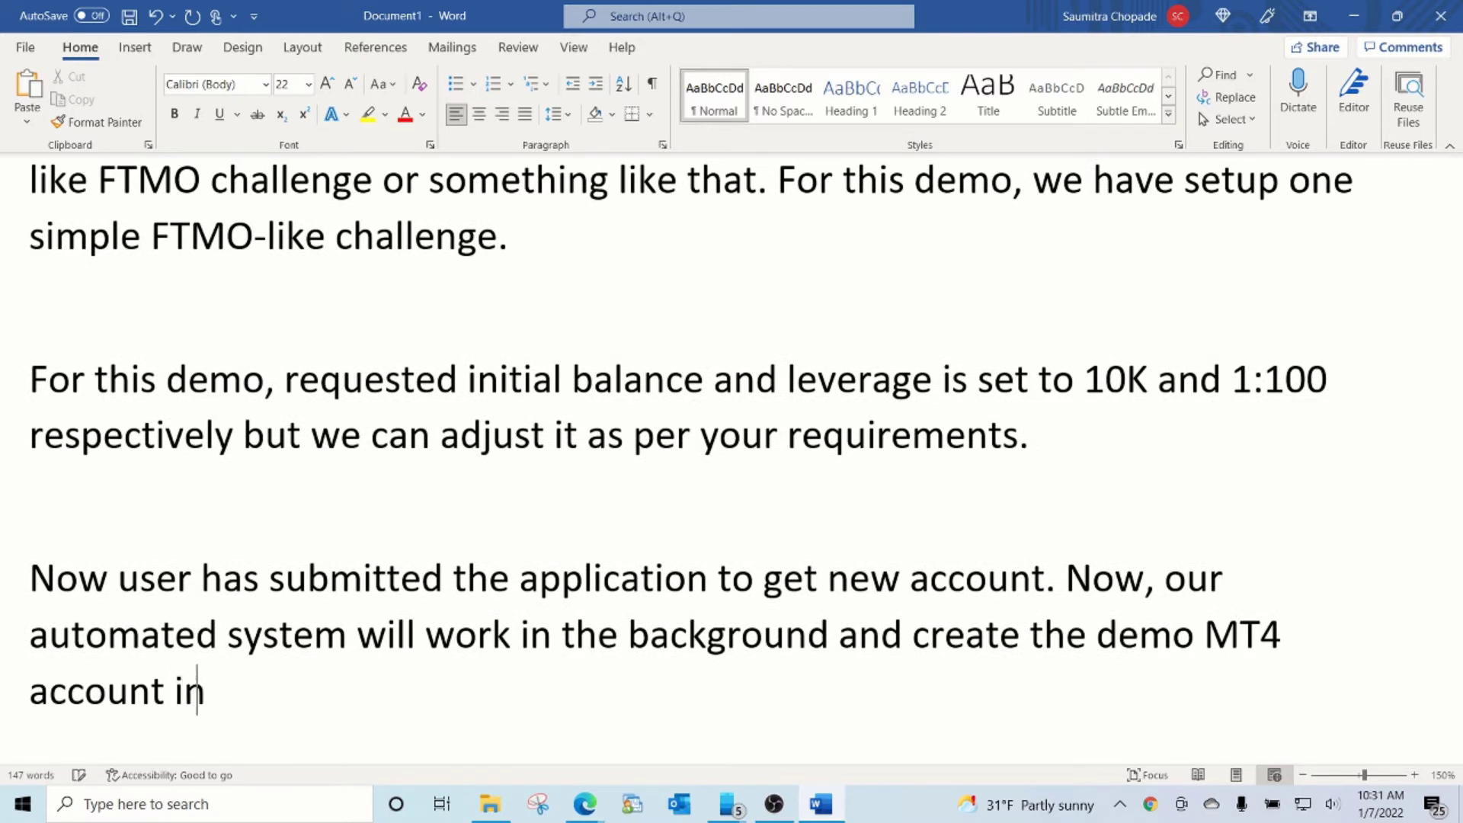
text( the sel)
text(ected)
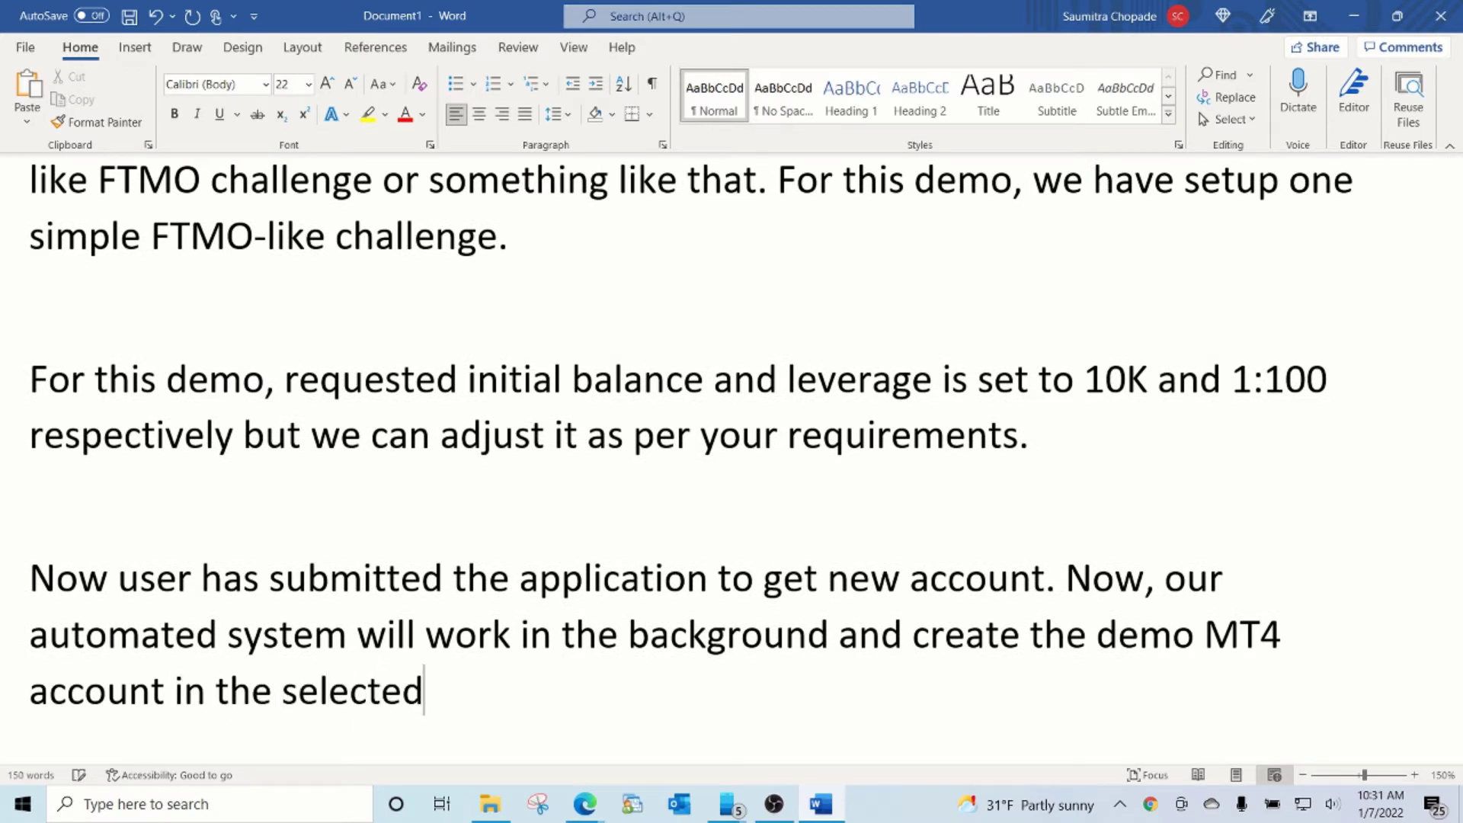
text( broker and send)
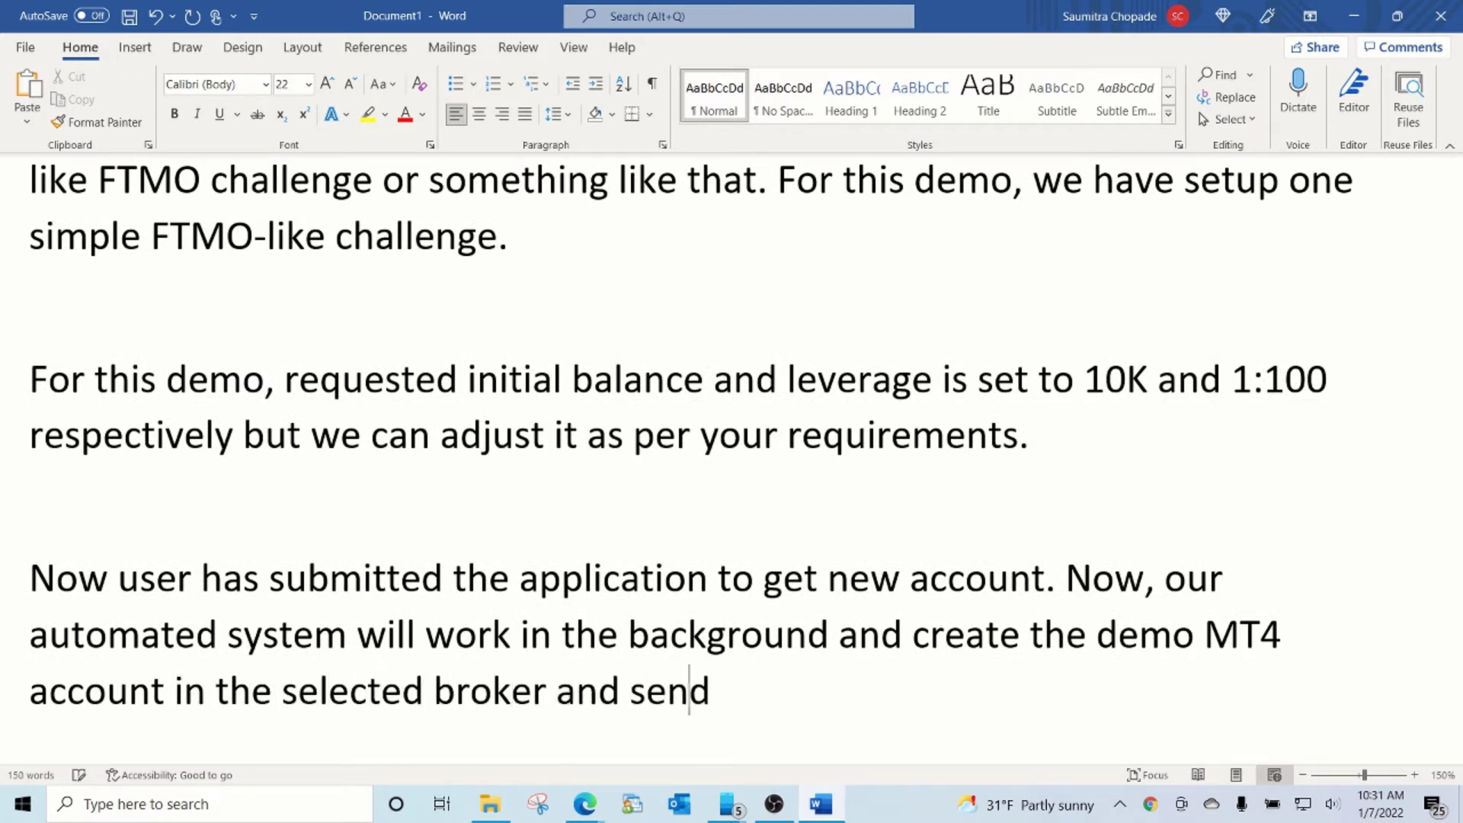
text( the user email wi)
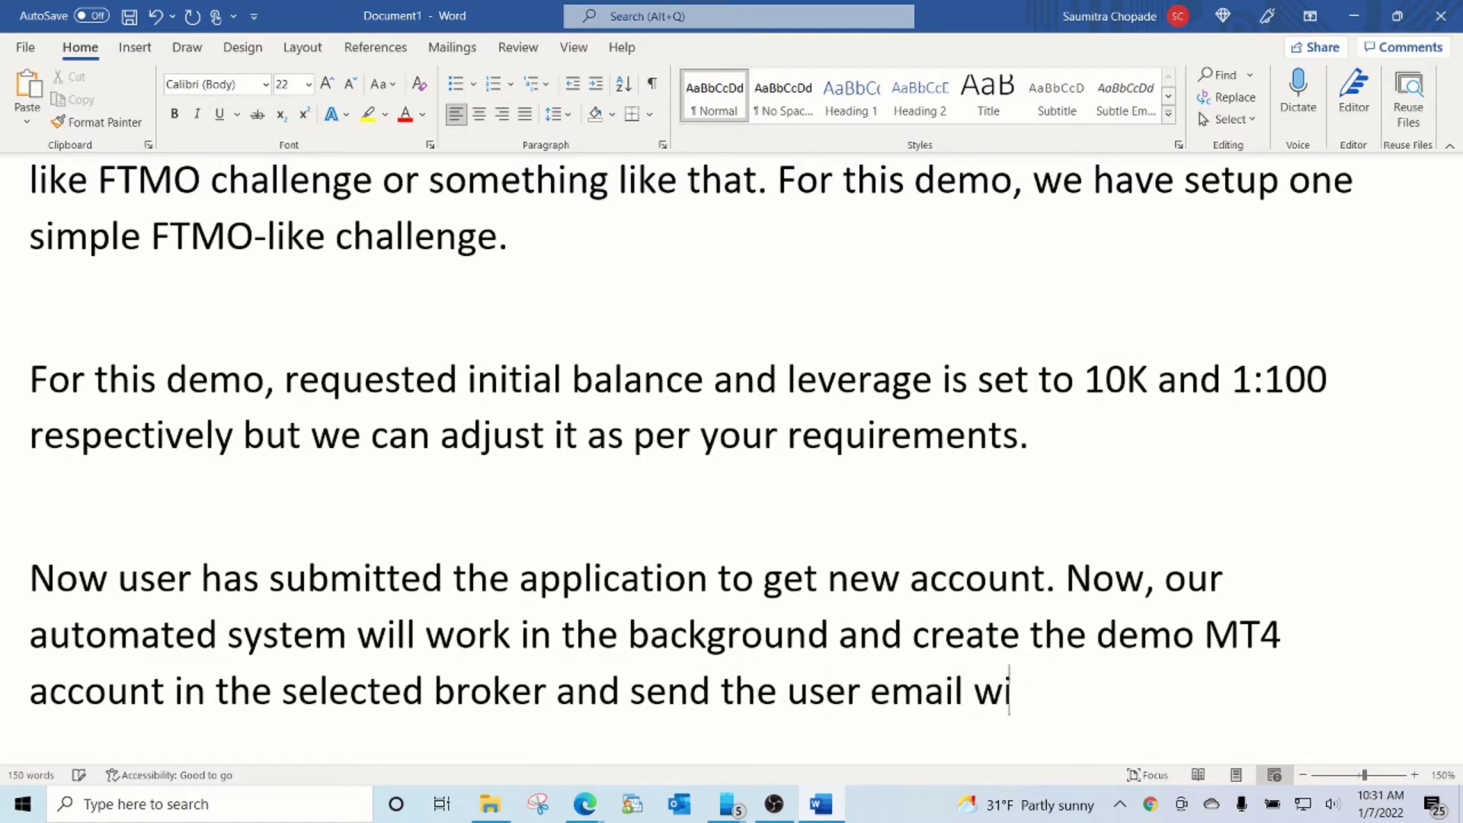
text(th the details.)
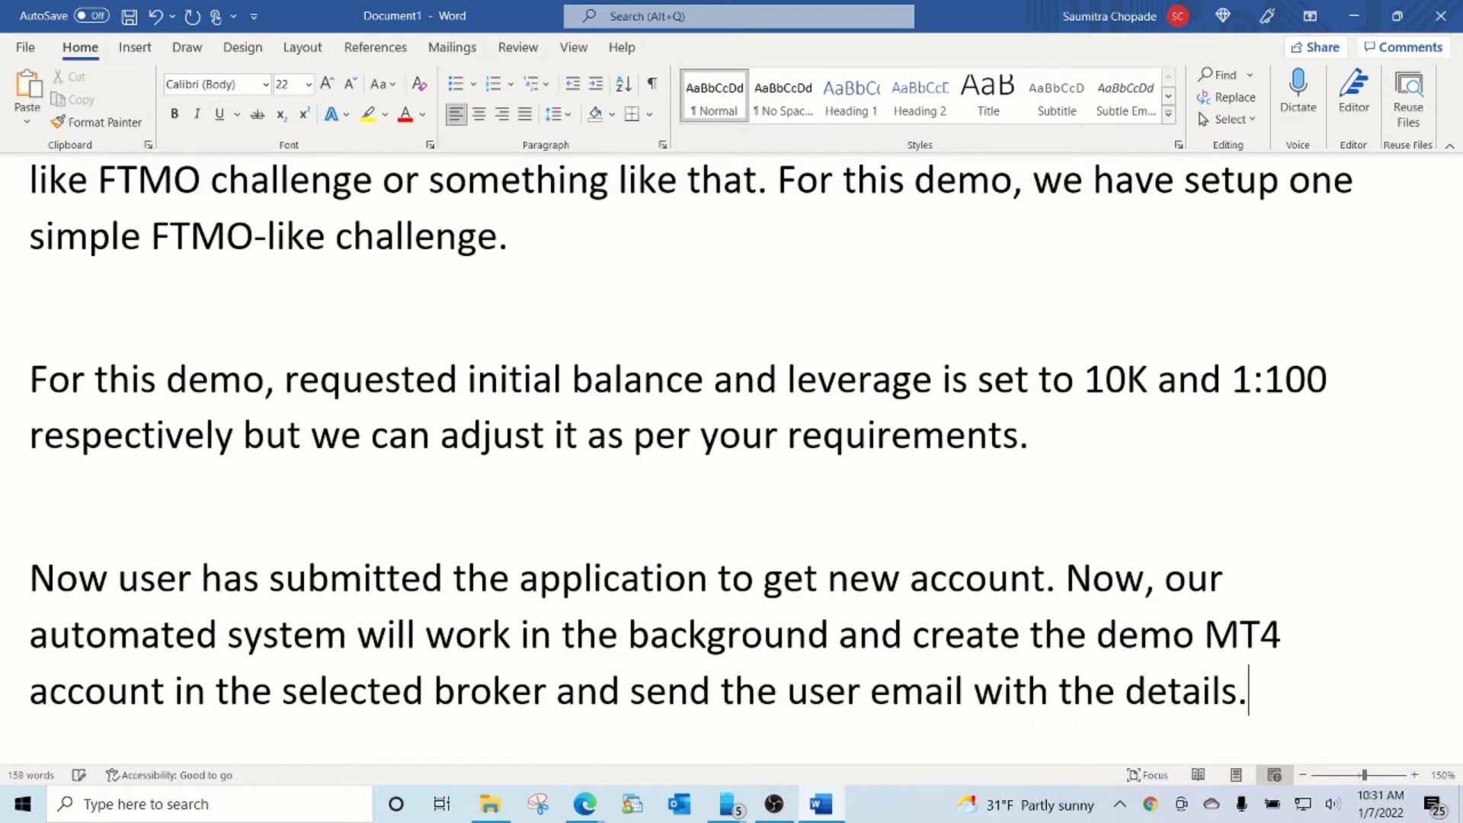
key(Return)
key(Return)
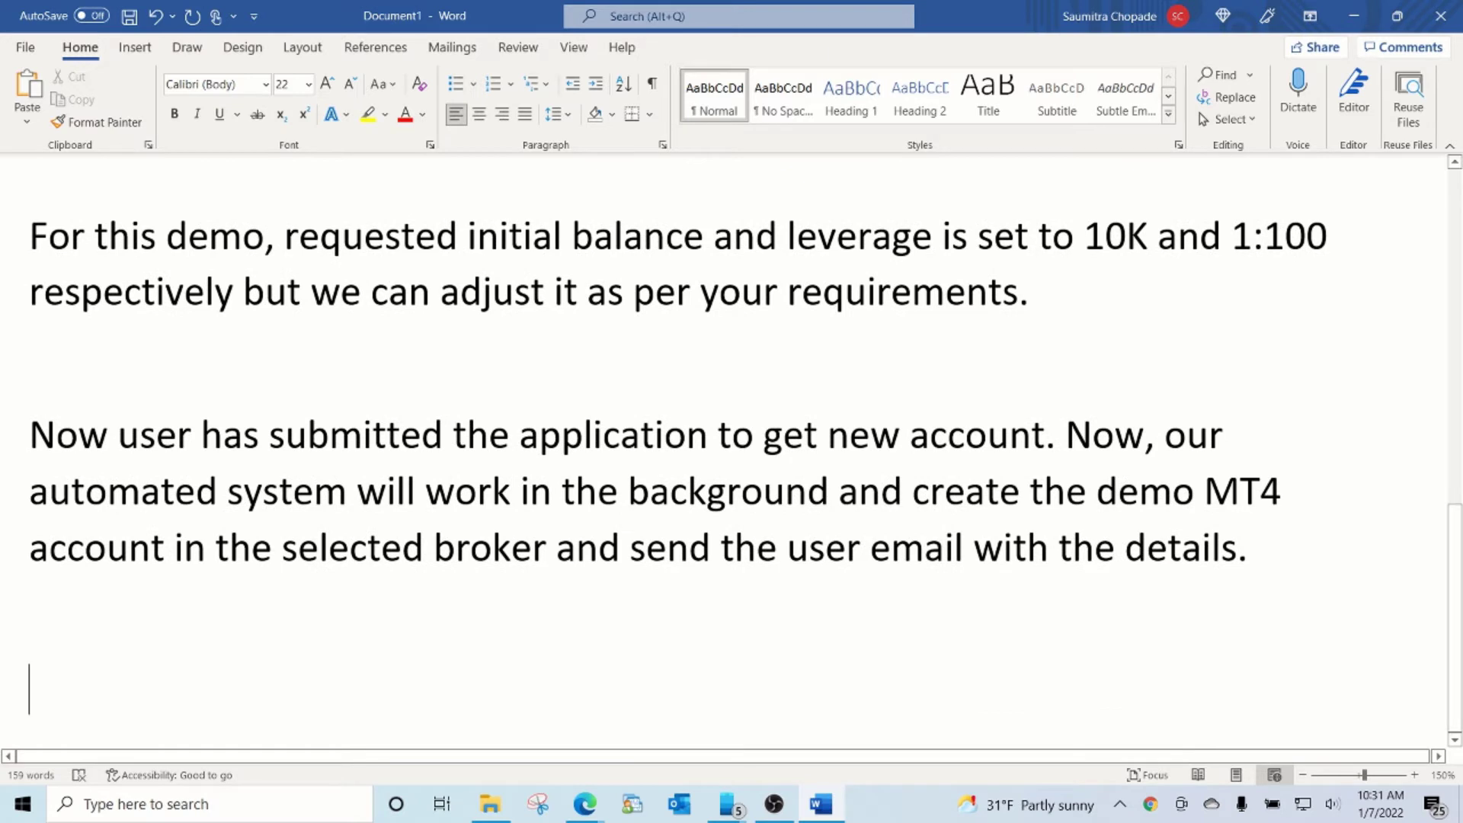
Add the paragraph on 2 min to 1 hour delivery, usually 2-3 minutes, ending 'So lets see if the emails are received.'
text(Depending on t)
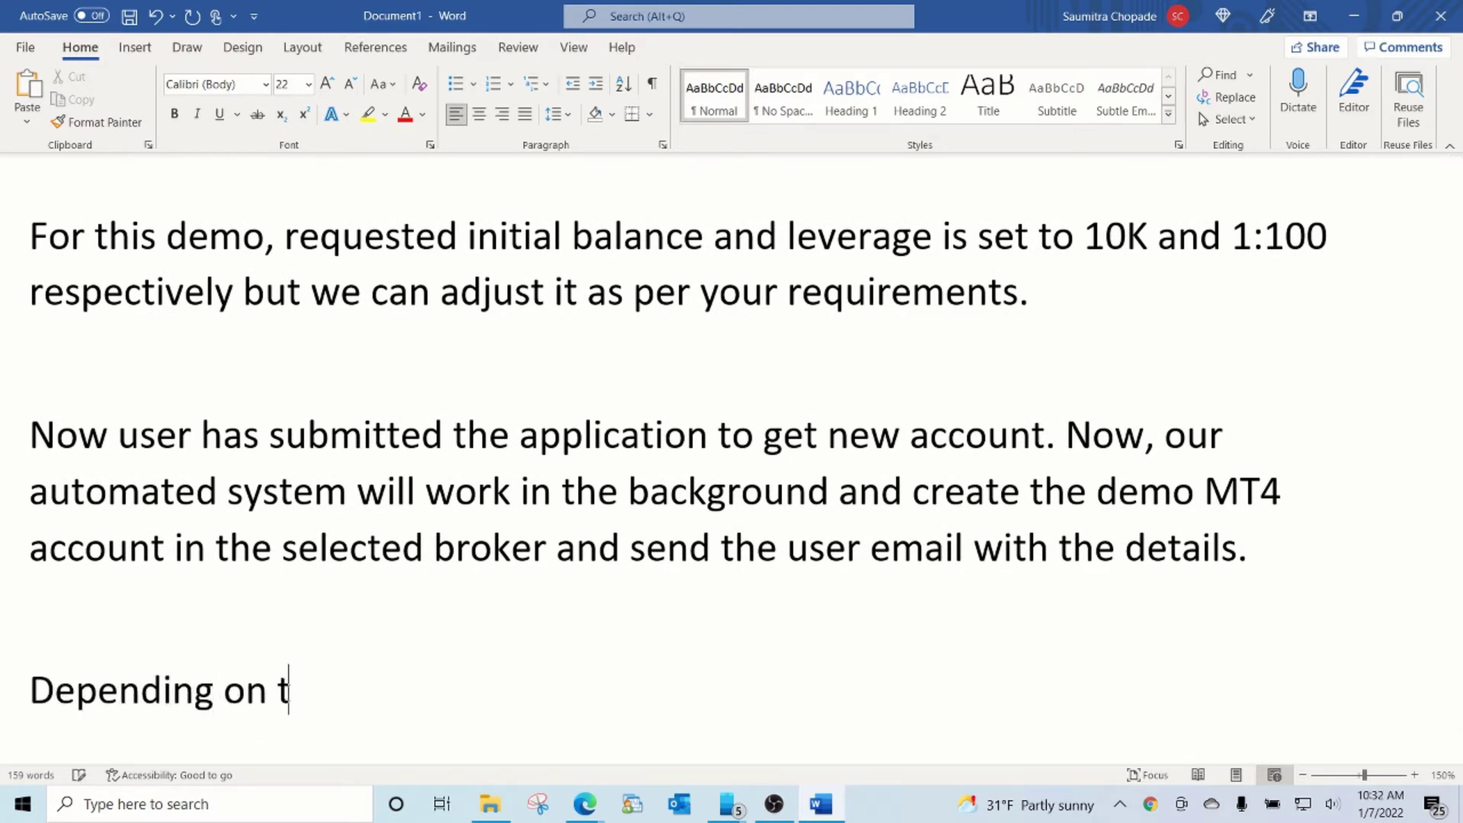
text(he volume of req)
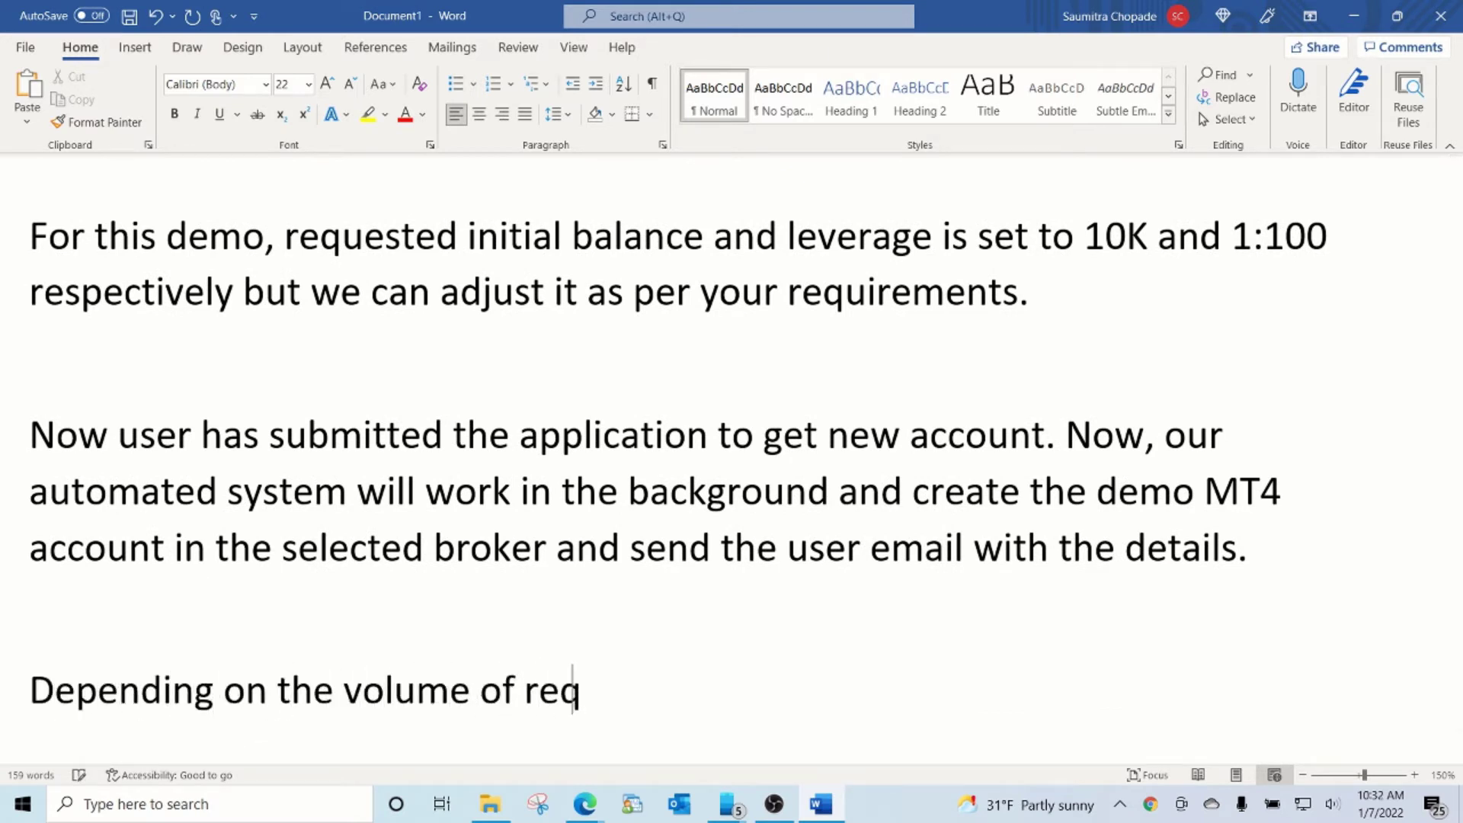
text(uests, it can )
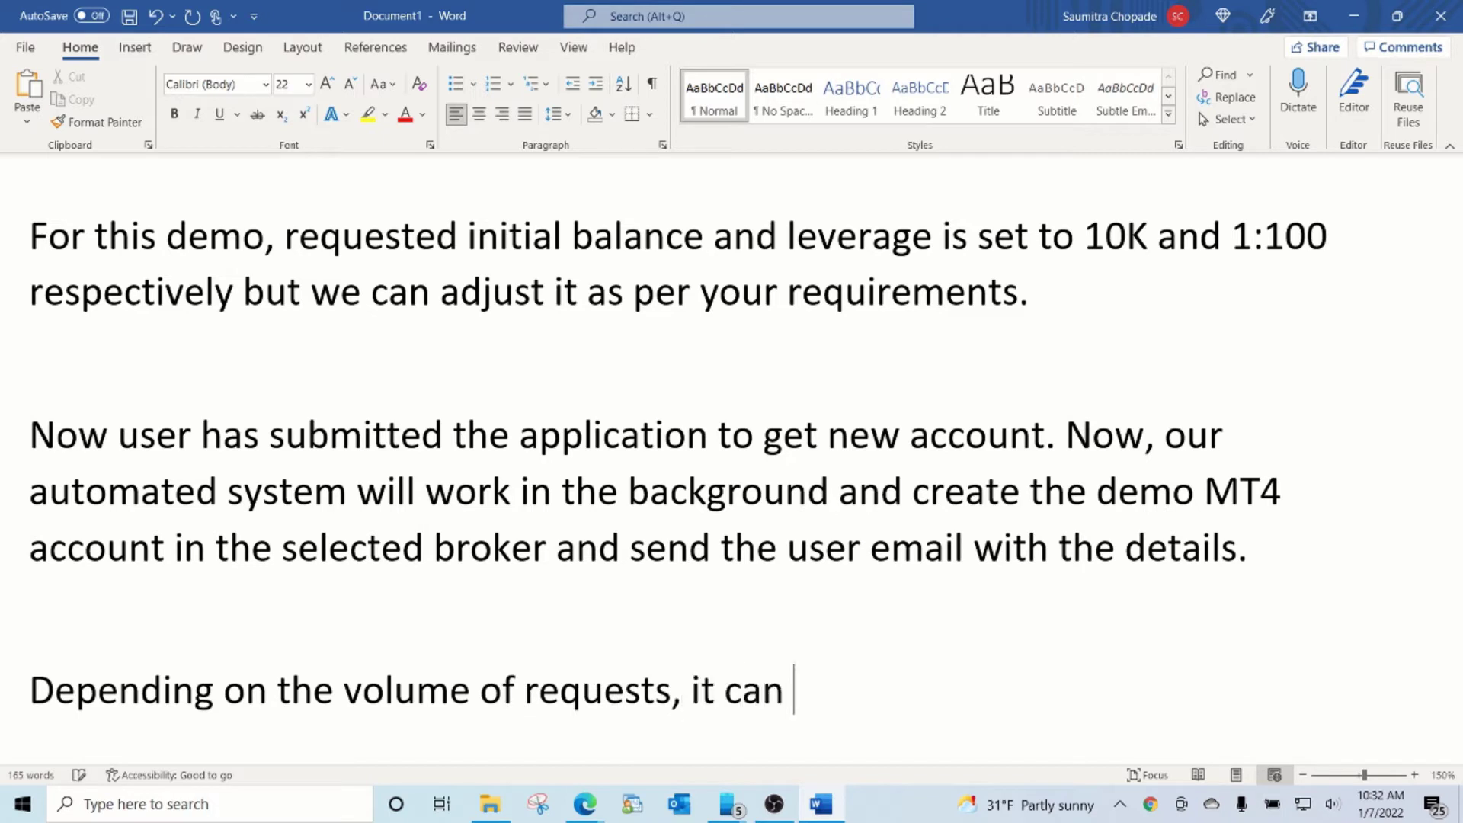
text(take anywher)
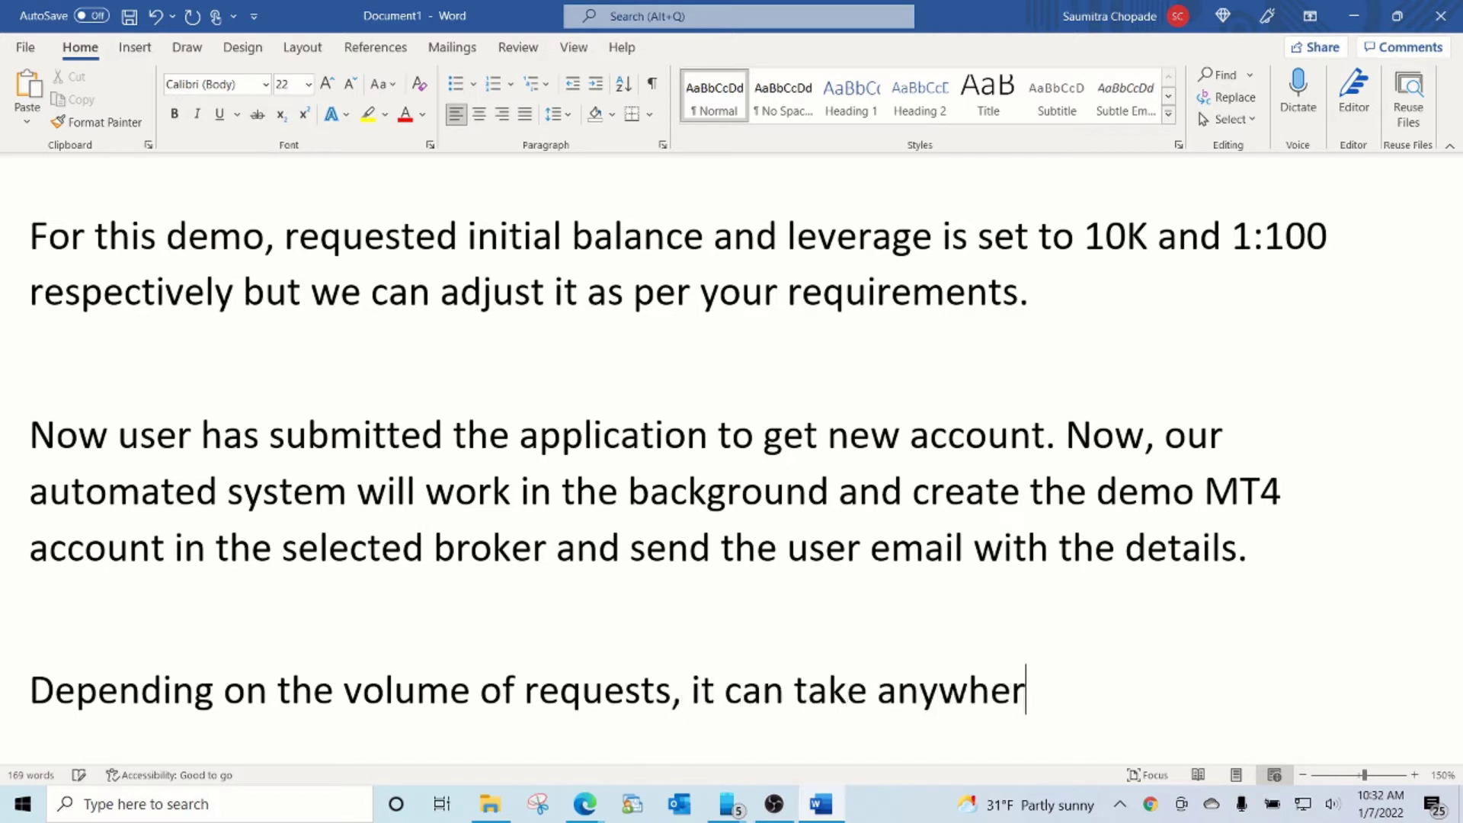
text(e from 2)
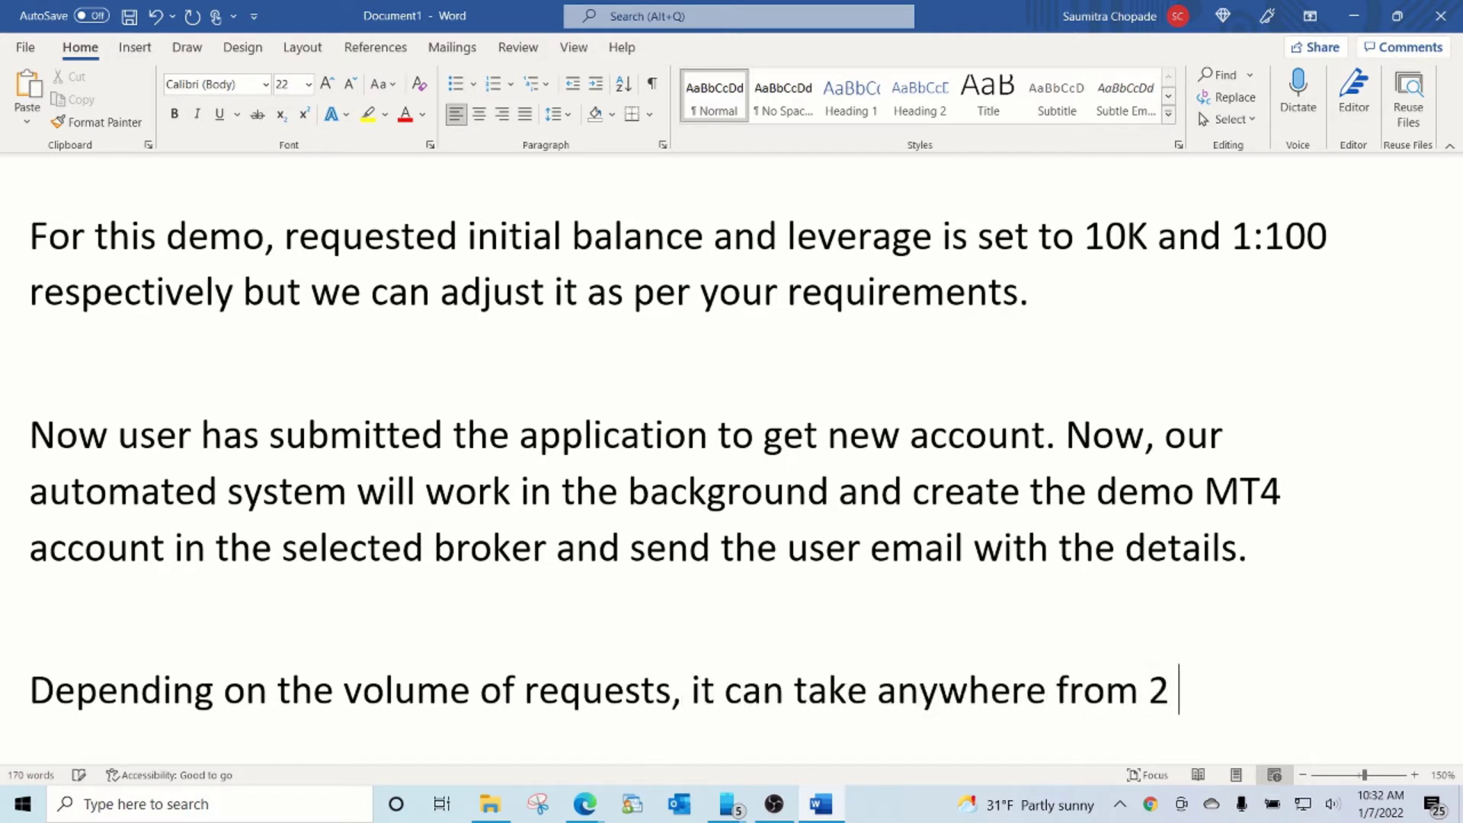
text( min to 1)
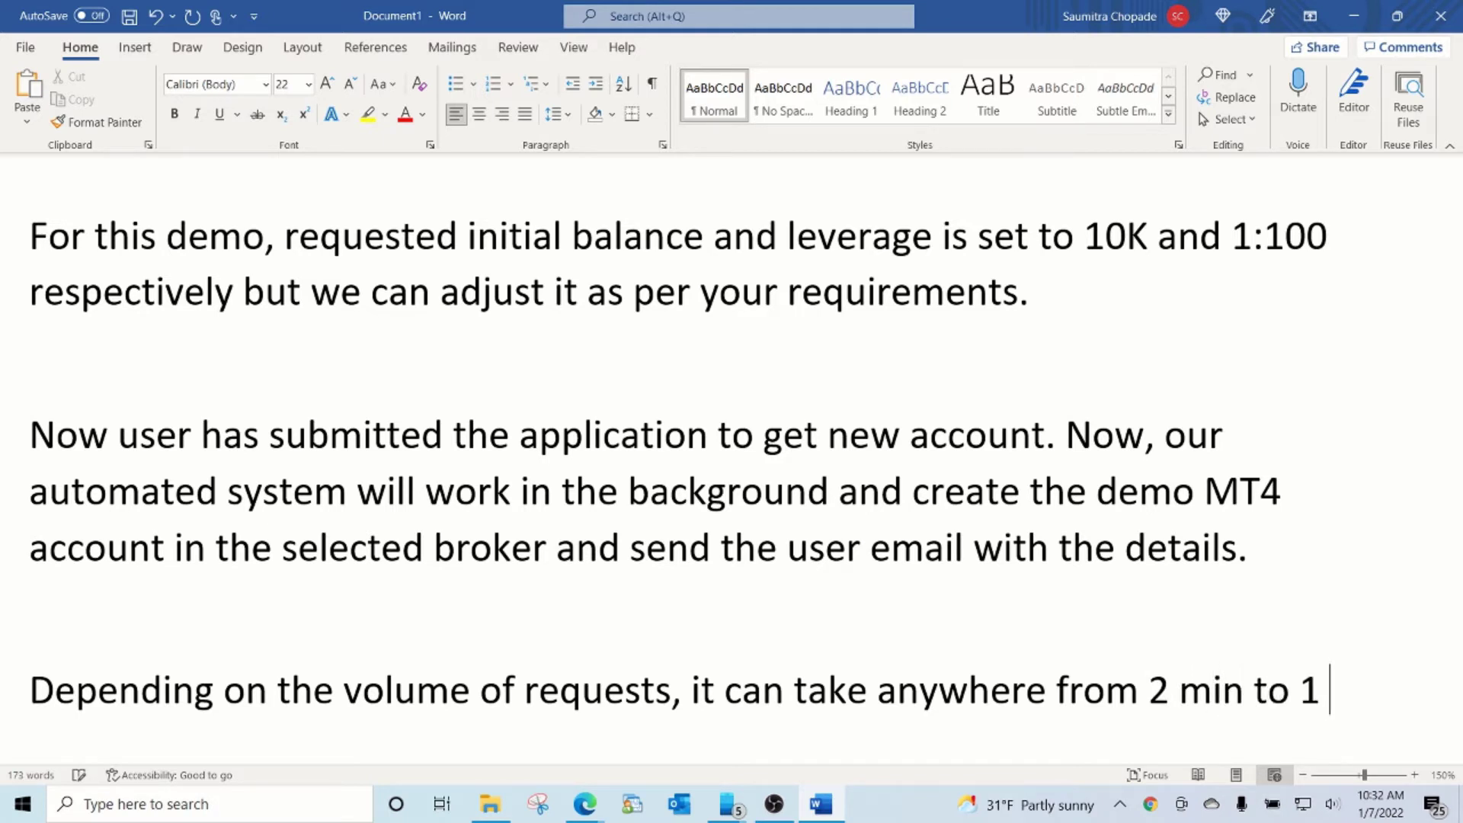
text(hour to get the a)
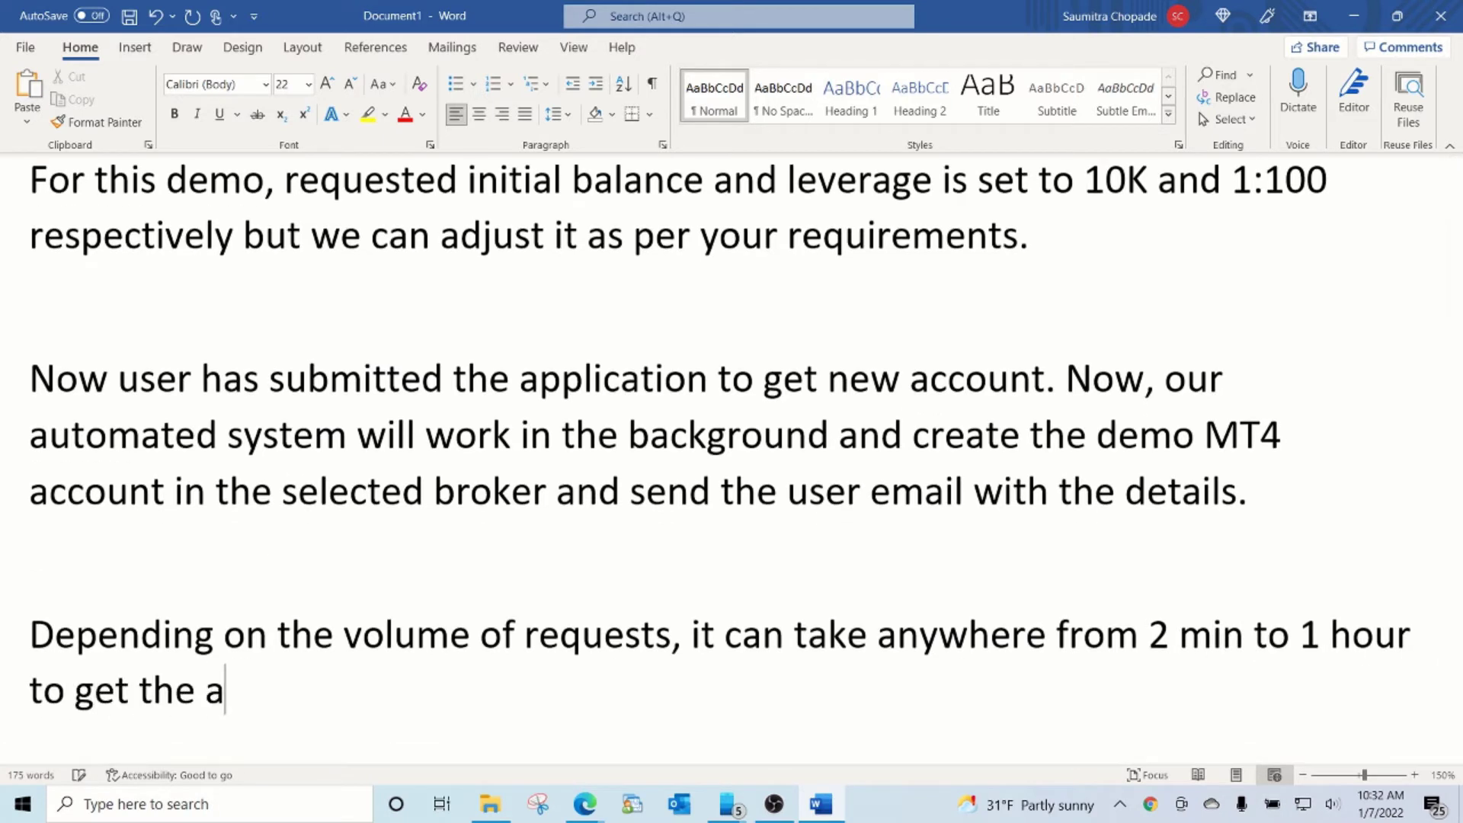
text(ccount email )
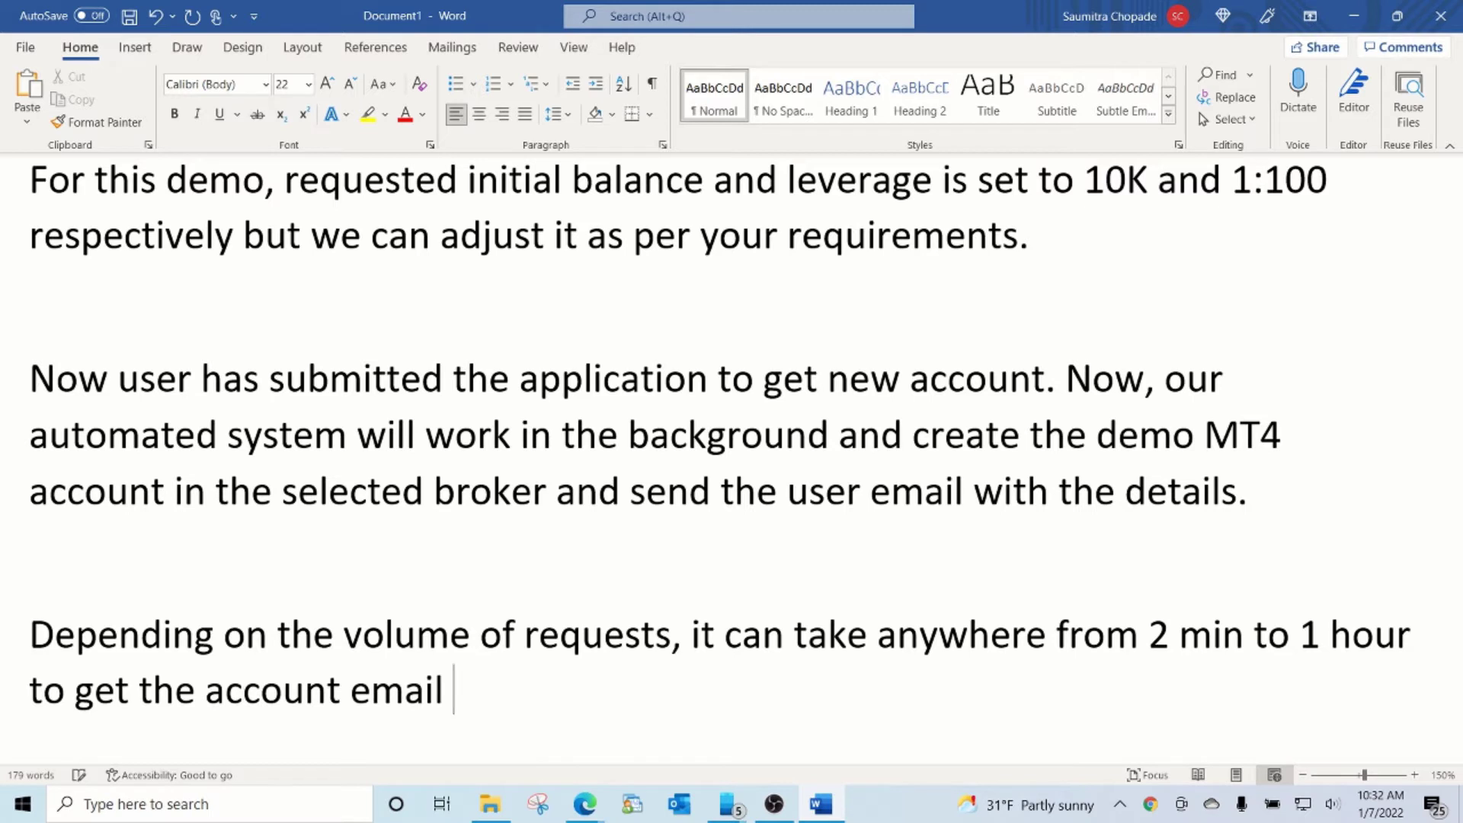
text(but with small )
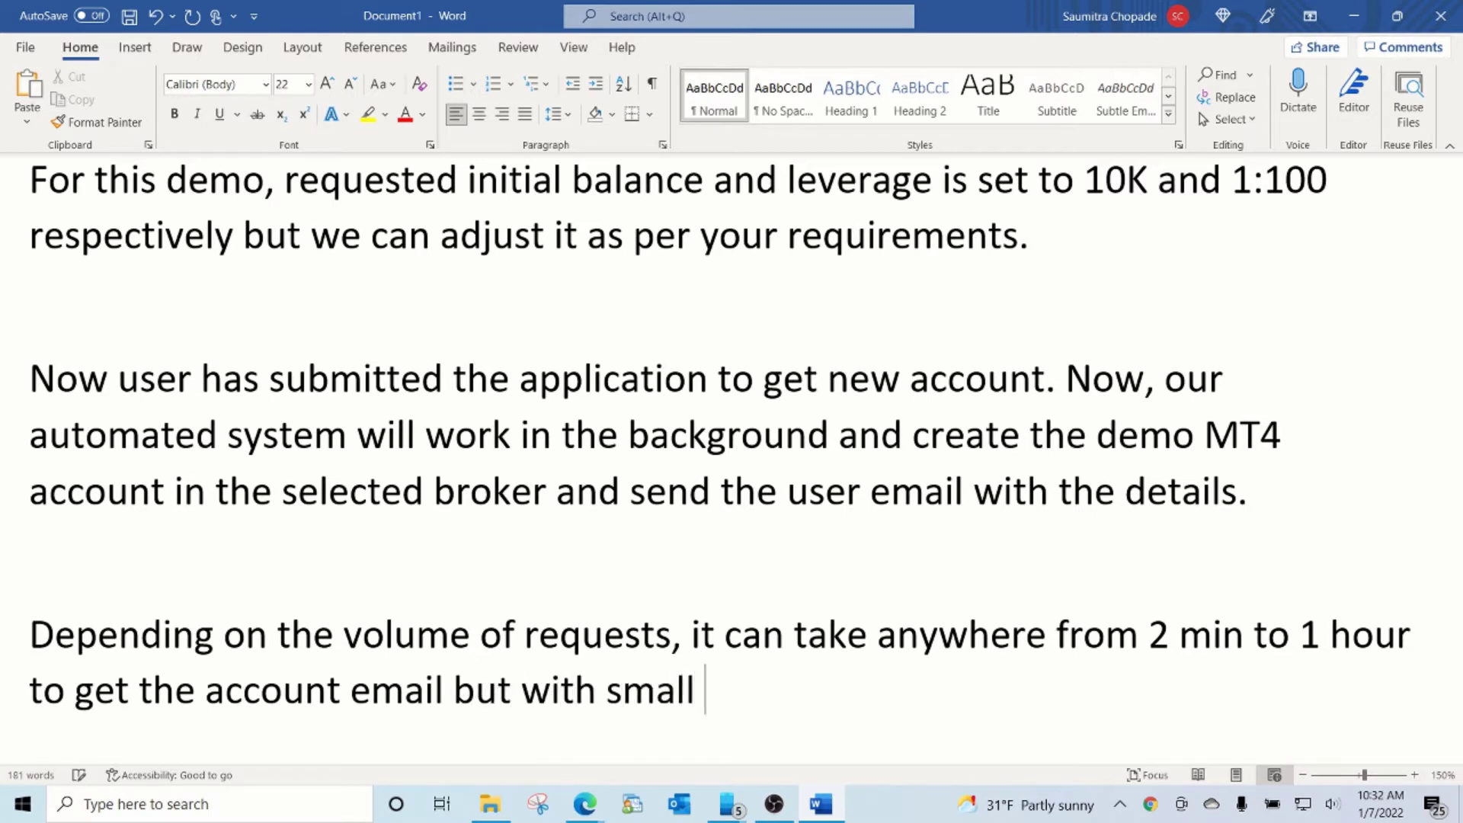
text(volumeyou)
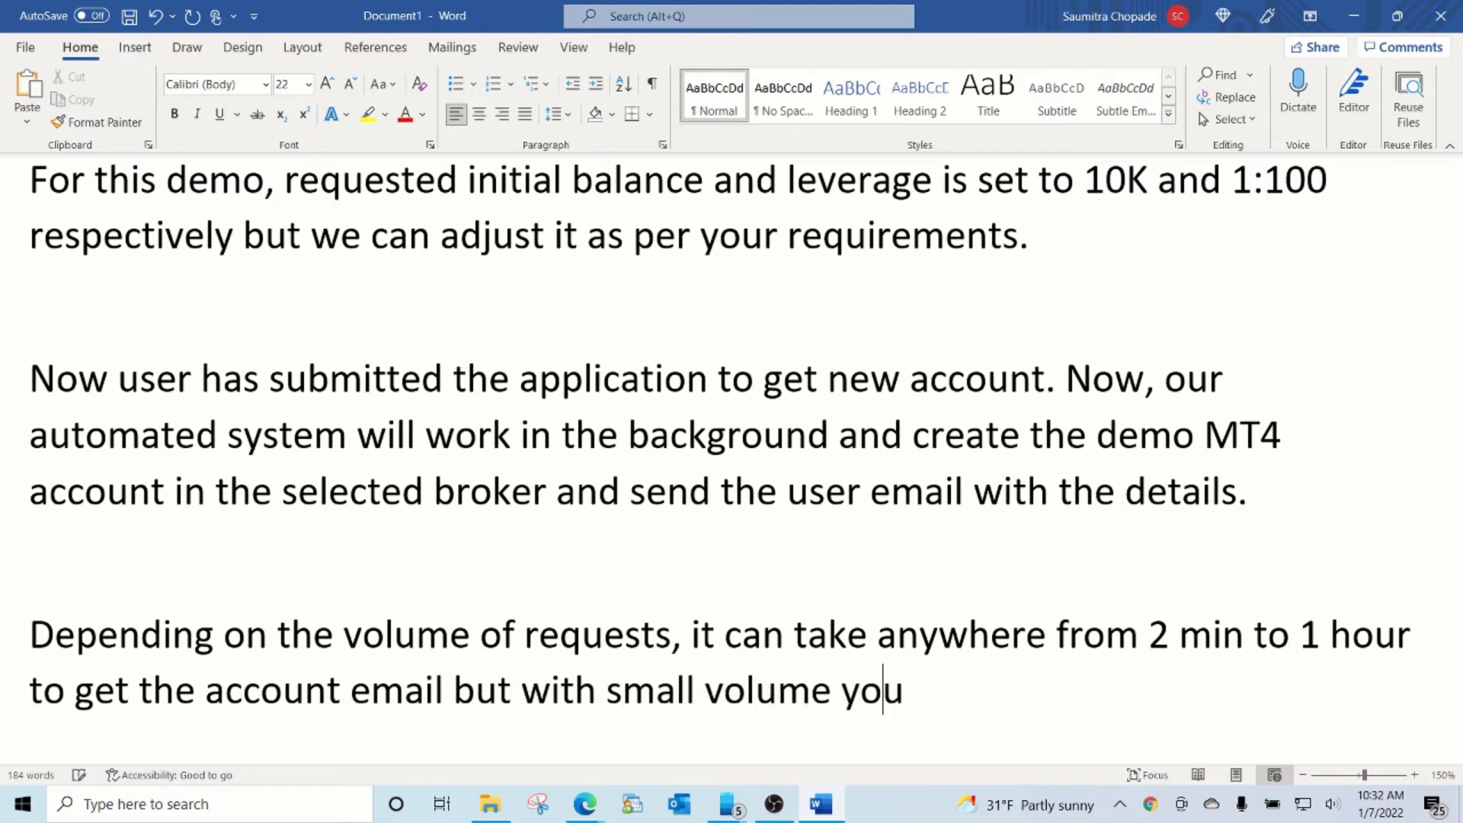
text( should expect)
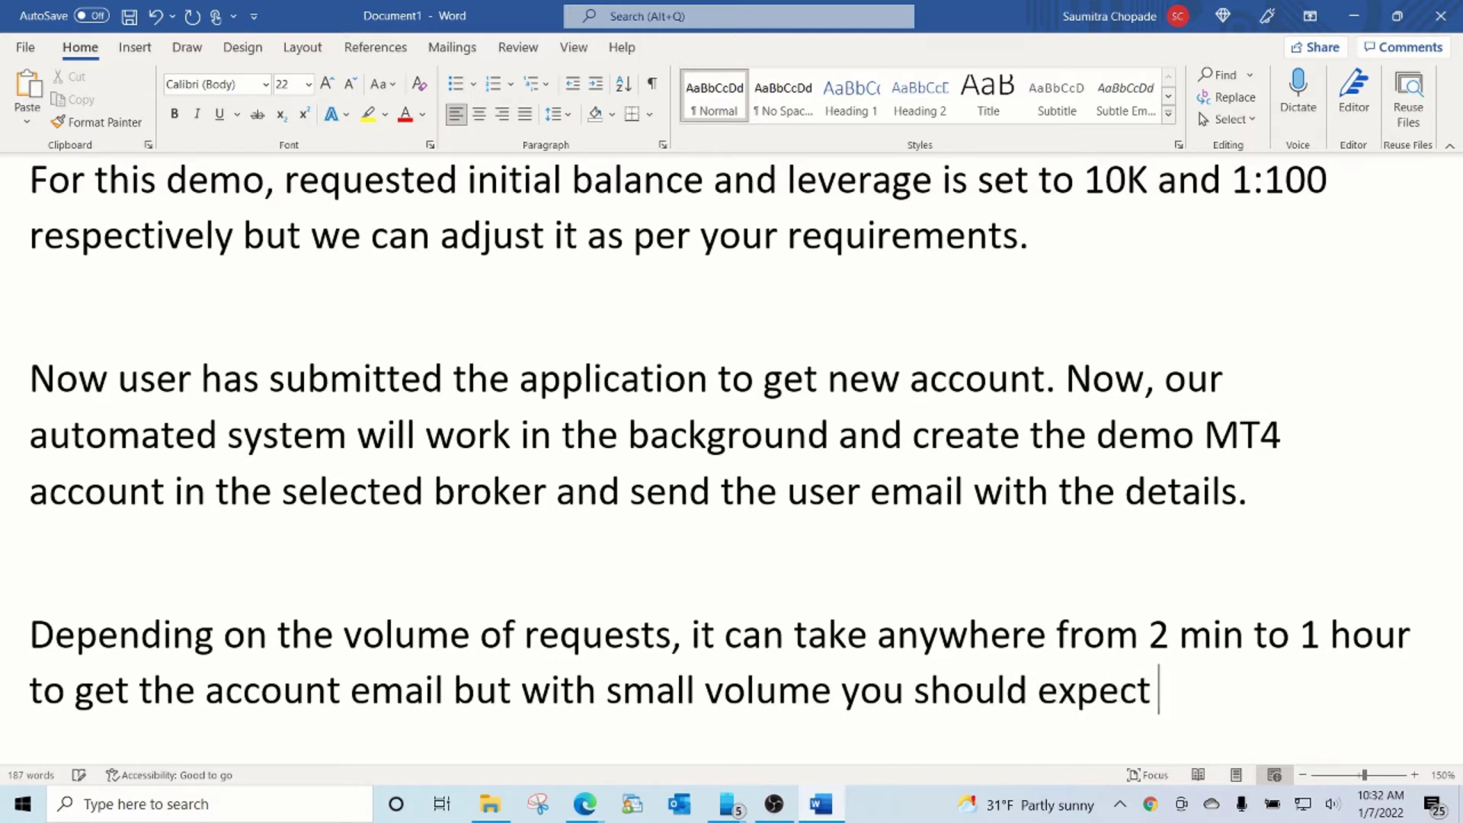
text( this )
text(o be d)
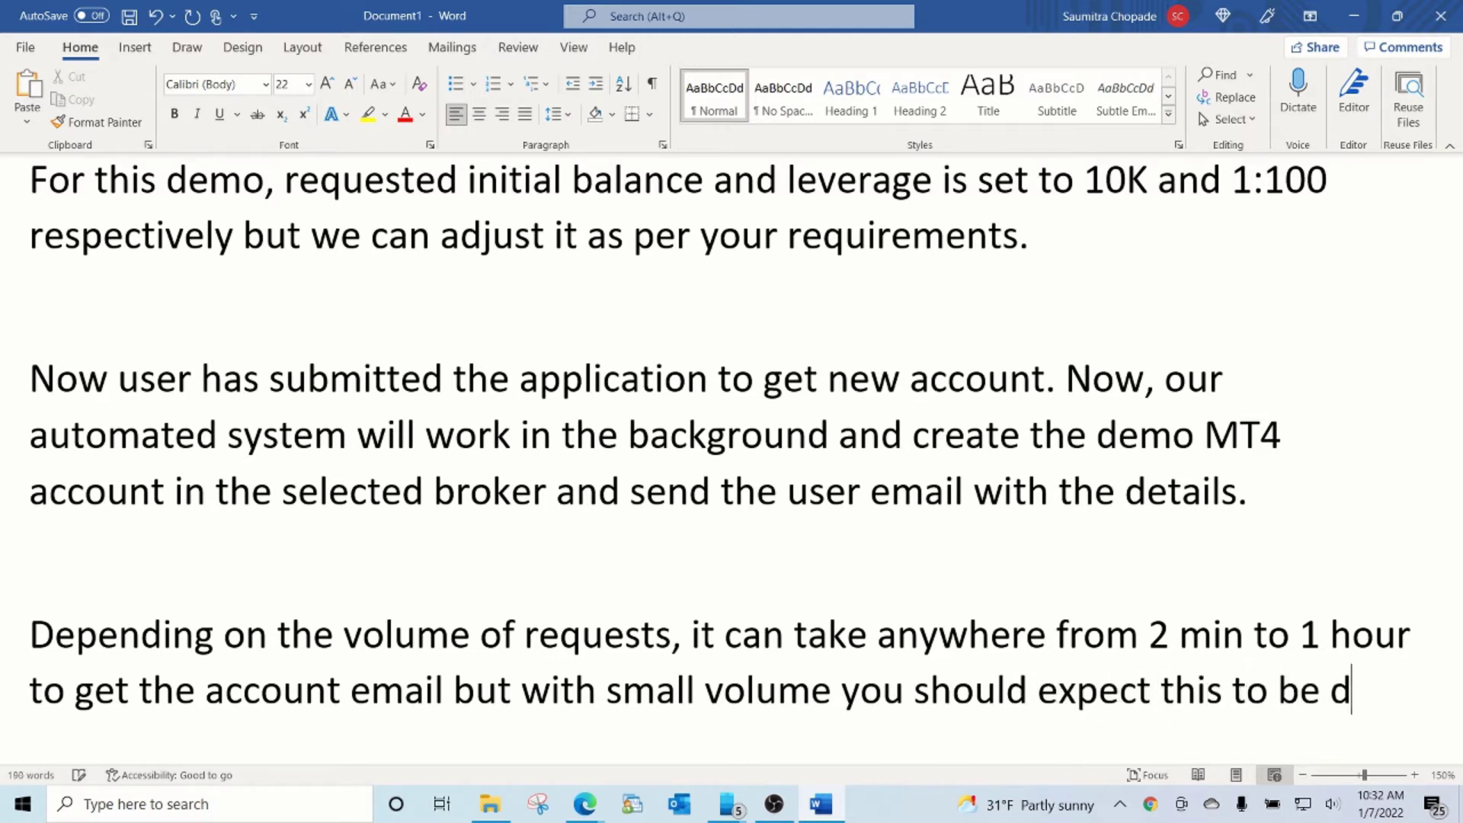
text(one within )
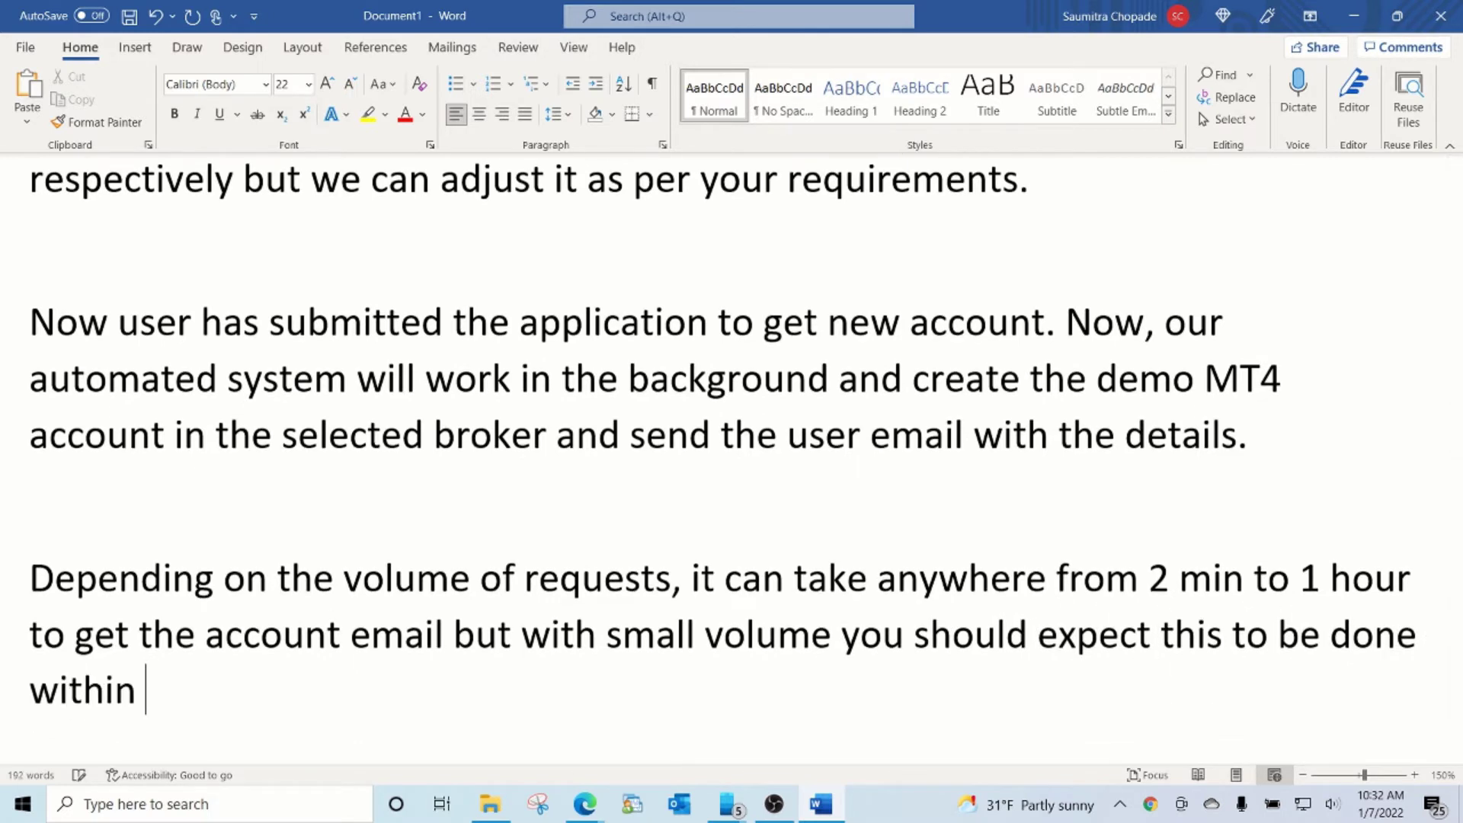
text(2-3 minutes.)
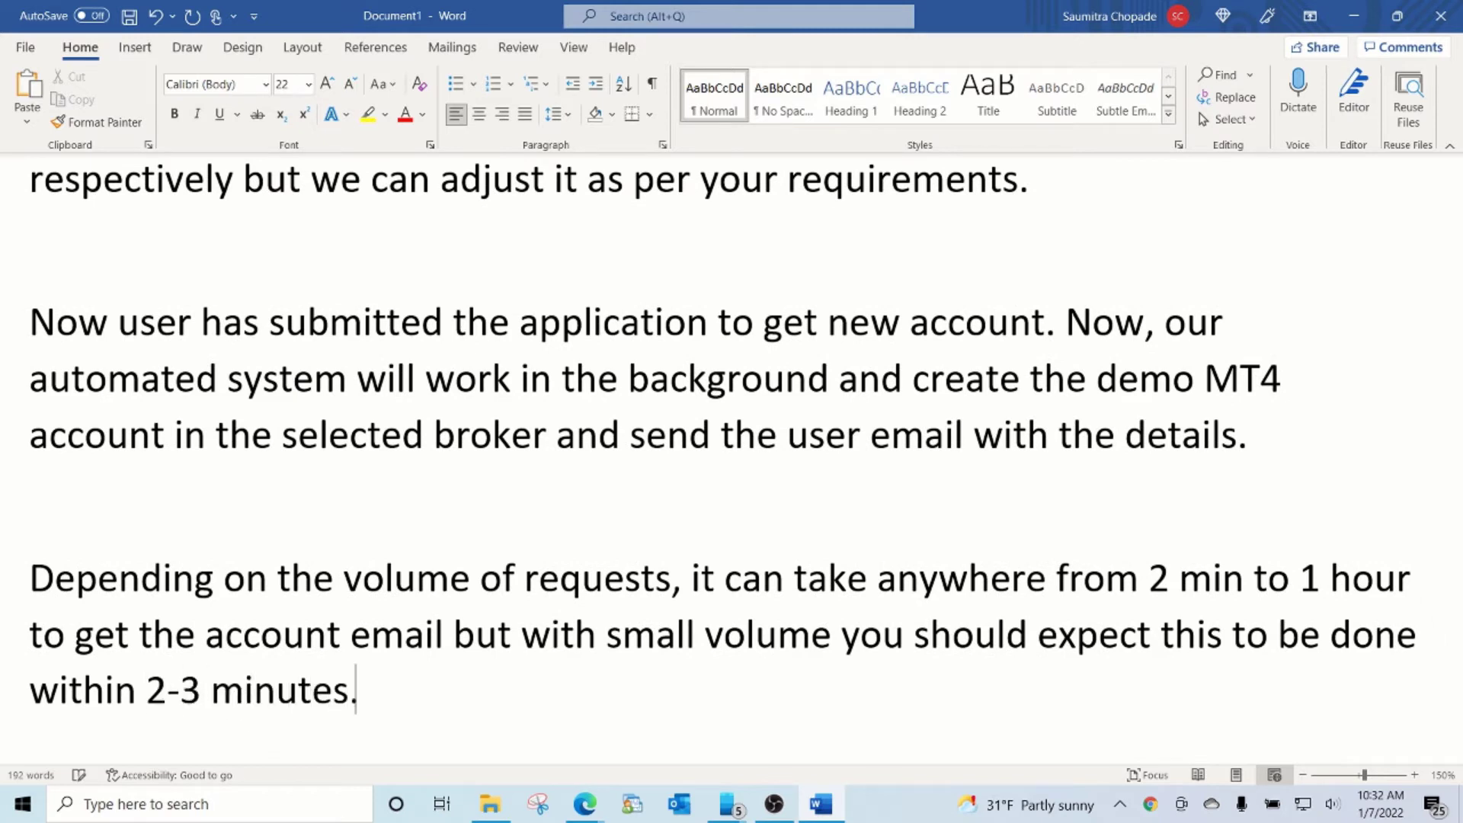
text( Now the user i)
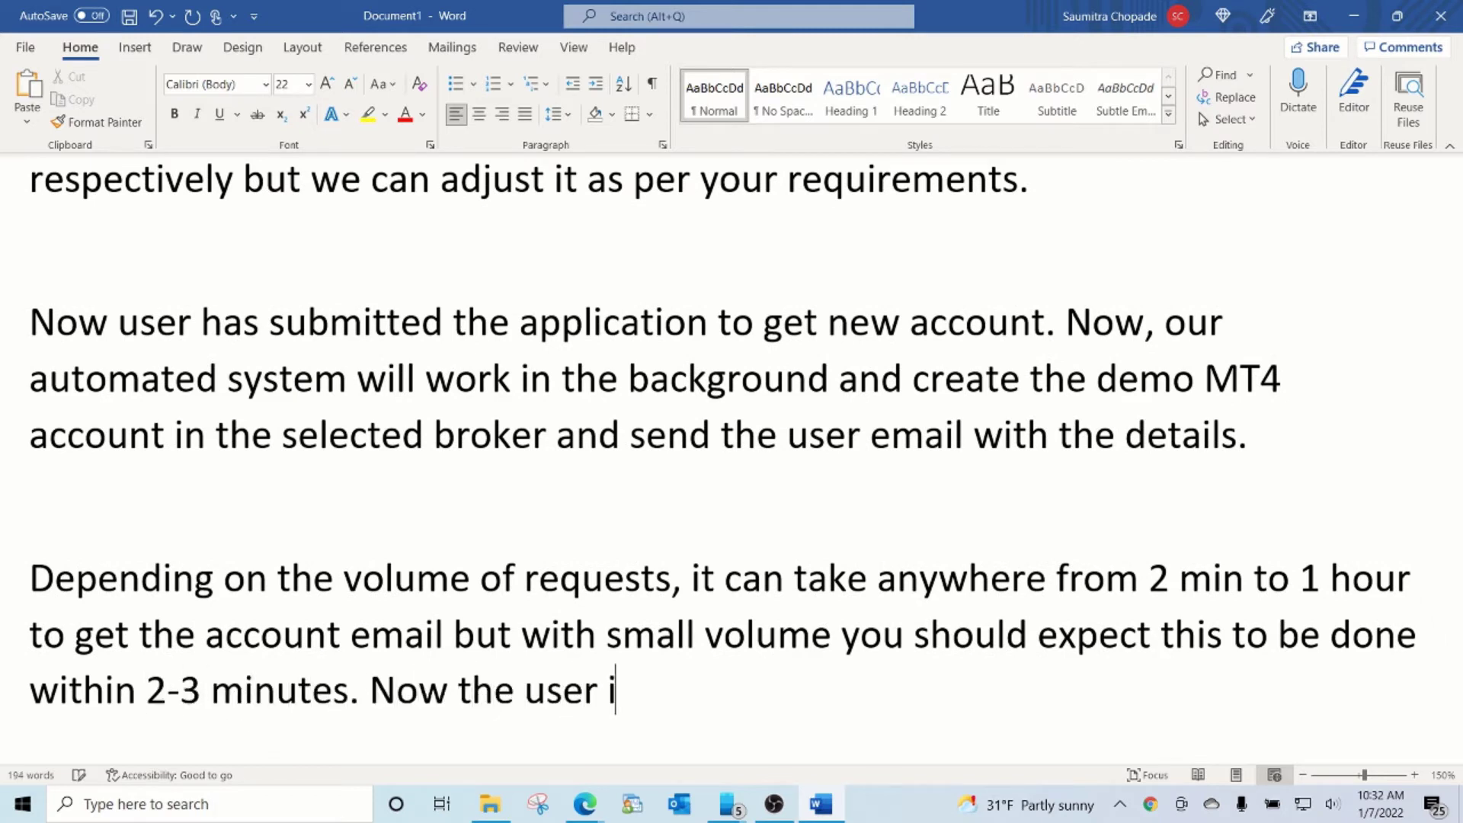
text(s waiting for the a)
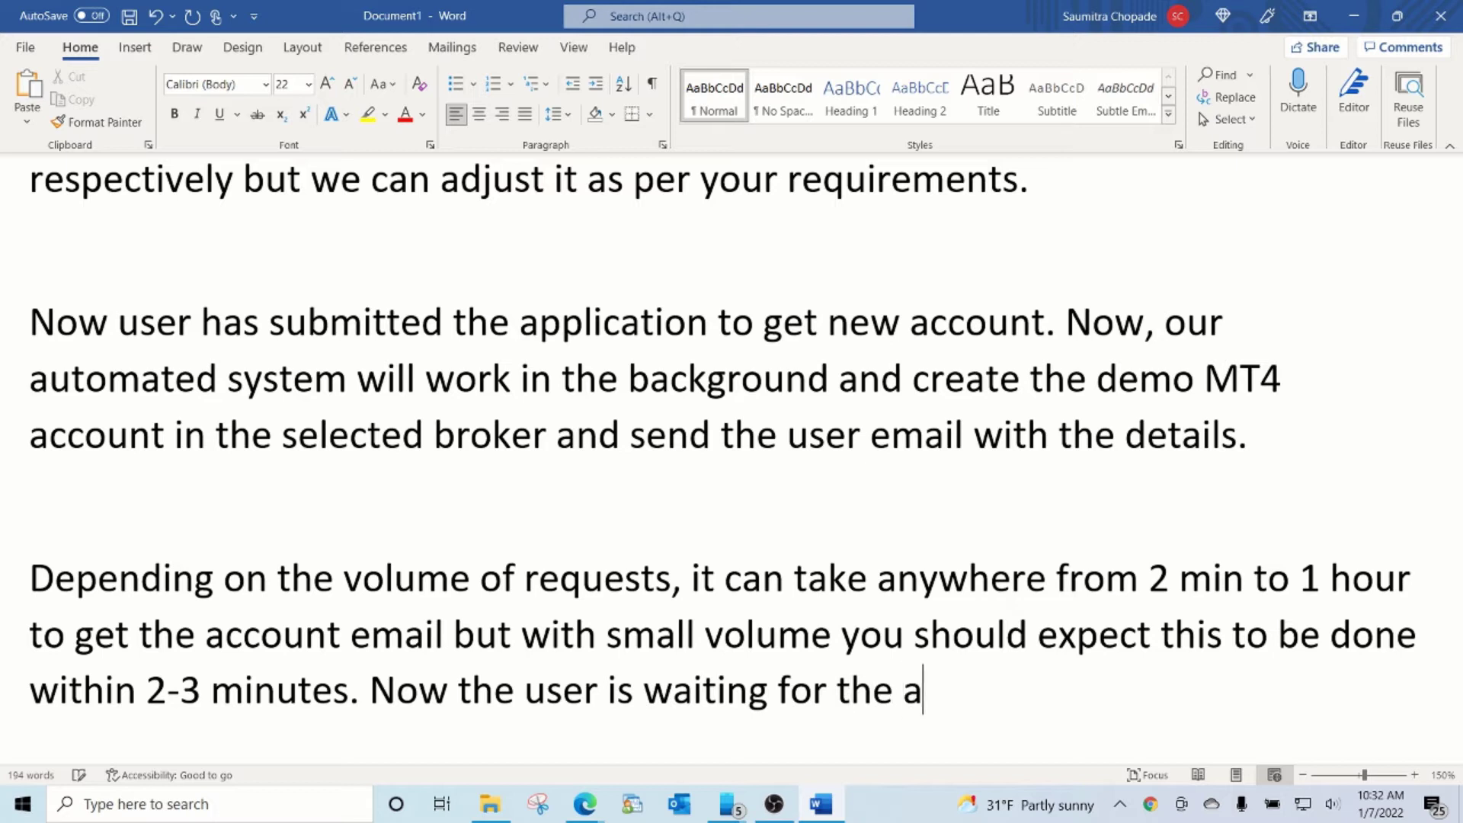
text(ccount )
text(crede)
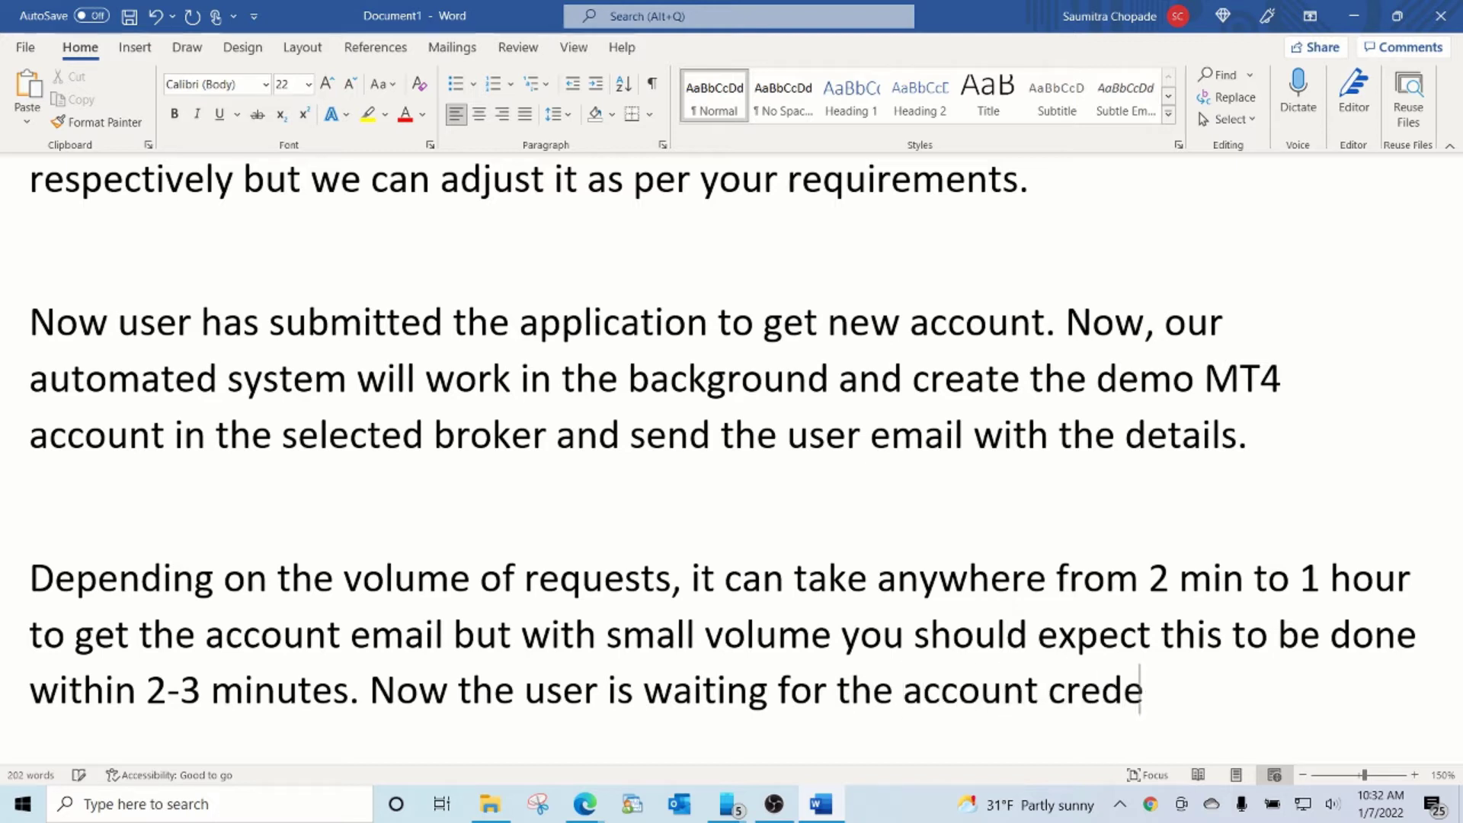
text(ntials.So)
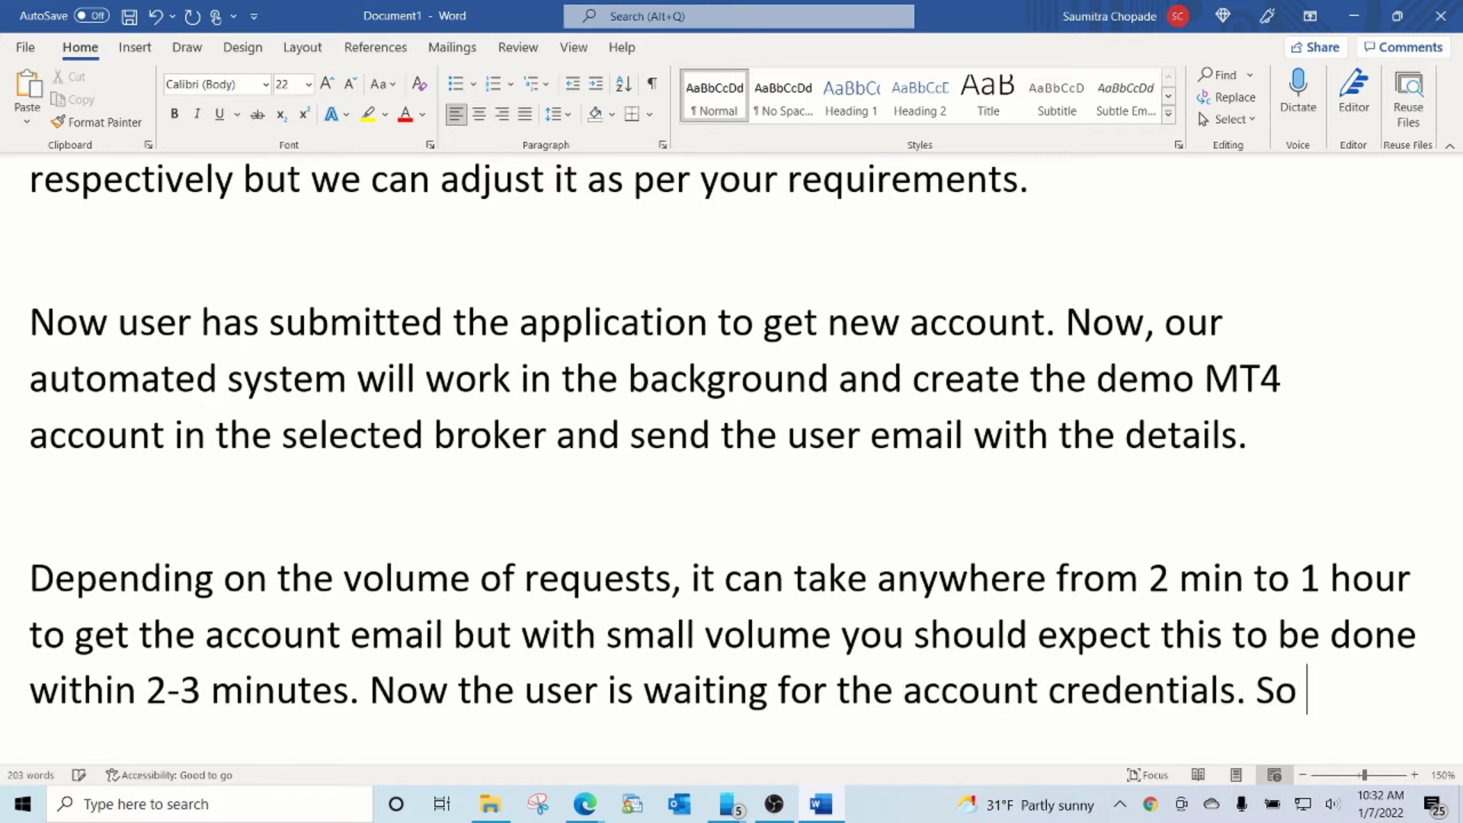
text( lets see if the em)
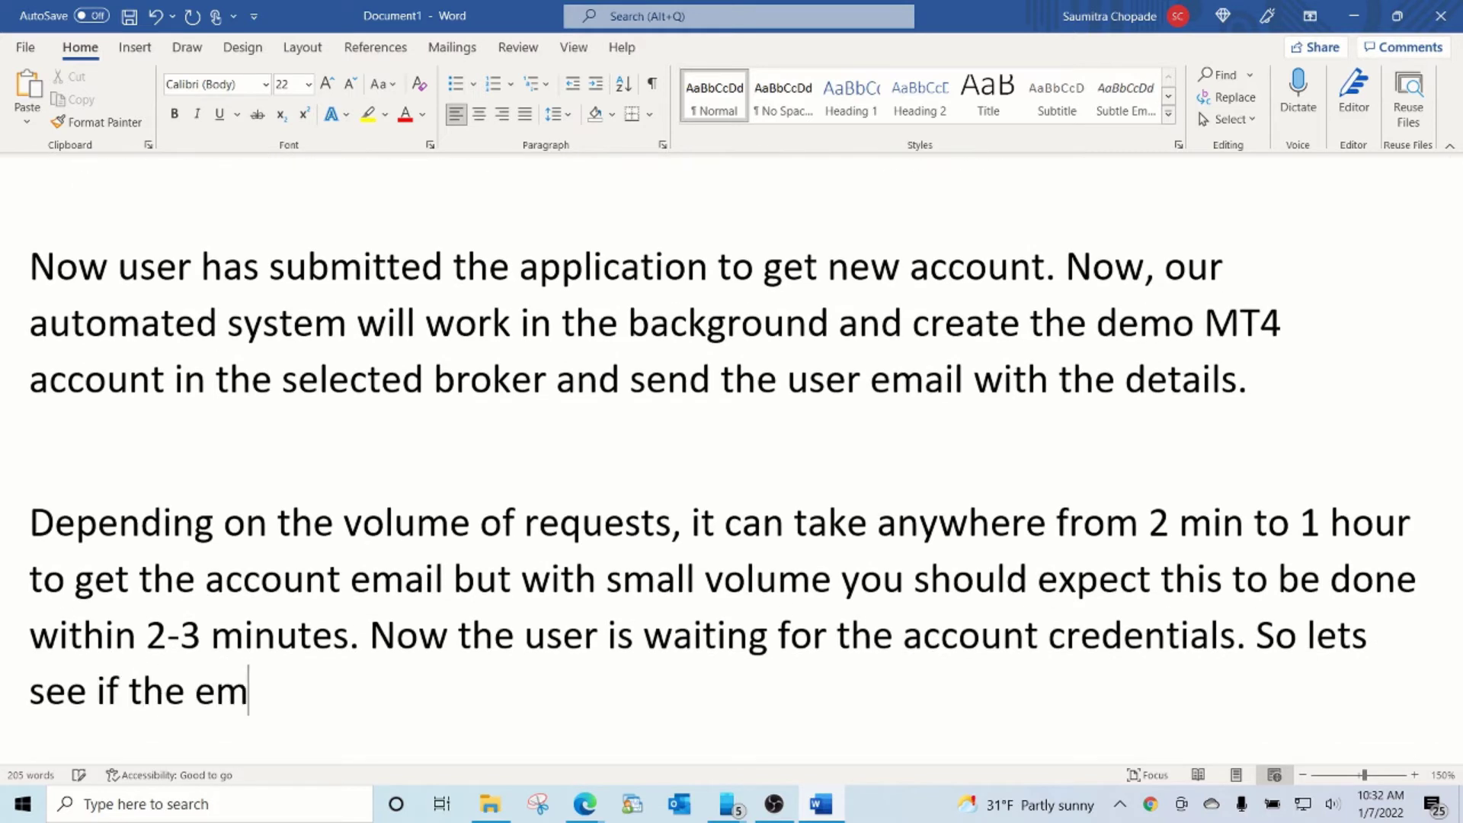
text(ails arerre)
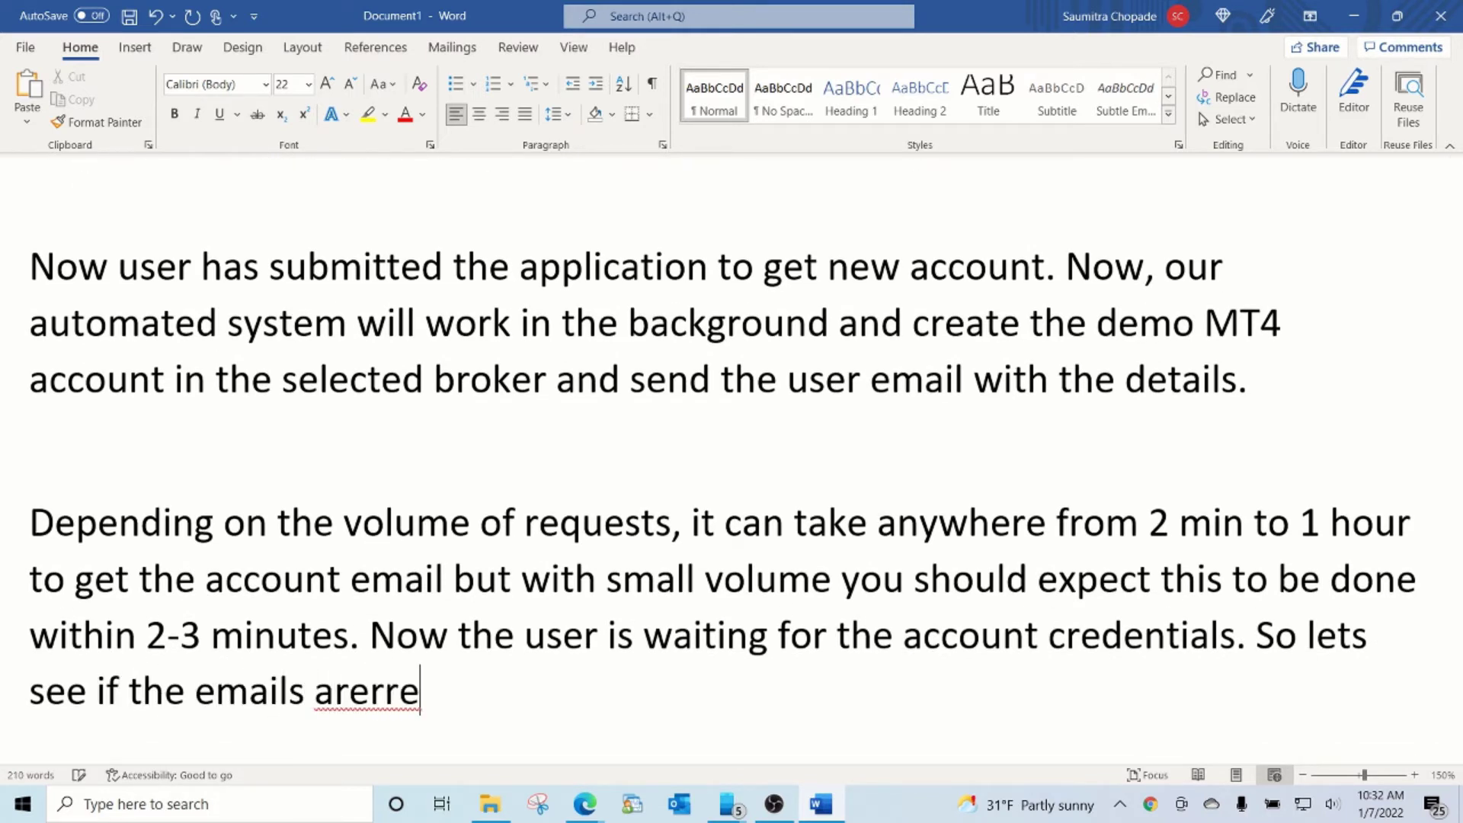
key(BackSpace)
key(BackSpace)
key(BackSpace)
text(received.)
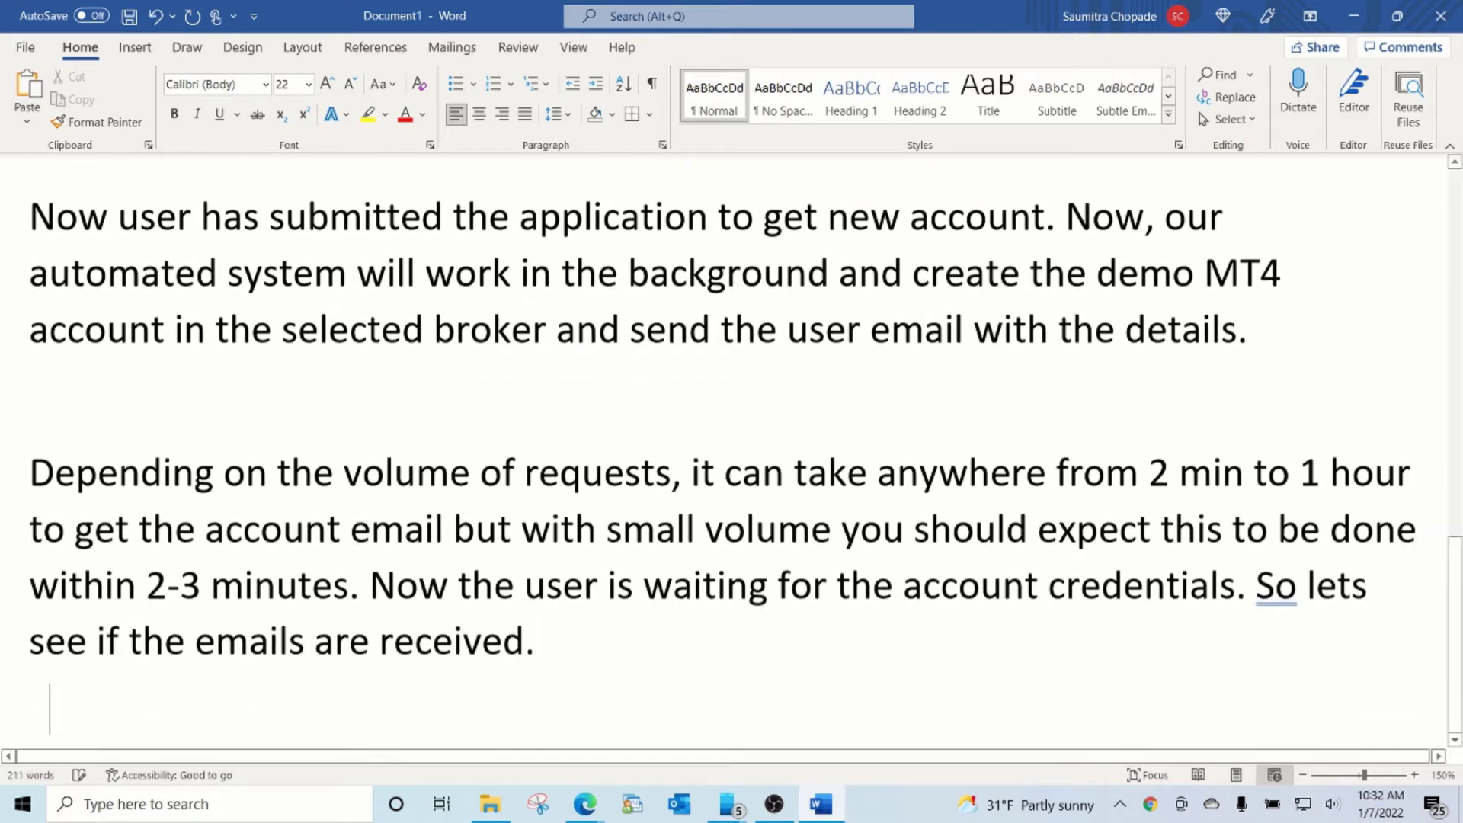
key(Return)
key(Return)
key(alt+Tab)
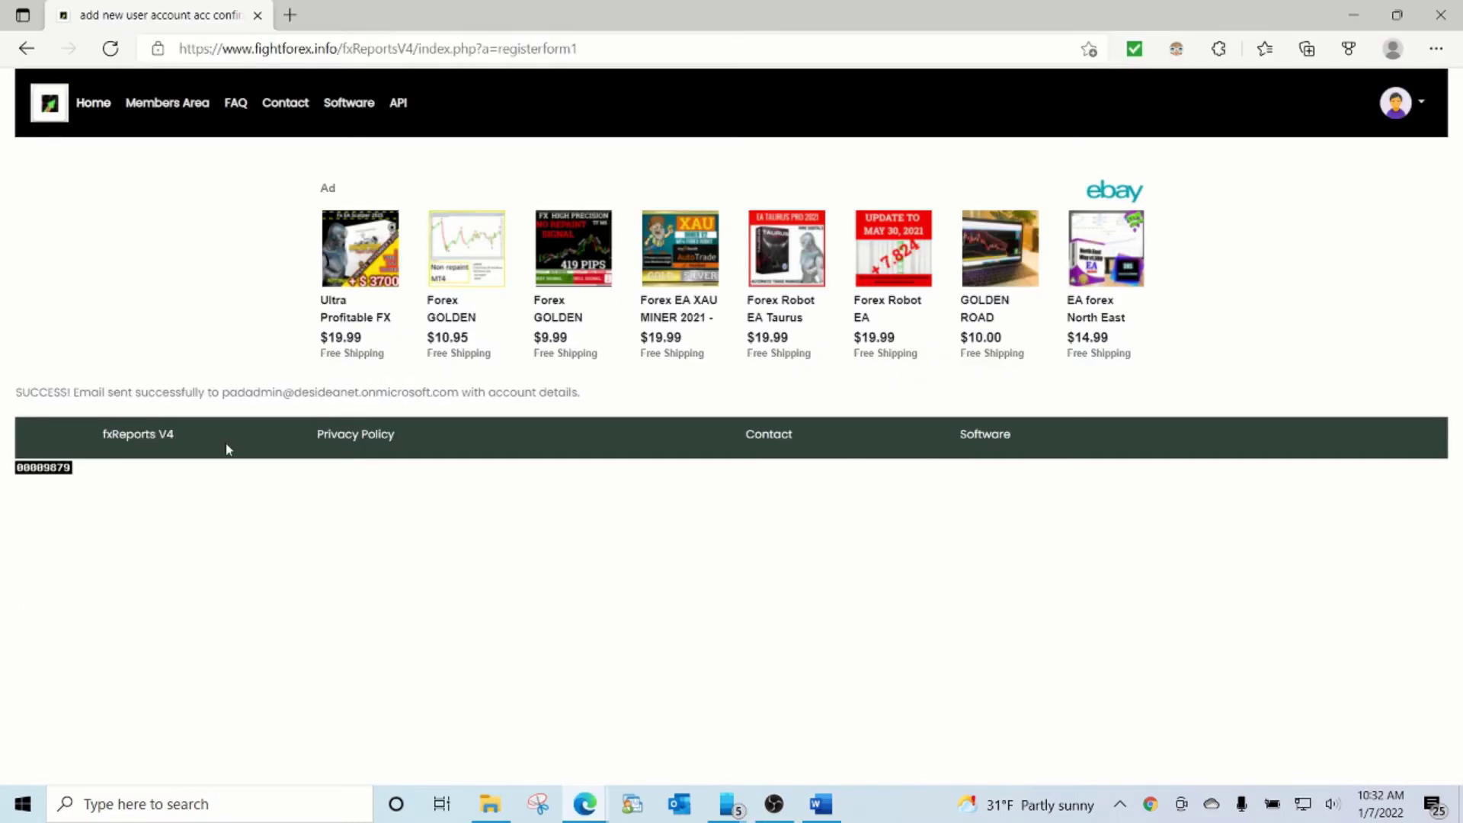
key(alt+Tab)
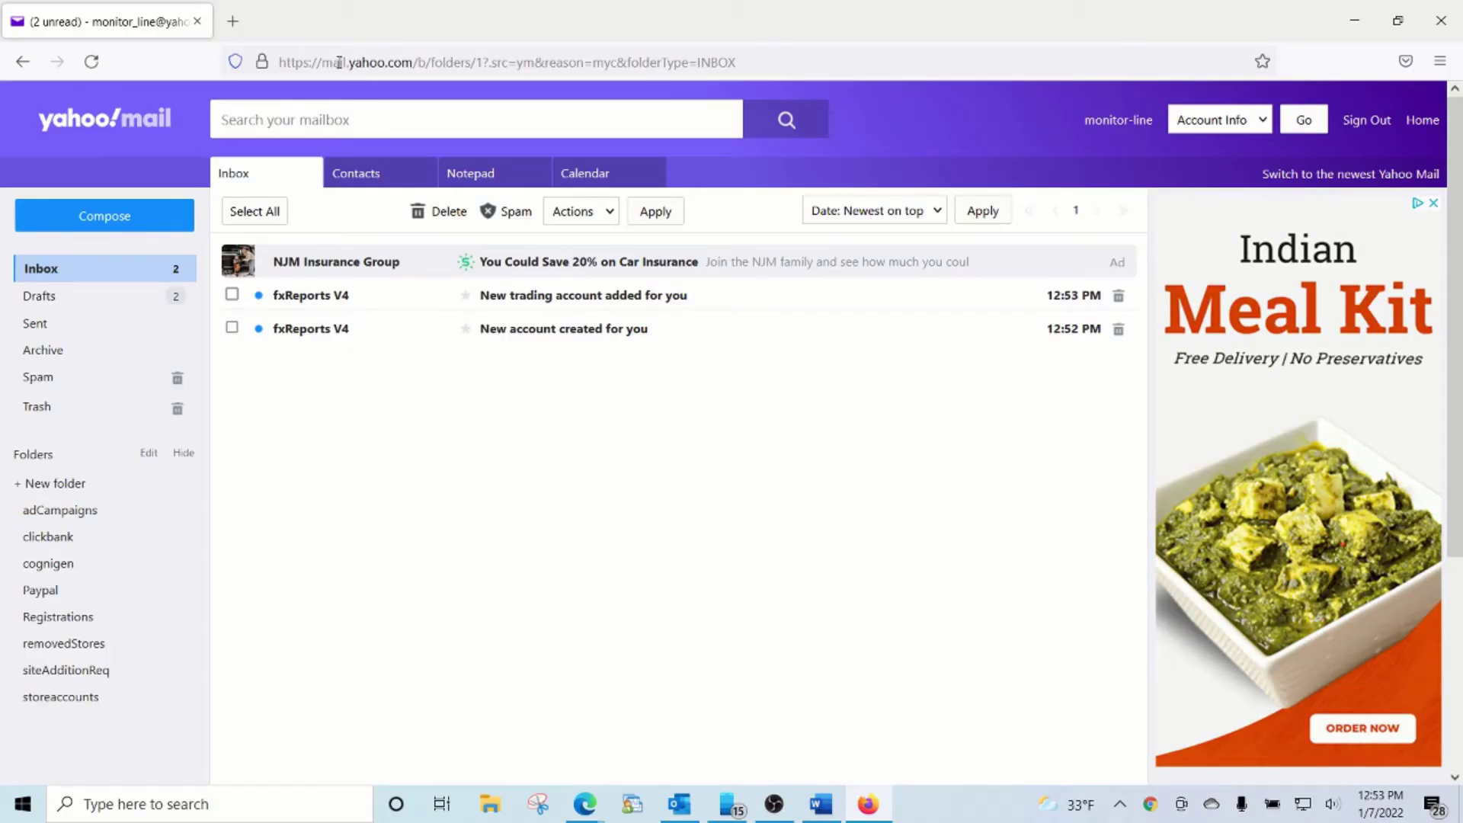
Reload the Yahoo Mail inbox to check for the fxReports V4 account e-mails
click(325, 62)
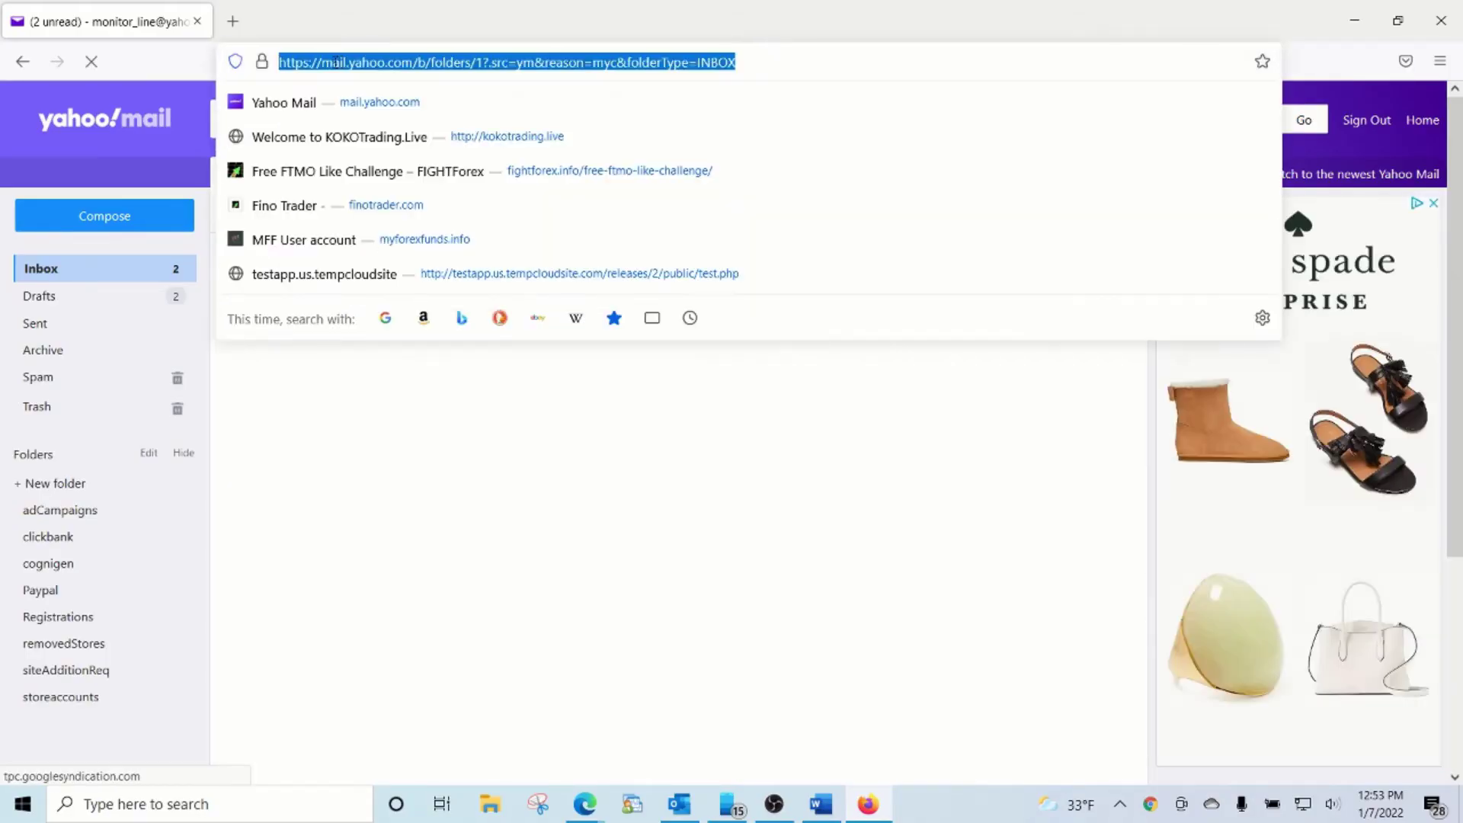
click(73, 267)
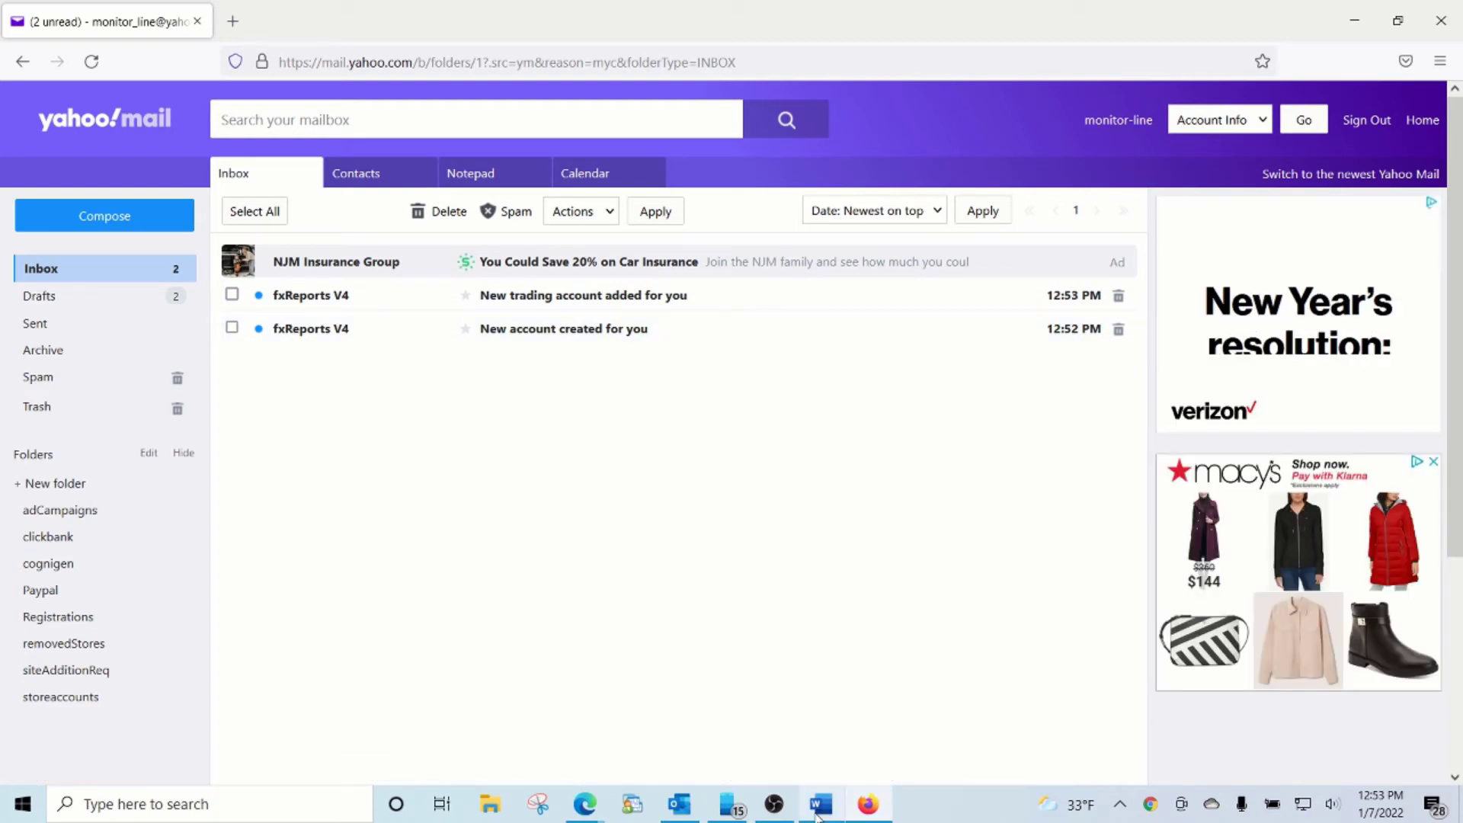
key(alt+Tab)
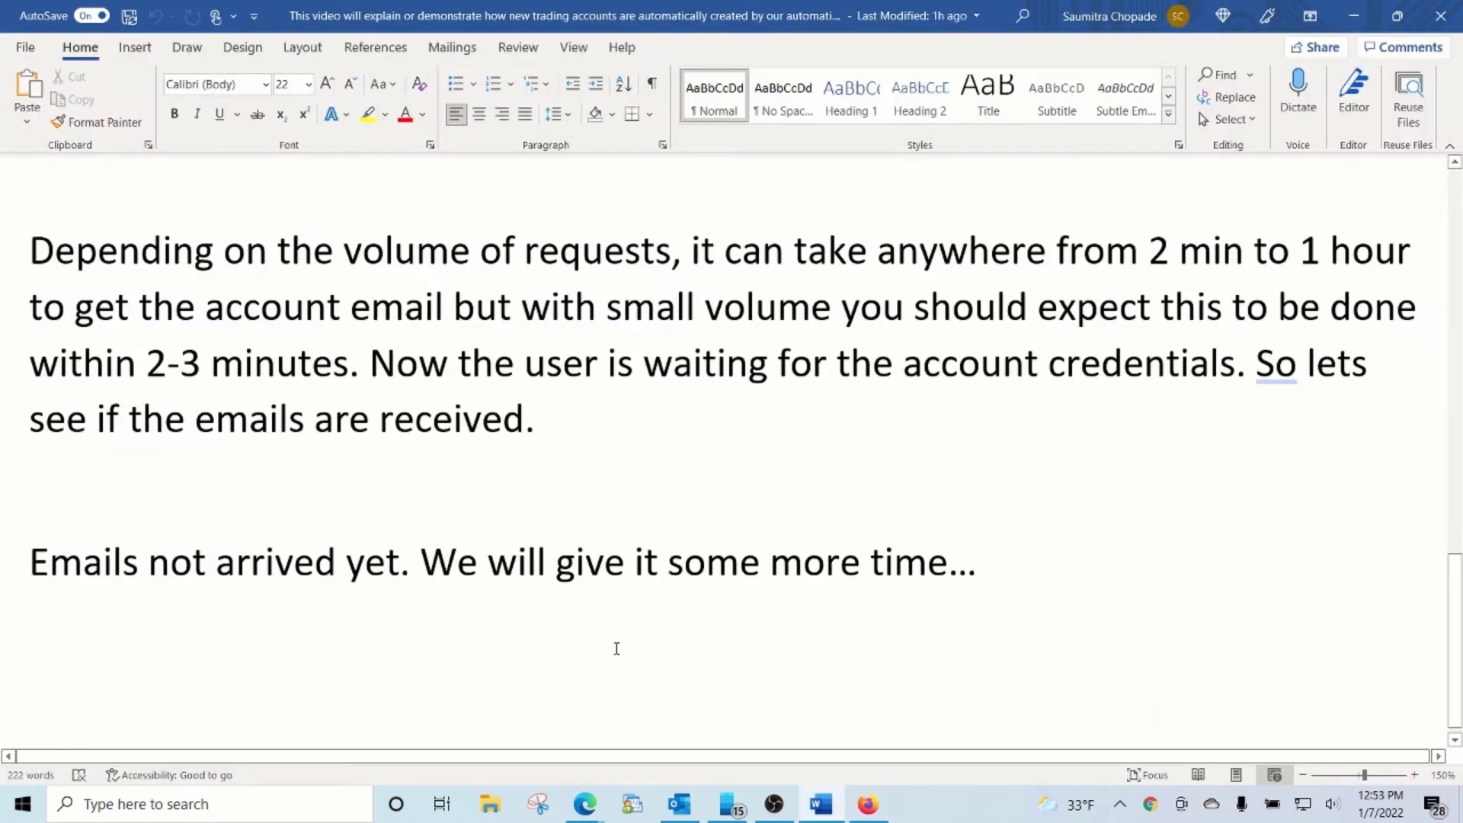
Write a paragraph saying two emails arrived with fxReports and trading account credentials, ending 'Lets review these emails.'
text(Emails have come now. )
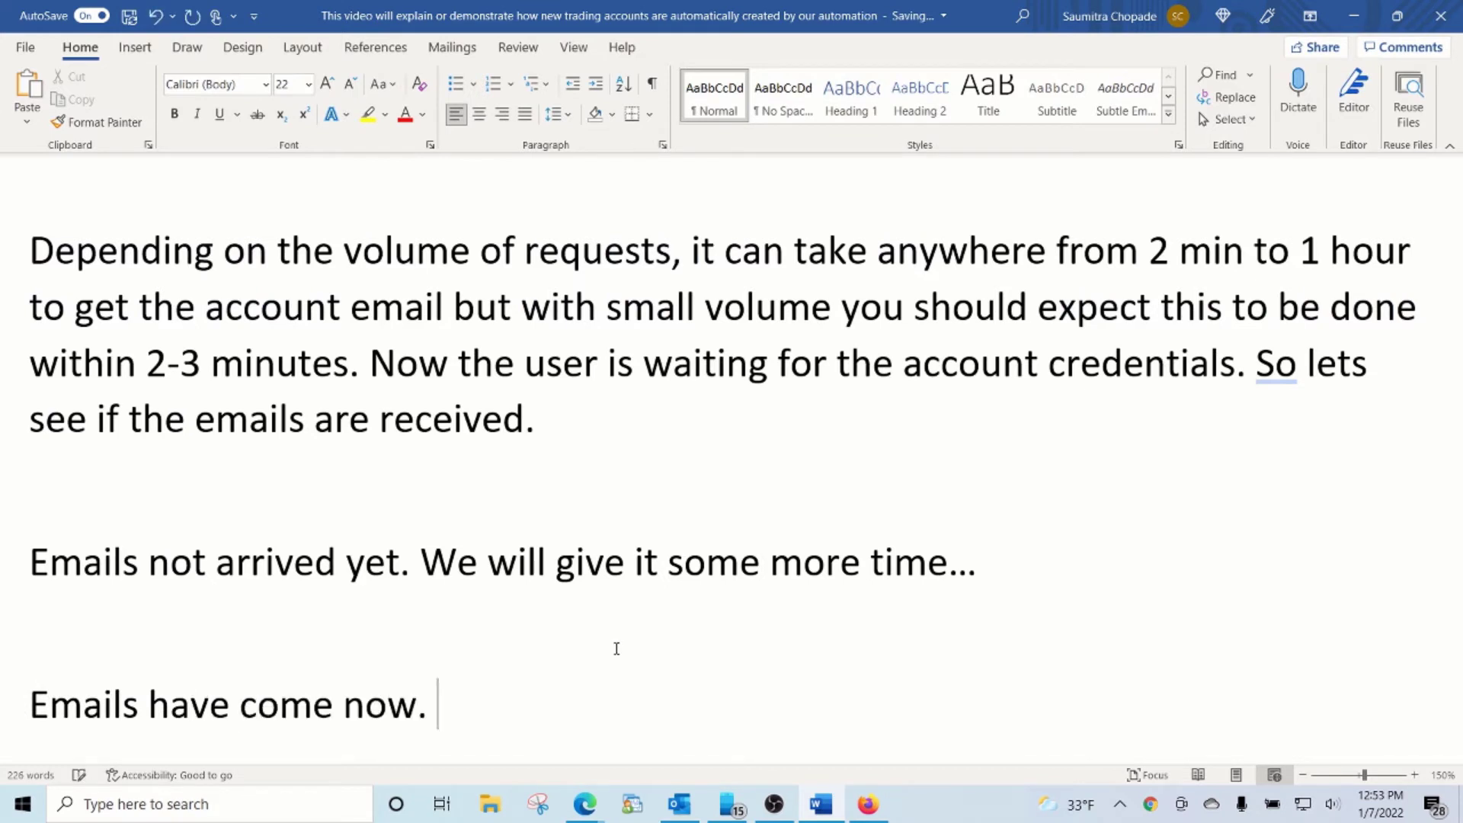
text(THere)
key(BackSpace)
key(BackSpace)
key(BackSpace)
text(here are two emai)
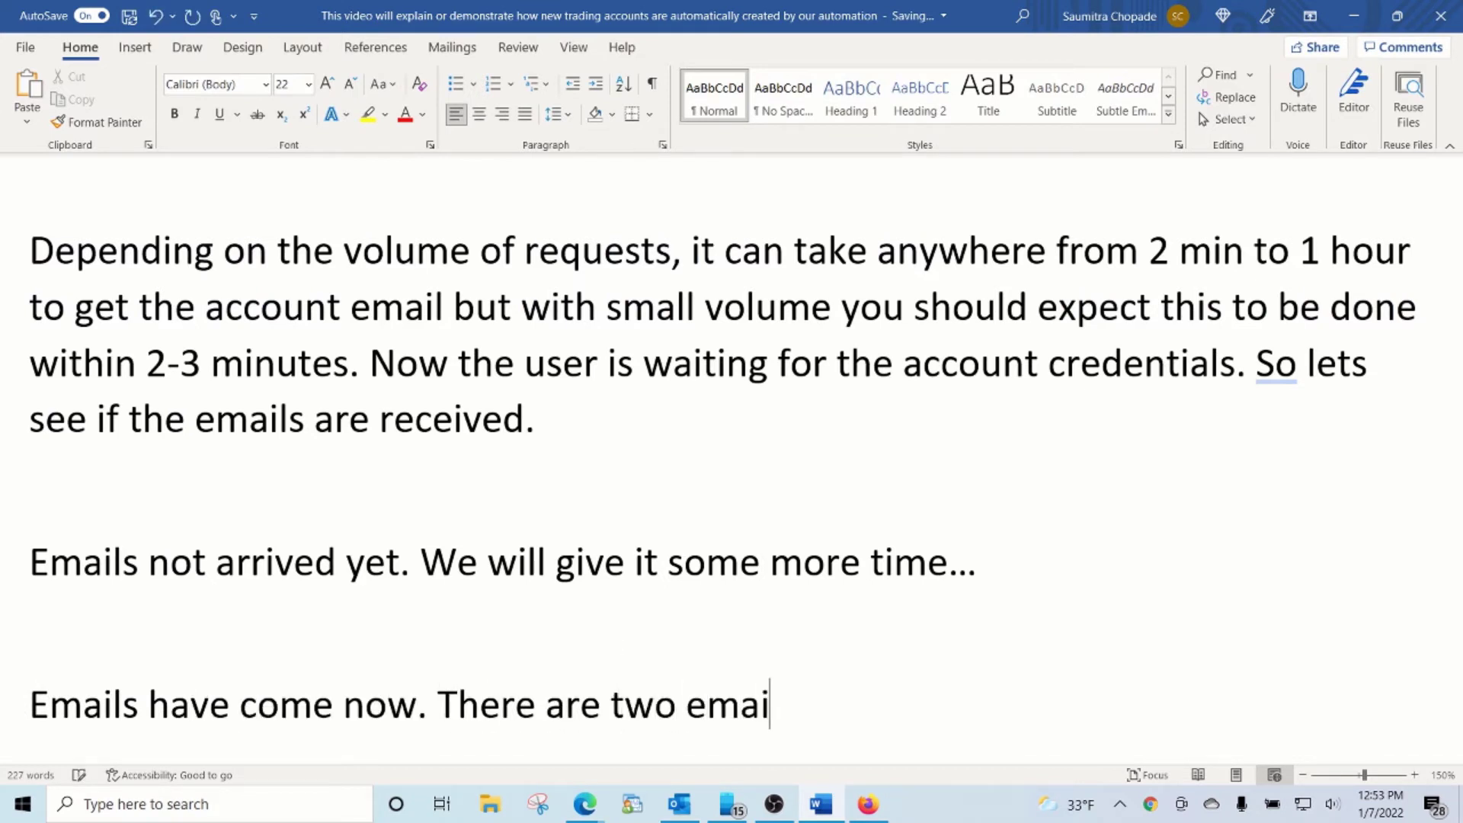
text(ls - one tells you)
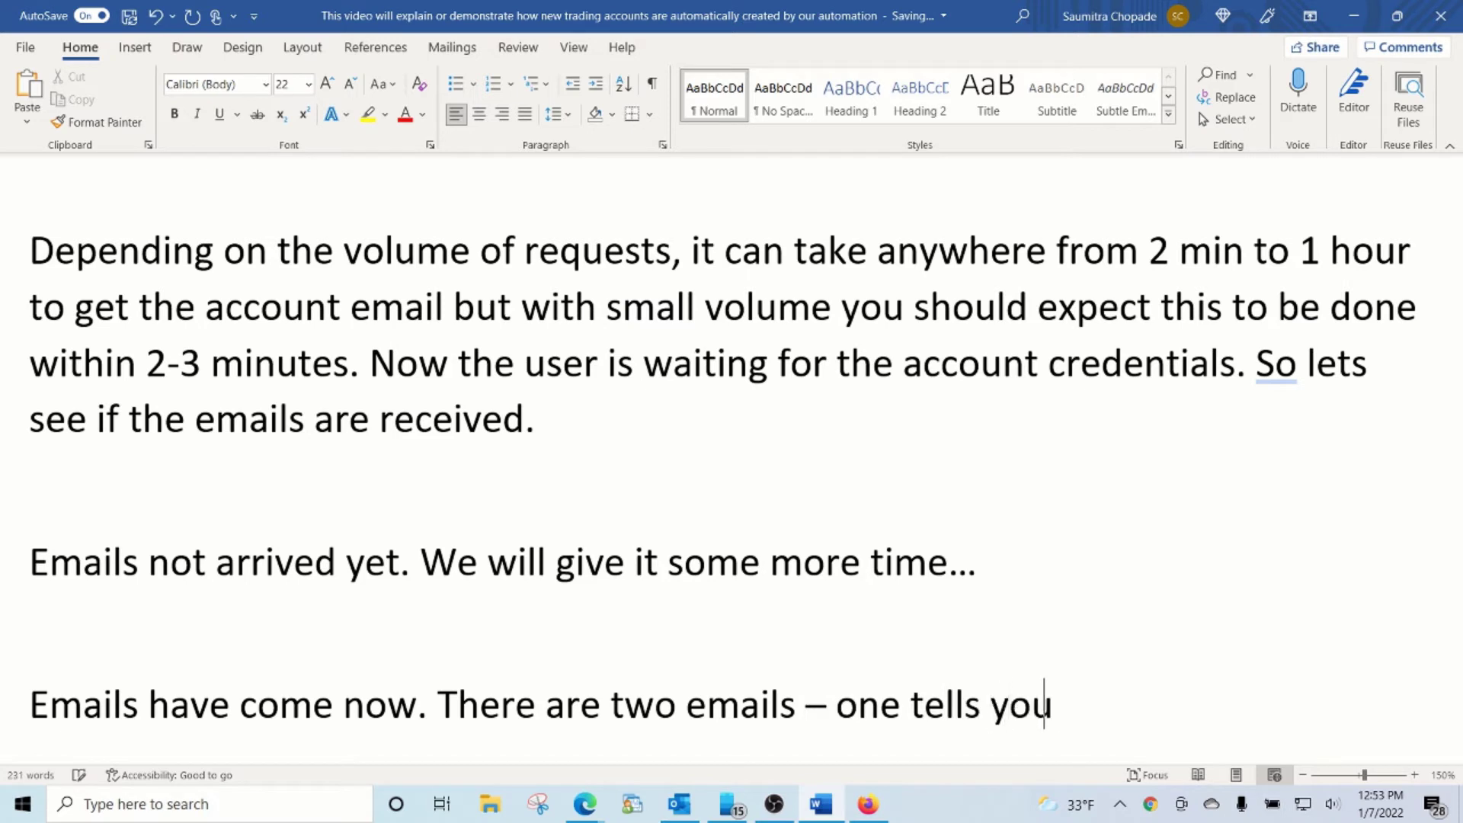
text( the credenti)
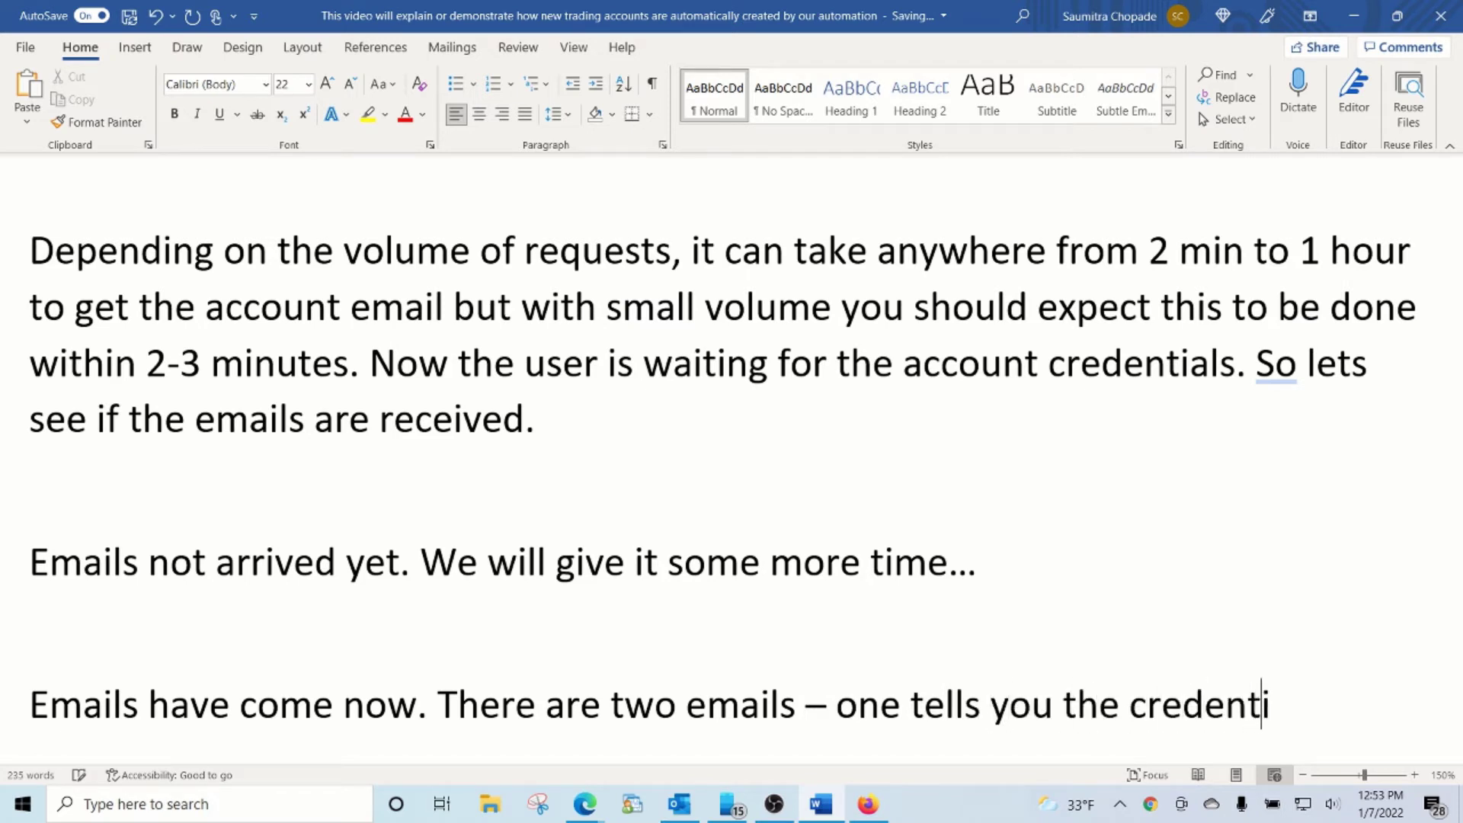
text(als for the fxRe)
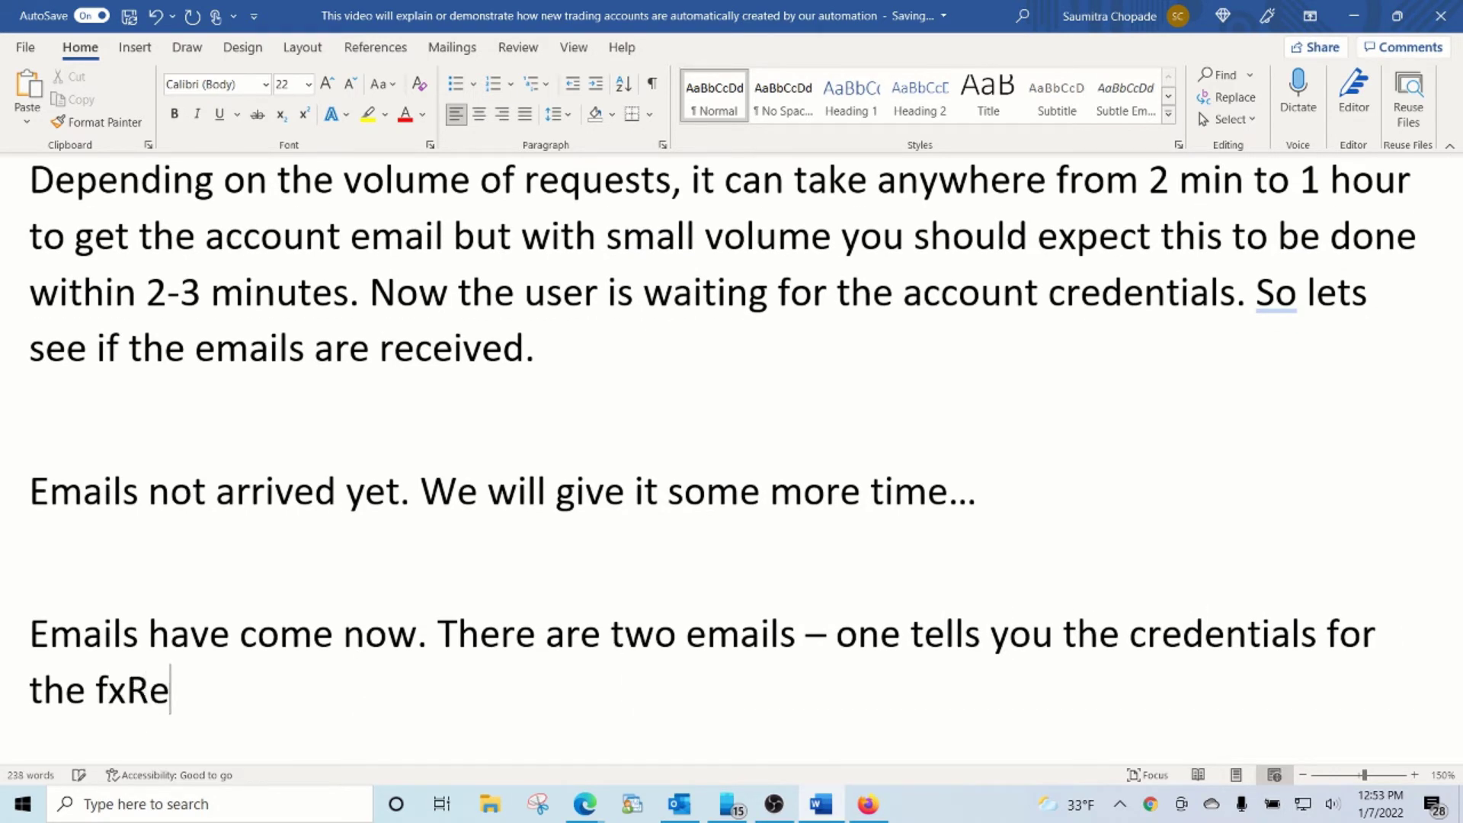
text(ports software)
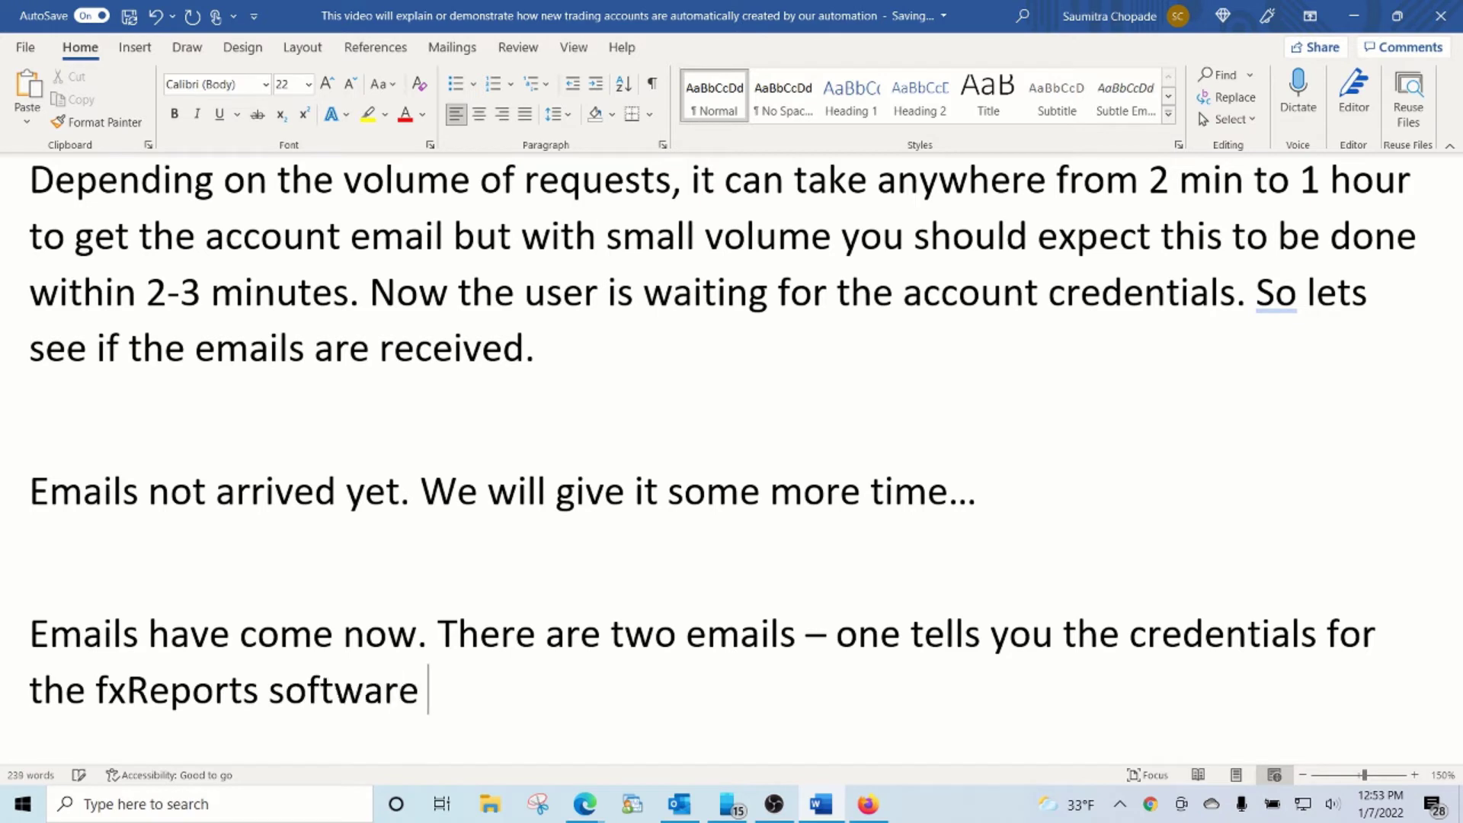
text(account - where )
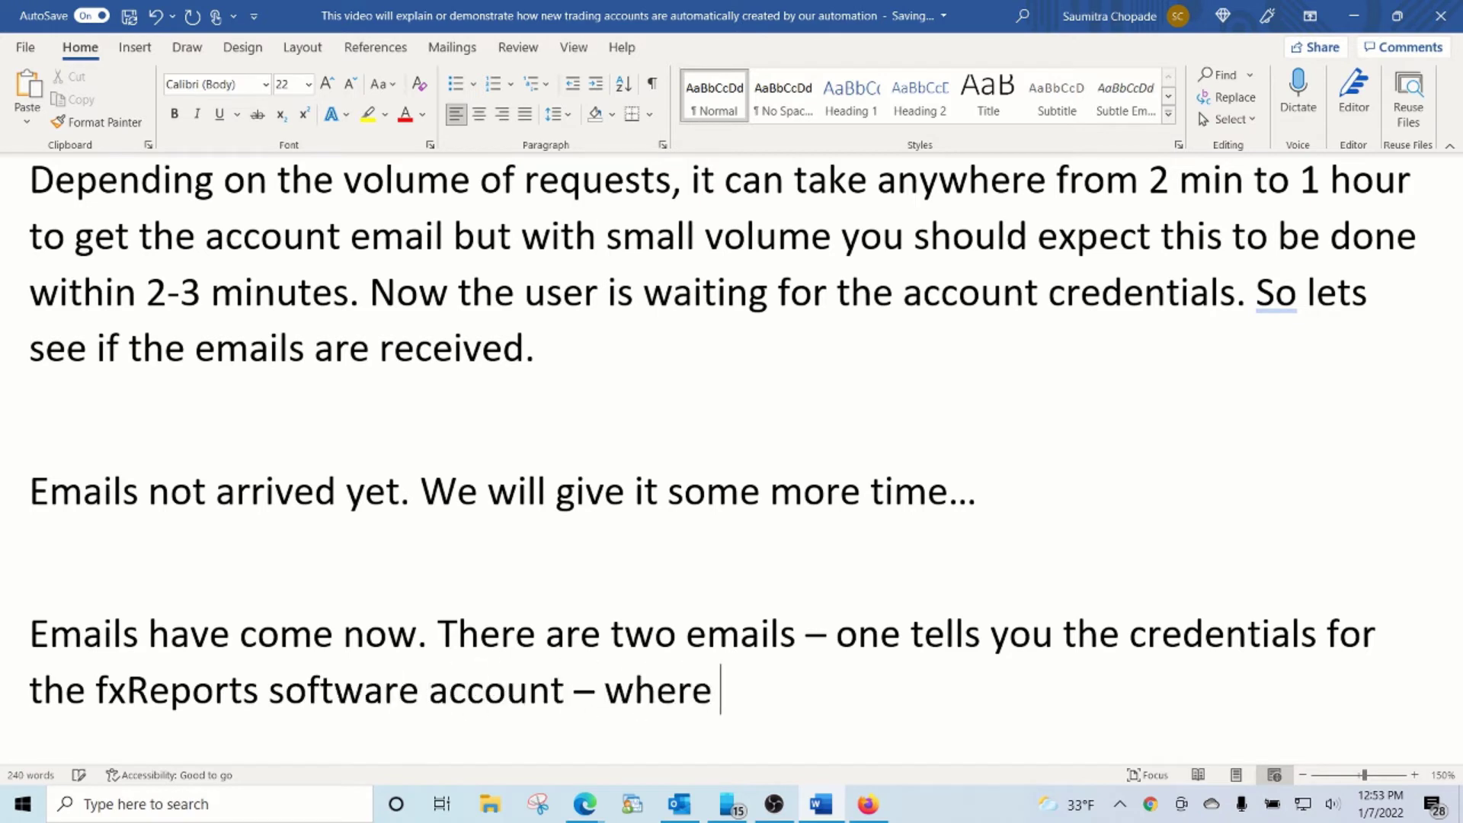
text(you can check your )
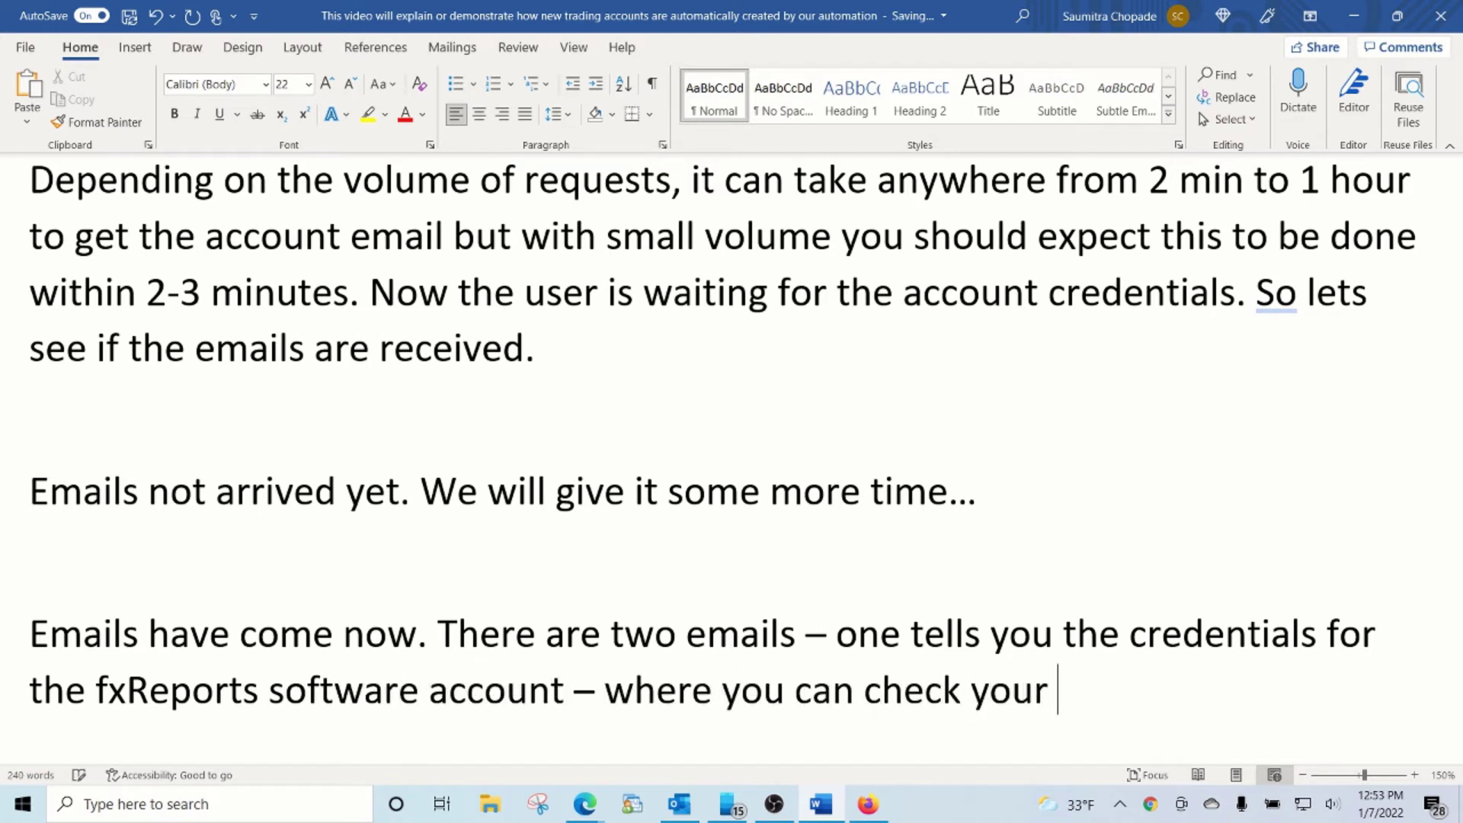
text(dashboard.)
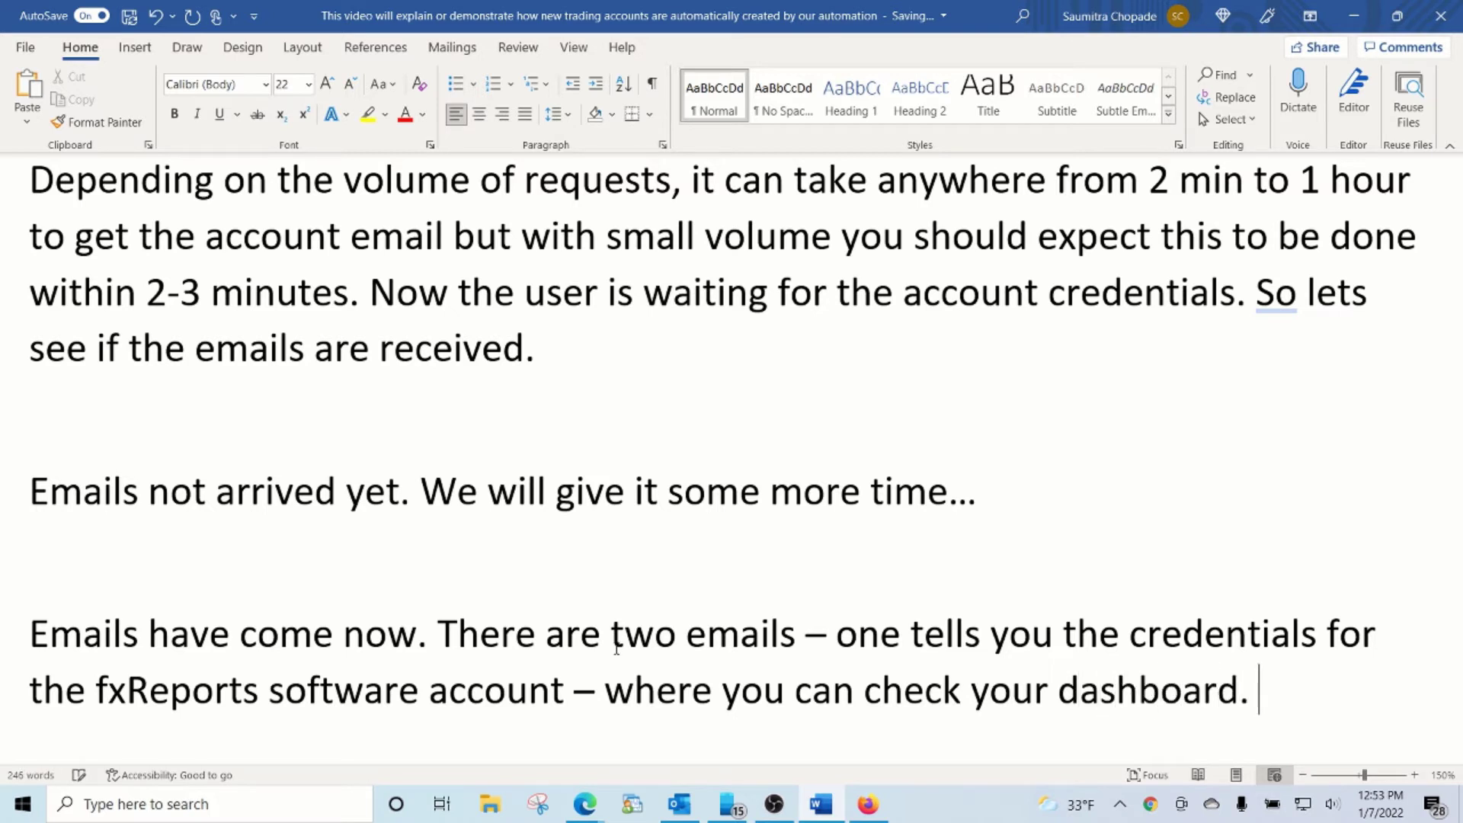
text(Second one is the one)
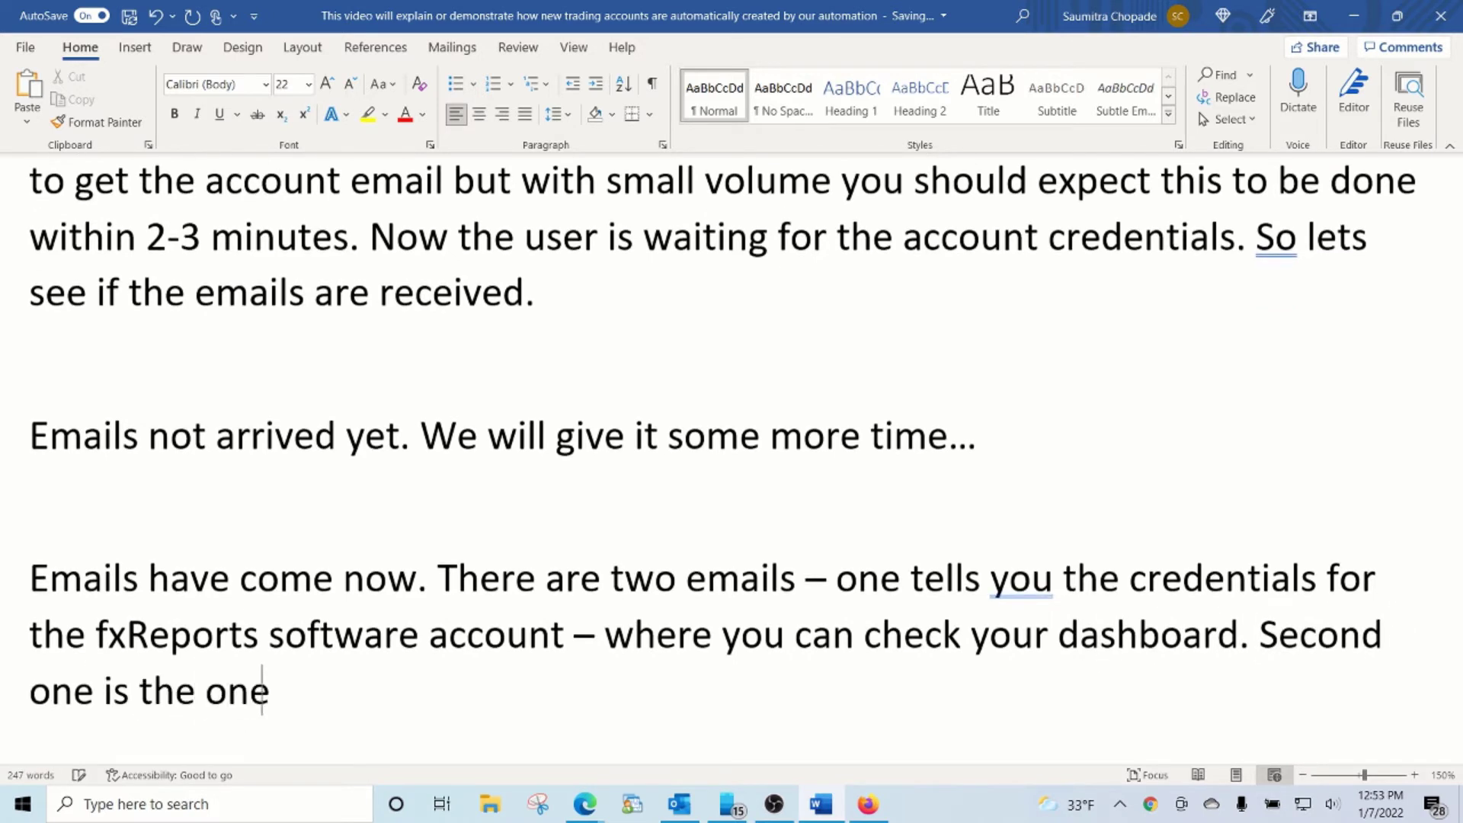
text( that tells yo)
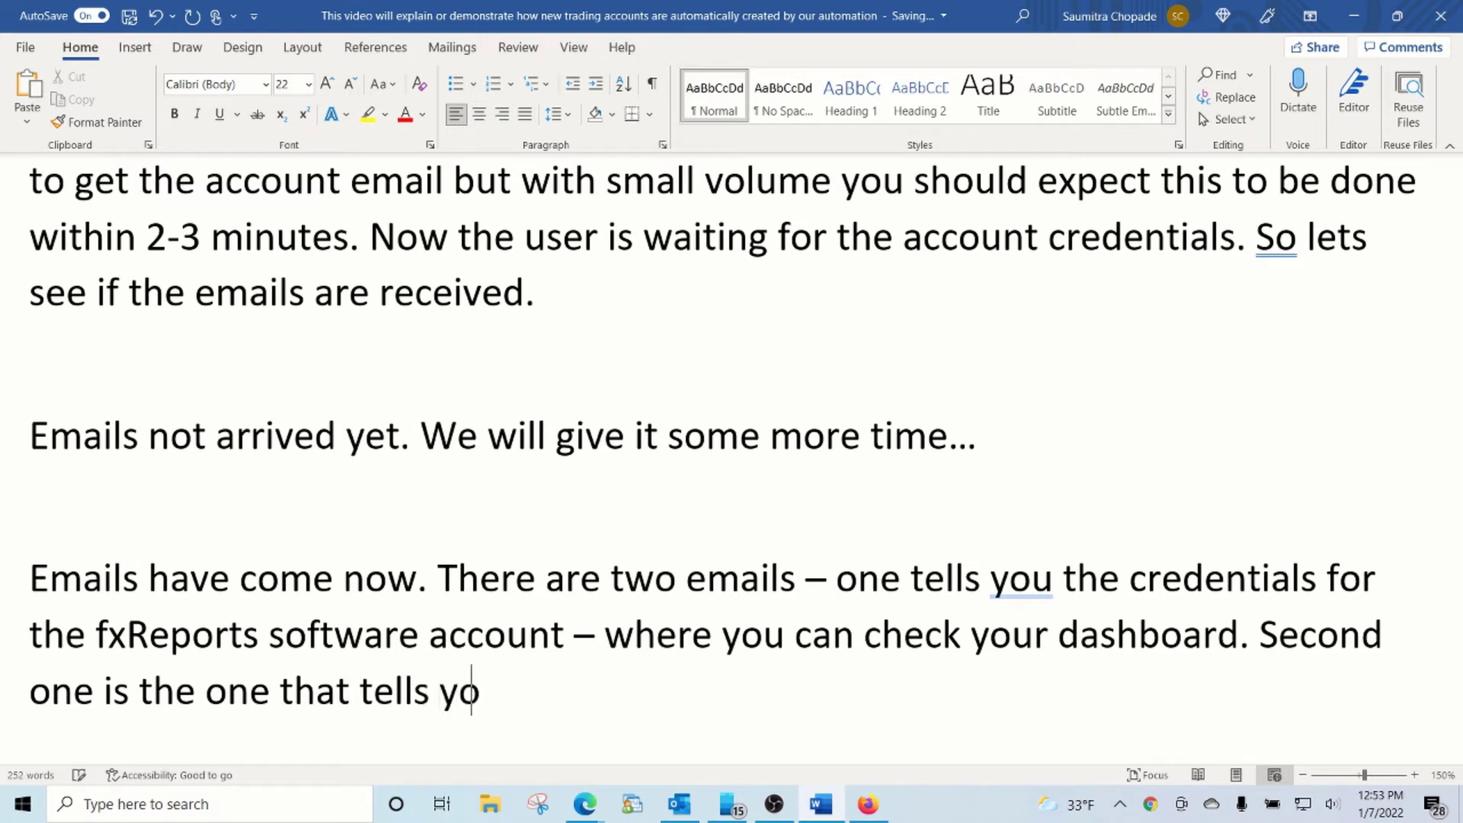
text(u where)
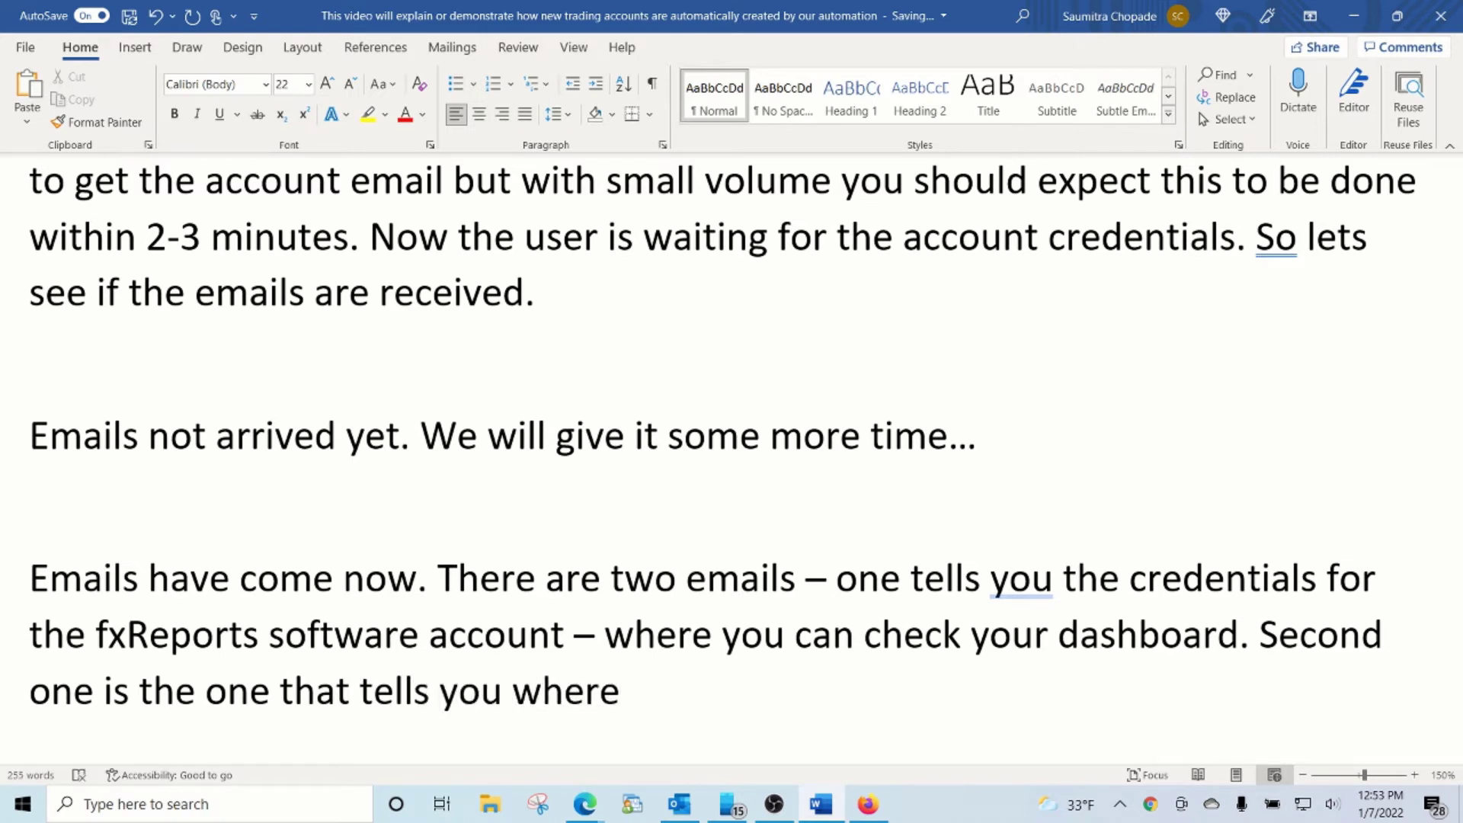
text( you will)
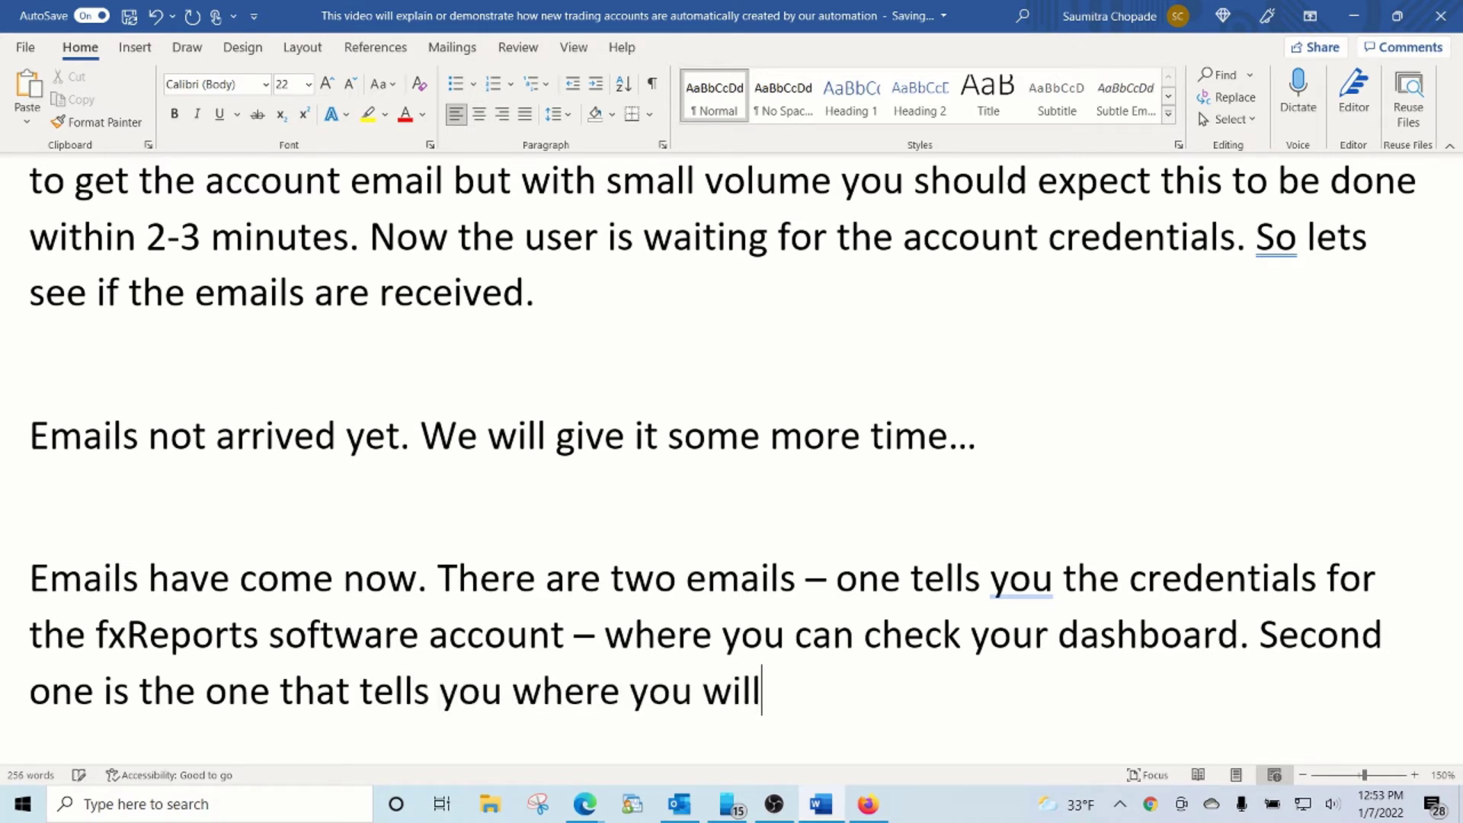
key(BackSpace)
key(BackSpace)
key(BackSpace)
key(BackSpace)
text(at)
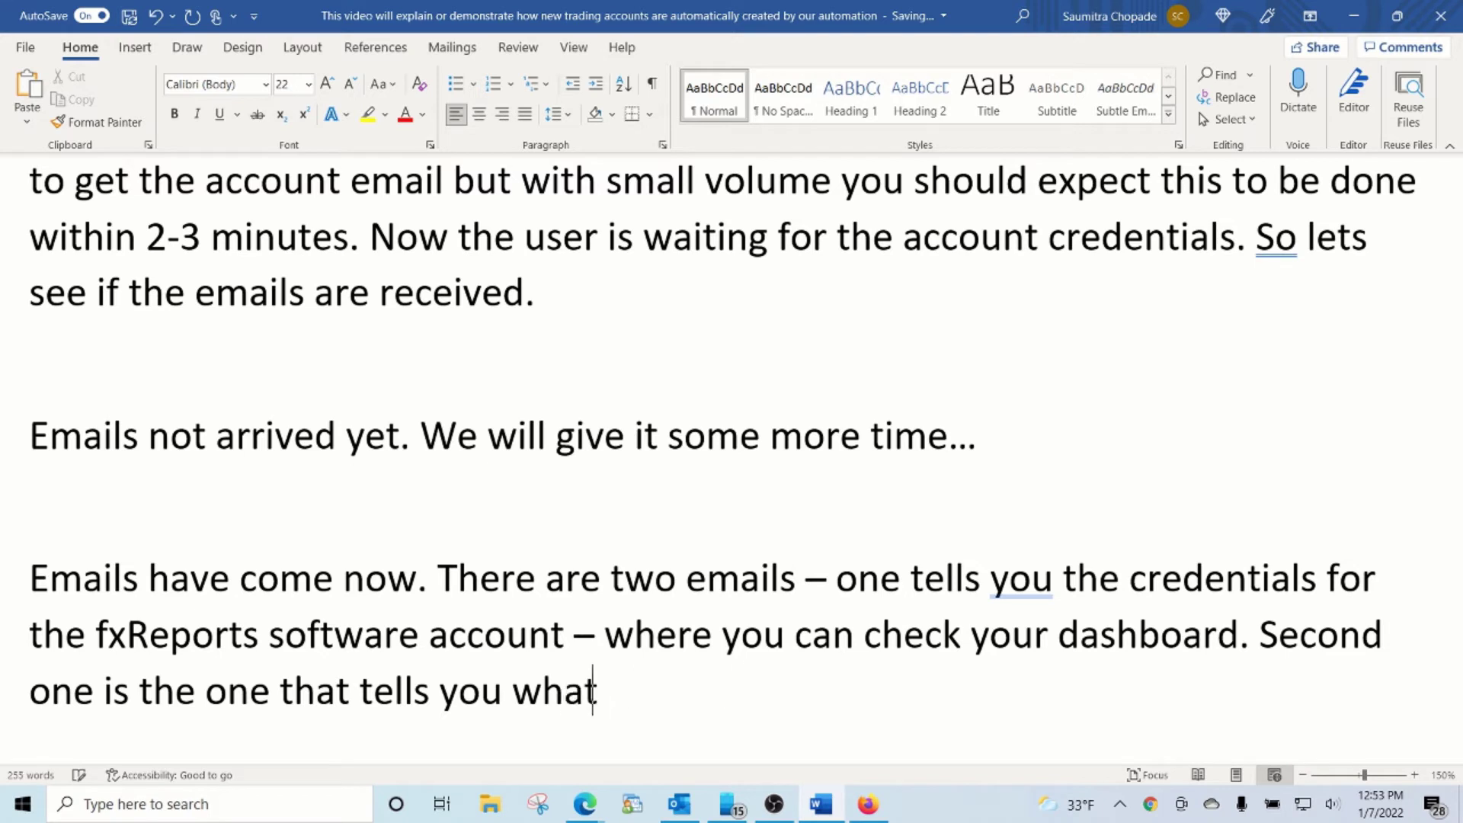
text( your trading ac)
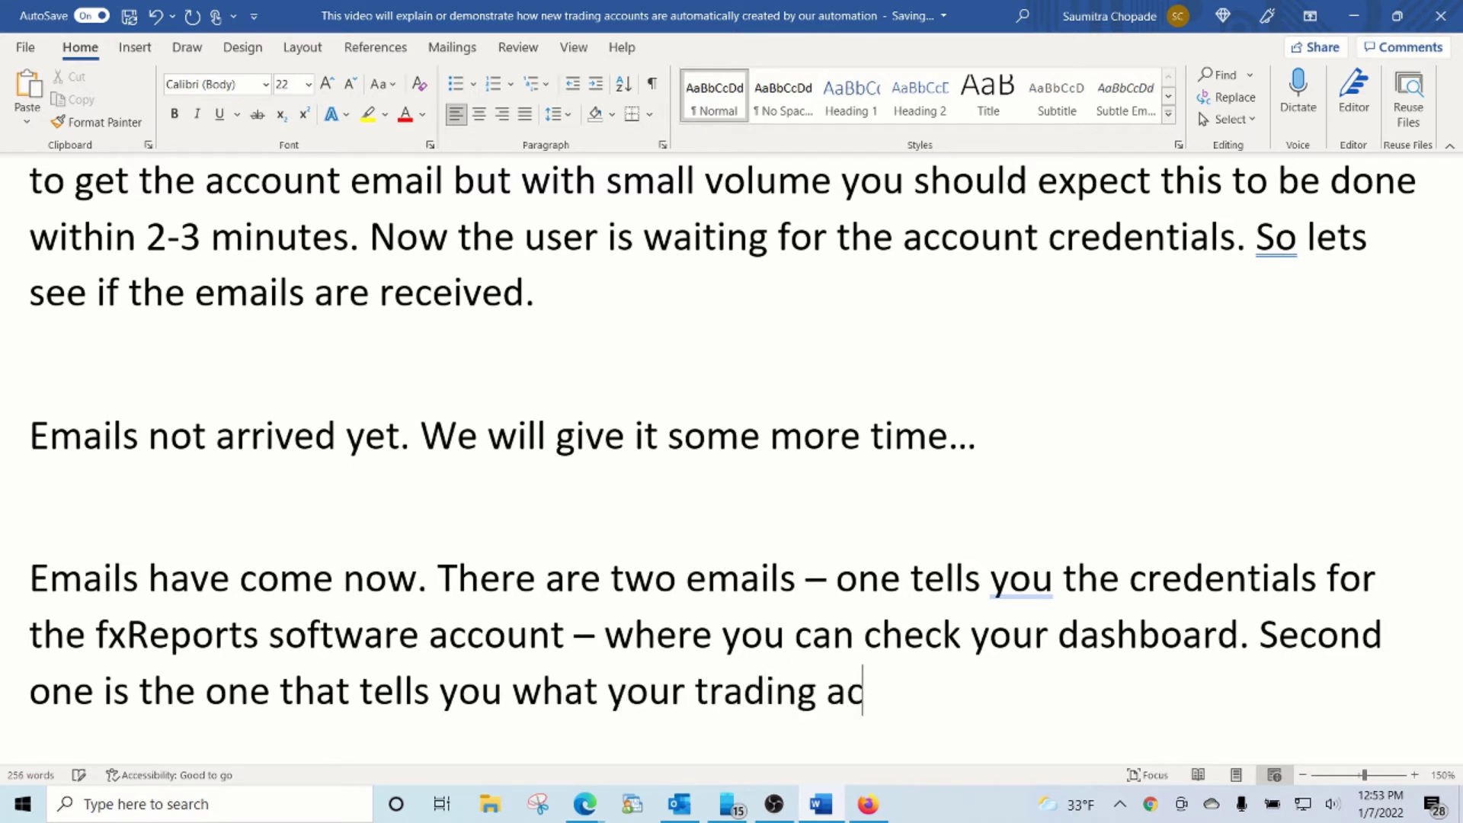
text(count creden)
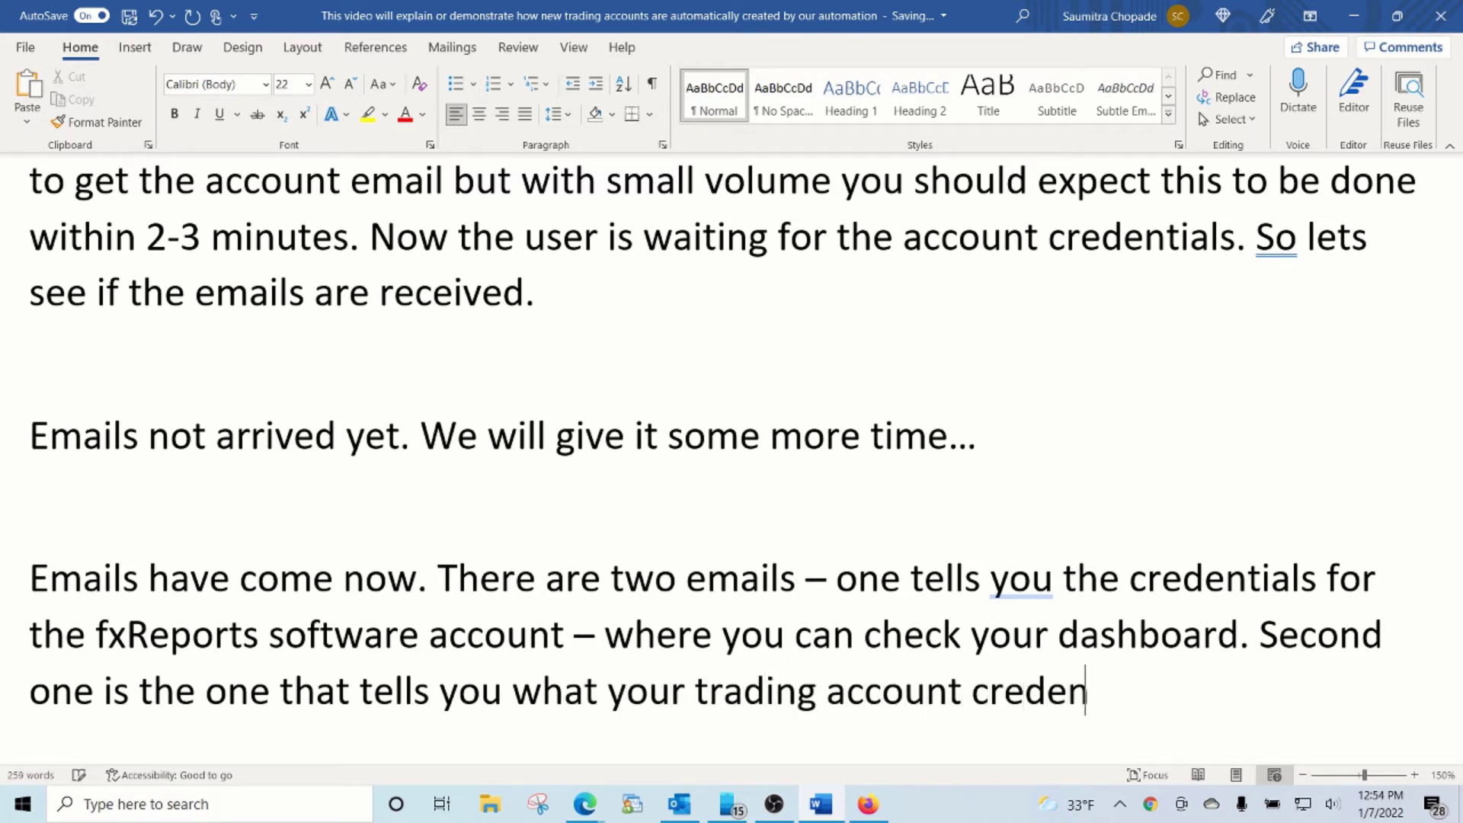
text(tials are.)
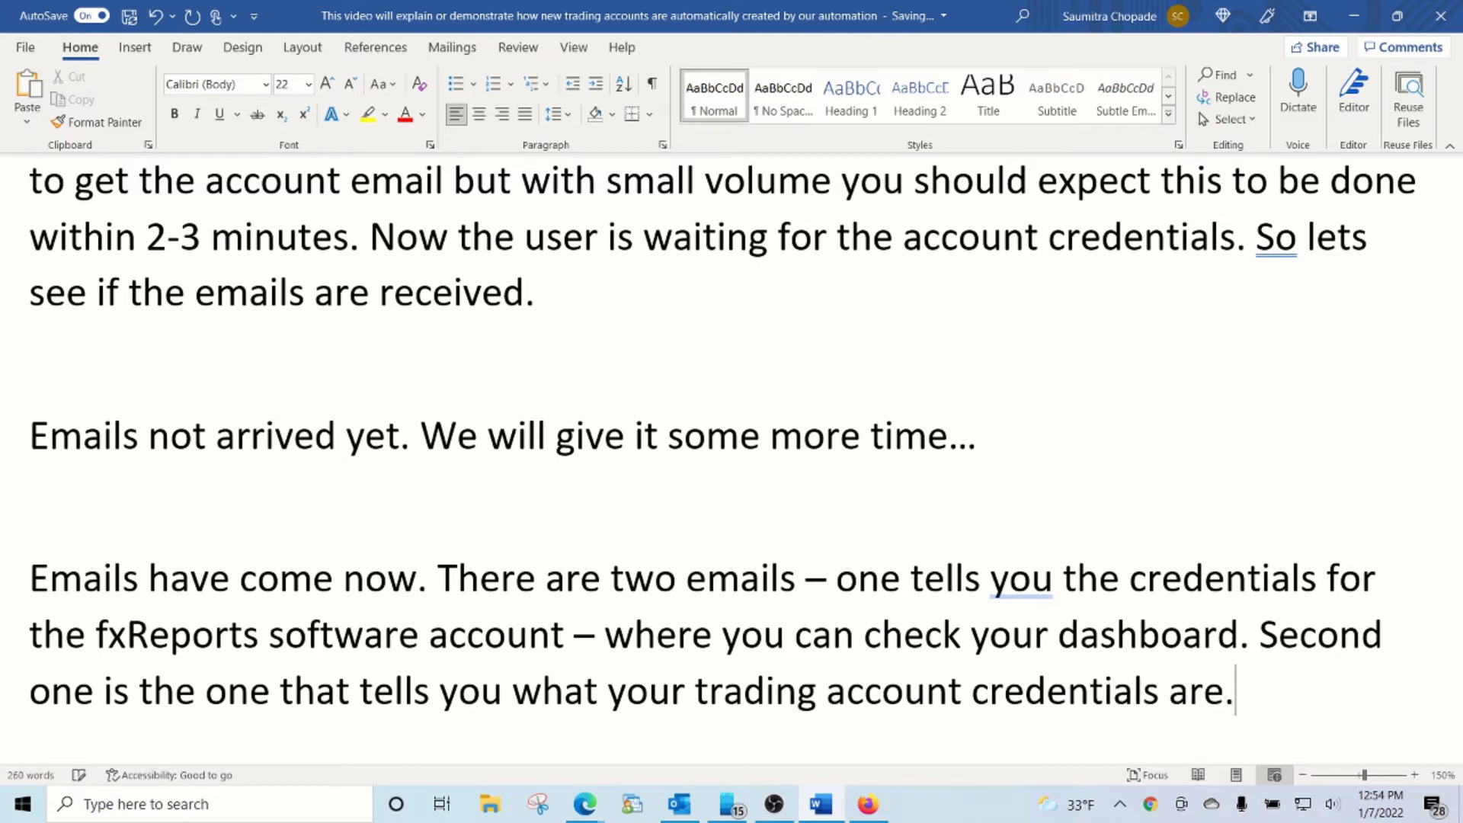
text( Lets re)
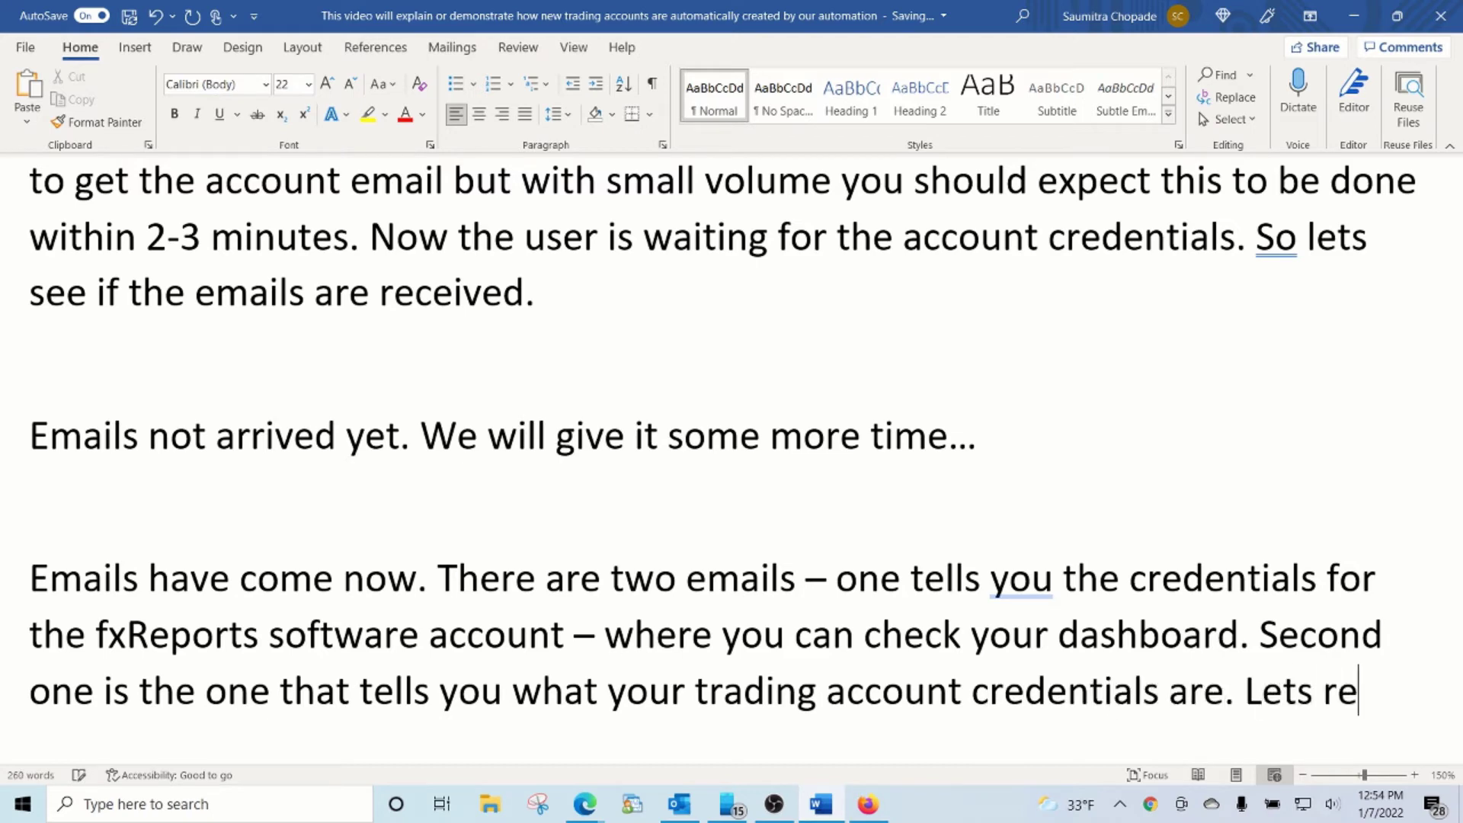
text(view these emails.)
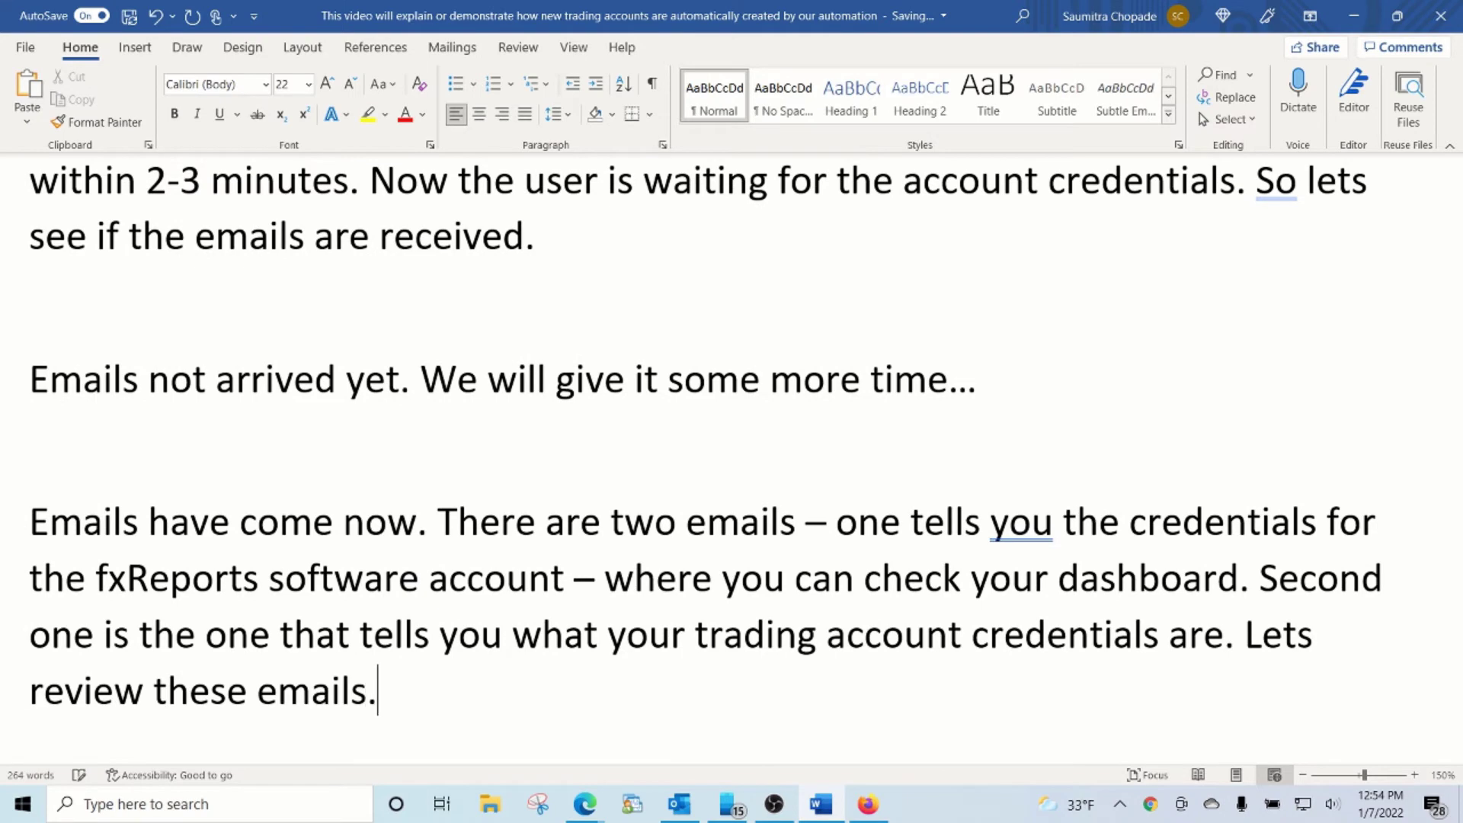
key(Return)
key(Return)
key(alt+Tab)
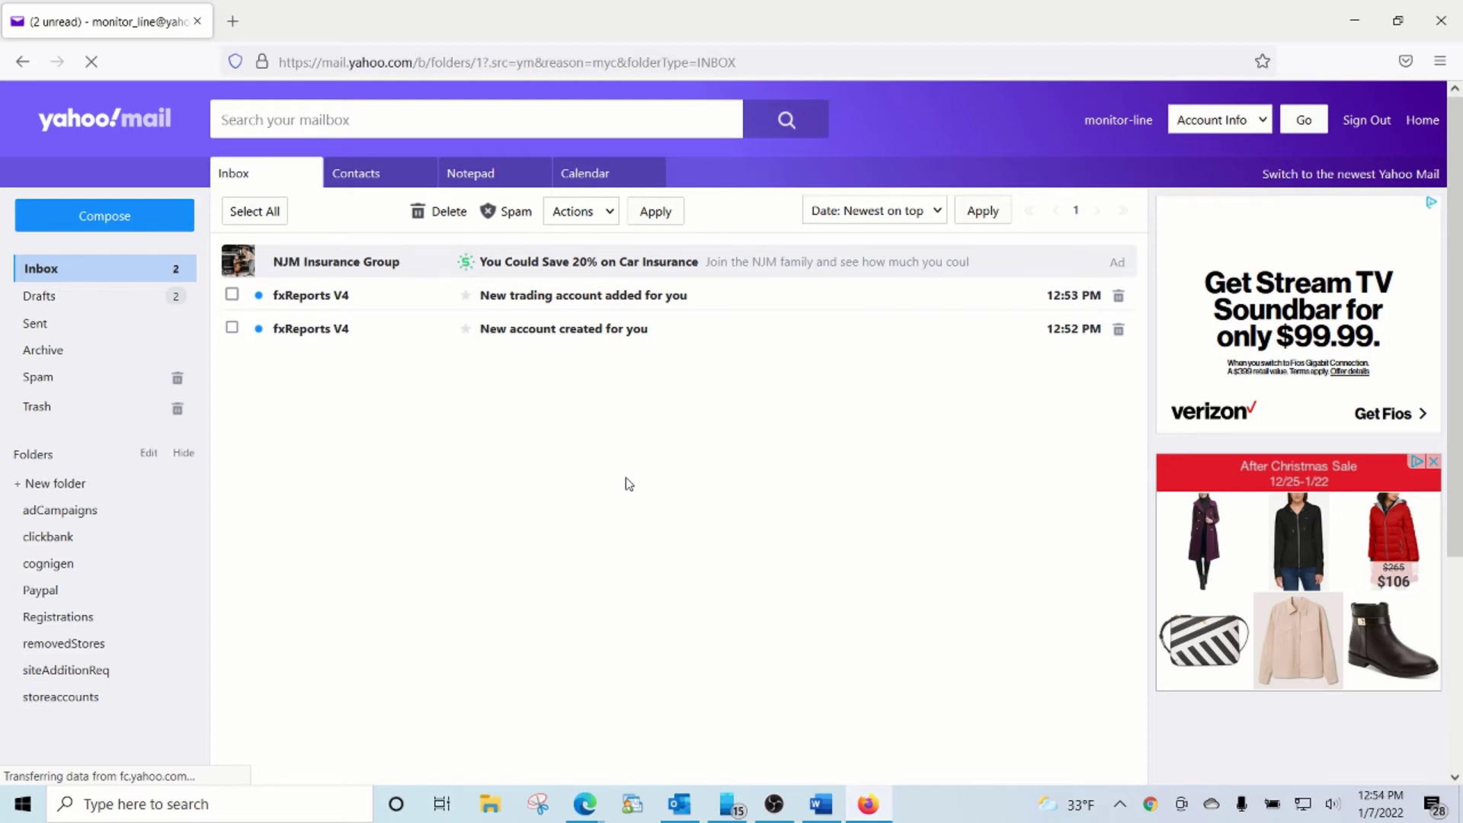
Open the 'New trading account added for you' email and select its account number and password lines
drag(237, 384, 338, 473)
click(326, 444)
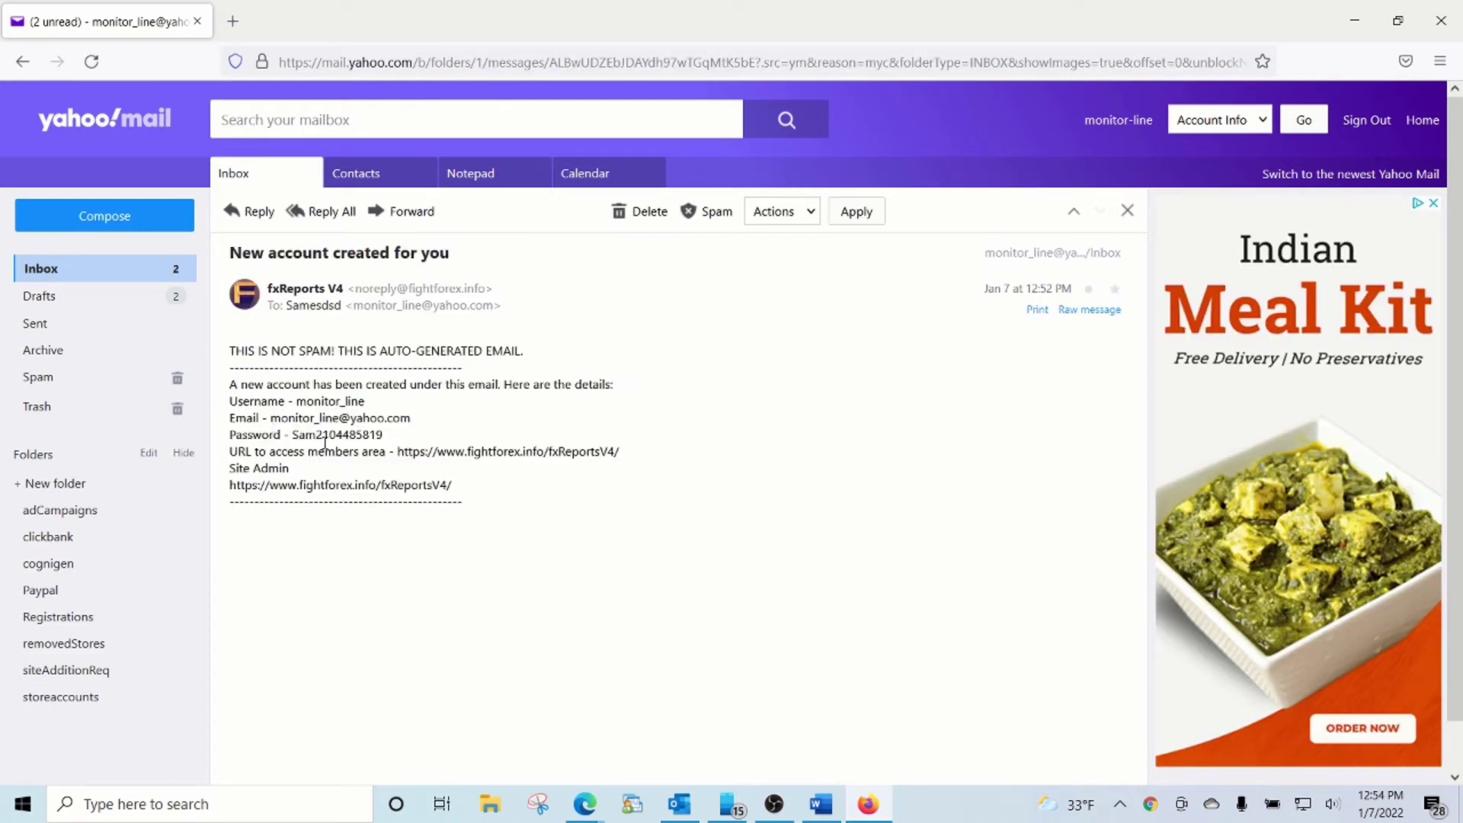
key(alt+Tab)
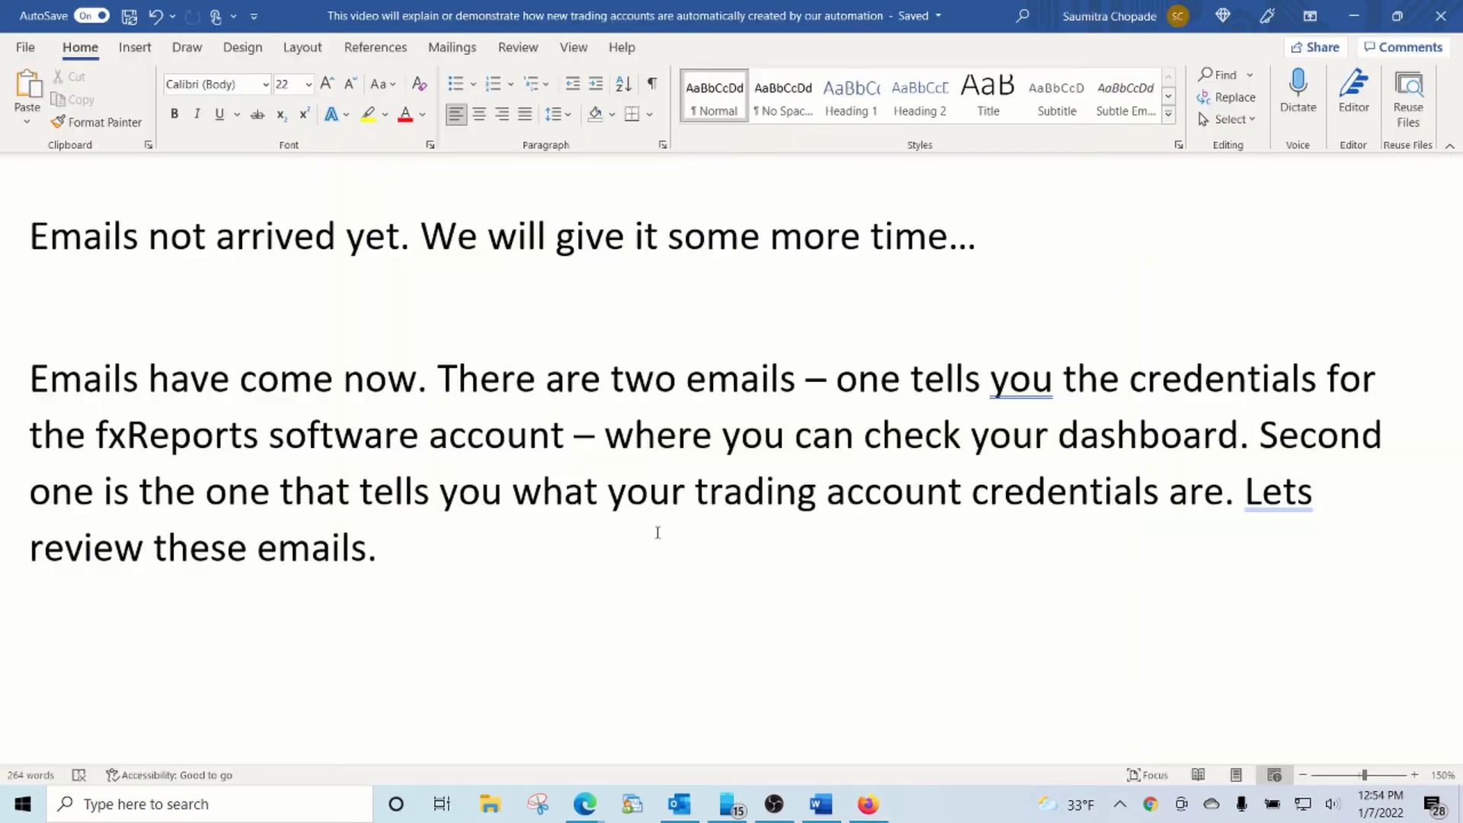
key(alt+Tab)
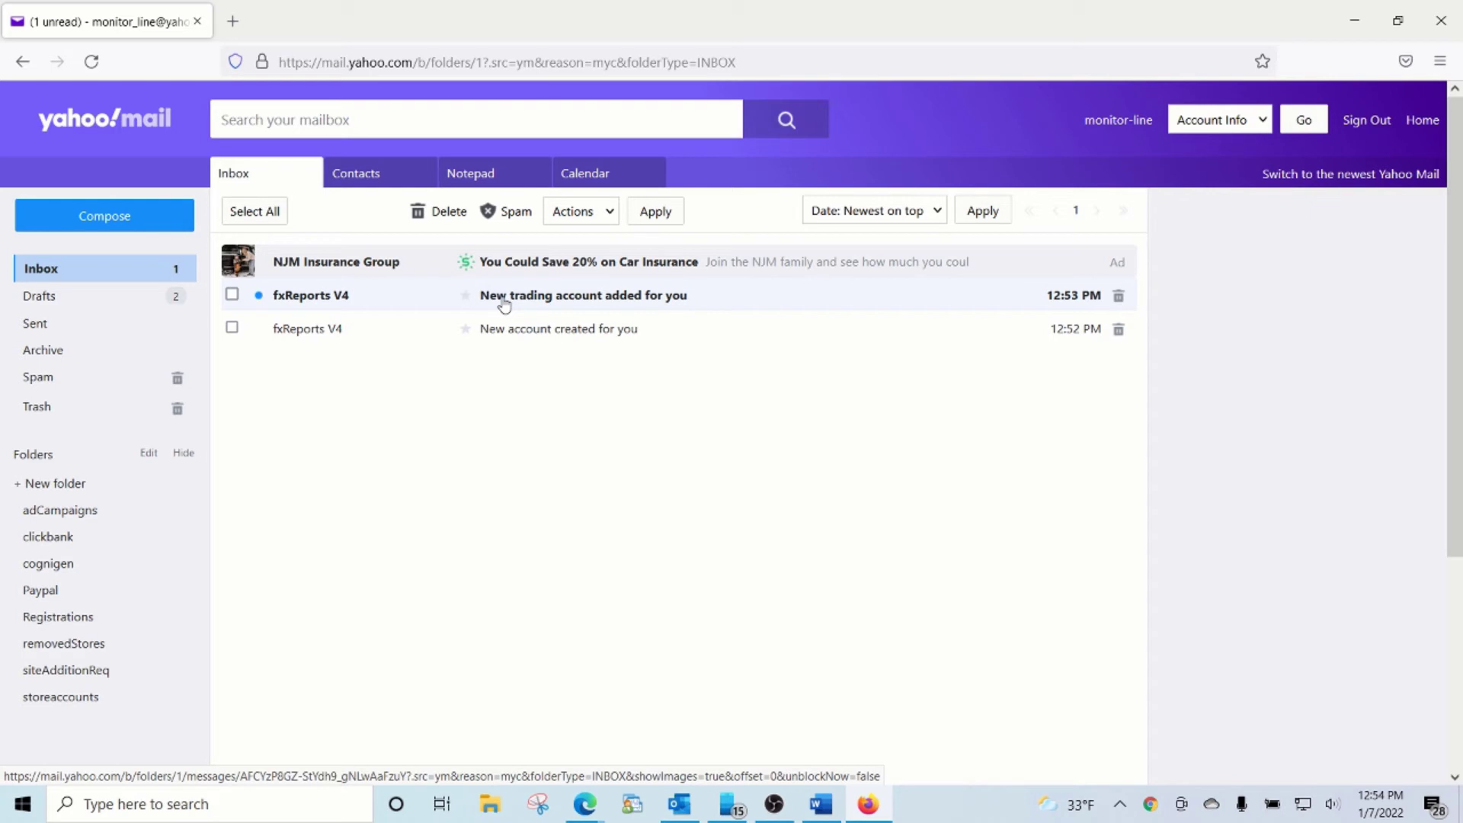
click(504, 306)
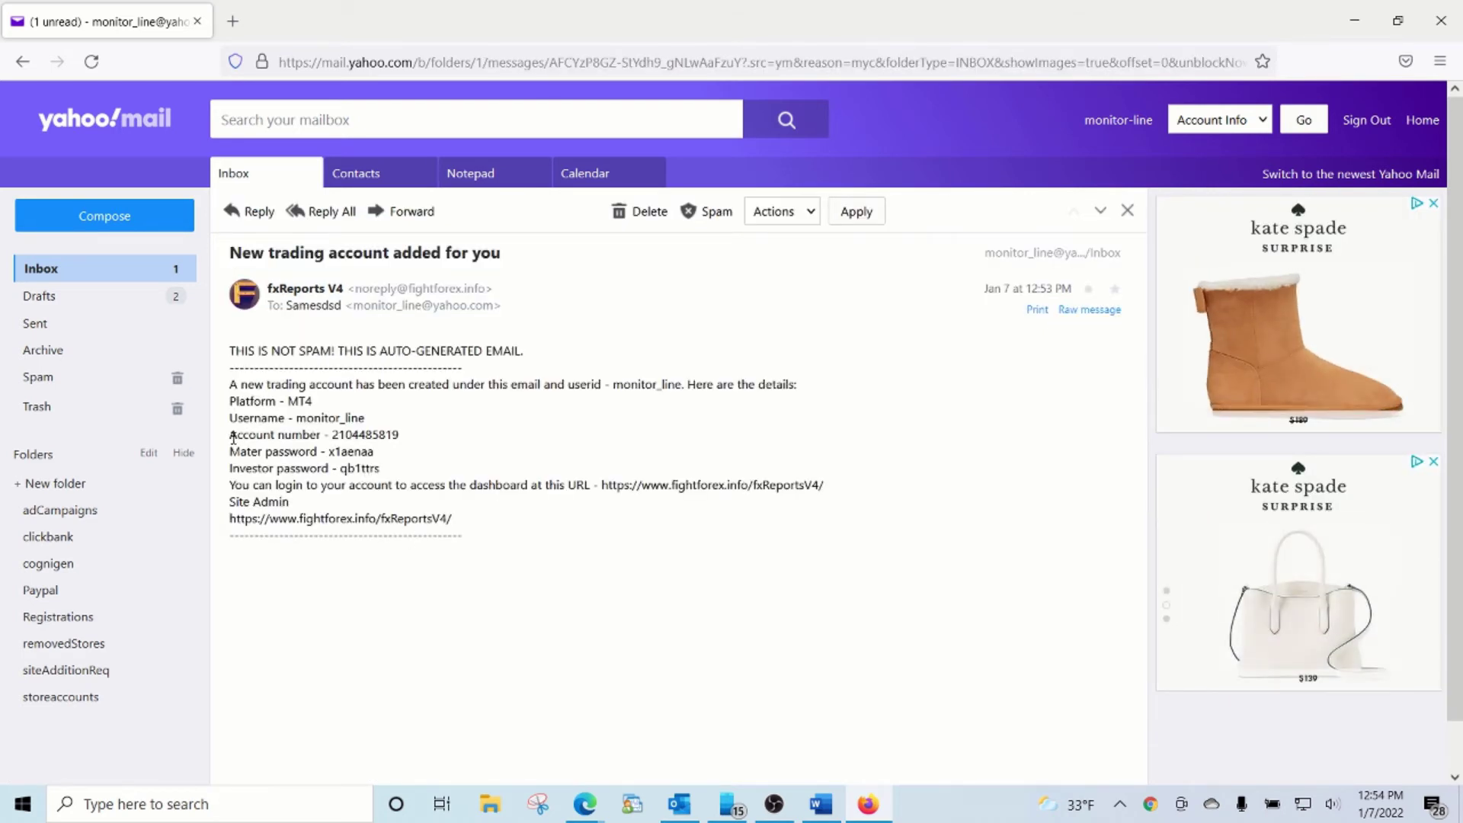
drag(230, 433, 391, 479)
Add the line 'Second emails shows your MT4 trading account username and password.' to the notes
key(alt+Tab)
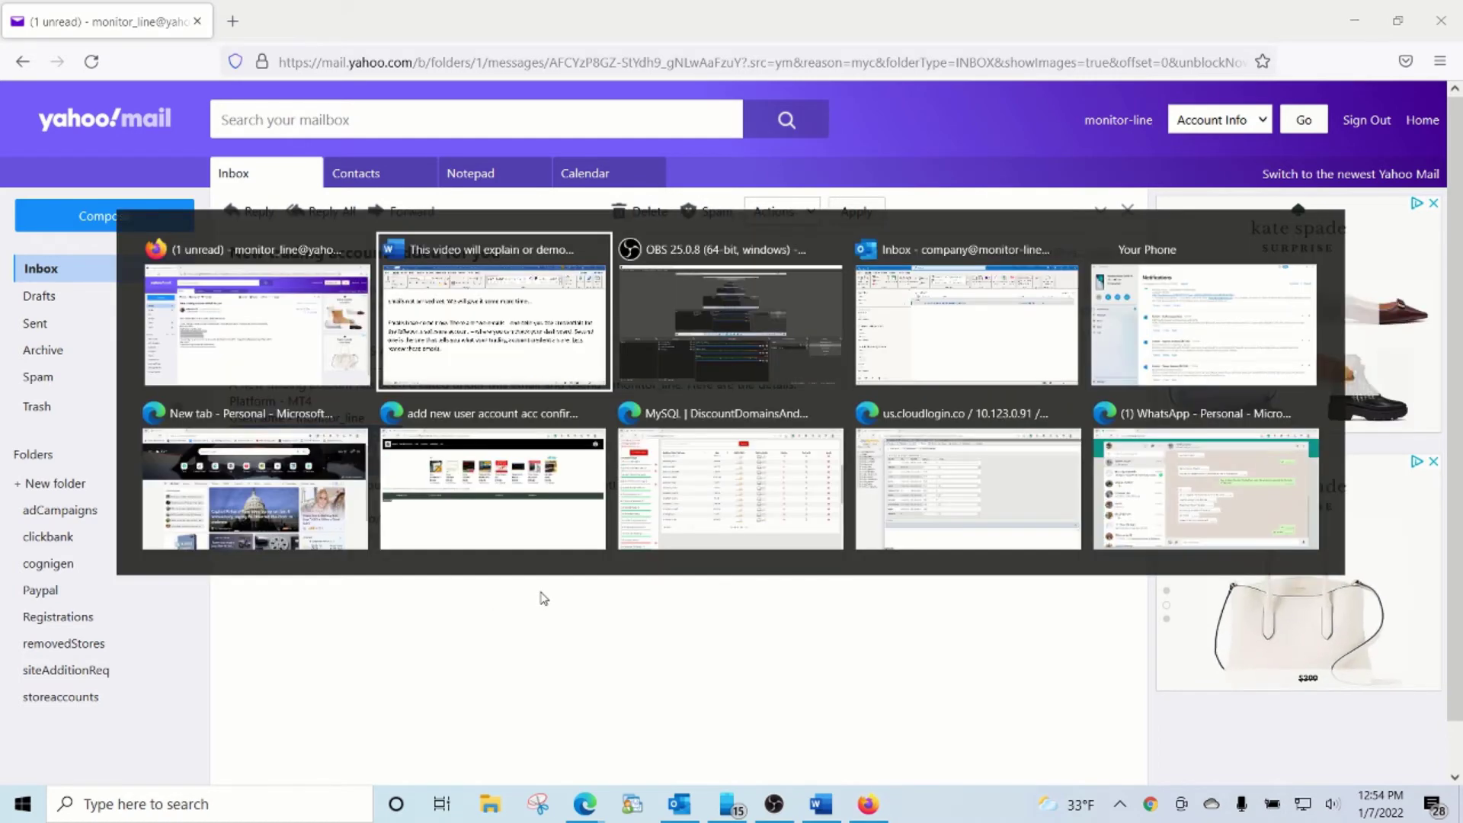
text(Seco)
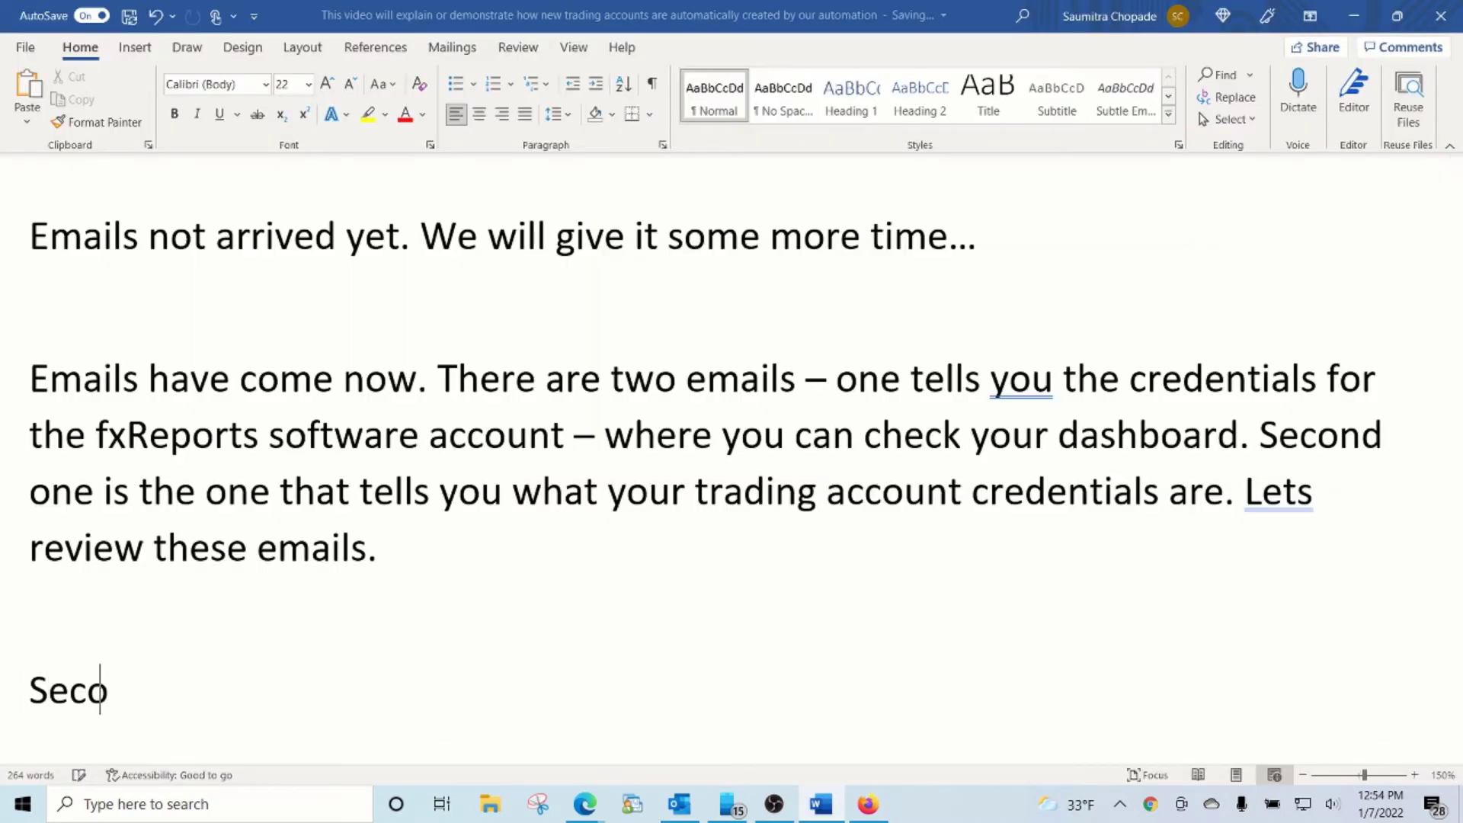
text(nd emails shows your)
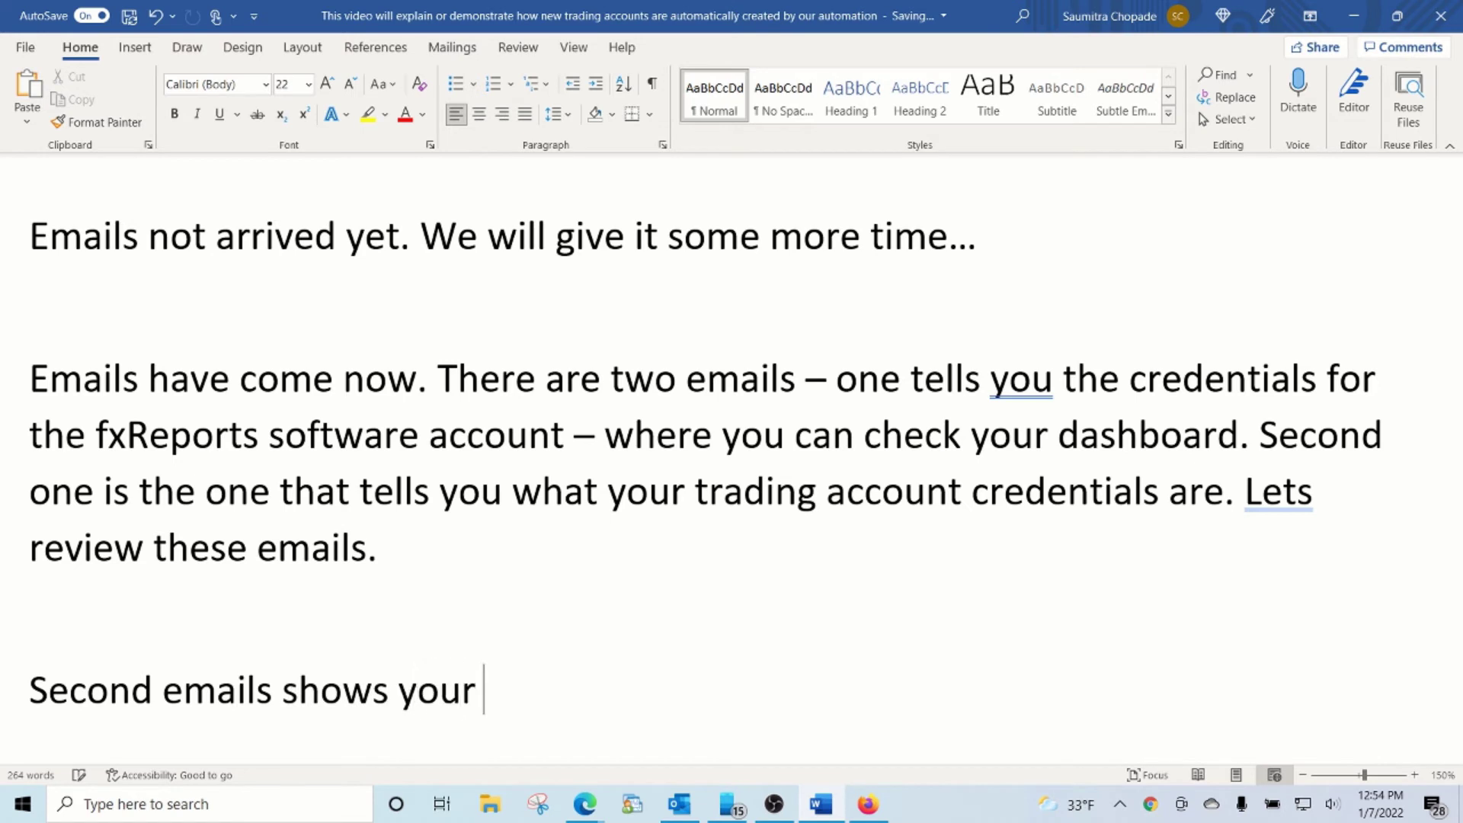
text( MT4 trad)
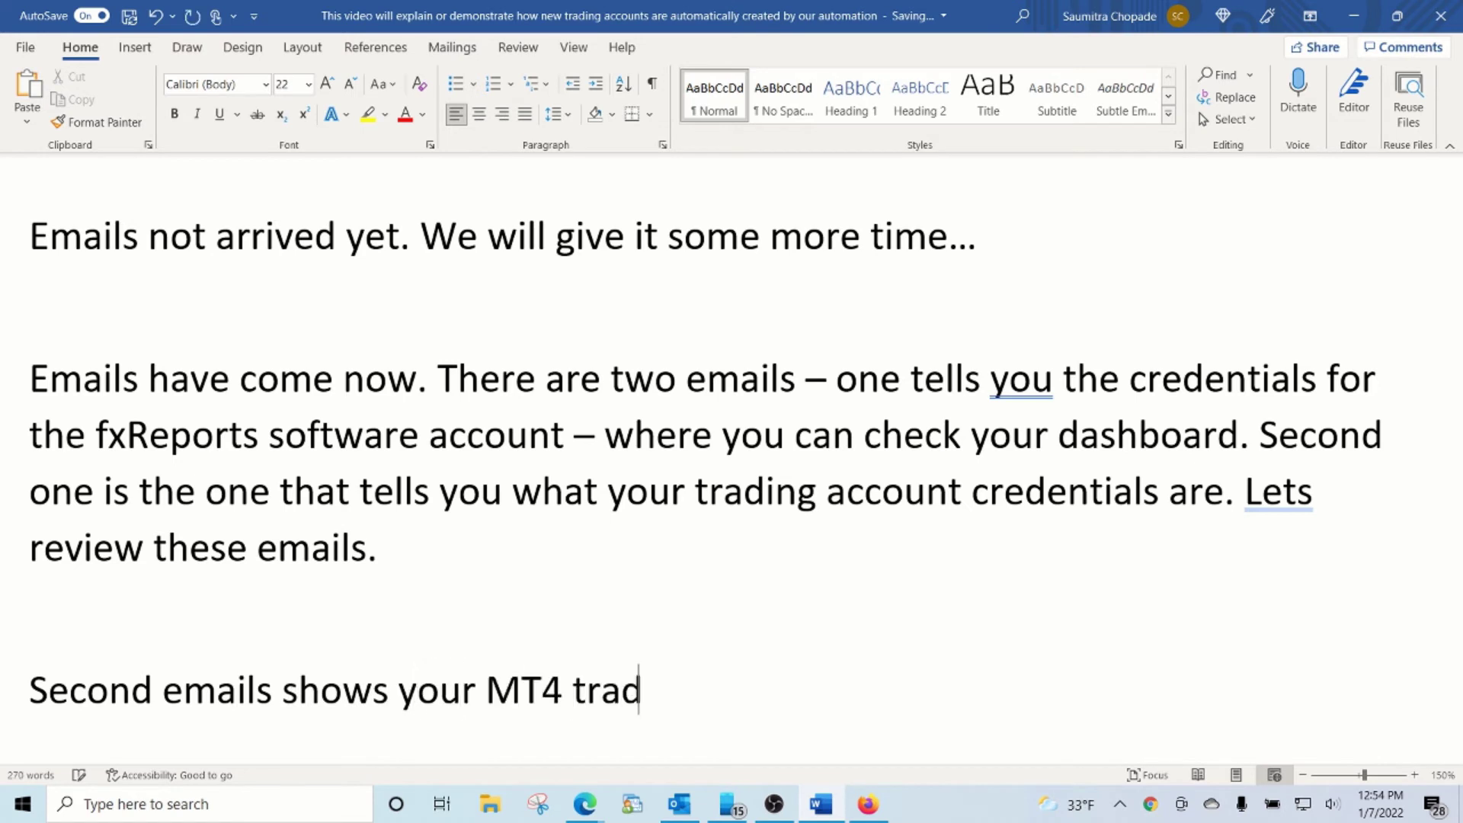
text(ing account u)
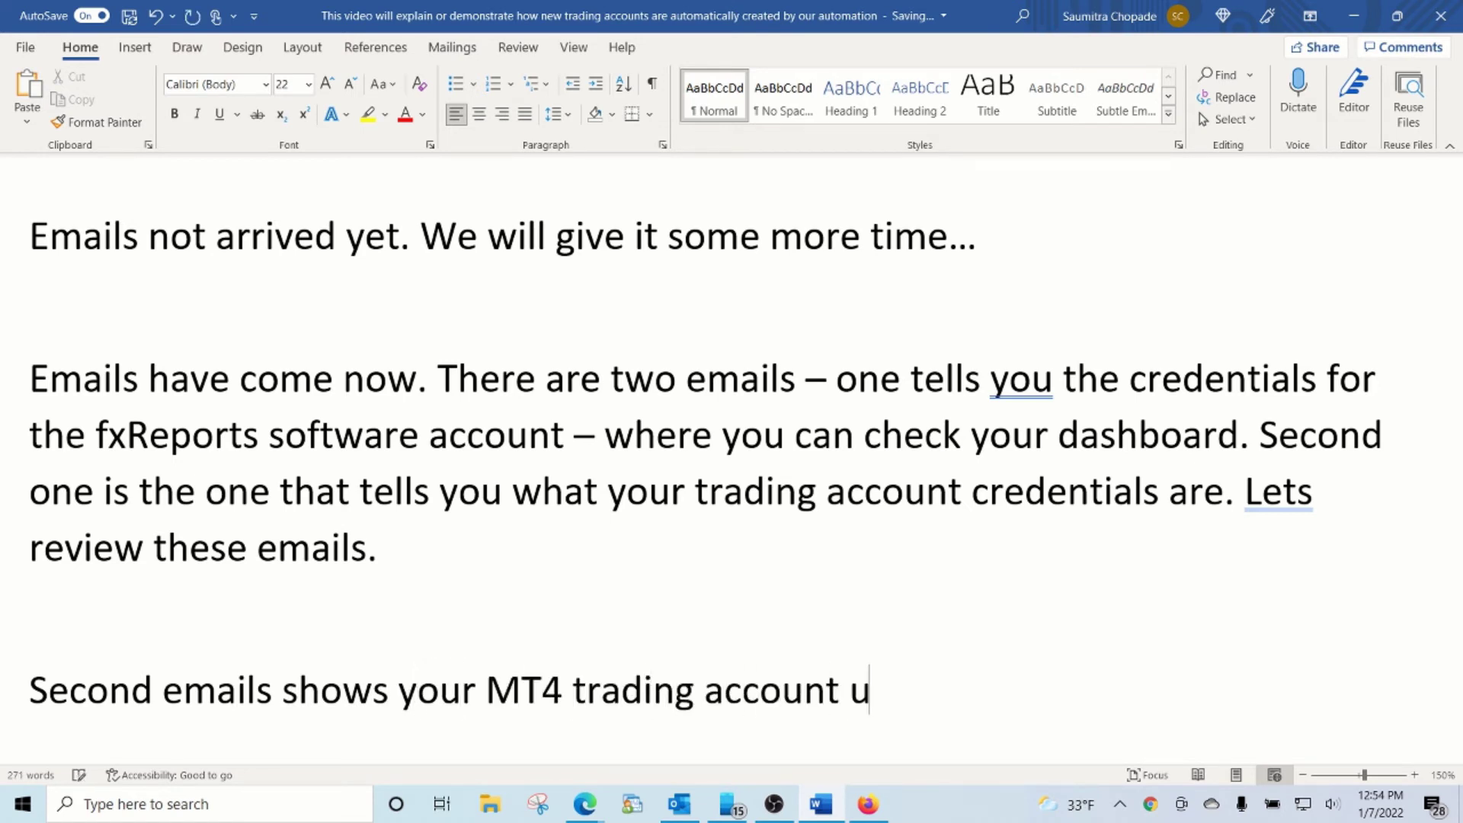
text(sernam)
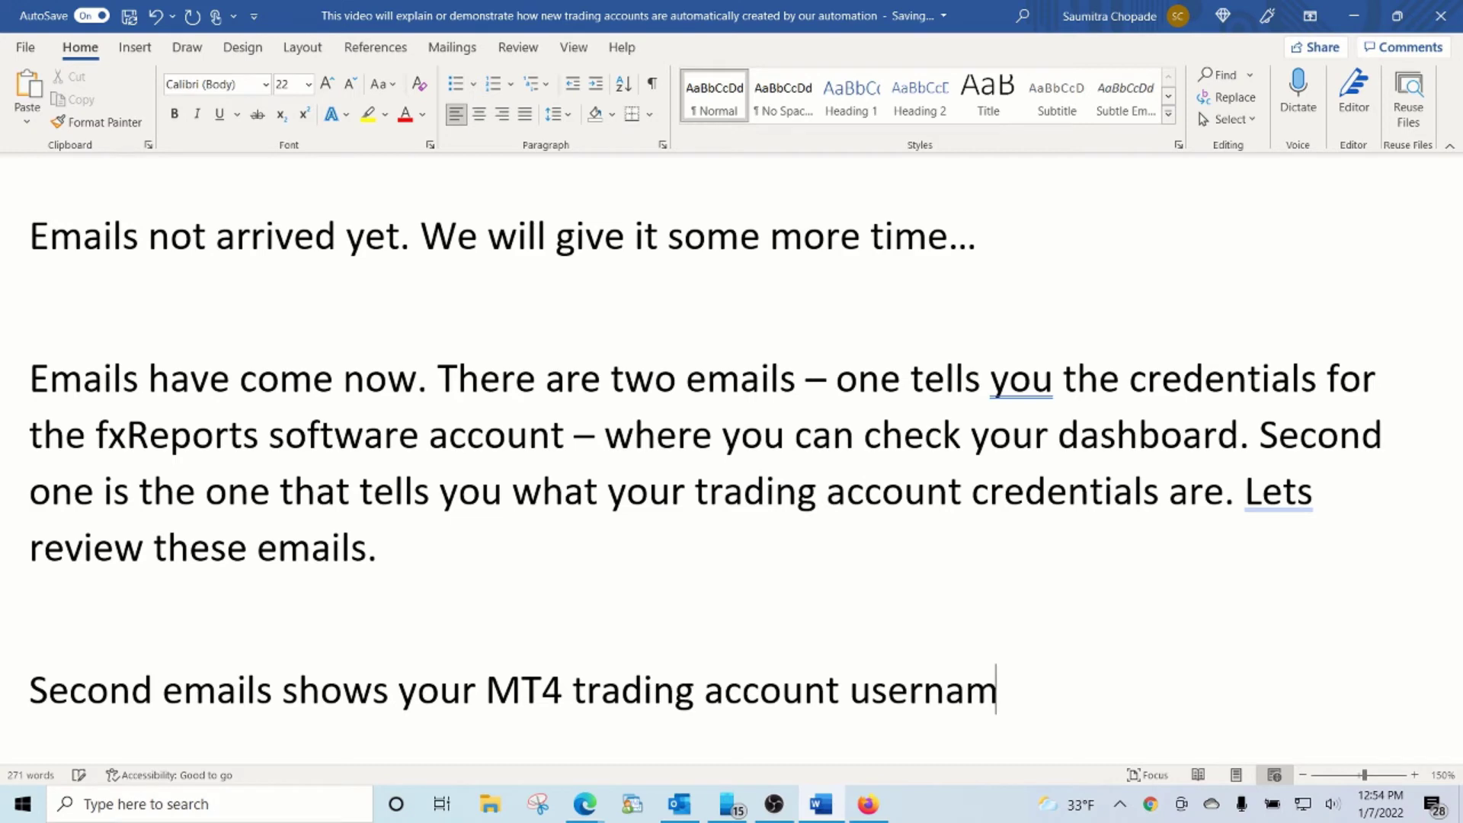
text(e and password.)
key(Return)
scroll(542, 593, down, 2)
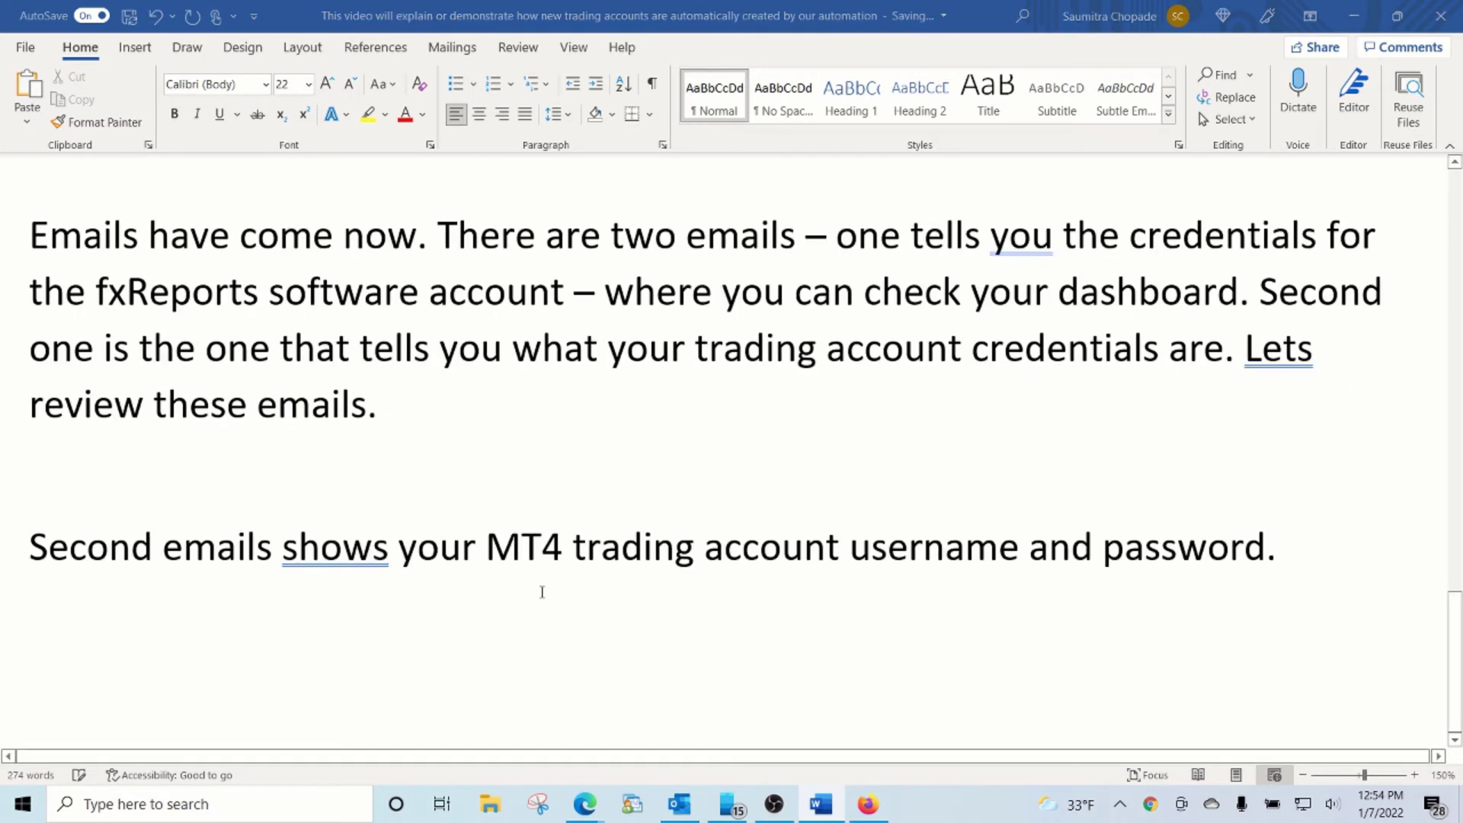
key(alt+Tab)
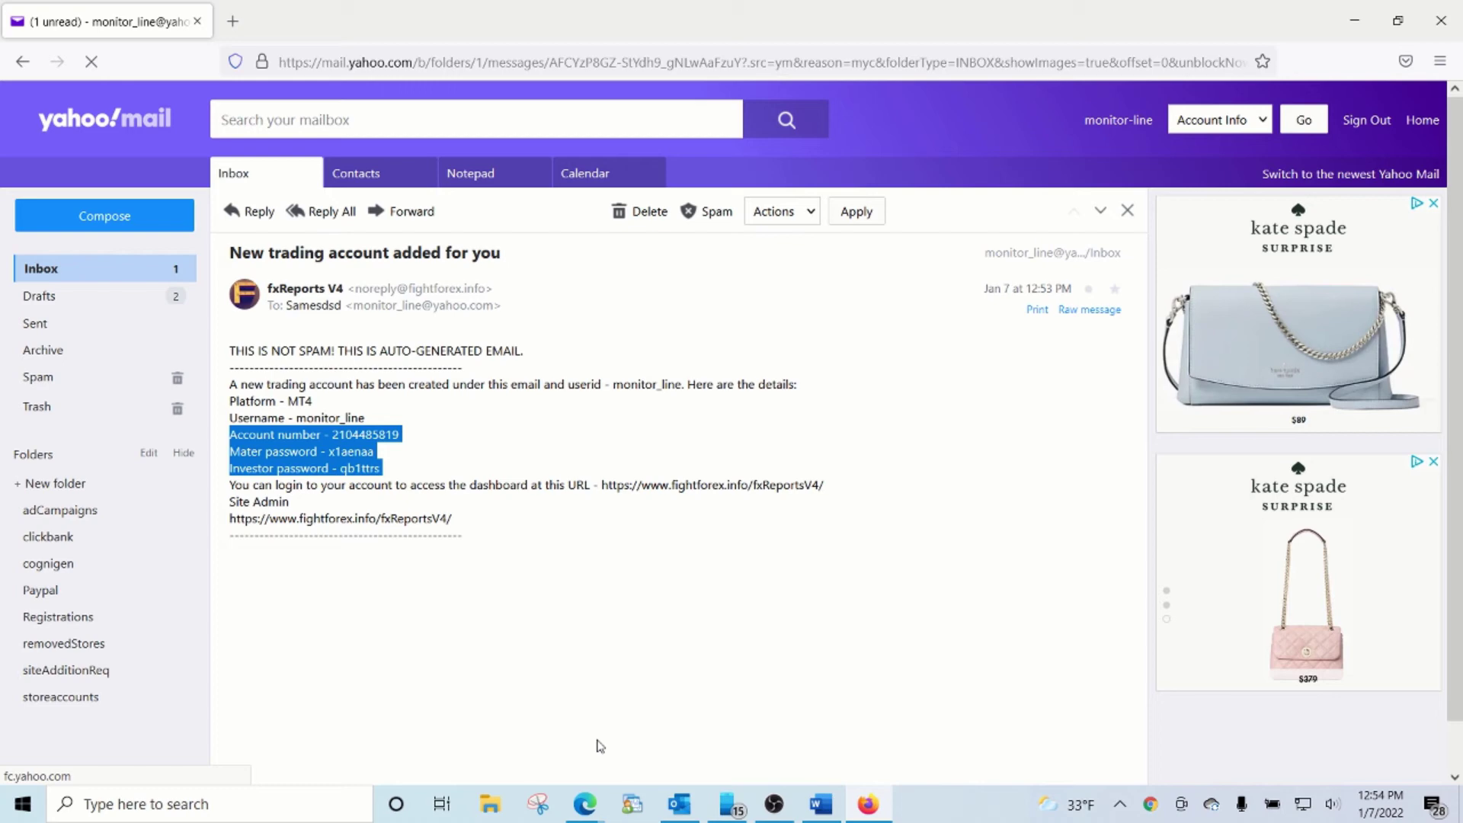
key(alt+Tab)
text(We chose)
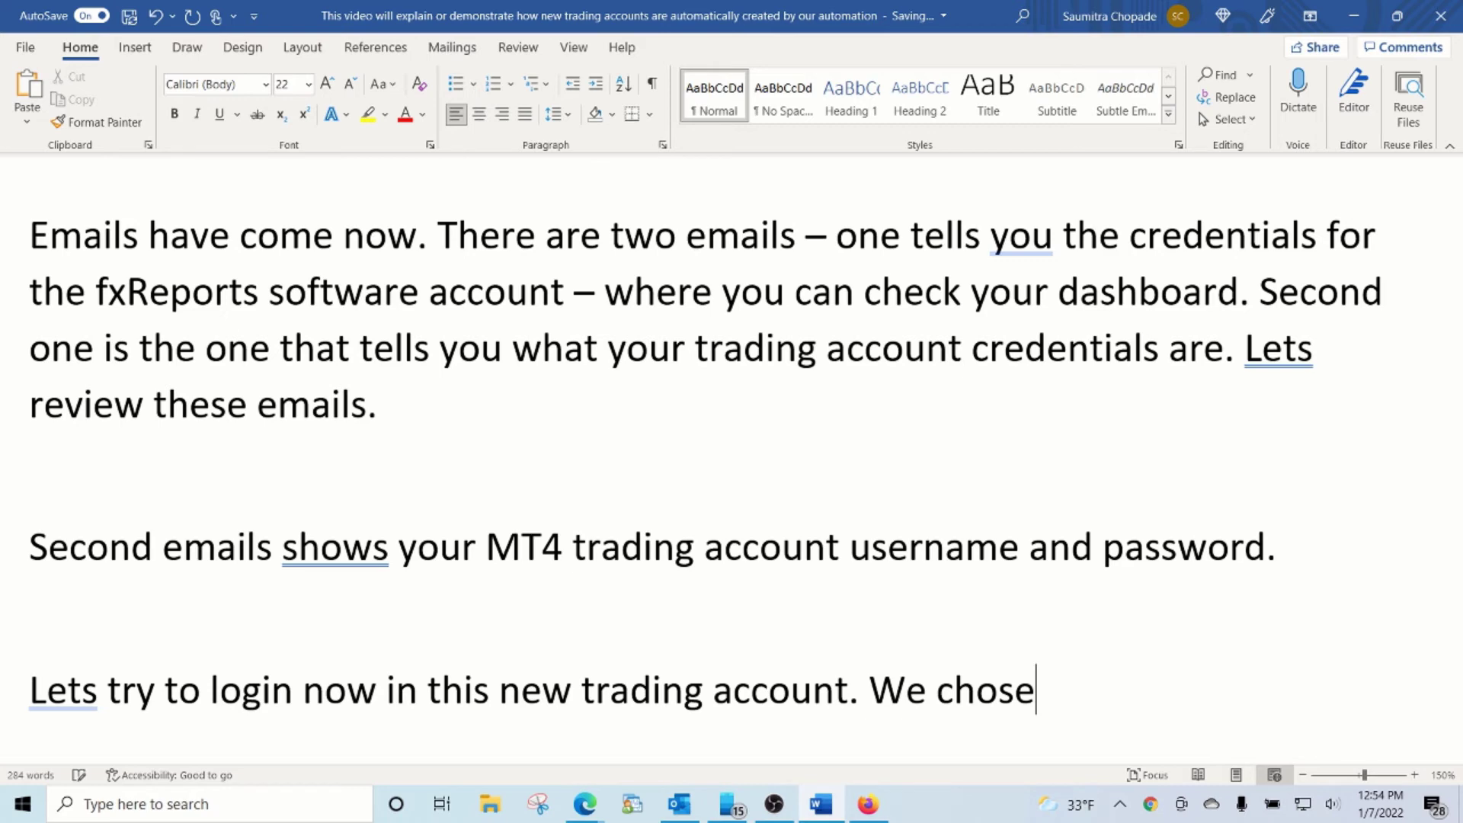
text( Hugos Way as the broker. So lets try to )
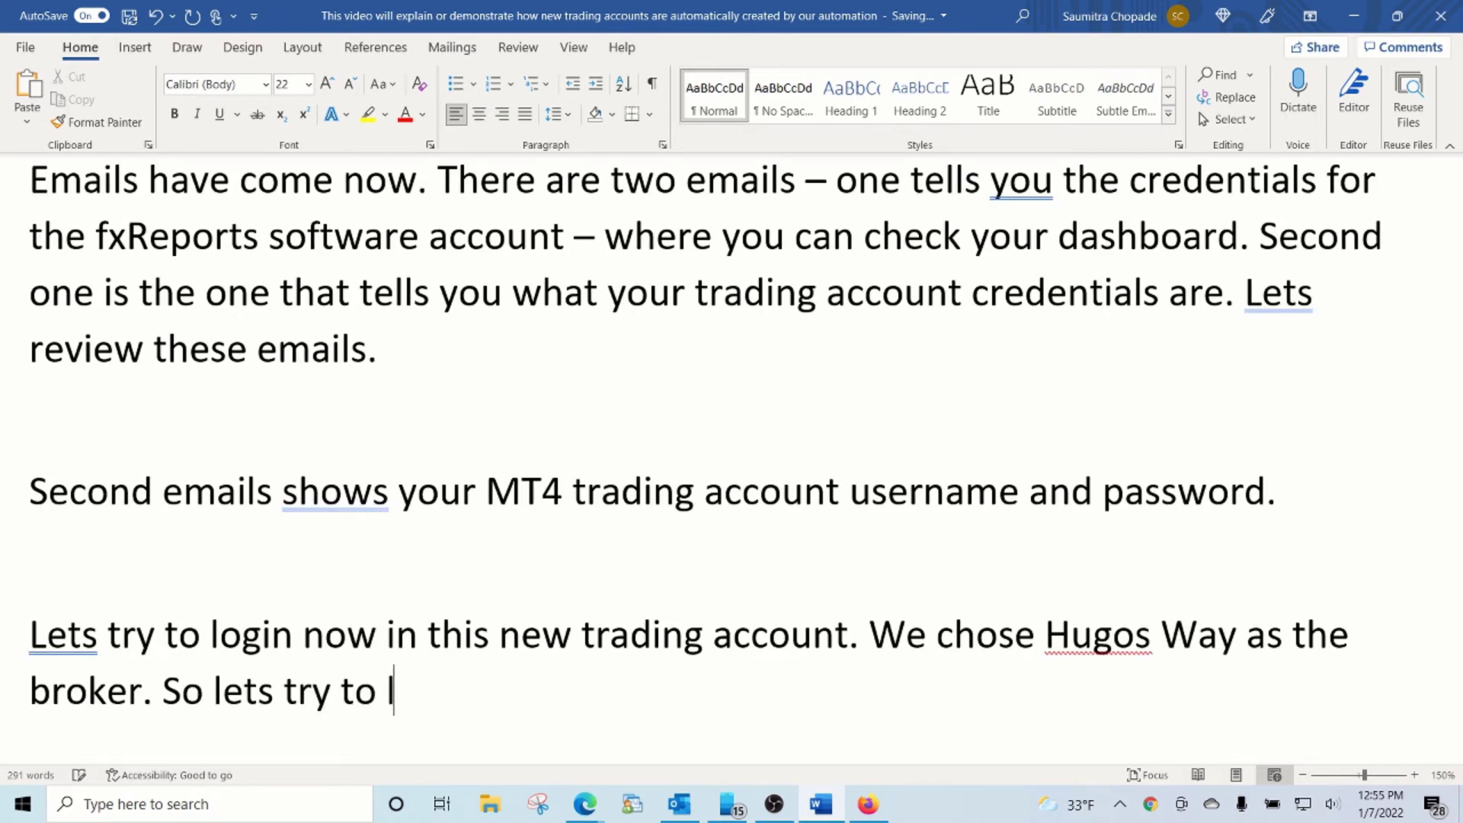
text(log in)
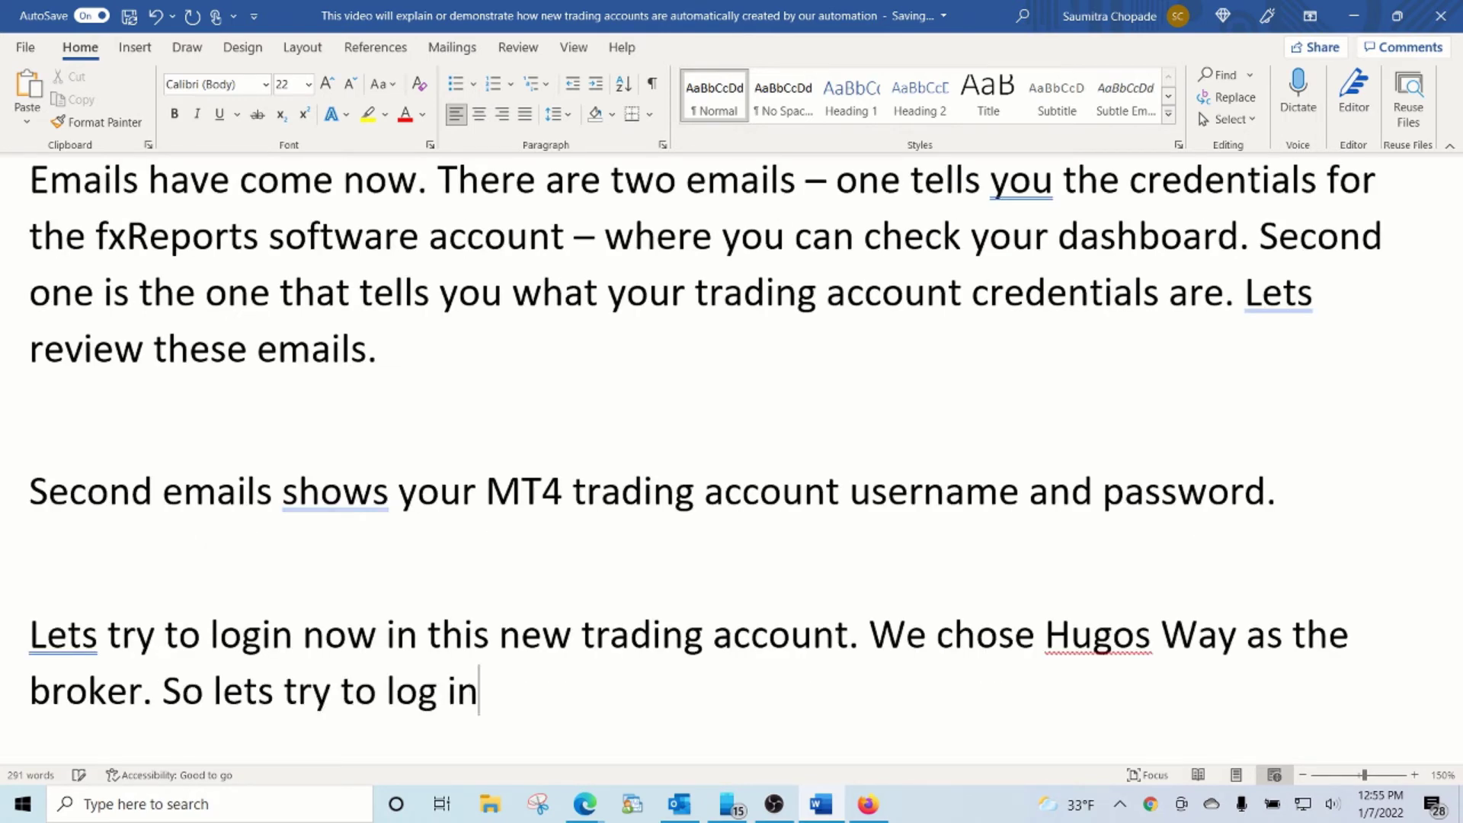
text(.)
Leave the notes after the line 'We chose Hugos Way as the broker. So lets try to log in.'
key(alt+Tab)
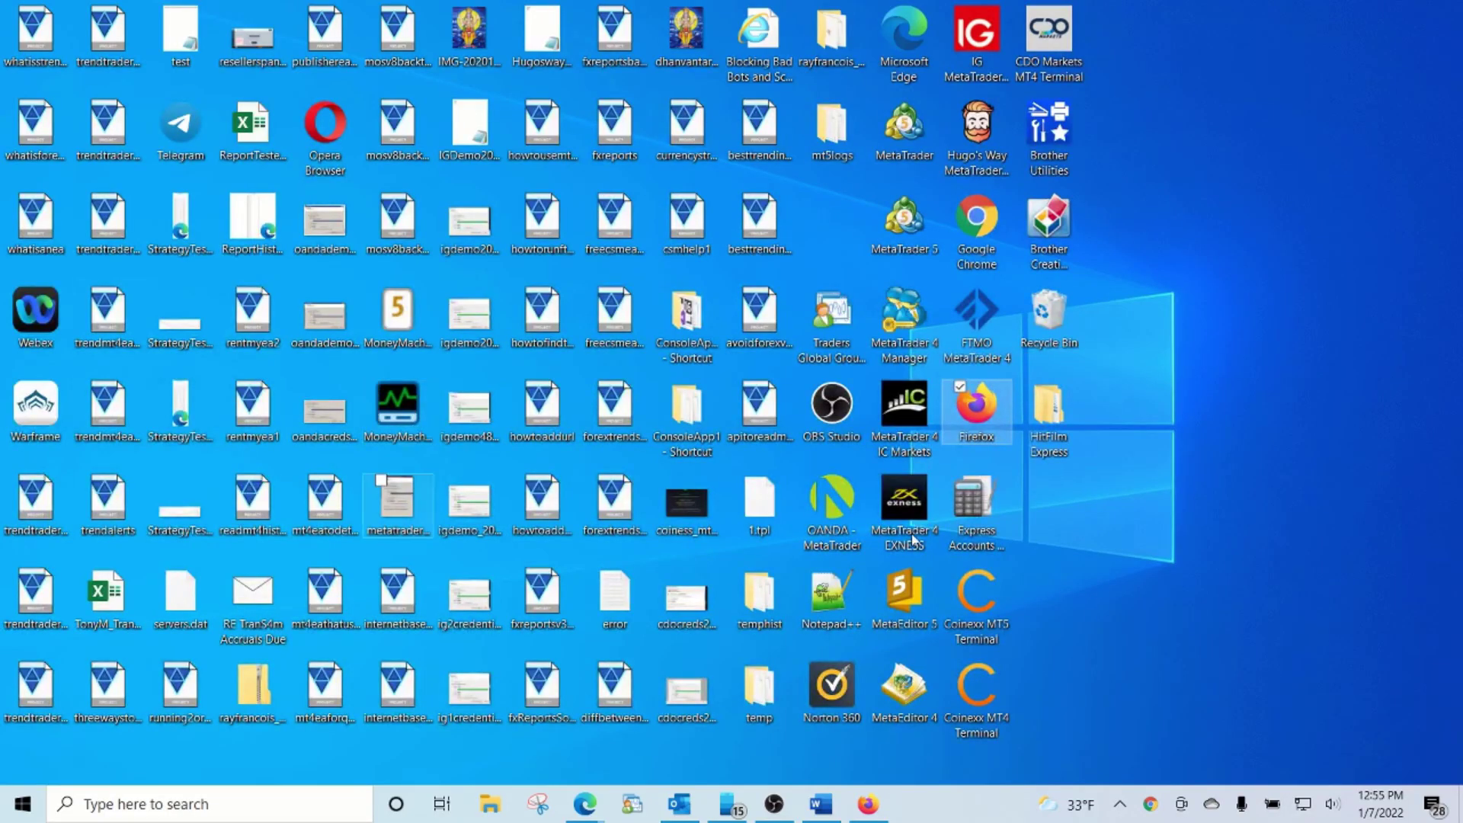
Launch the Hugo's Way MetaTrader 4 terminal and bring up the trade account login form
click(977, 126)
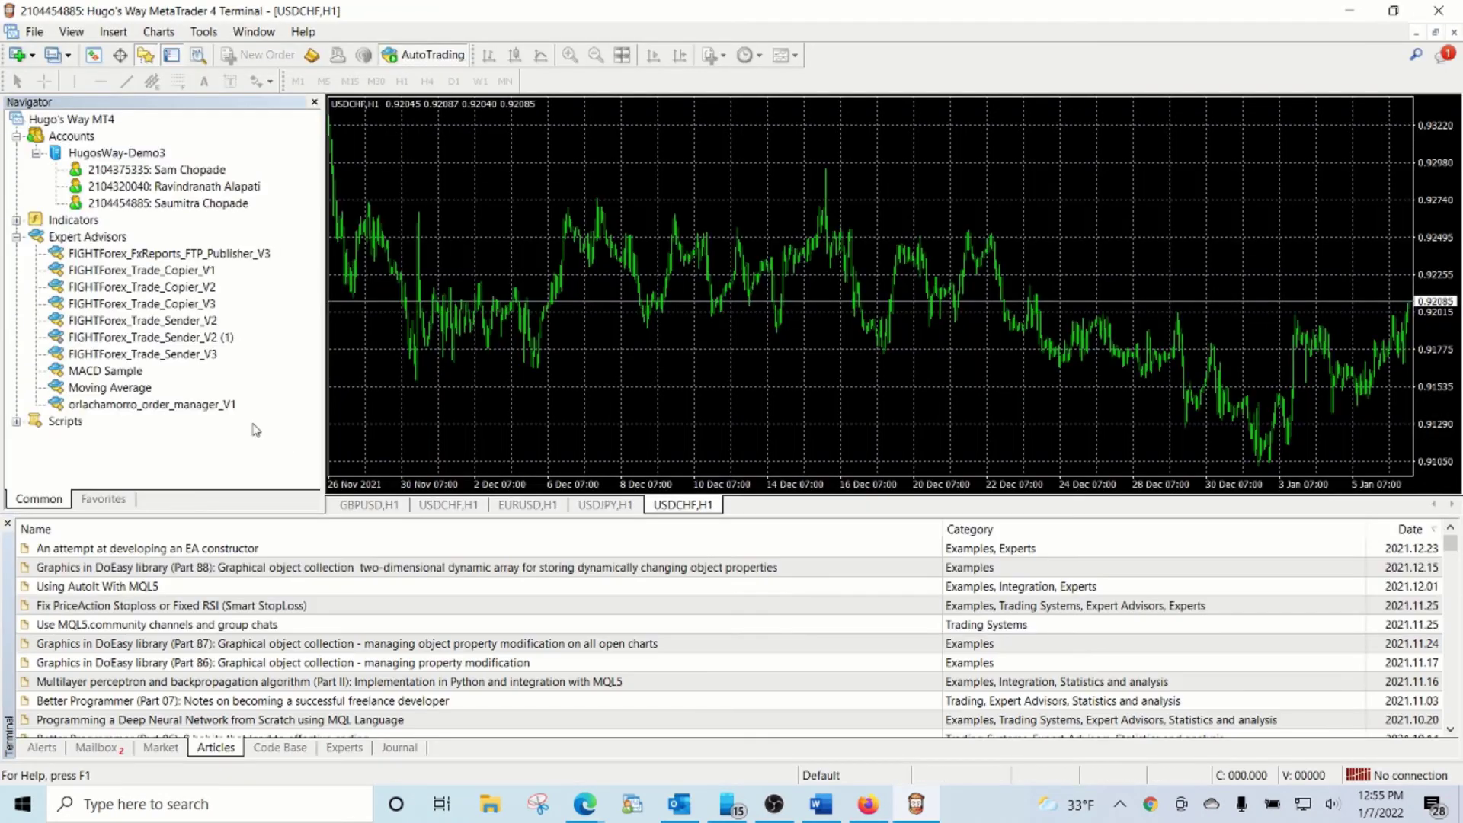
click(34, 32)
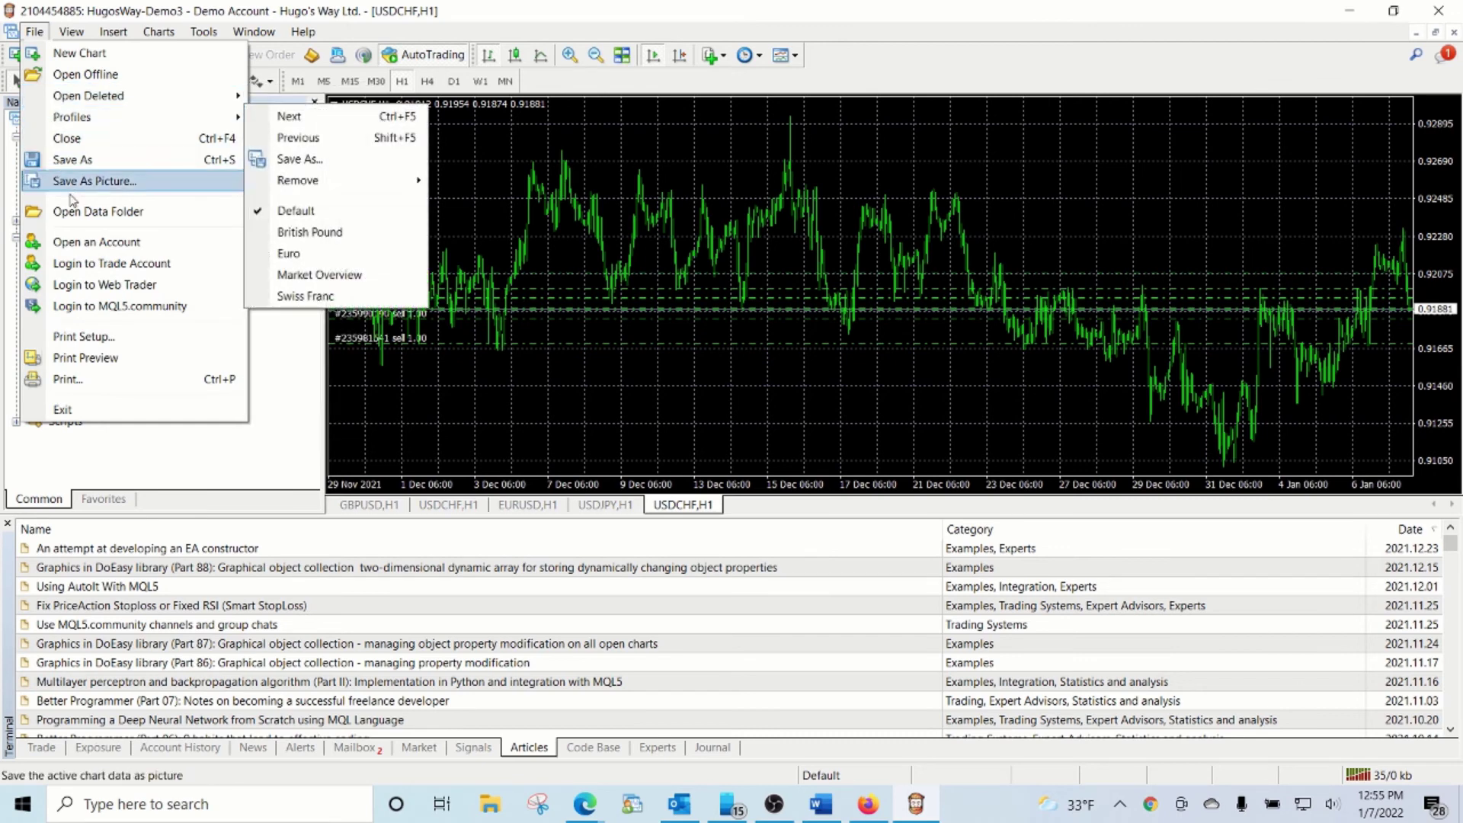
click(80, 263)
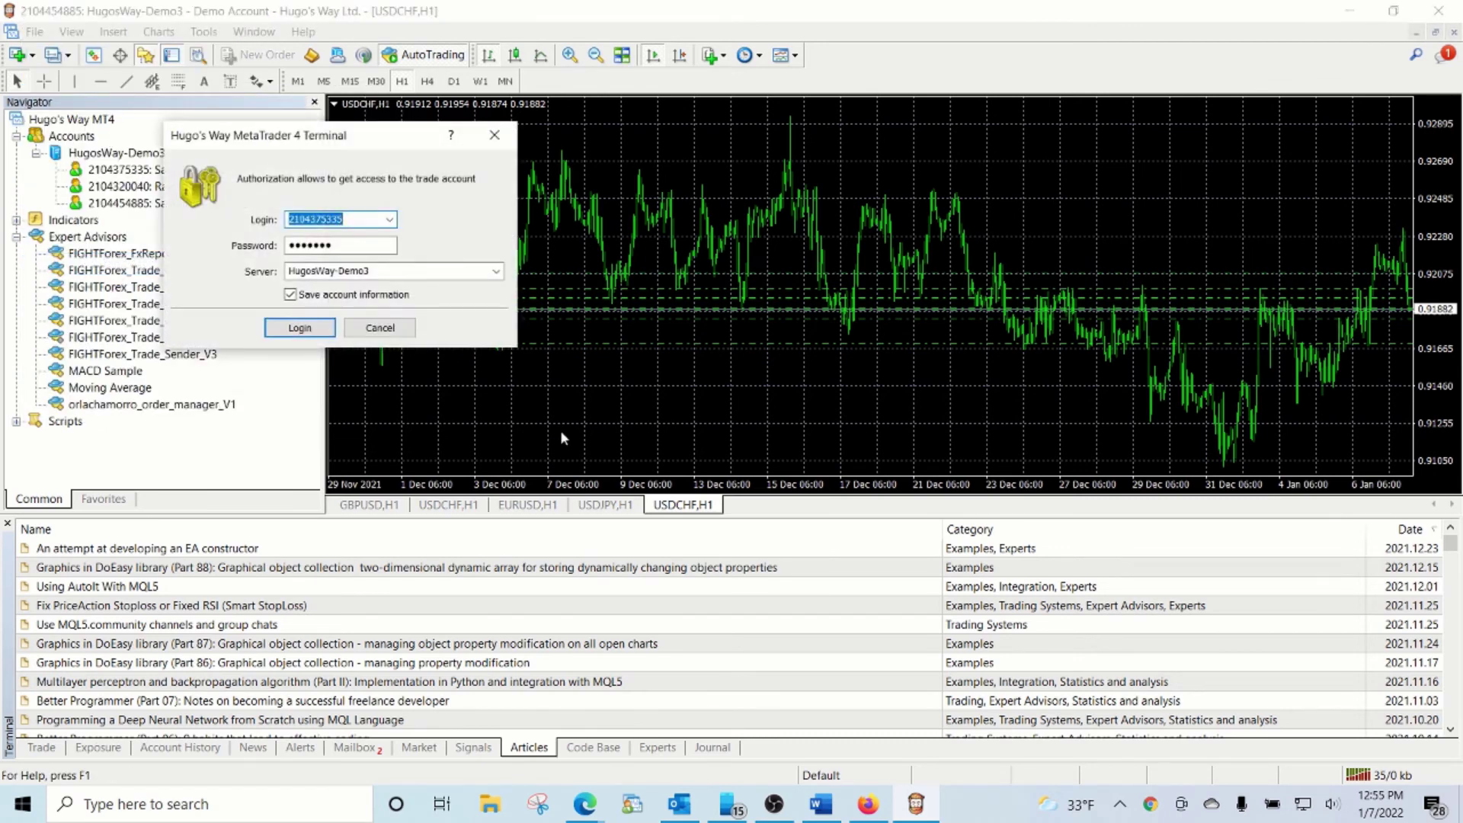
Copy the master password from the credentials email into the login form's password field
key(alt+Tab)
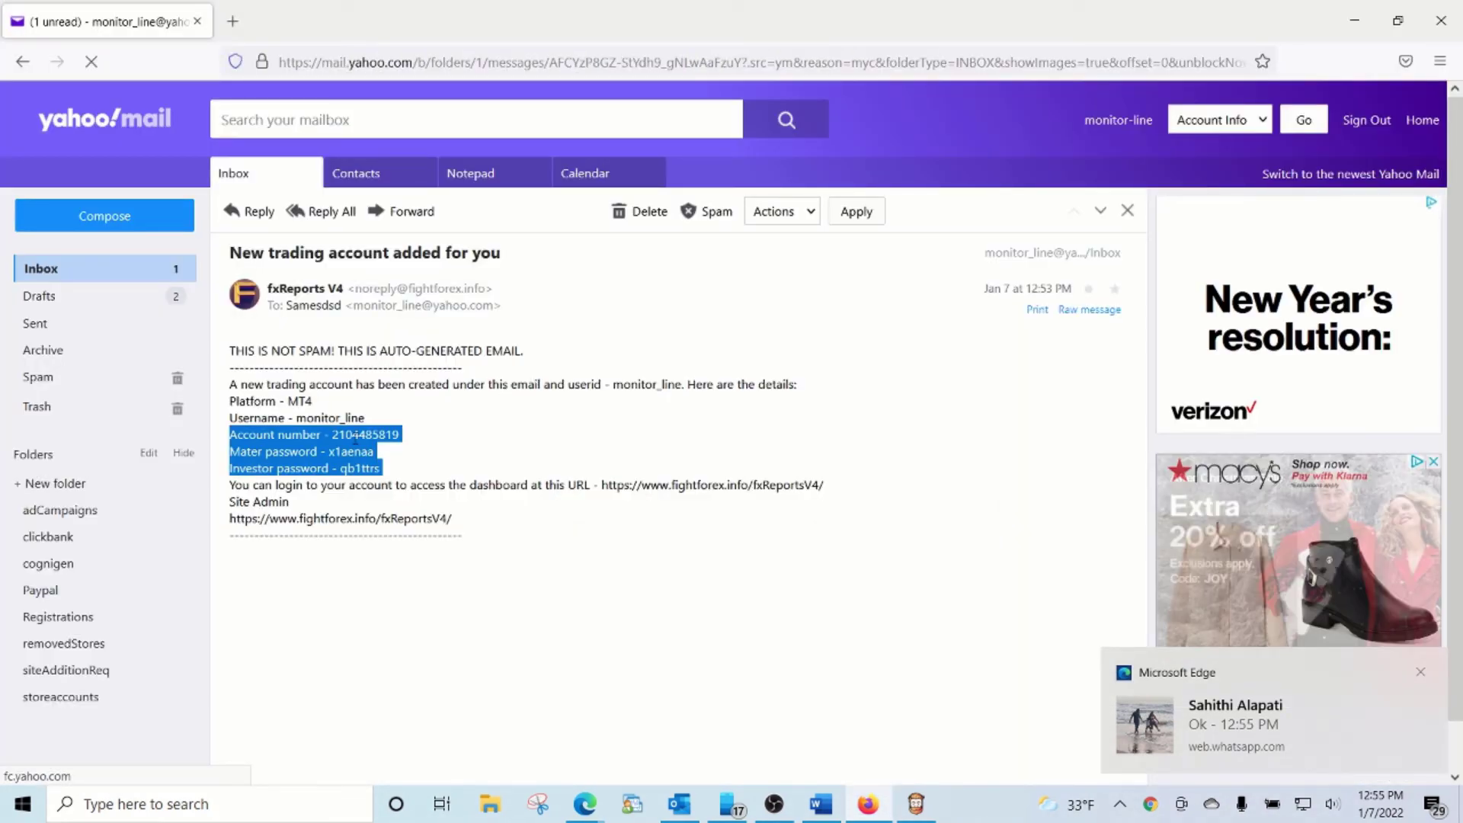
double_click(355, 436)
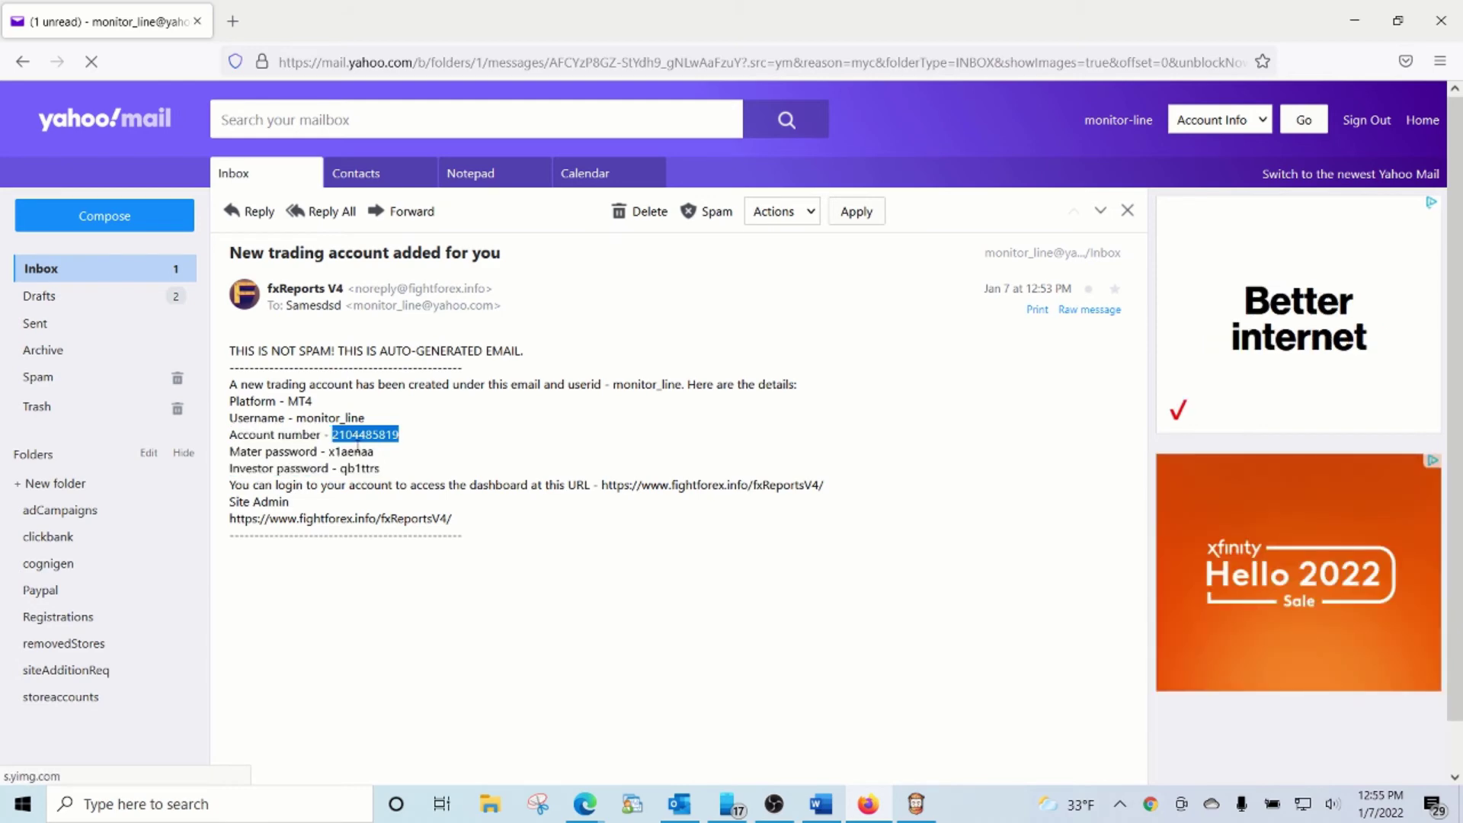
double_click(351, 451)
key(ctrl+c)
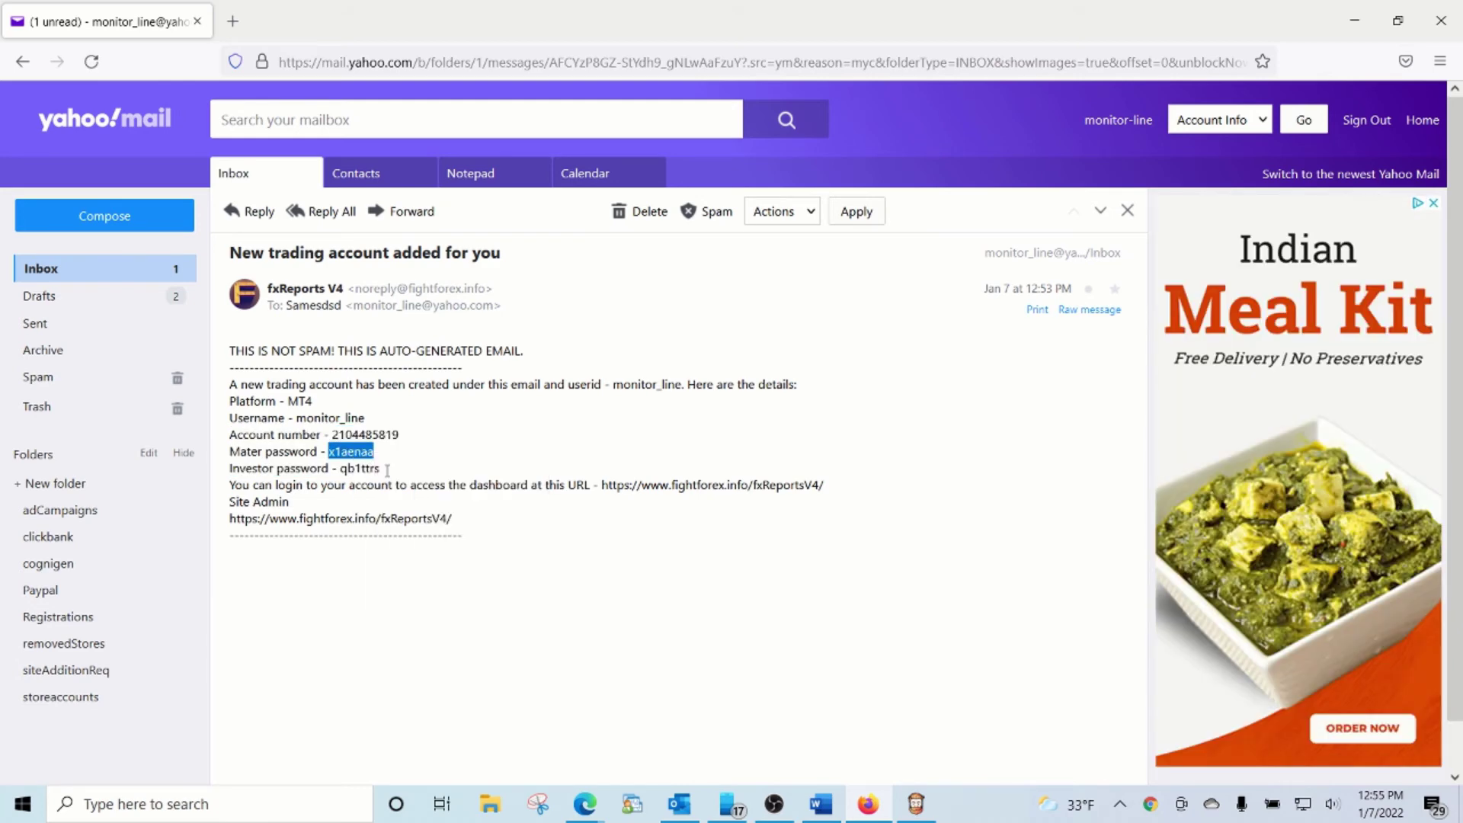
key(alt+Tab)
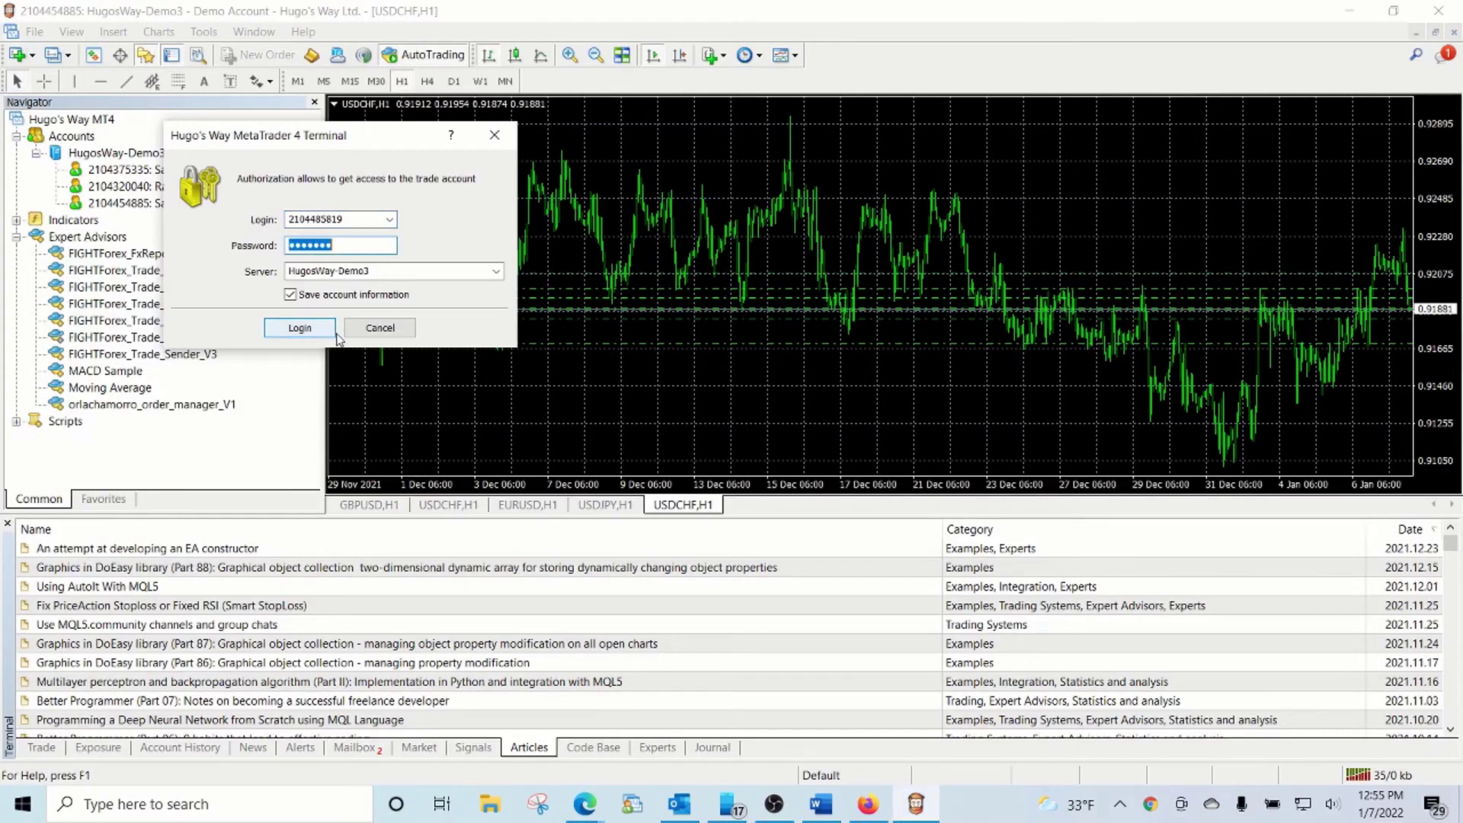
key(ctrl+v)
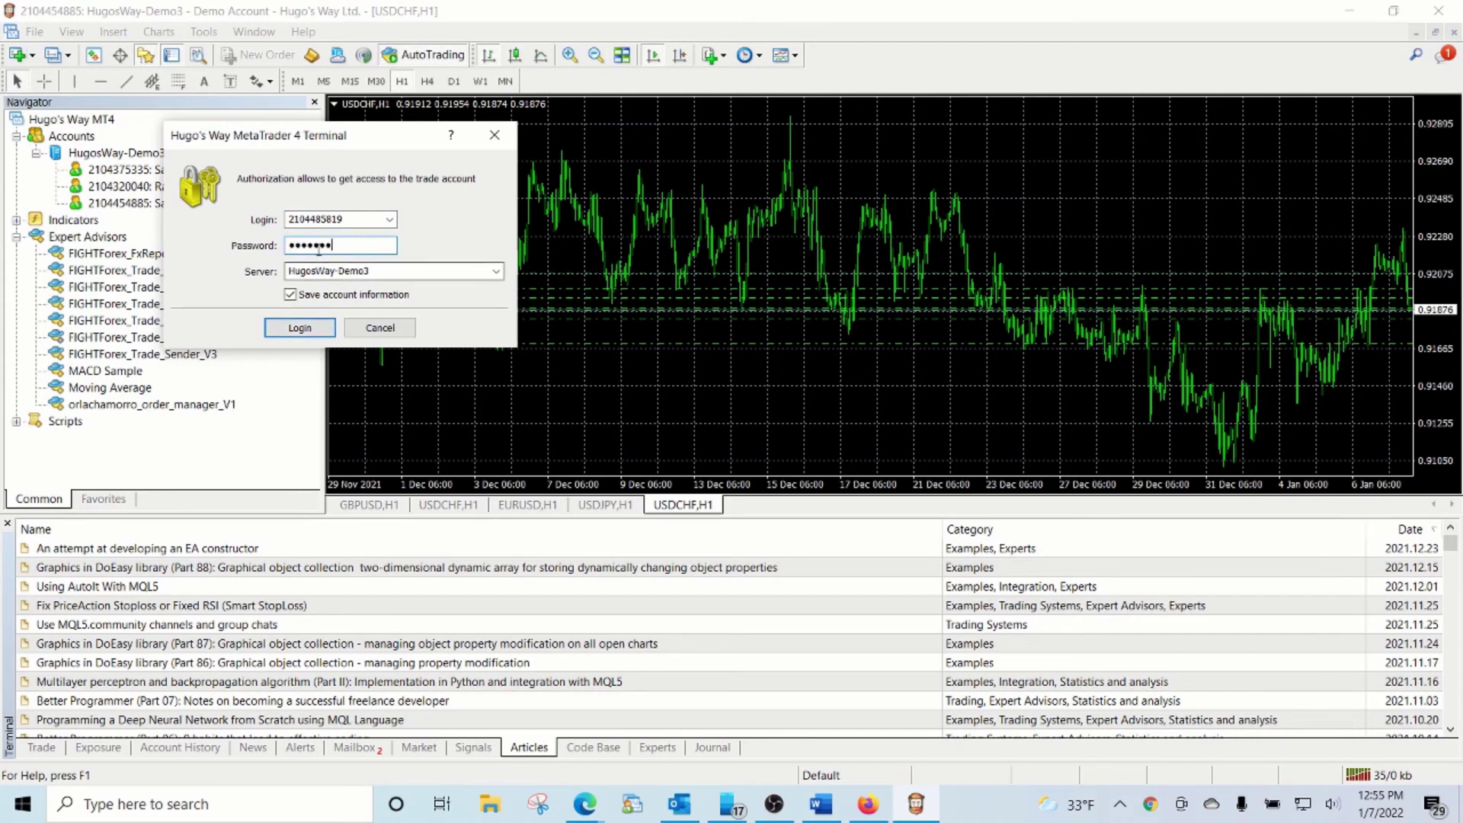
right_click(299, 247)
click(343, 261)
double_click(350, 245)
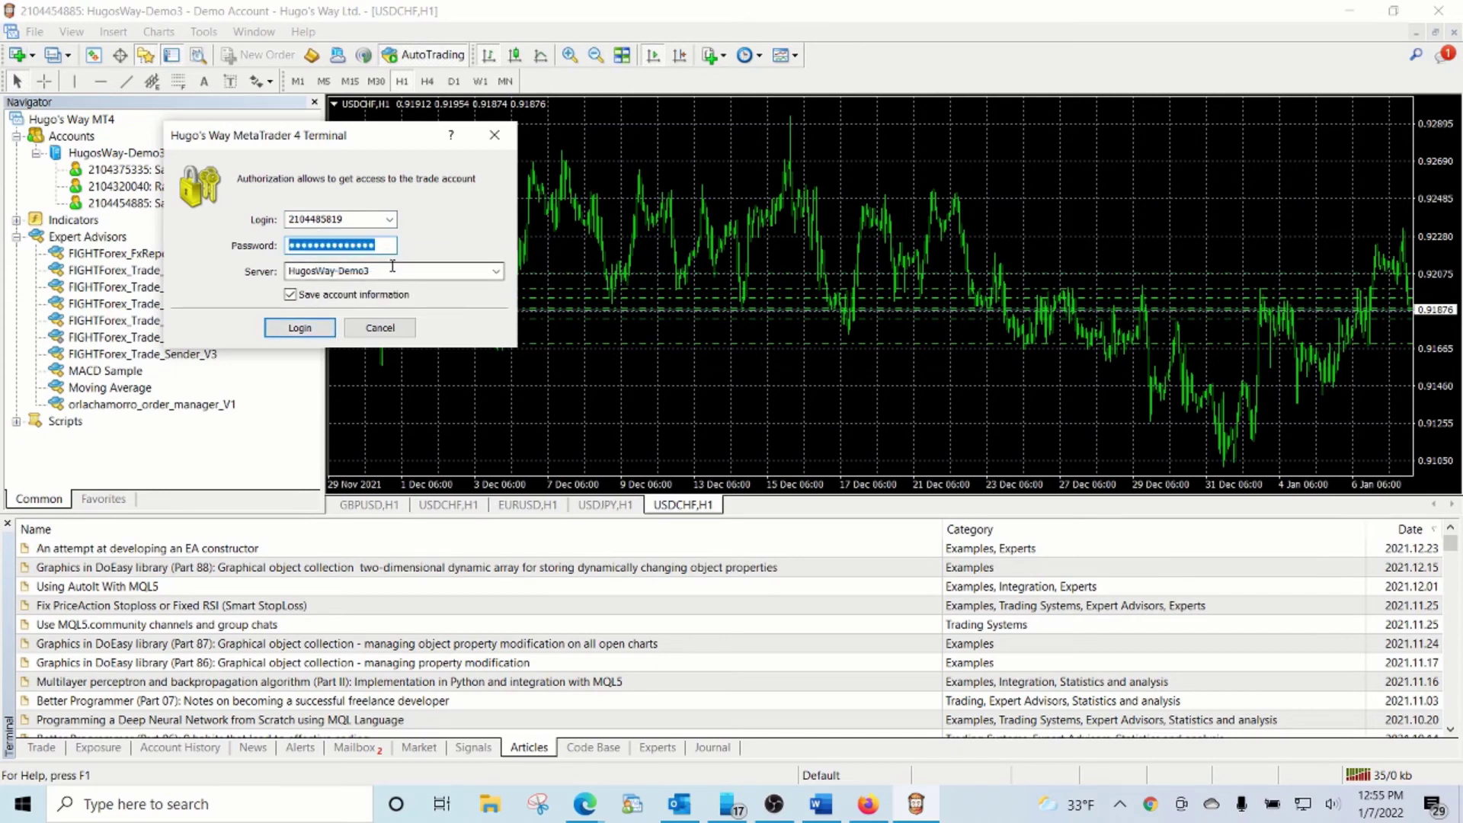
right_click(341, 250)
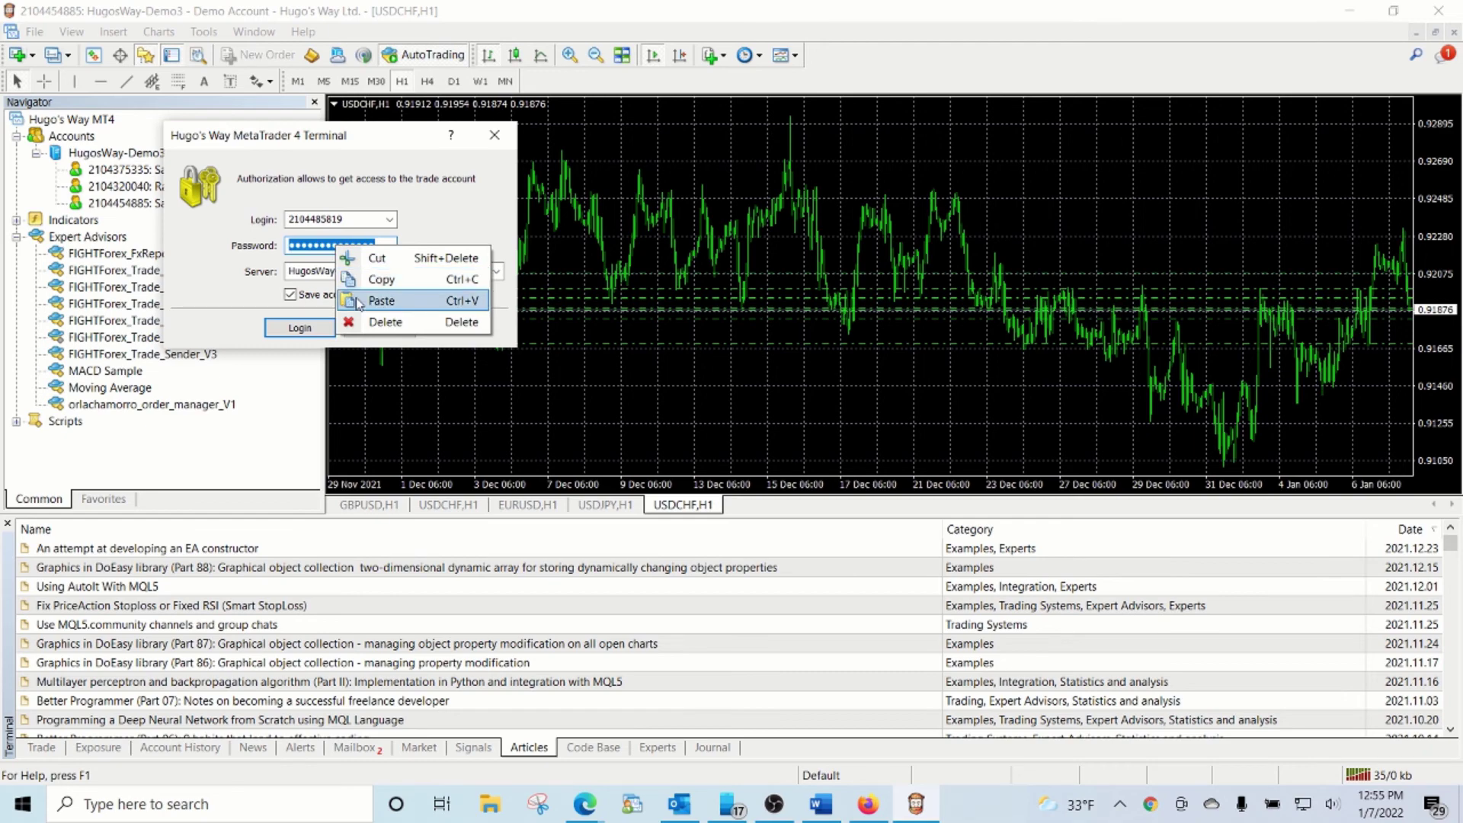
click(381, 300)
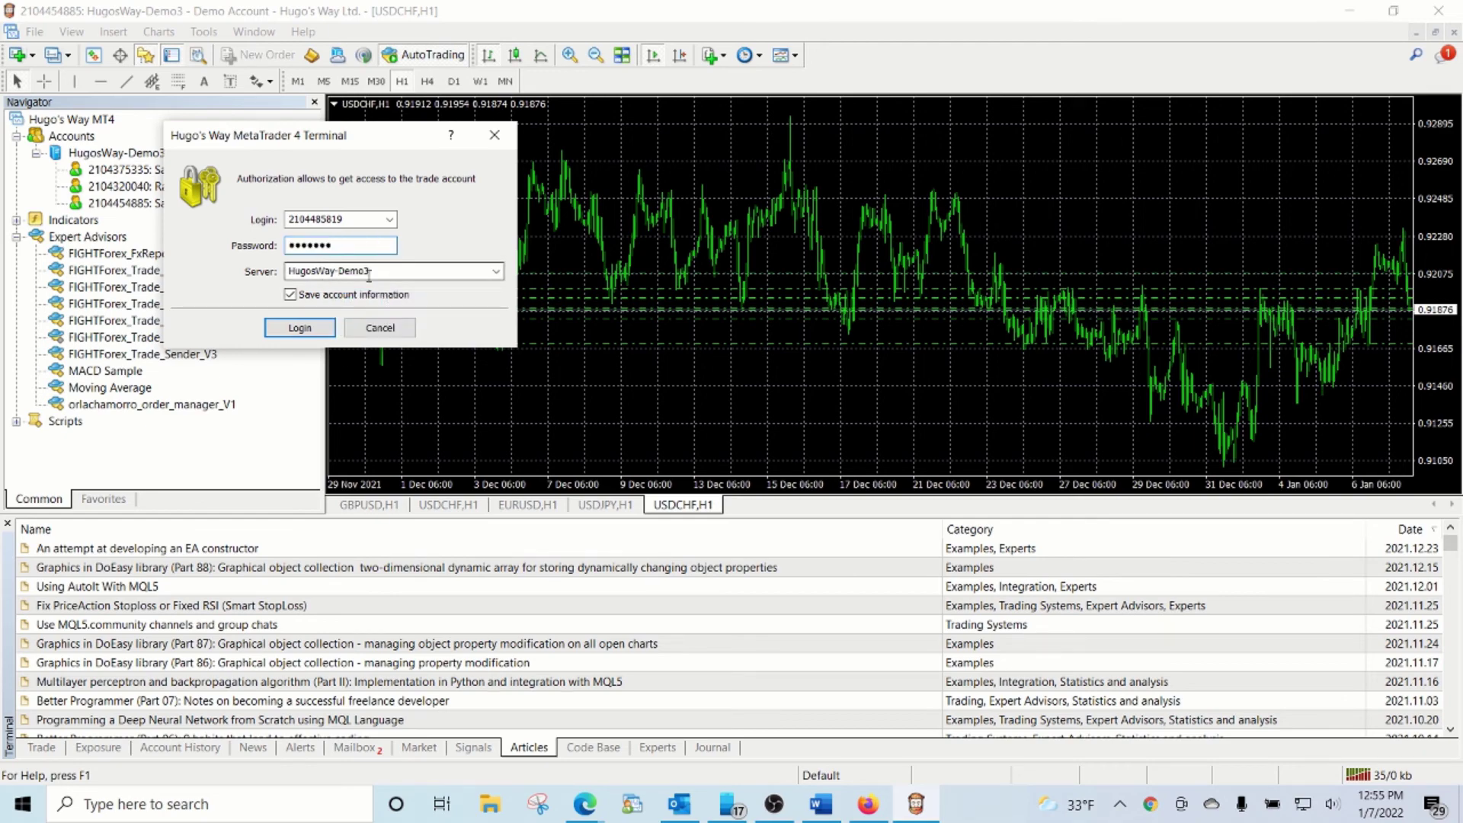
key(alt+Tab)
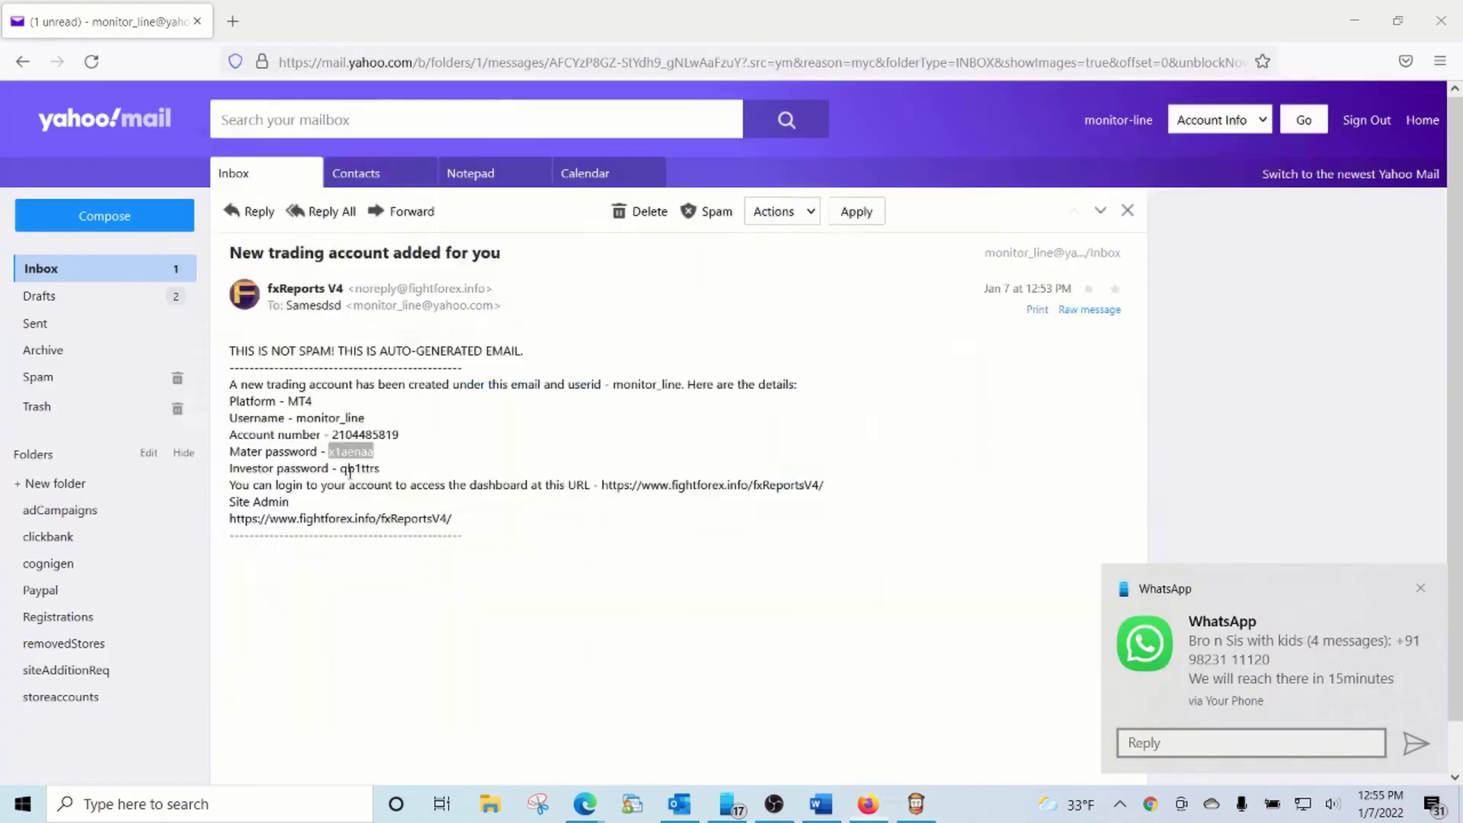
key(alt+Tab)
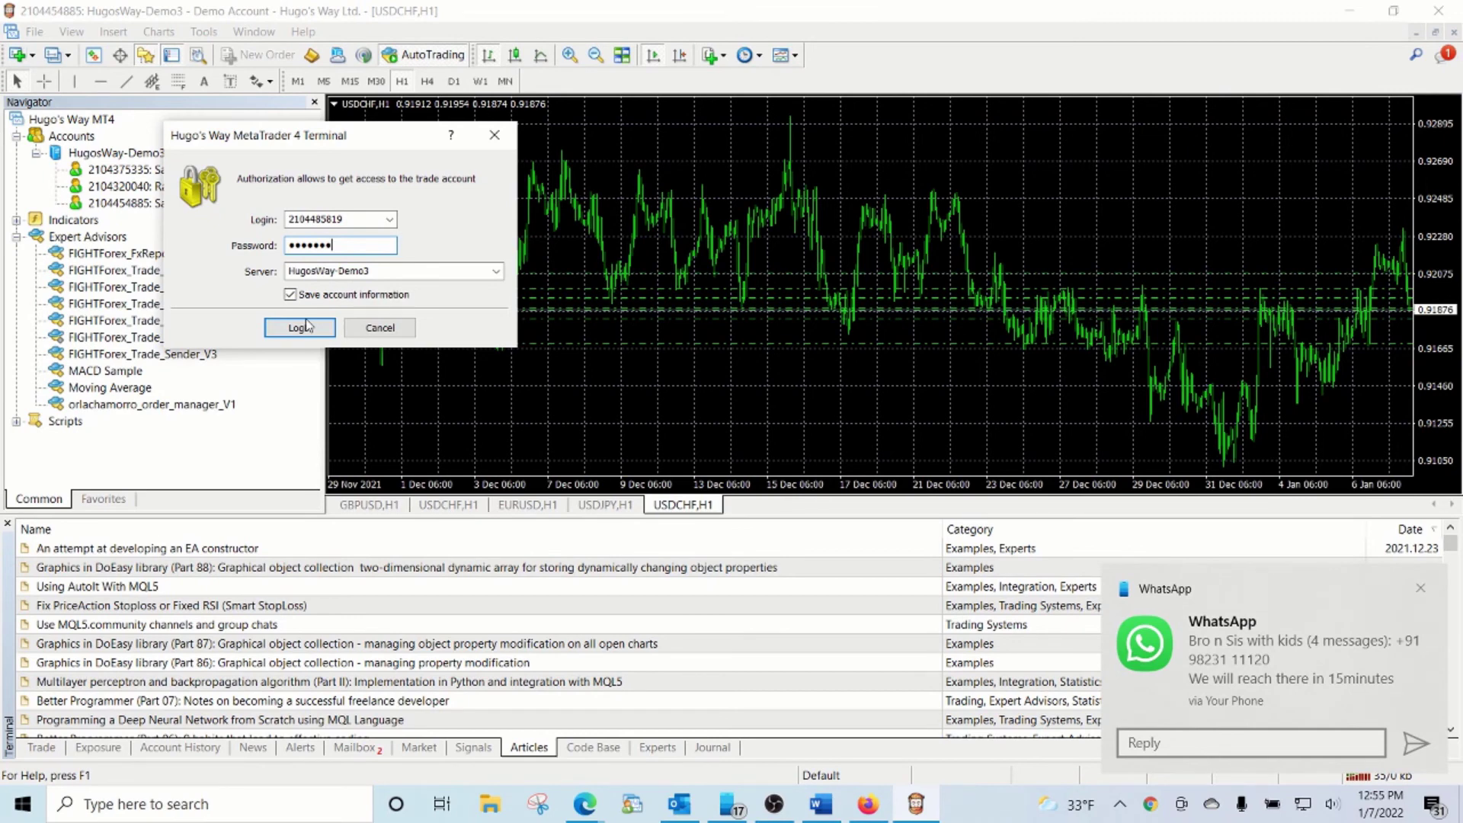
Log in to the new demo account and show its 10 000.00 USD balance, equity and free margin
click(301, 327)
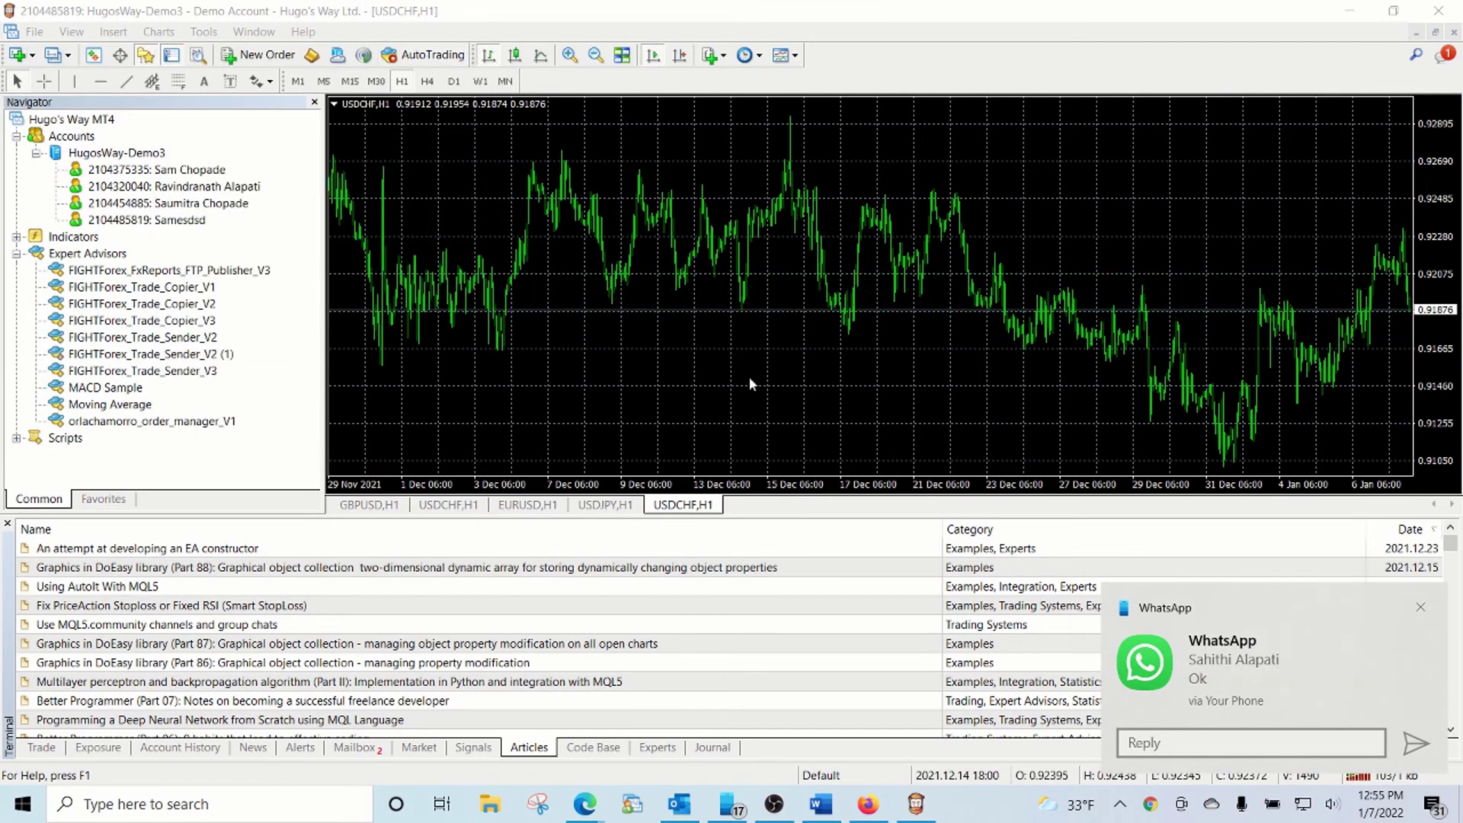
click(1419, 609)
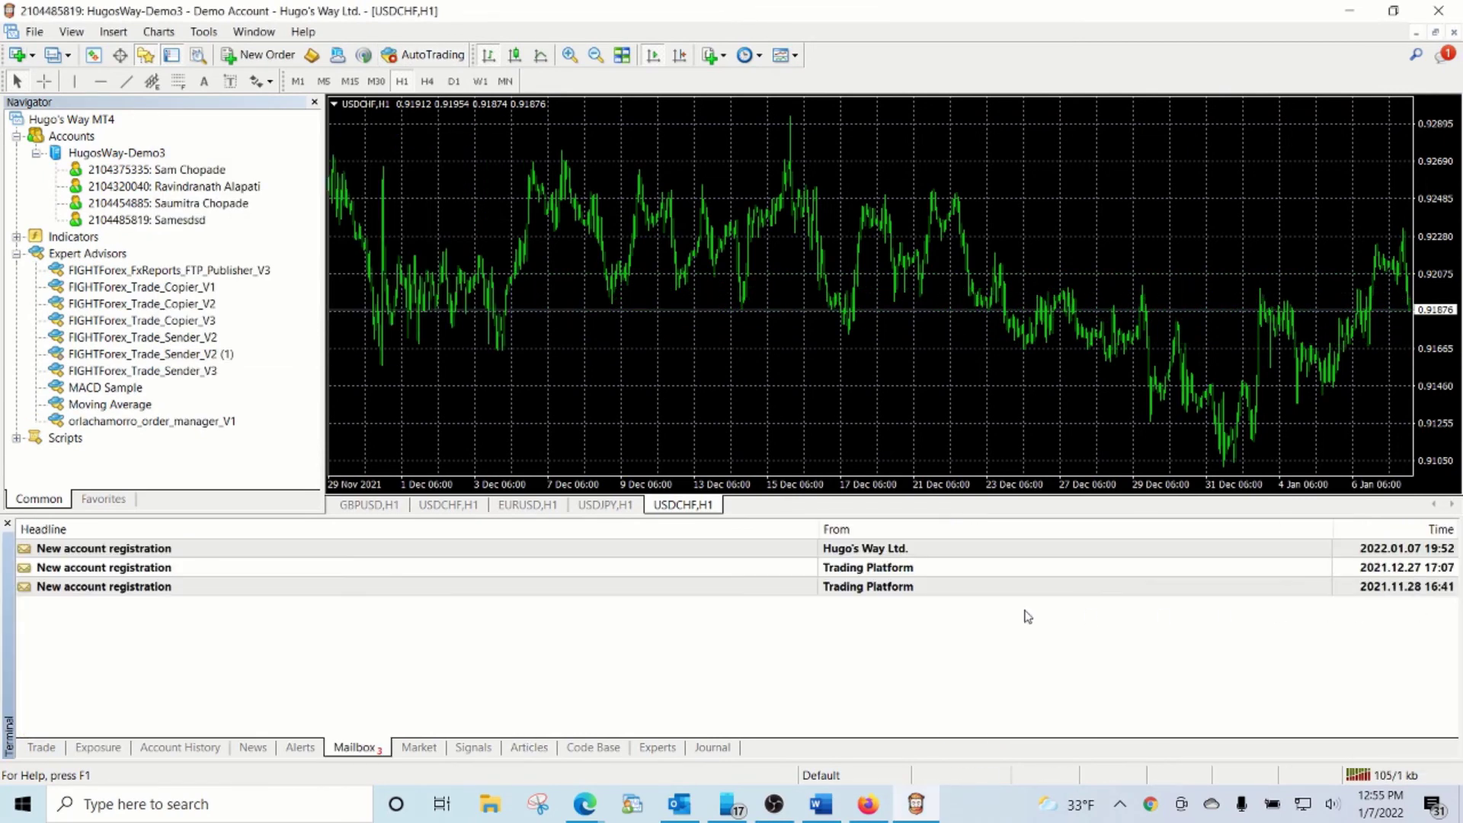
click(77, 549)
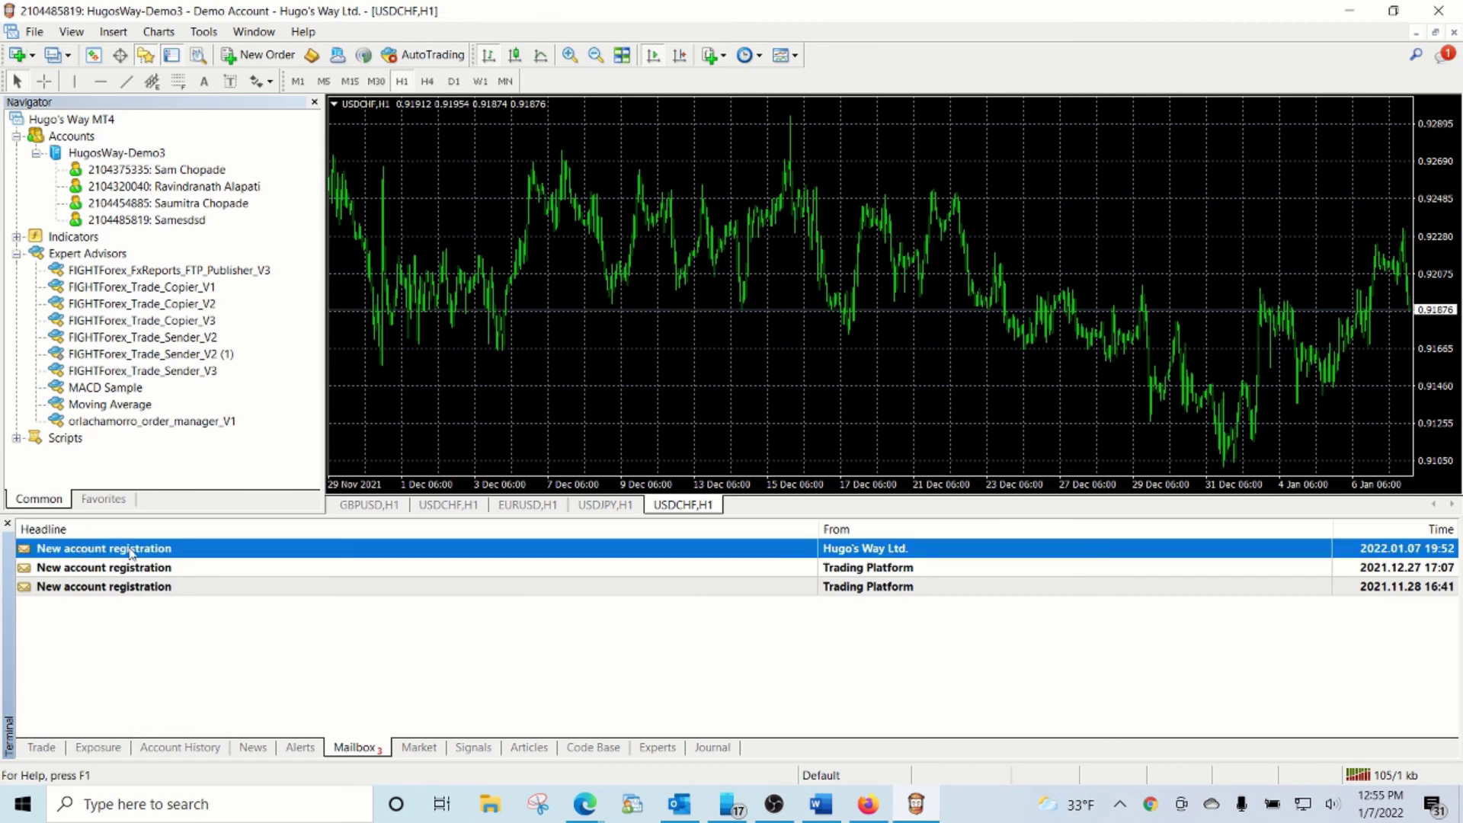
click(45, 753)
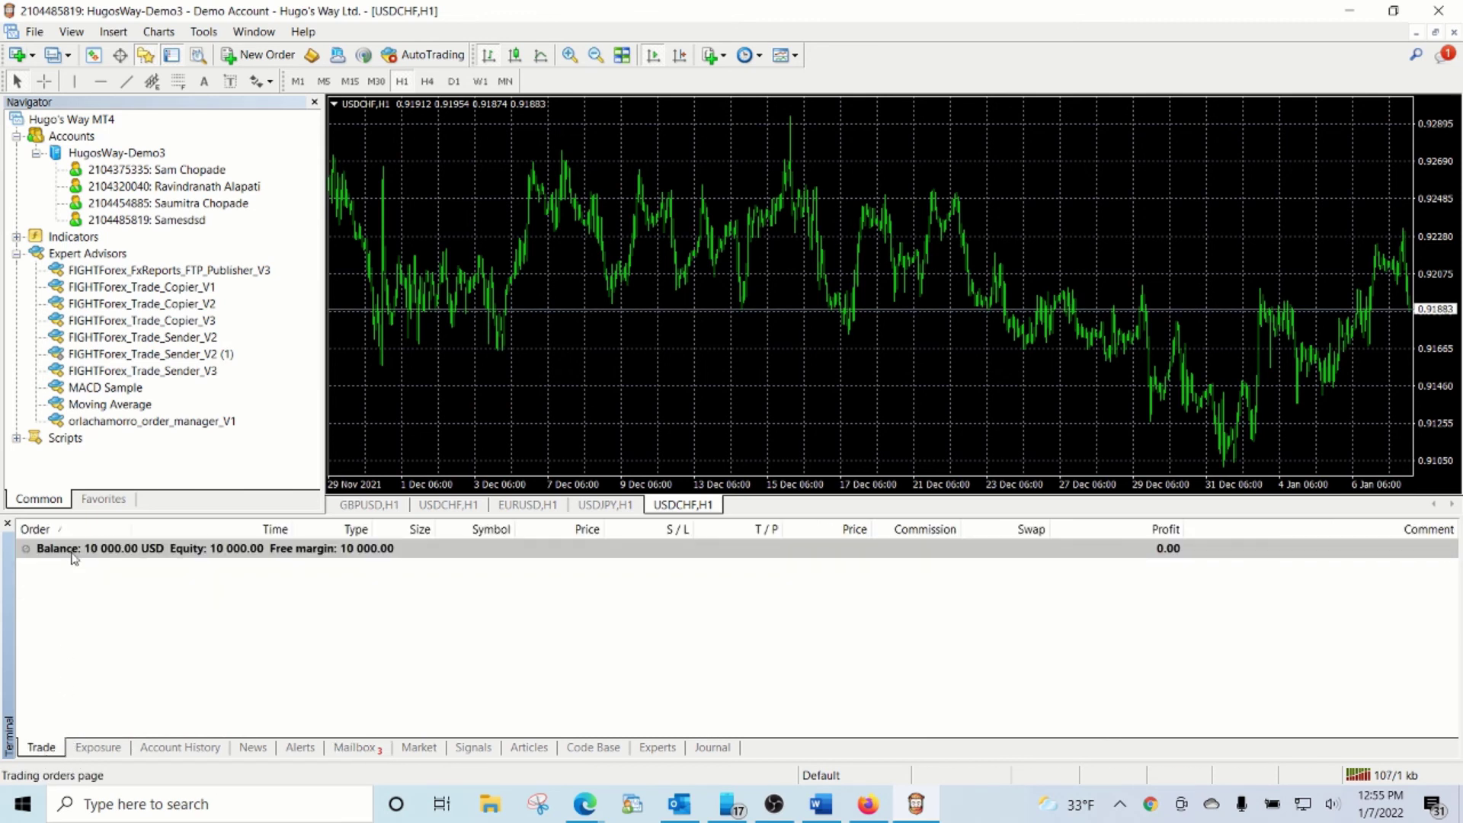
Add the lines 'This is the new account.' and 'Now lets review this account in the program list.'
click(821, 804)
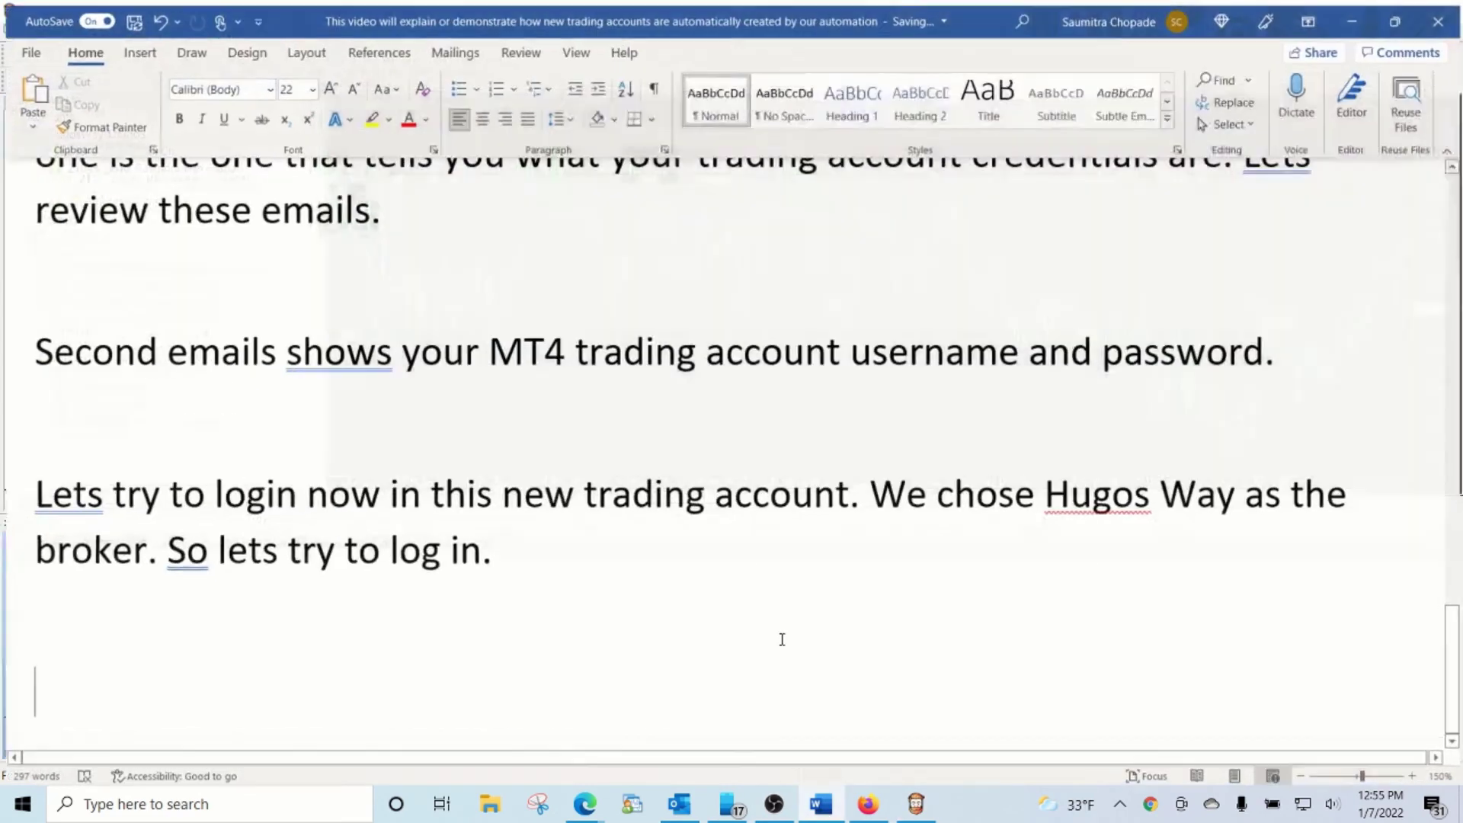
scroll(782, 638, up, 3)
text(the )
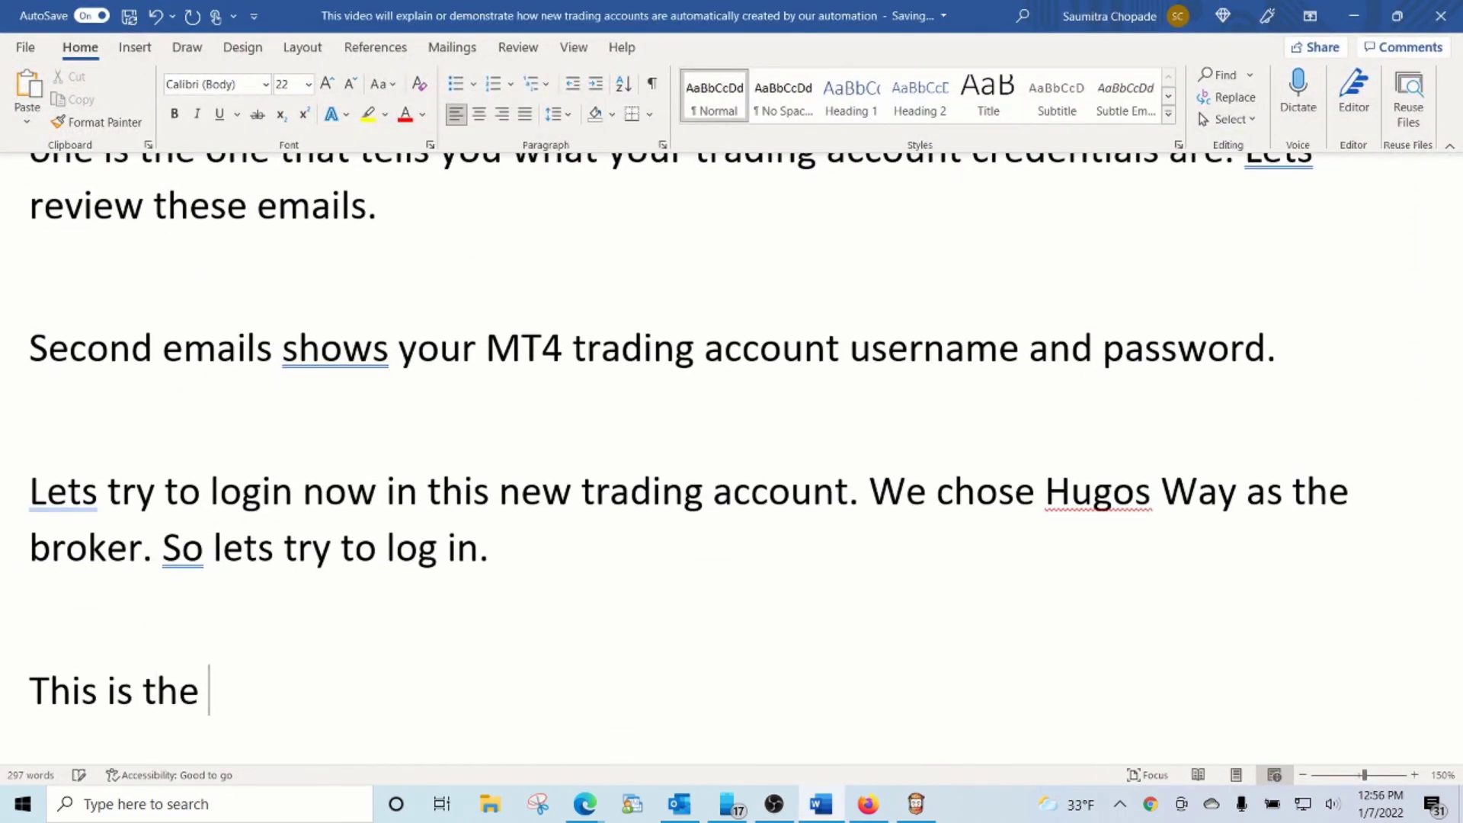
text(new account.)
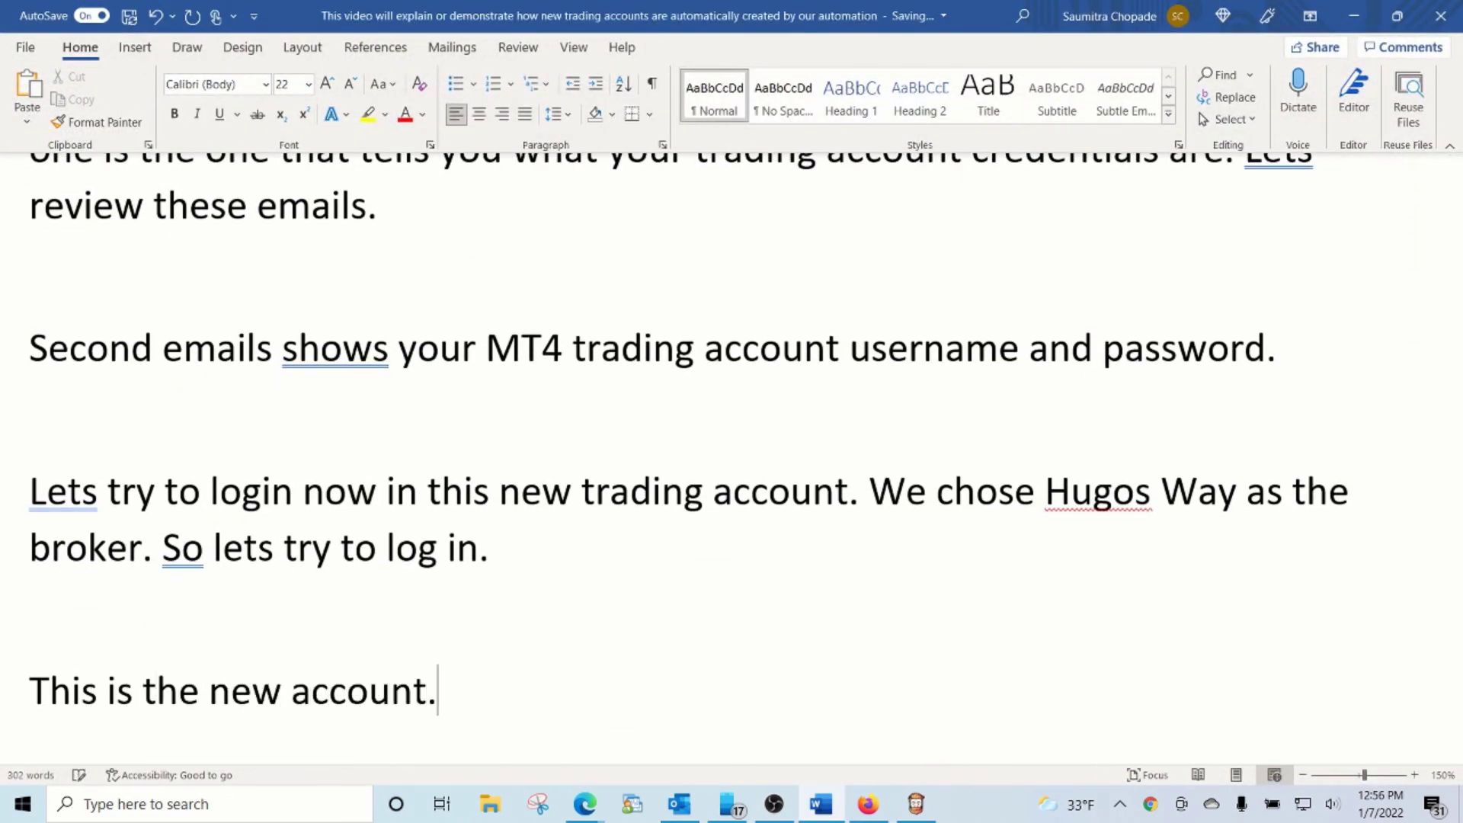
key(Return)
key(Return)
text(Now I)
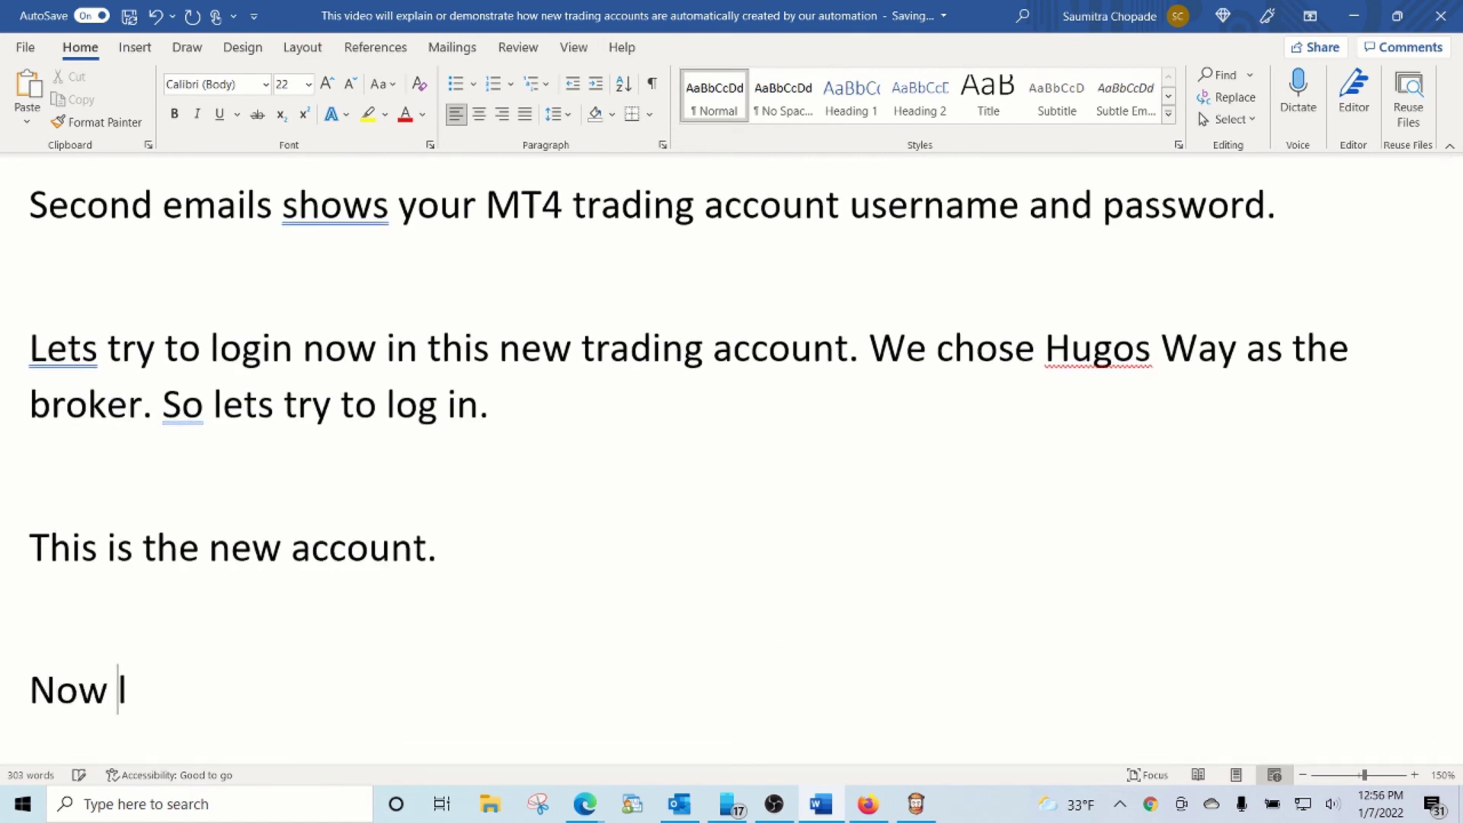
text(lets review this acc)
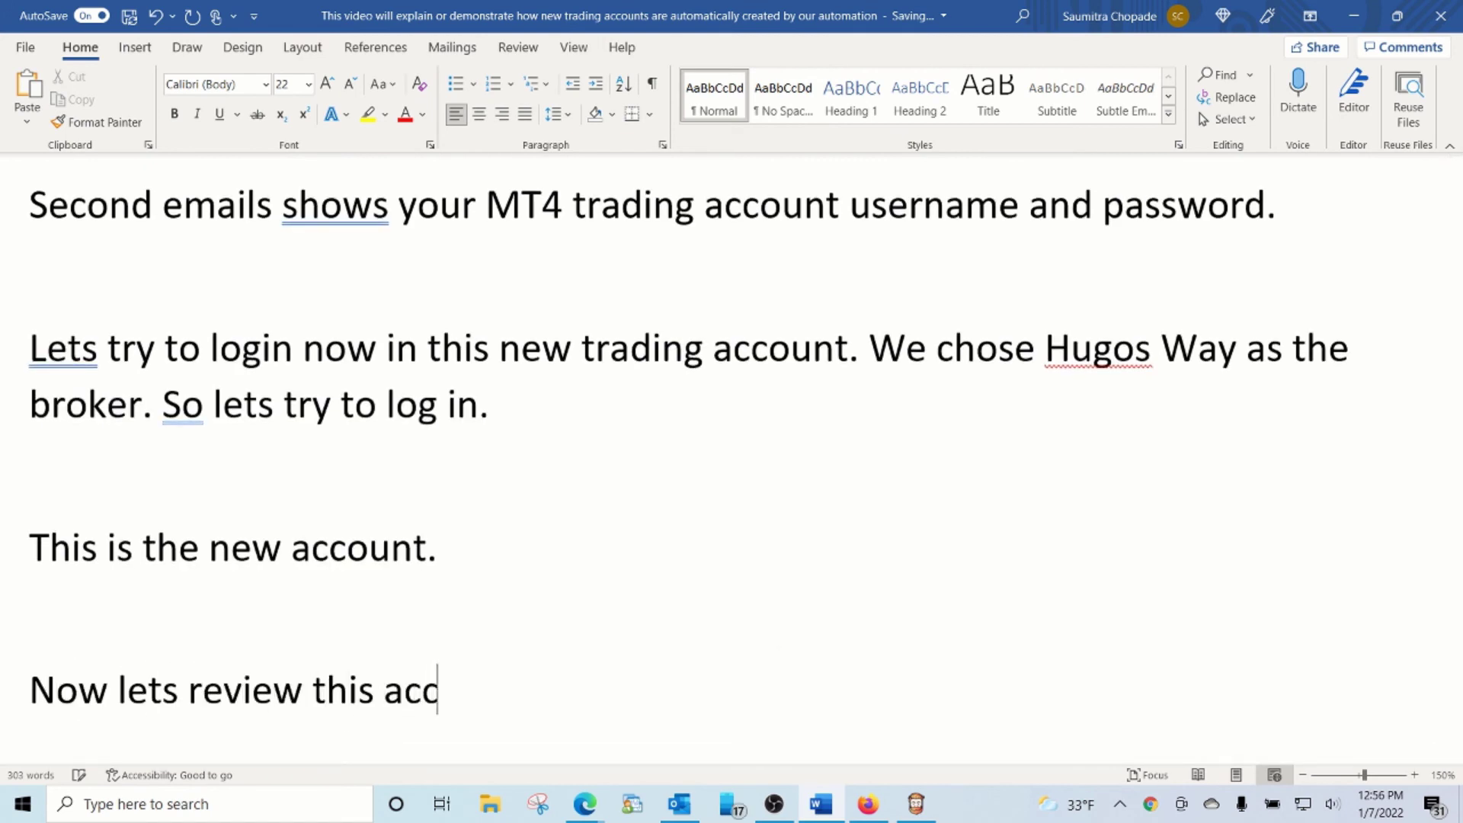
text(ount in the prog)
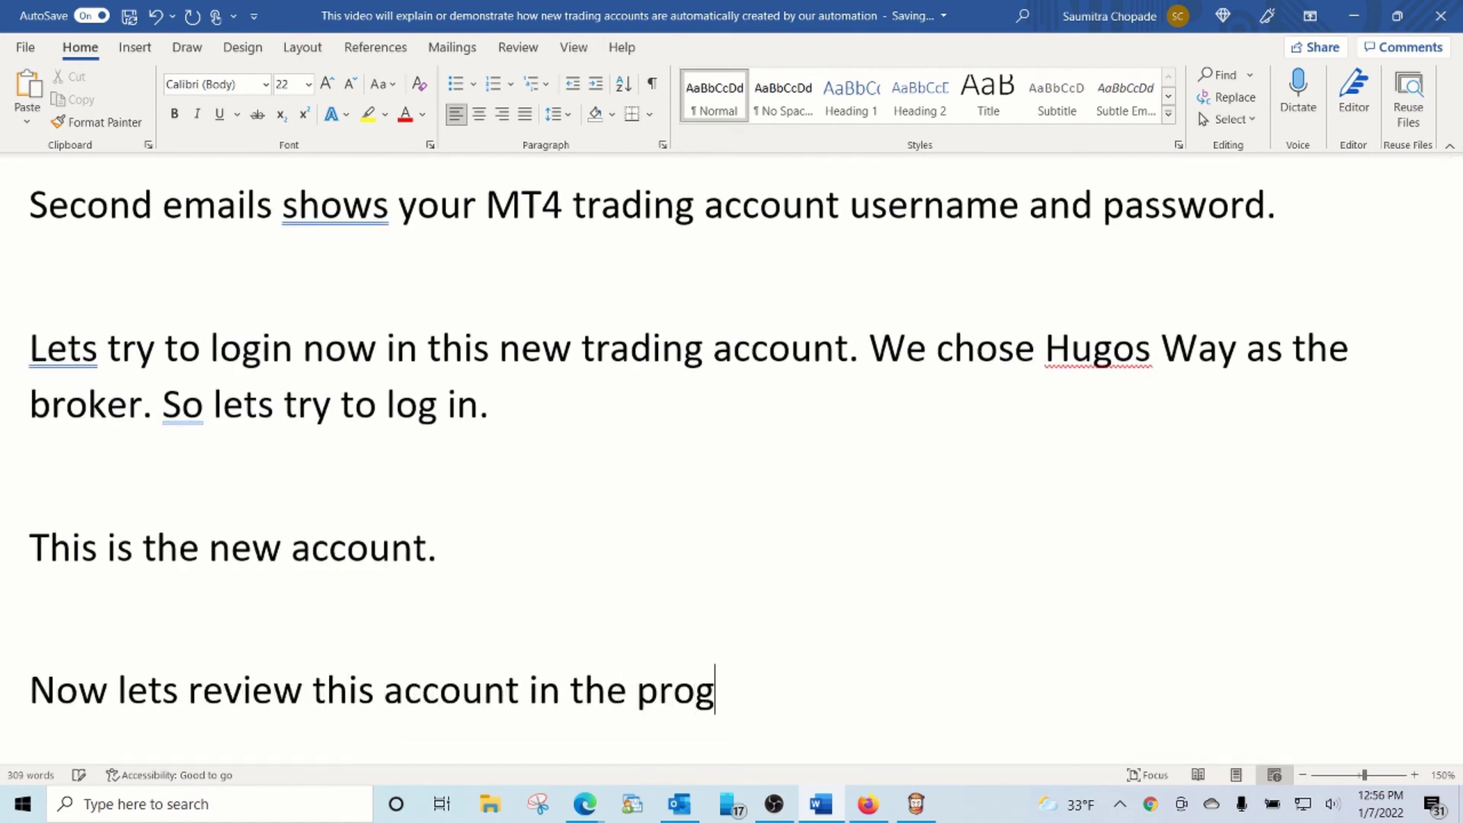
text(ram list.)
key(Return)
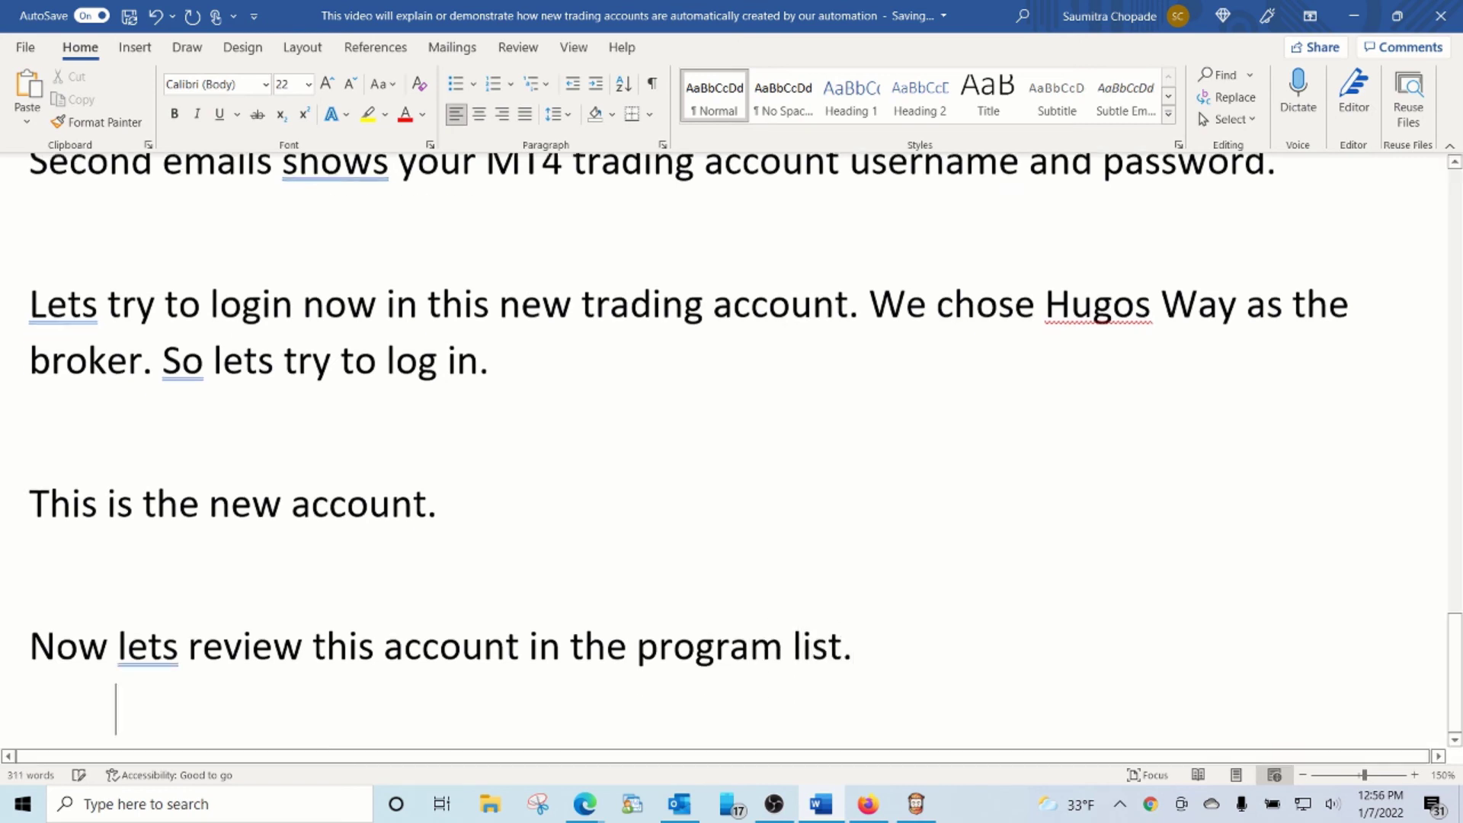
key(Return)
key(alt+Tab)
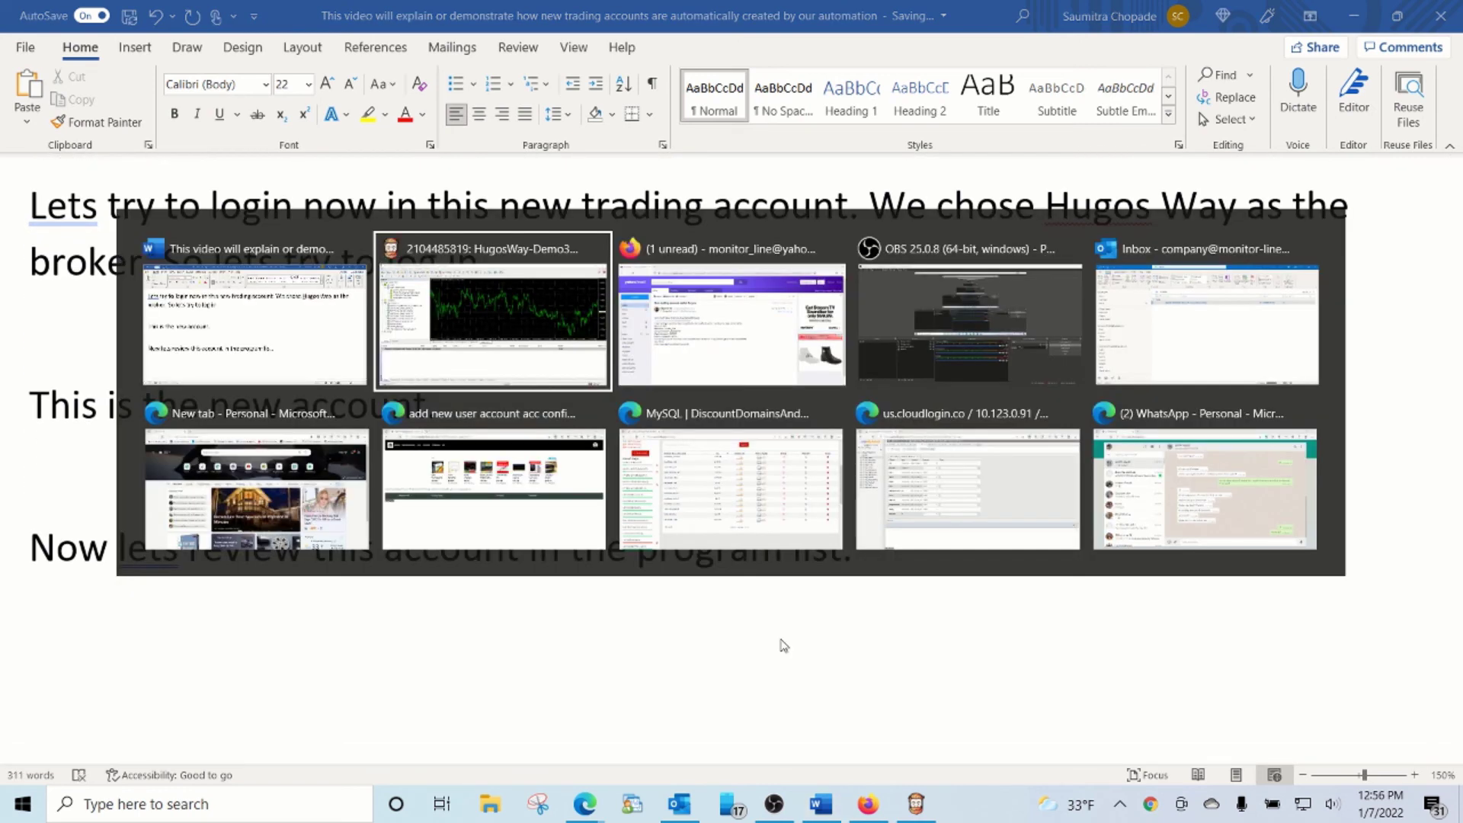
In the browser, open the free in-house challenge page and scroll down to the accounts table
key(Tab)
key(Tab)
key(Tab)
key(Tab)
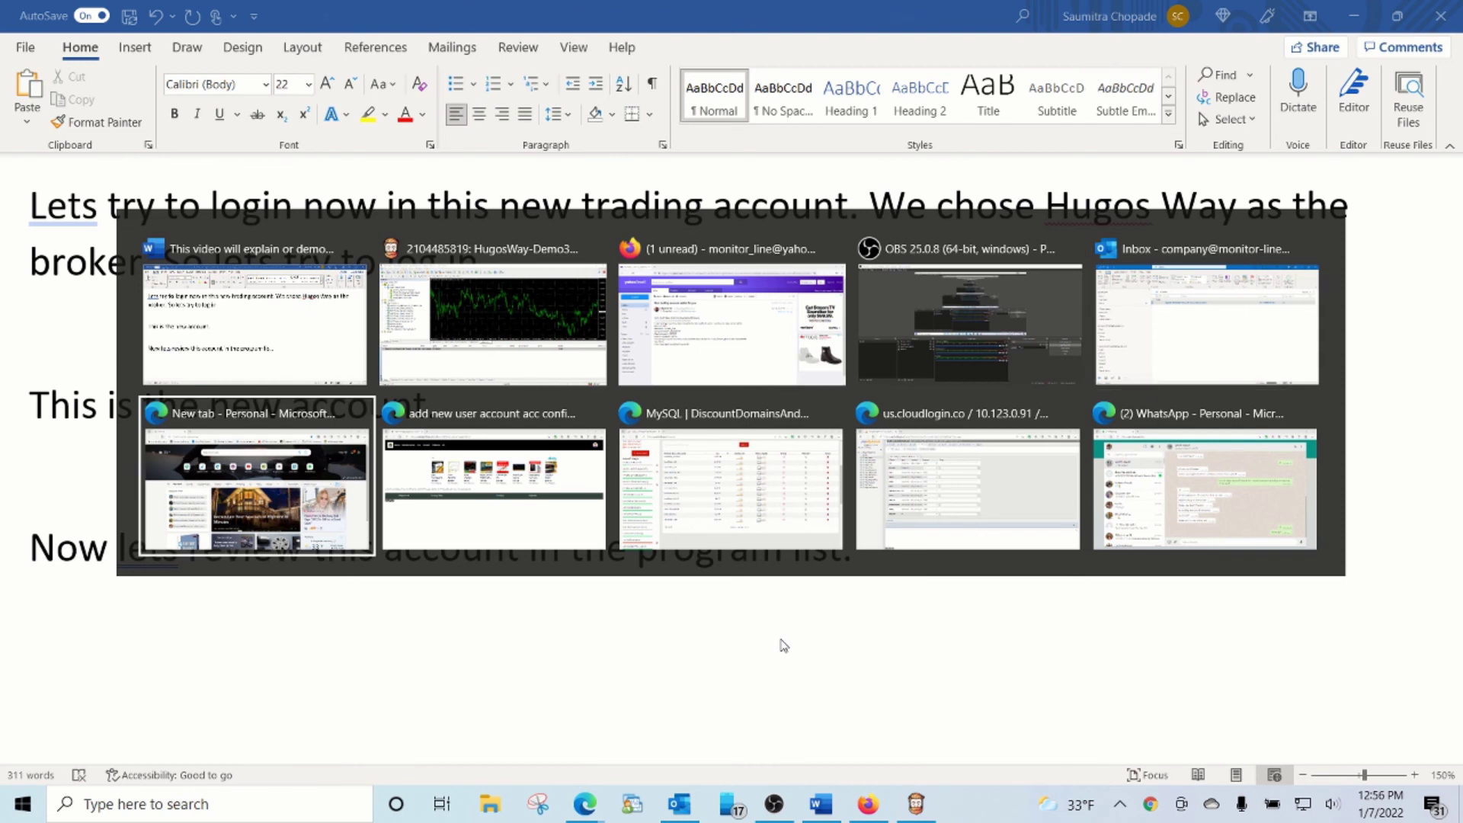
key(Tab)
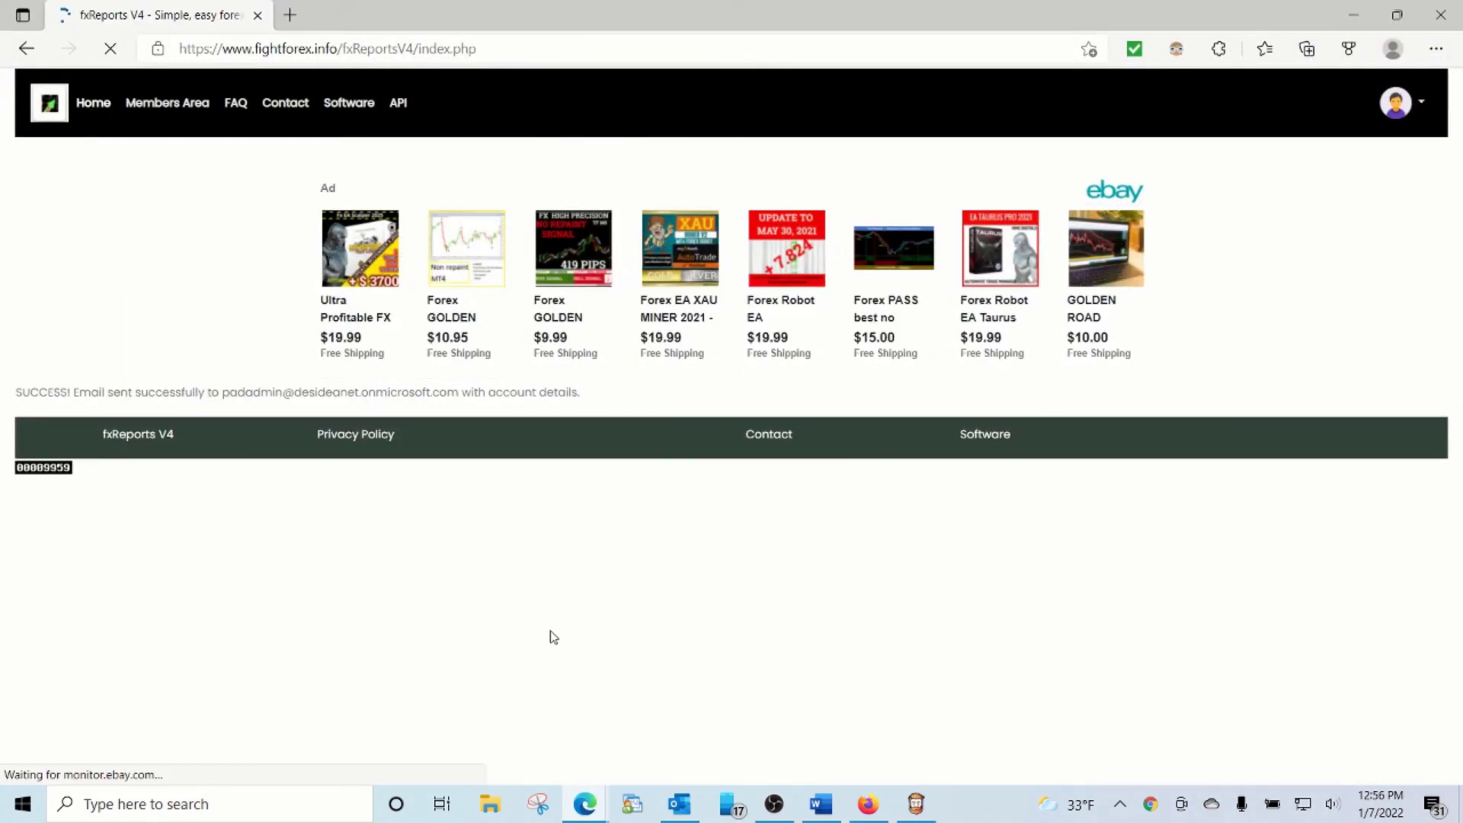
scroll(575, 645, down, 4)
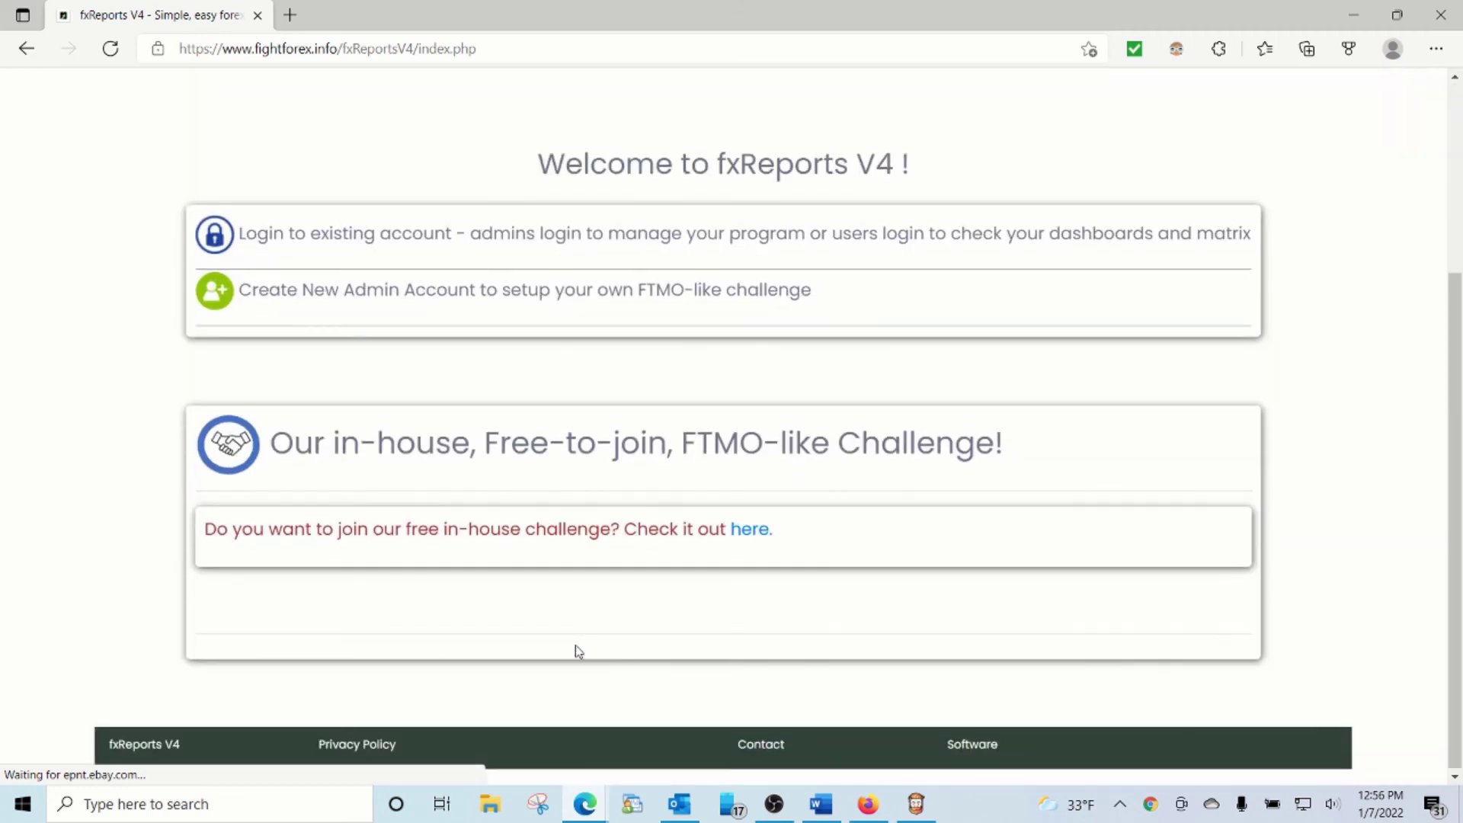
click(750, 529)
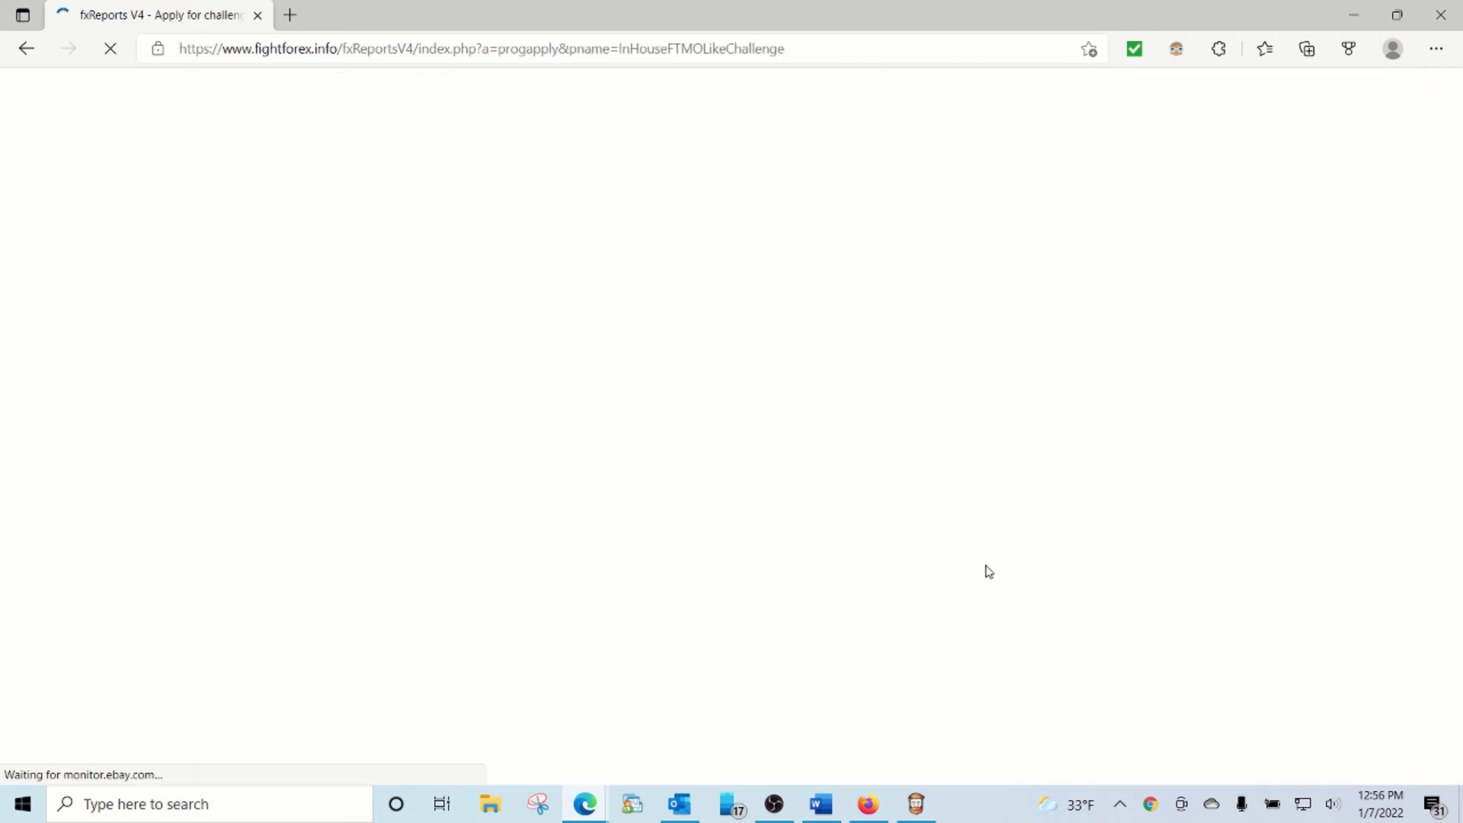
scroll(989, 571, down, 10)
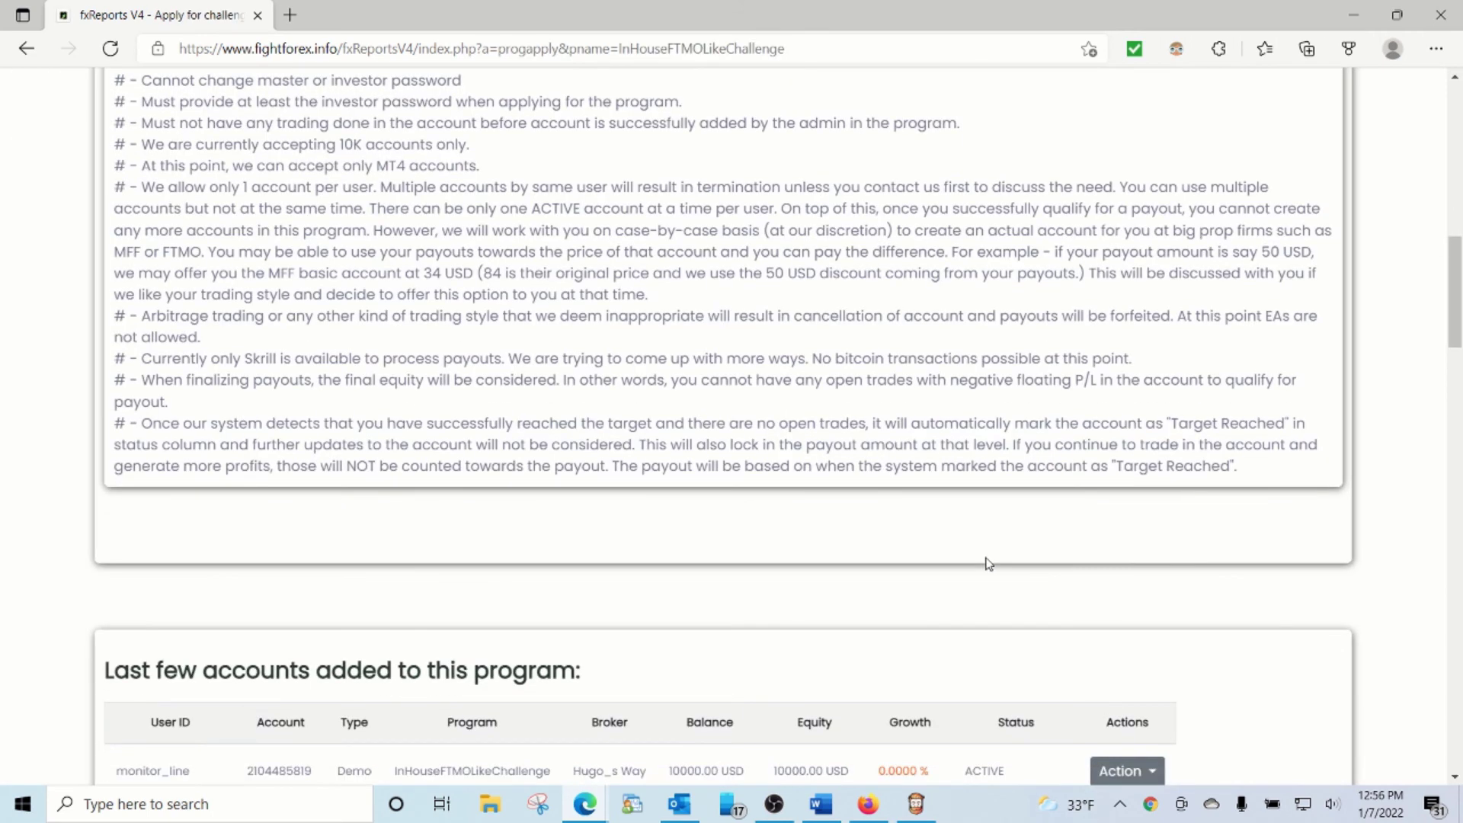
scroll(118, 387, down, 5)
Open the View Report dashboard for the newest account and highlight its broker and status statistics
drag(118, 364, 1040, 367)
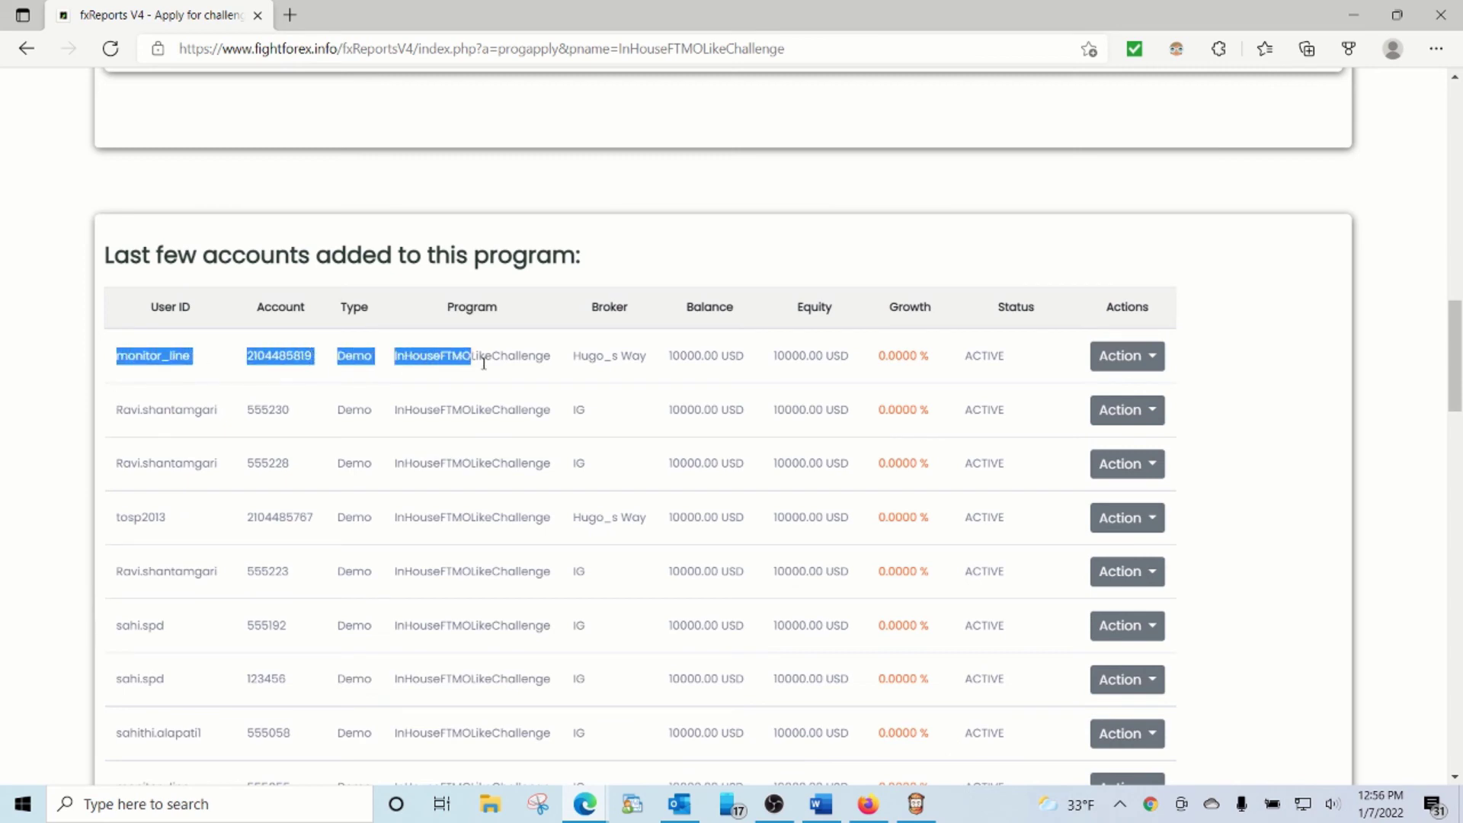
click(1125, 364)
click(1141, 397)
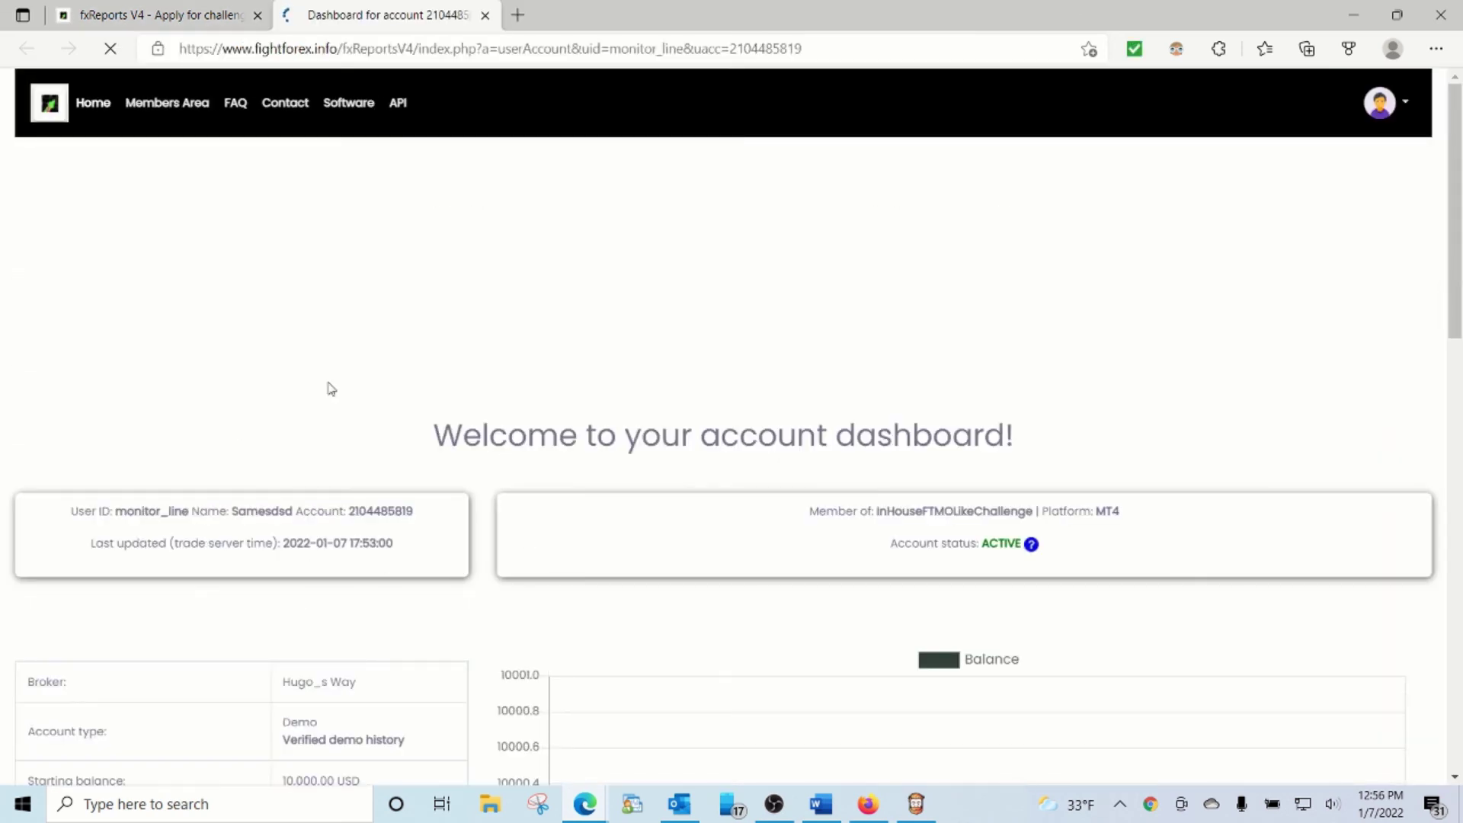
drag(382, 516, 427, 524)
drag(303, 542, 447, 551)
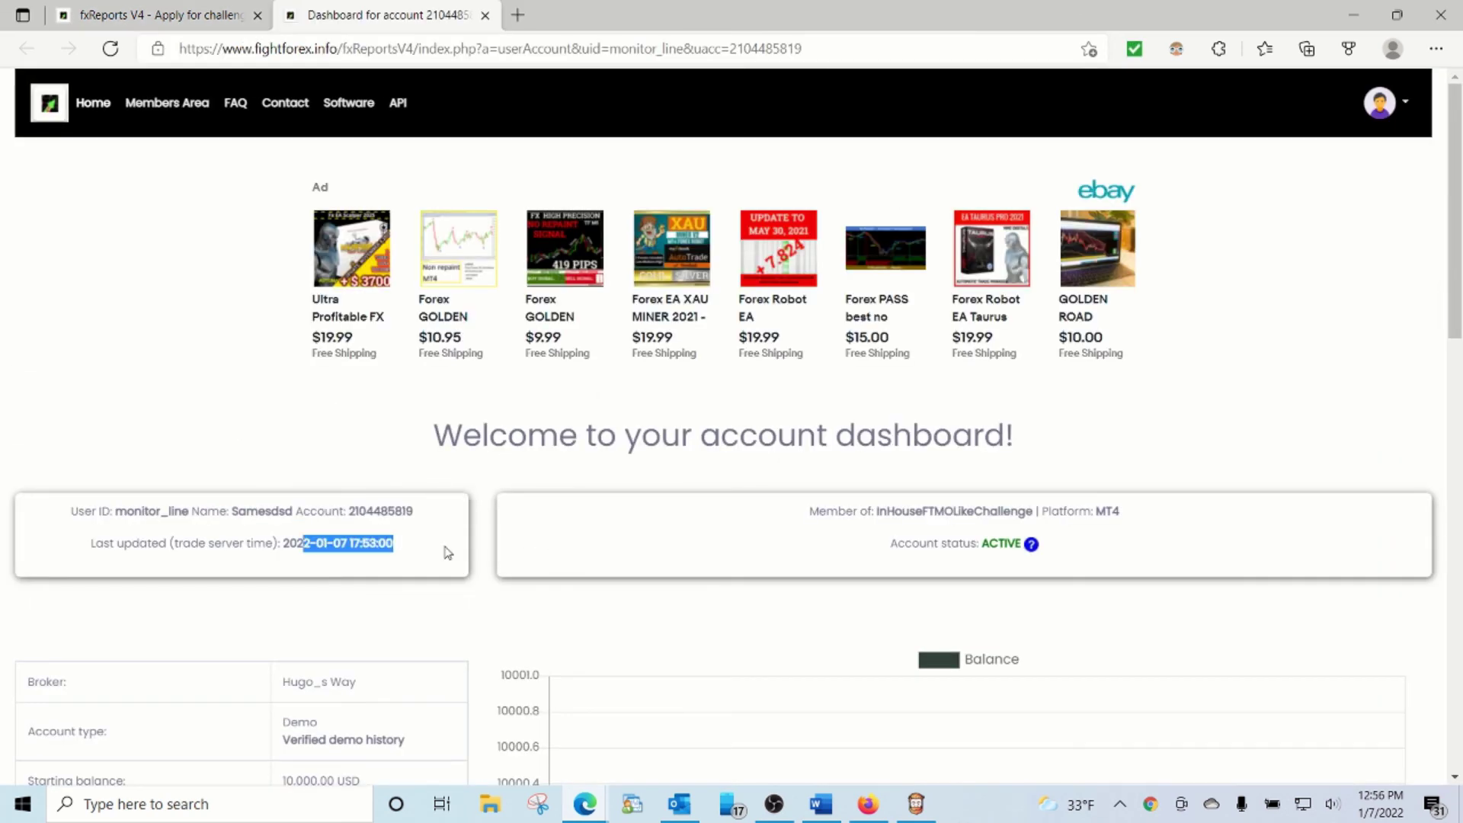
scroll(412, 579, down, 4)
drag(292, 375, 366, 665)
key(alt+Tab)
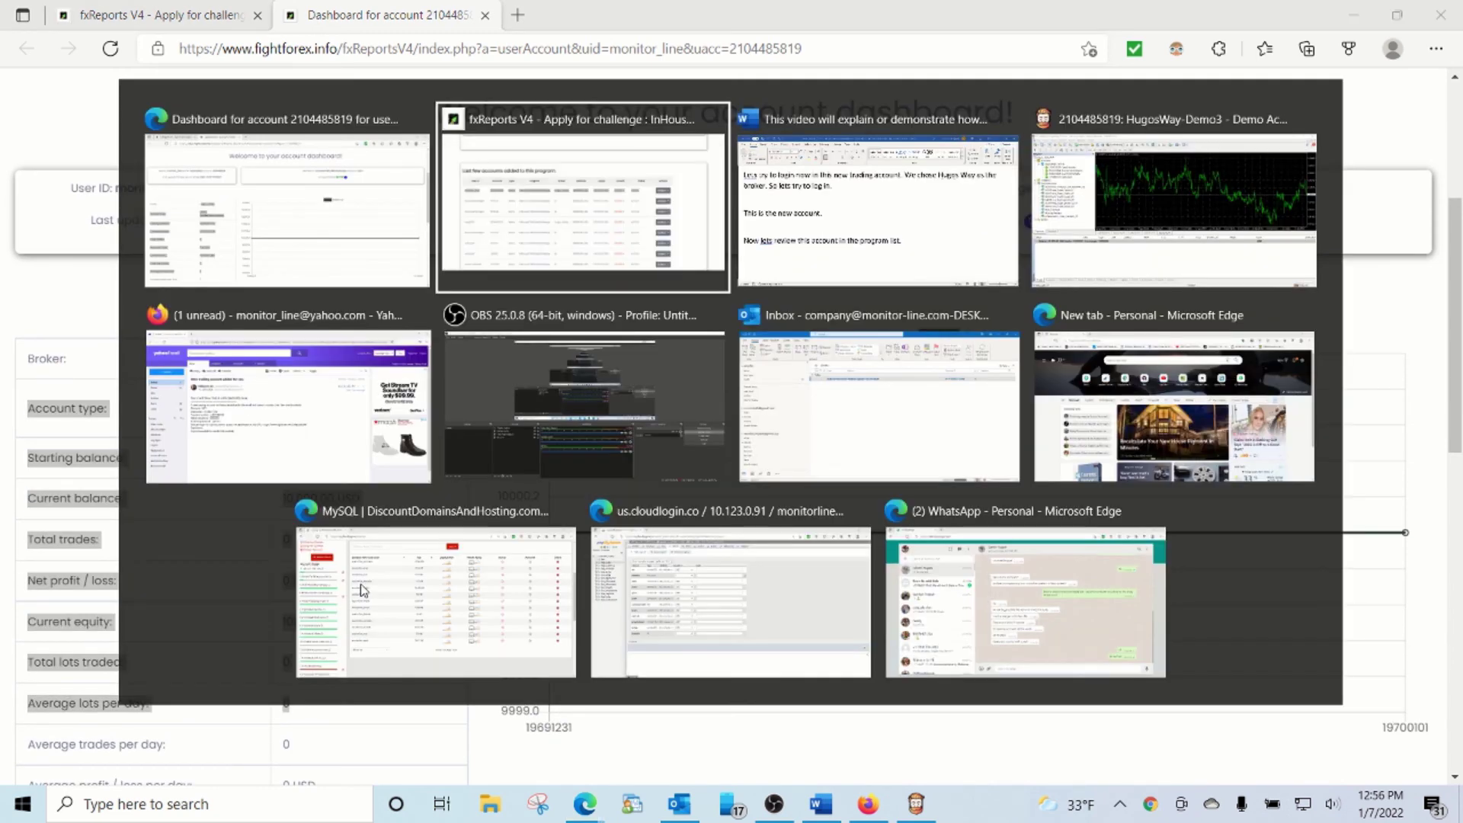
Add 'The dashboard and all details are available on the program site.' and begin 'This concludes the demonstration'
key(alt+Tab)
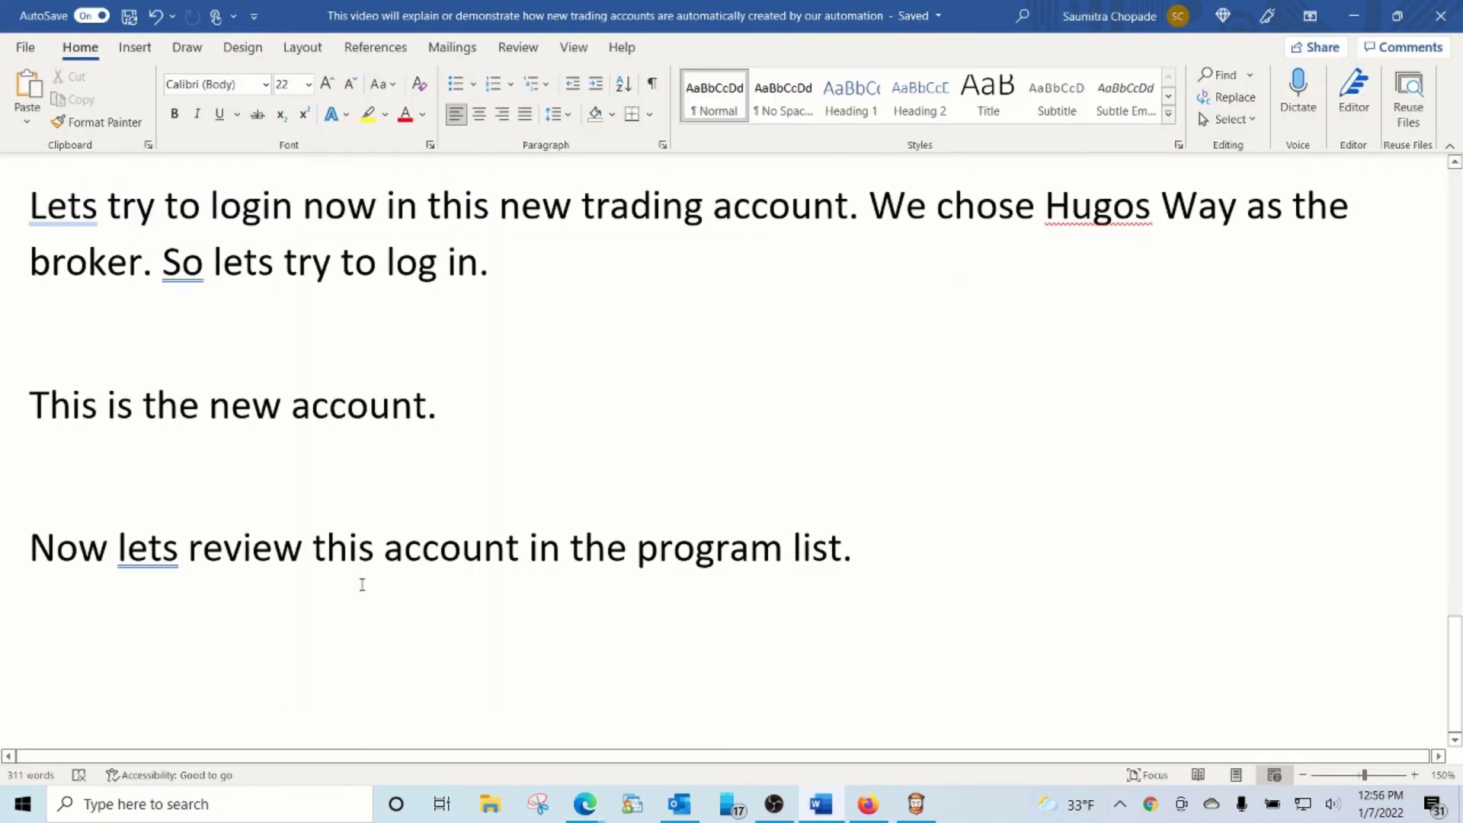
text(The dashboard and )
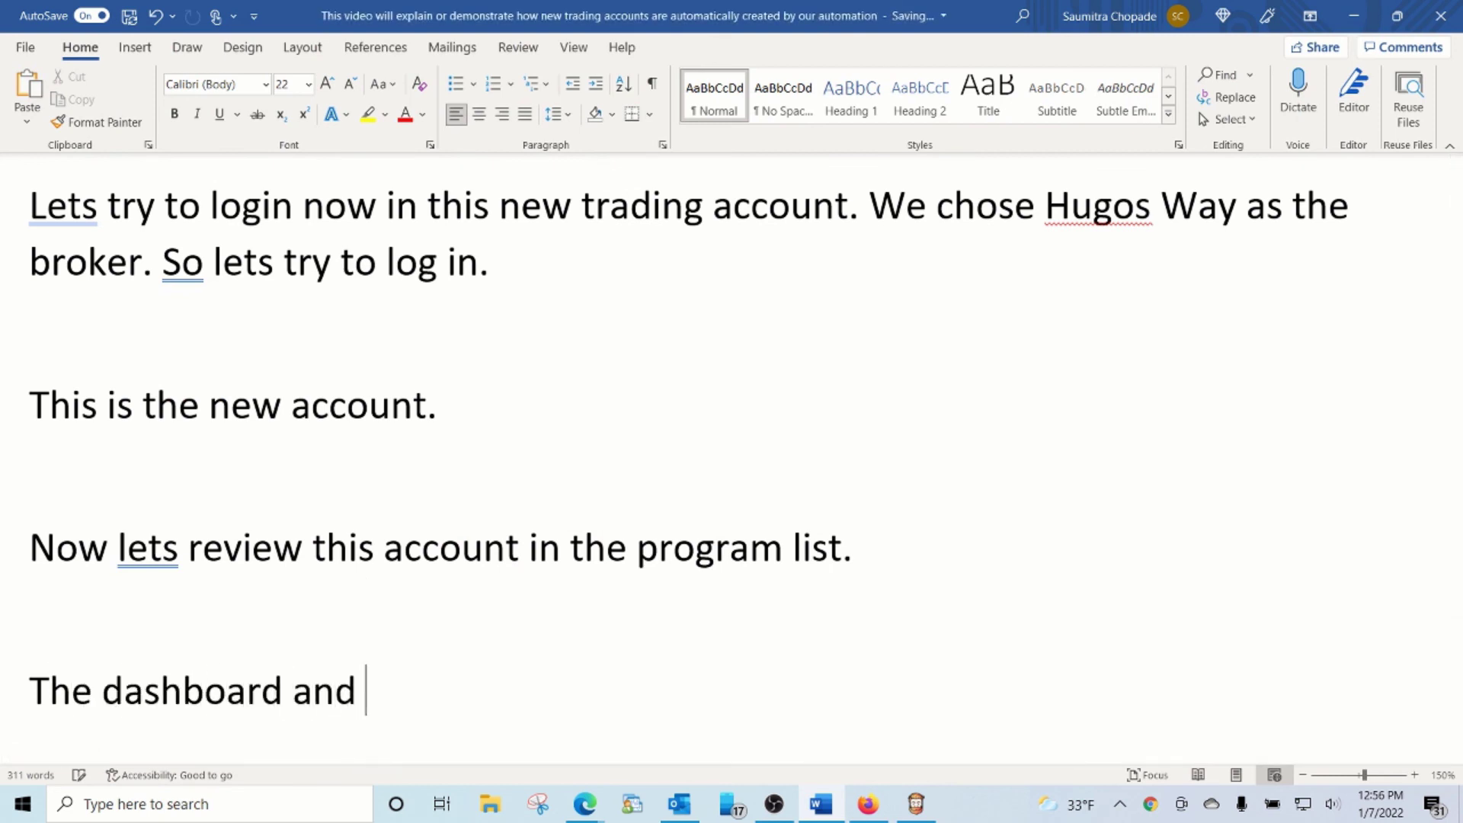
text(all details are av)
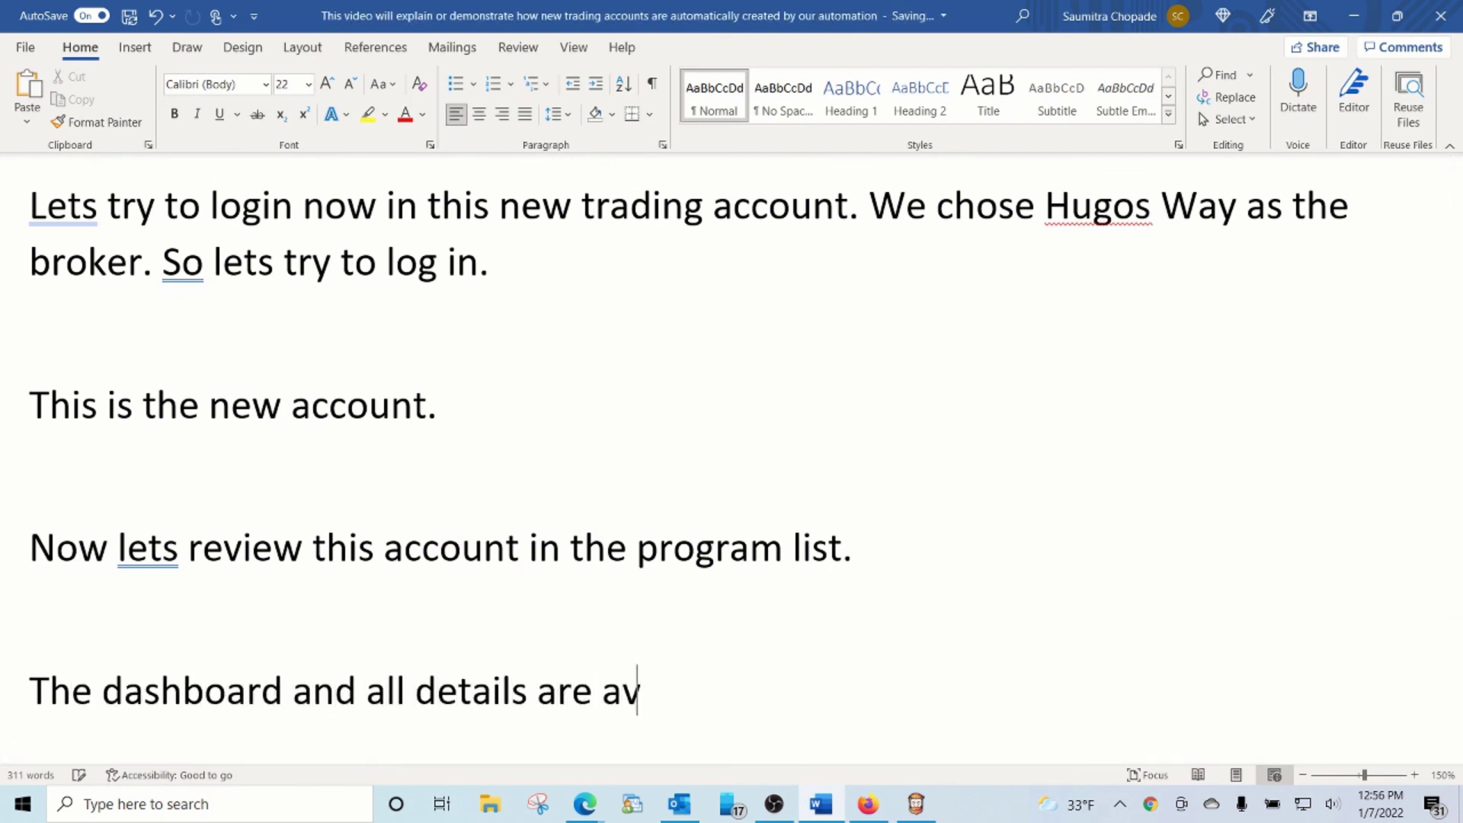
text(ailable.)
key(BackSpace)
text(on)
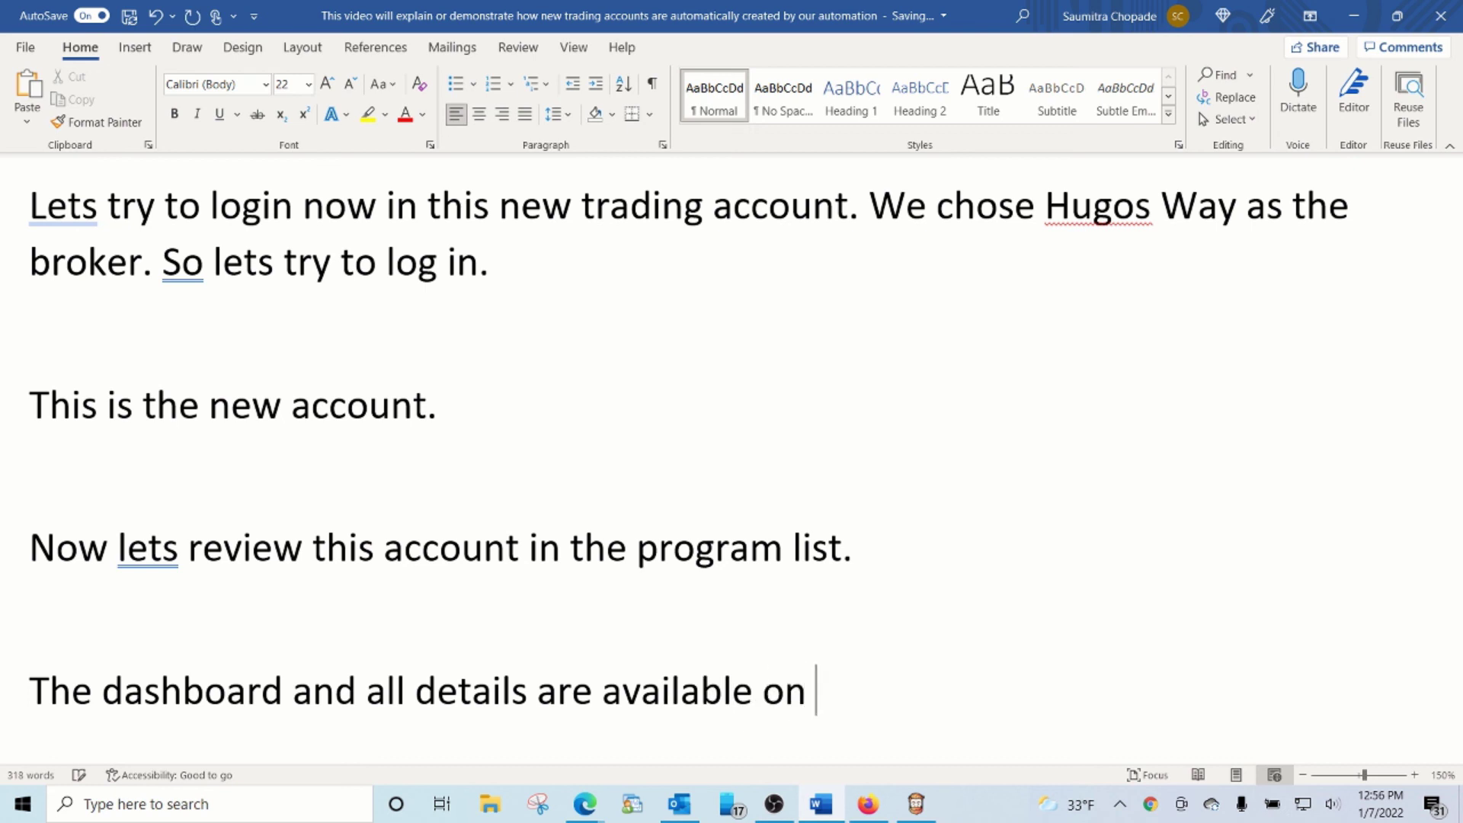
text( the program site.)
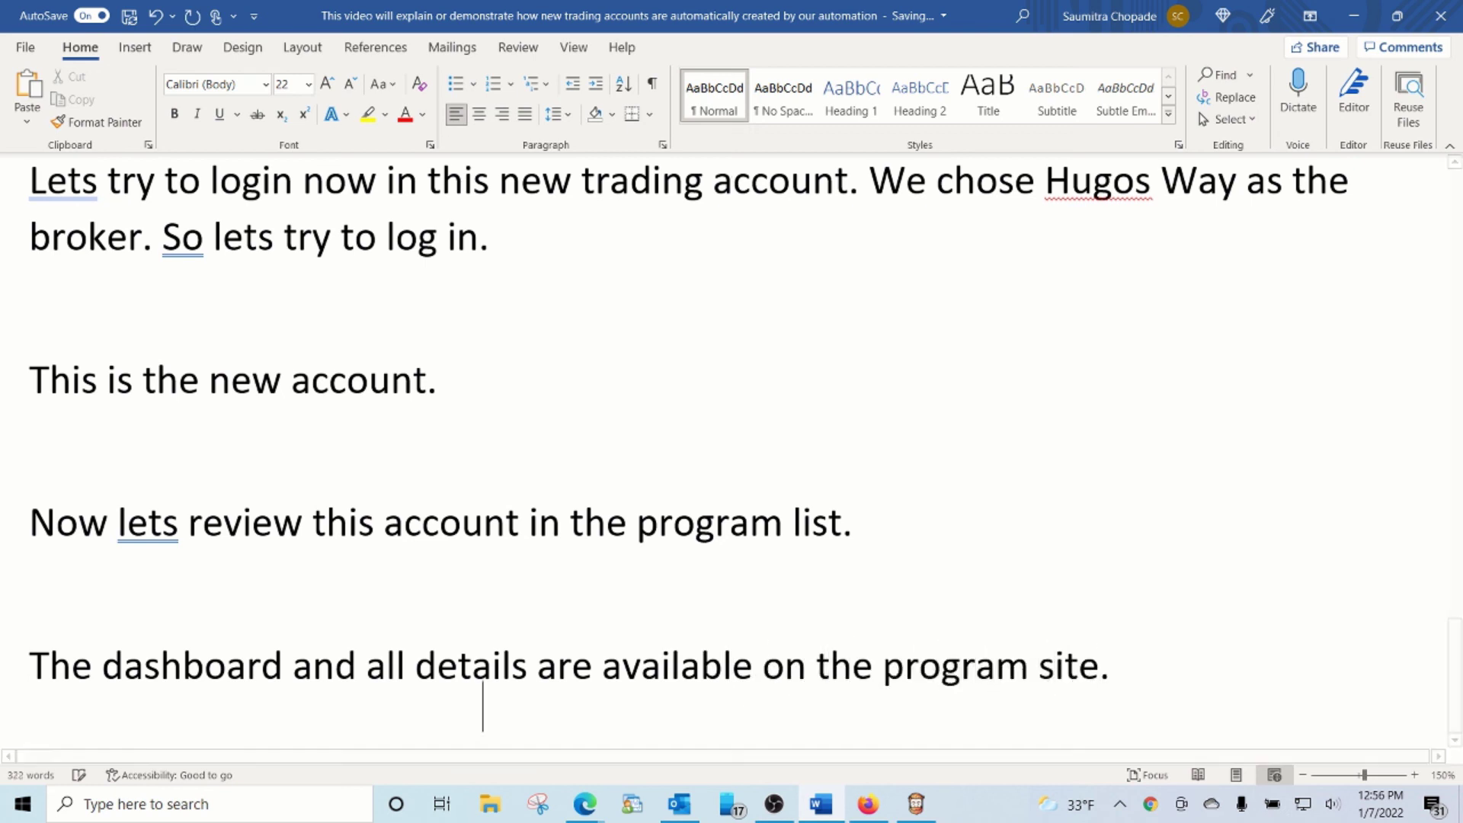
key(Return)
text(This concludes )
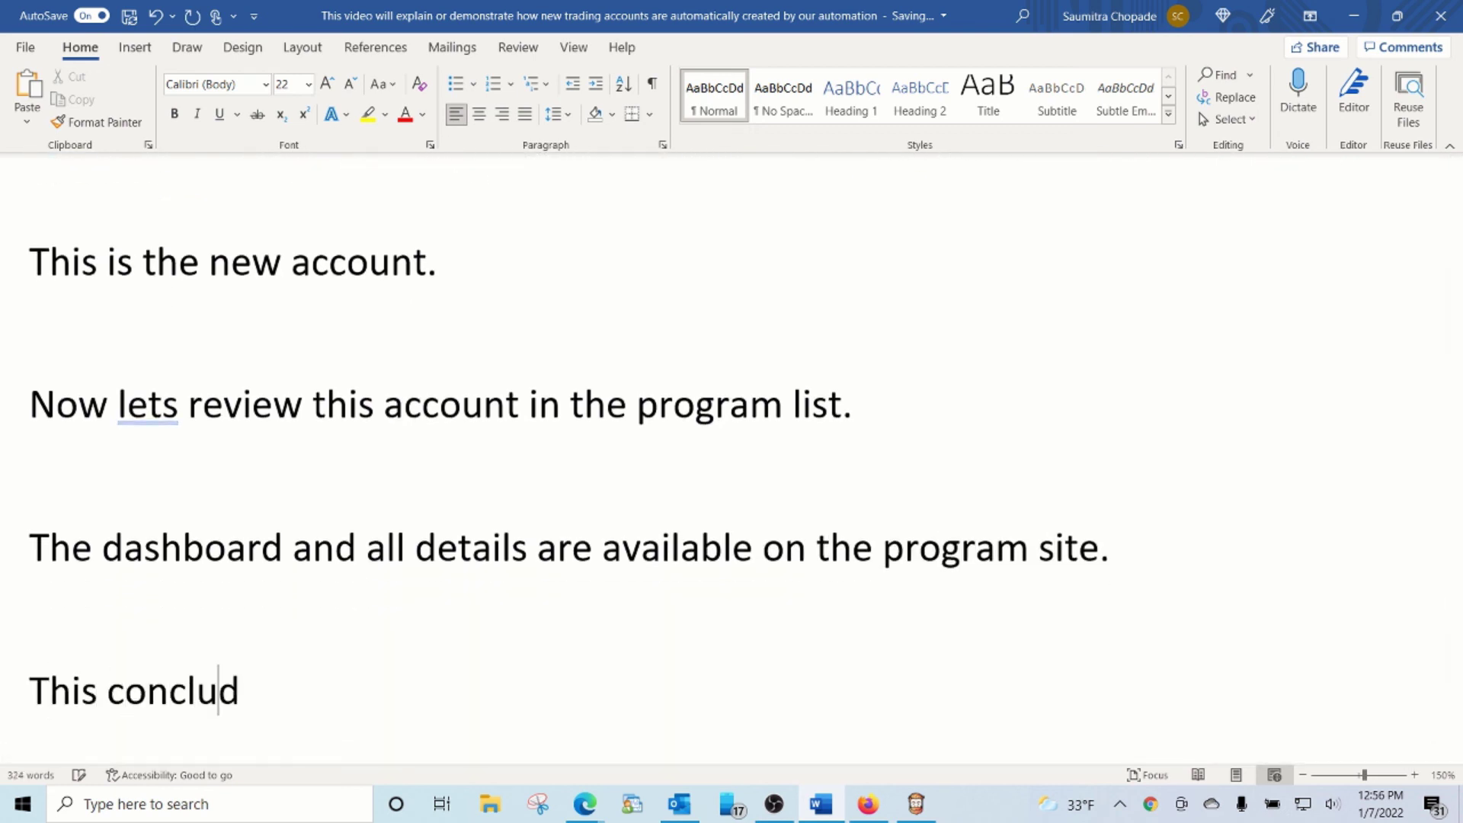
text(the demonst)
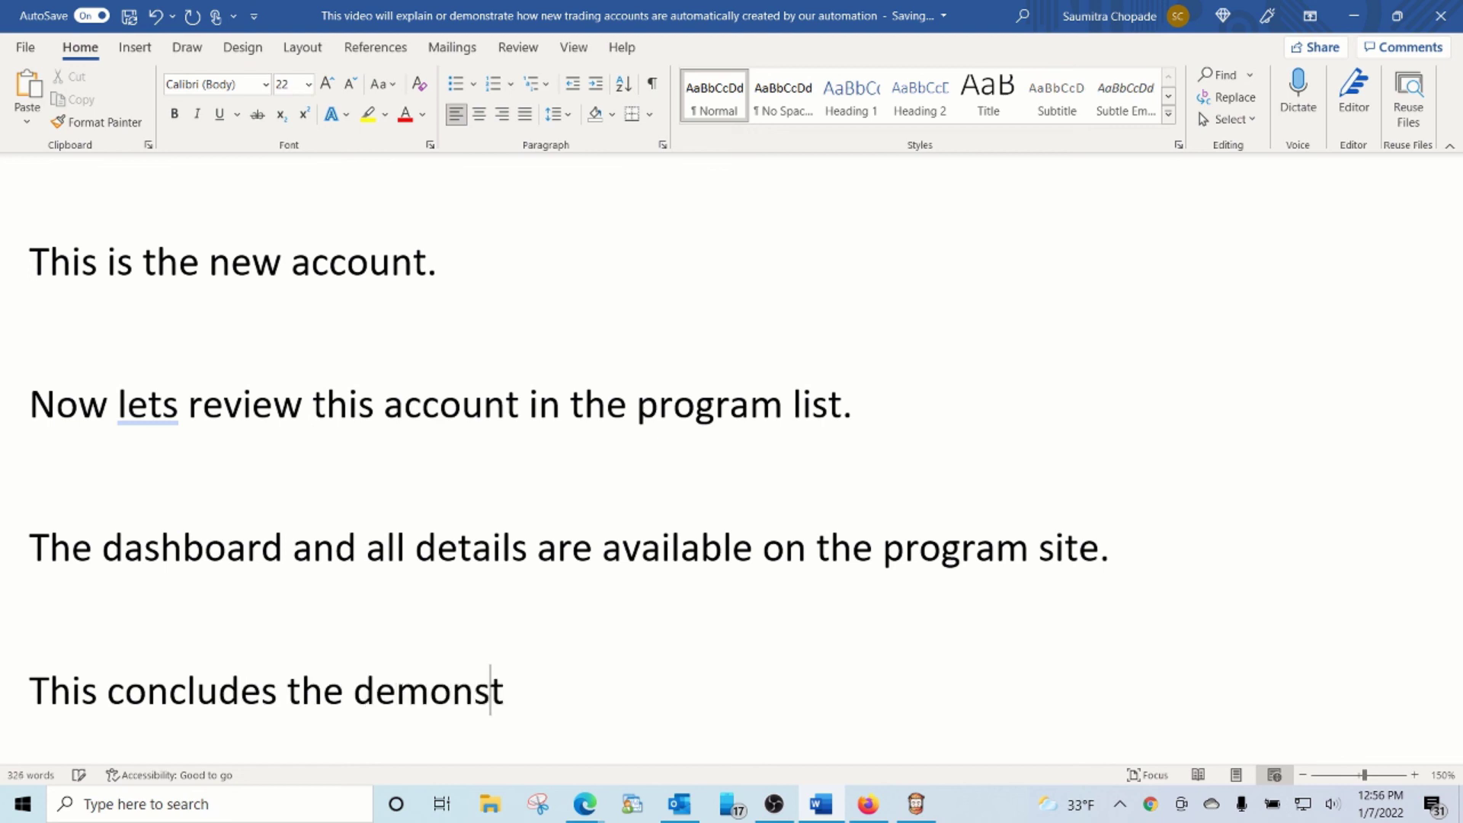